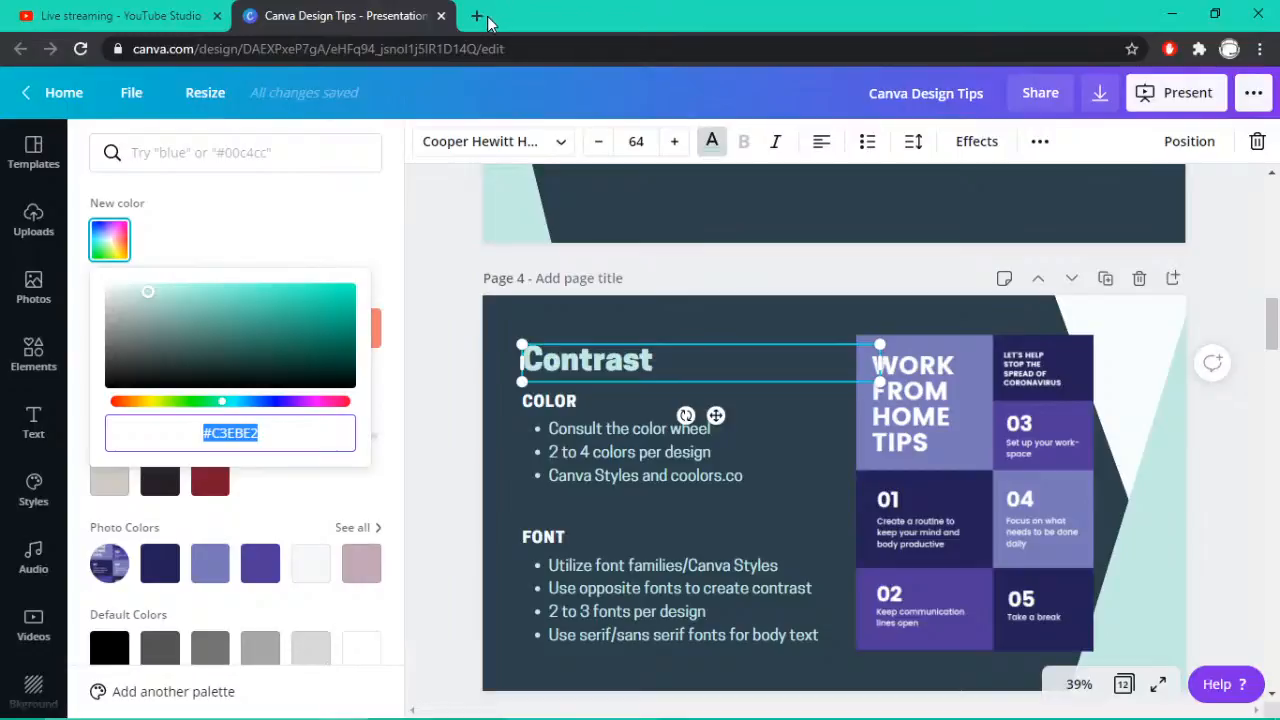
Search Google in a new browser tab for "color wheel" and enlarge the labelled basic colors wheel image
left_click(477, 15)
type("color wheel")
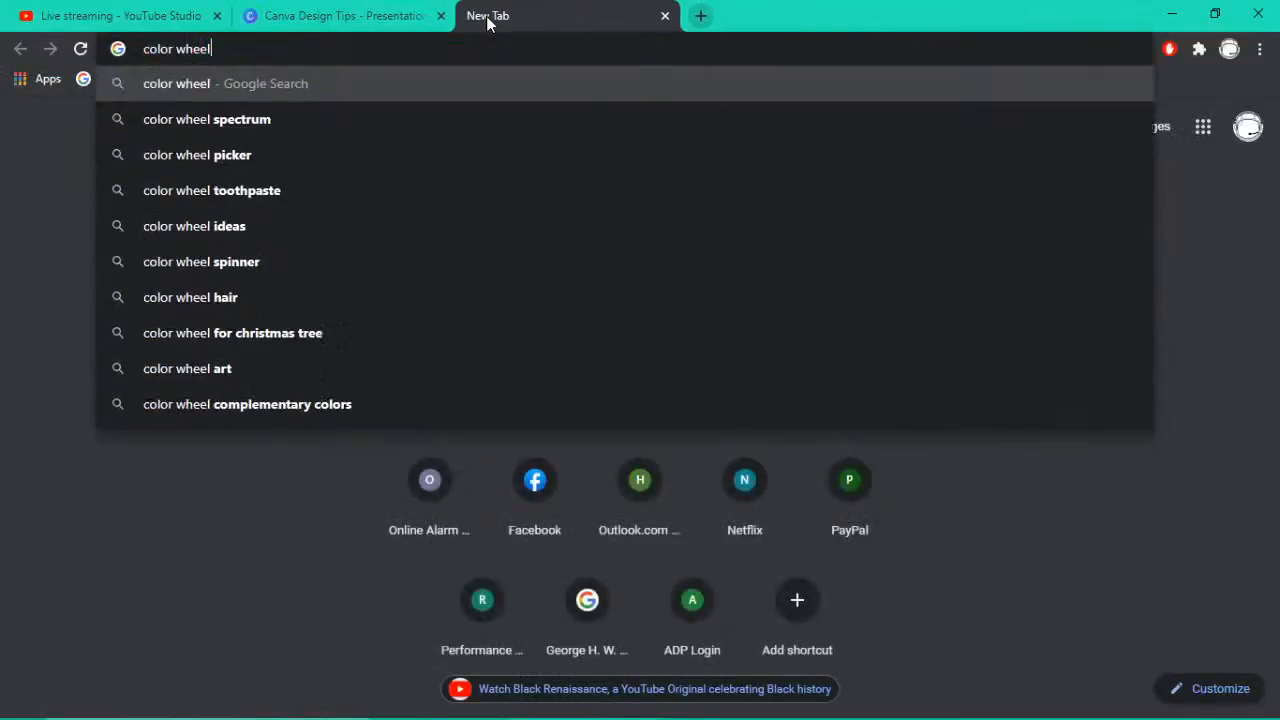
key("Return")
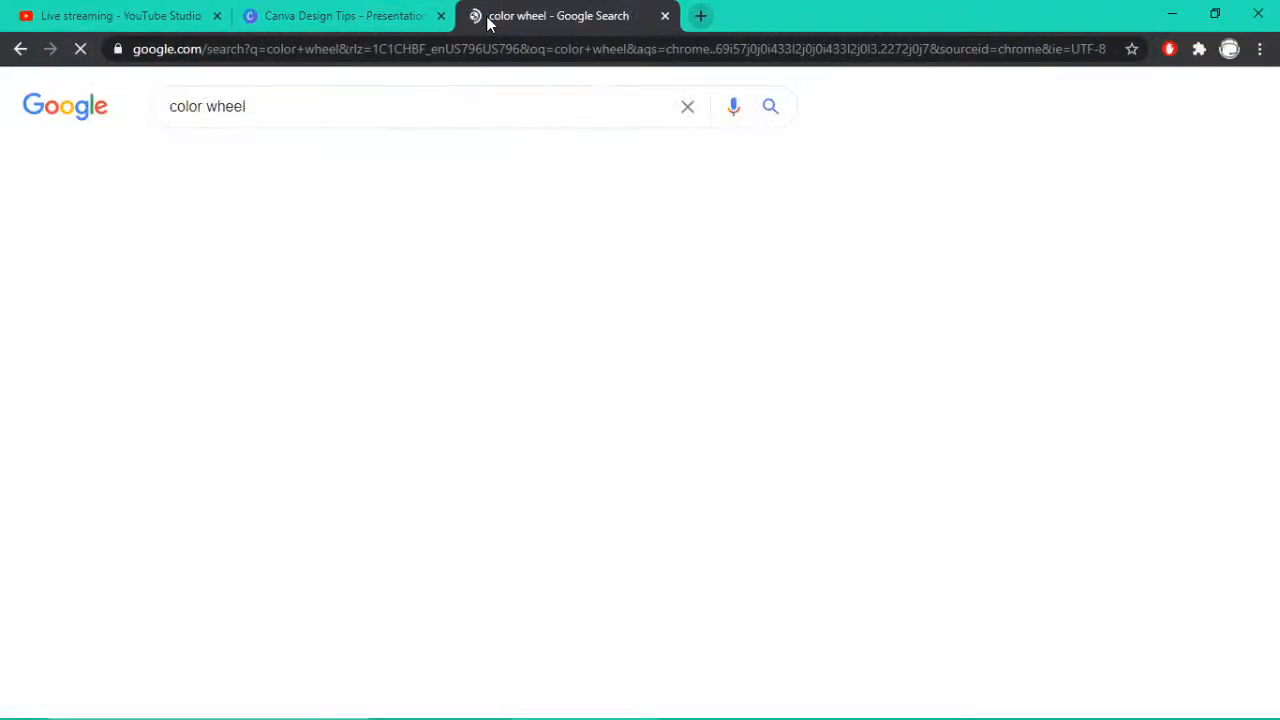
left_click(237, 368)
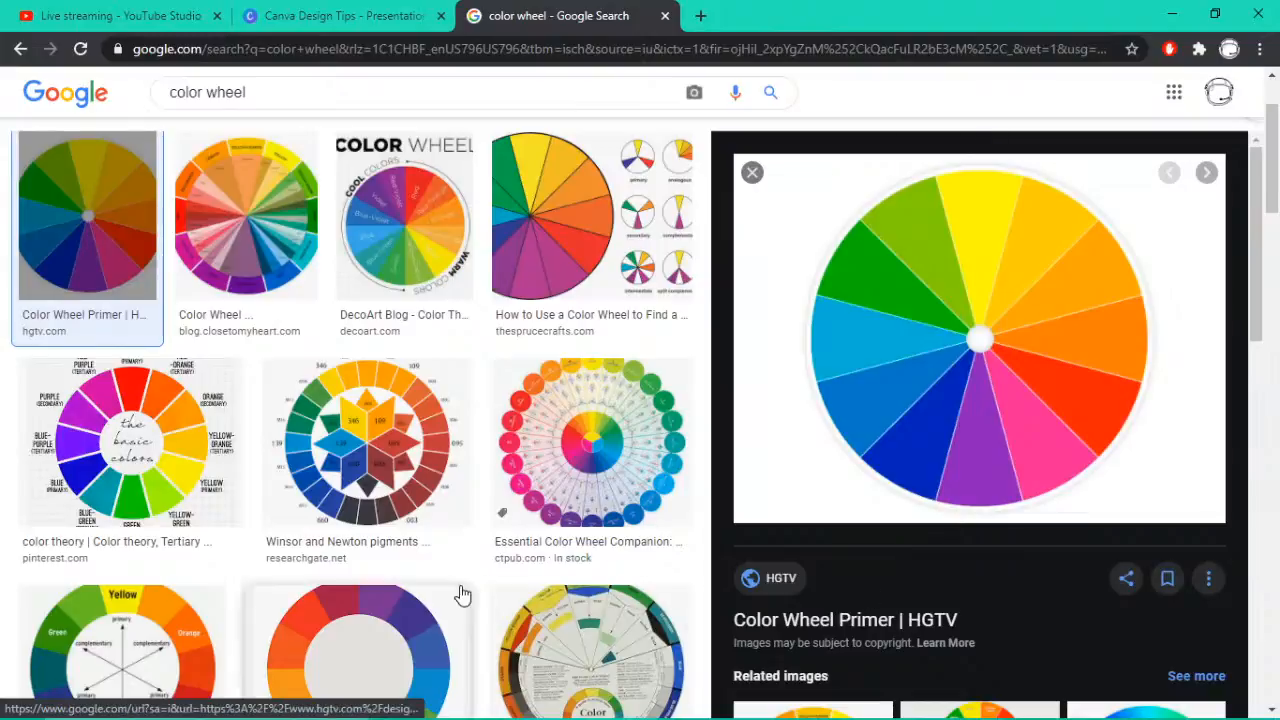
left_click(160, 480)
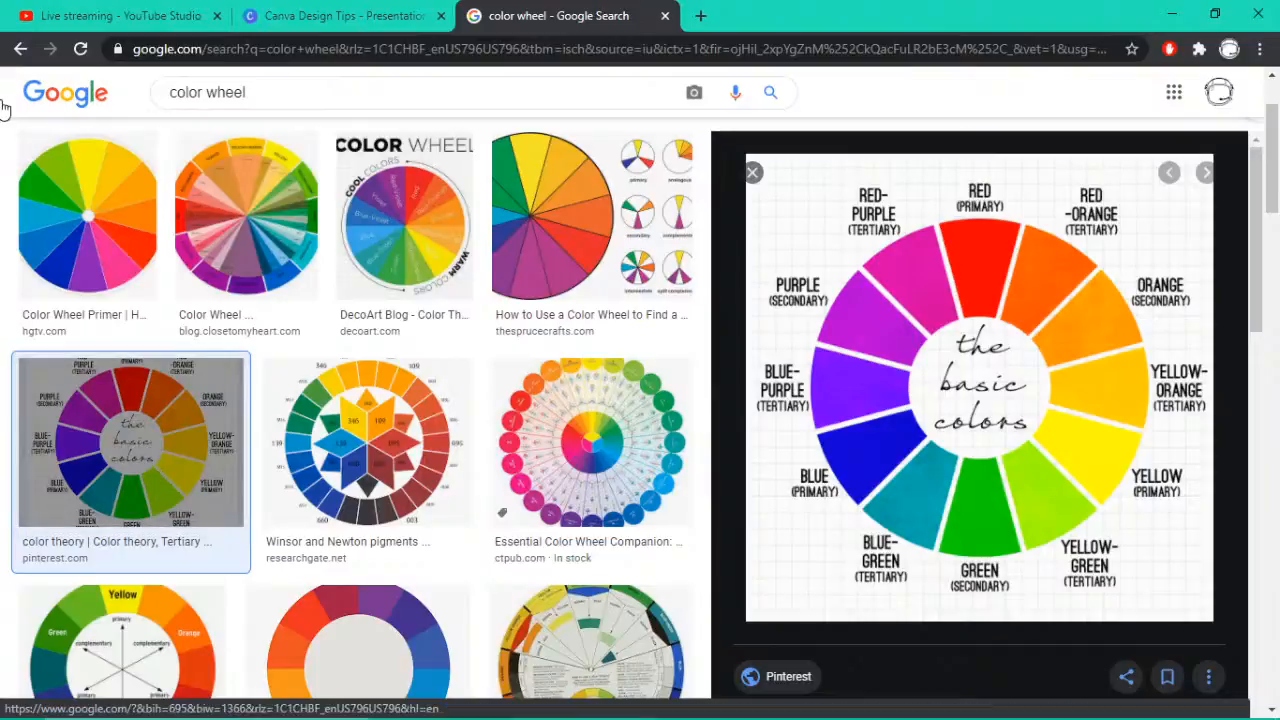
Close the color wheel search, return to Canva, collapse the side panel and deselect the Contrast heading on page 4
left_click(666, 17)
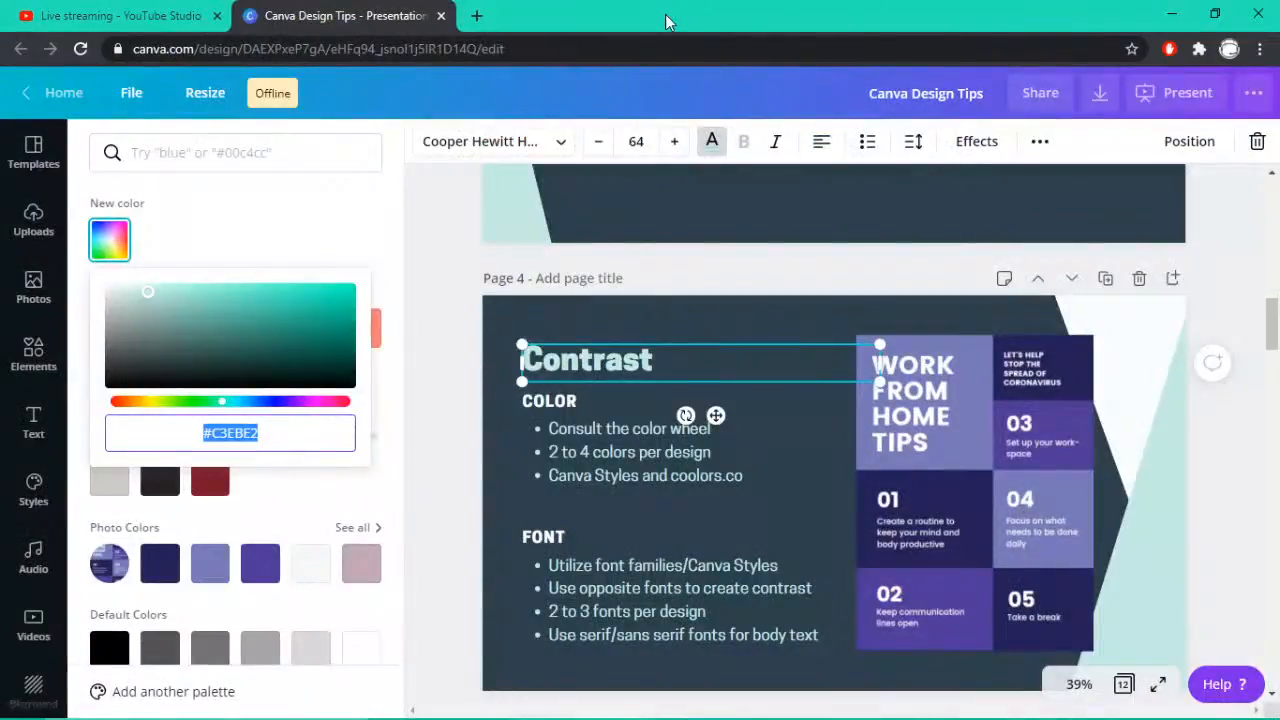
left_click(448, 466)
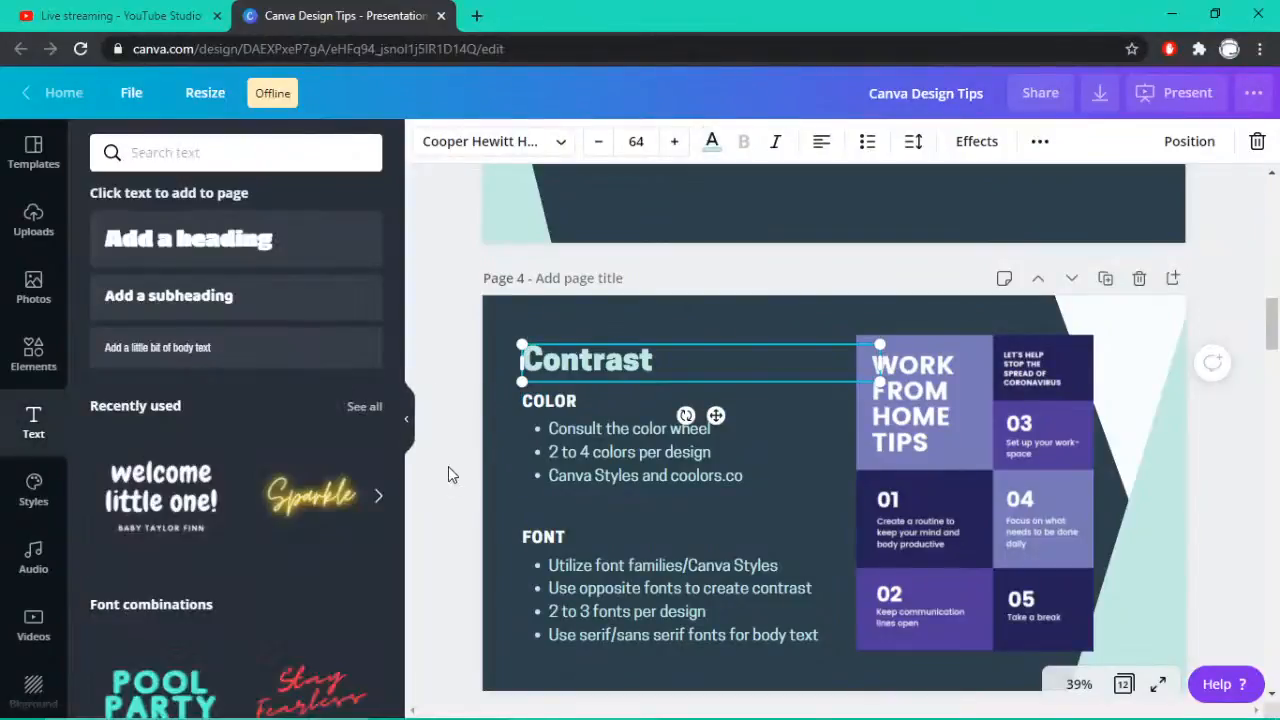
left_click(405, 428)
left_click(1234, 302)
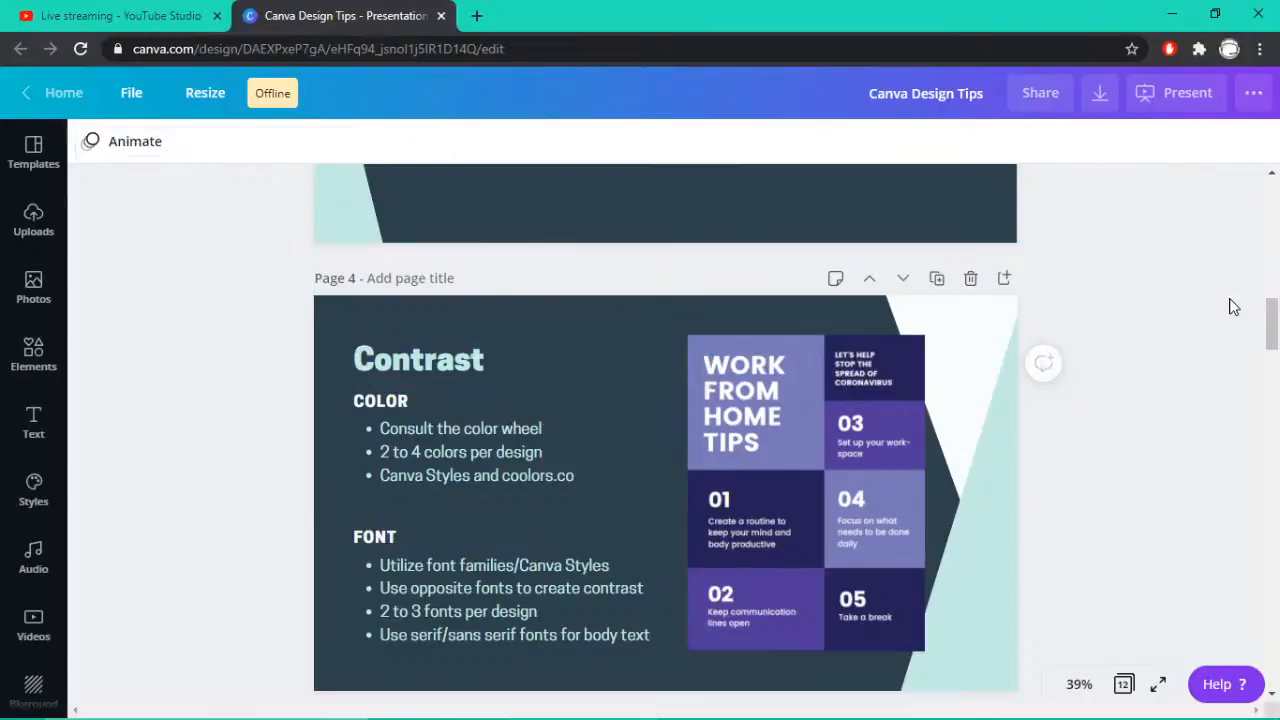
mouse_move(1271, 320)
left_mouse_down()
mouse_move(1272, 358)
mouse_move(1272, 340)
left_mouse_up()
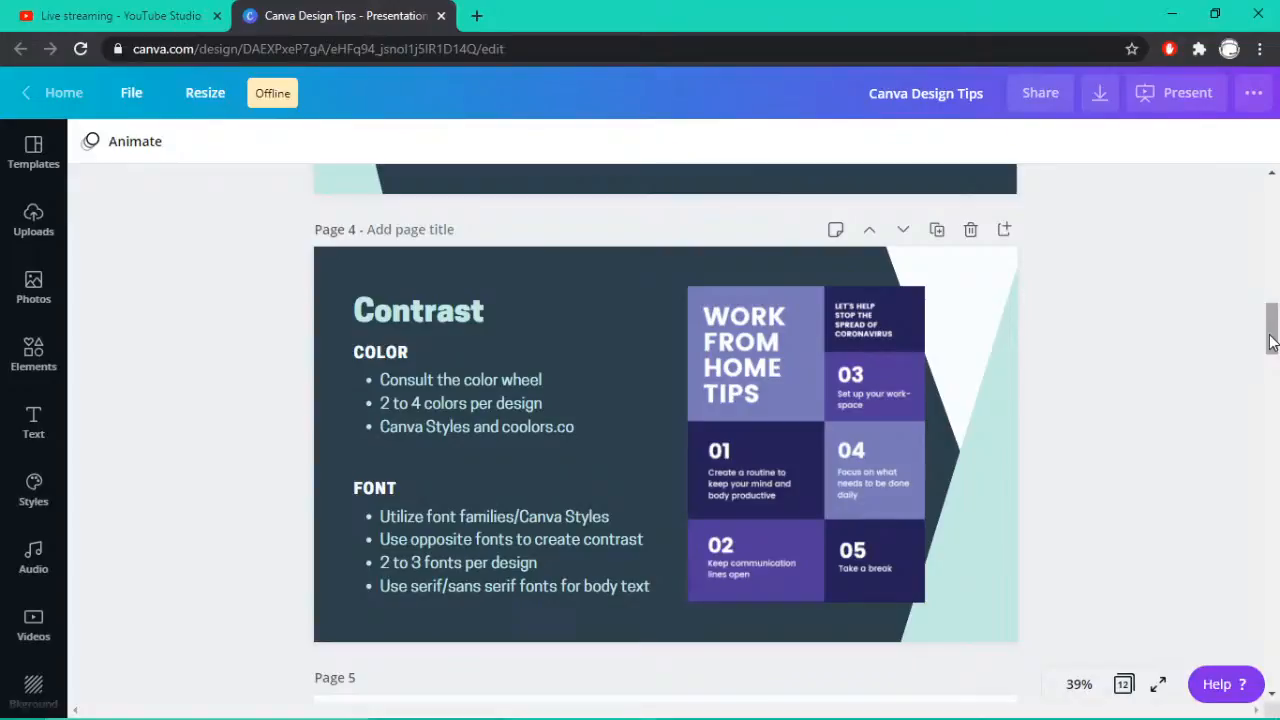
Browse the trending Canva Styles to examine their font pairings and color palettes
mouse_move(1137, 708)
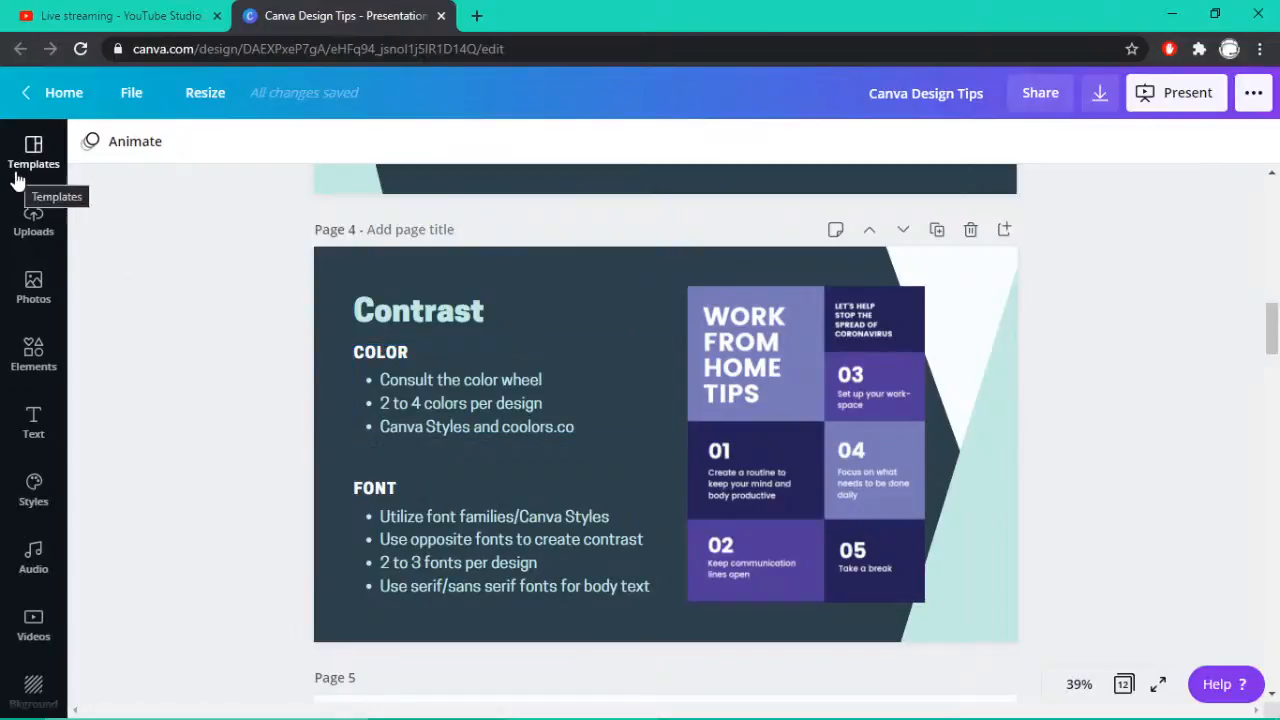
left_click(33, 492)
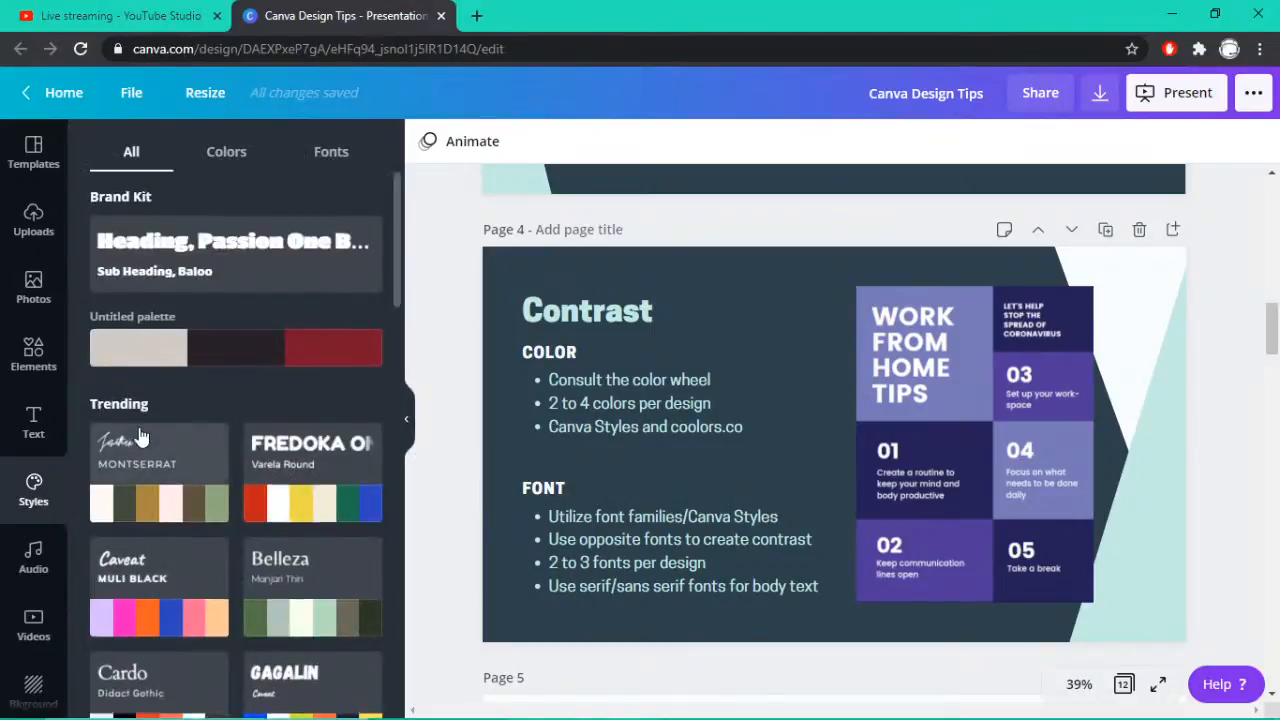
scroll(140, 437, "down", 2)
scroll(141, 437, "up", 1)
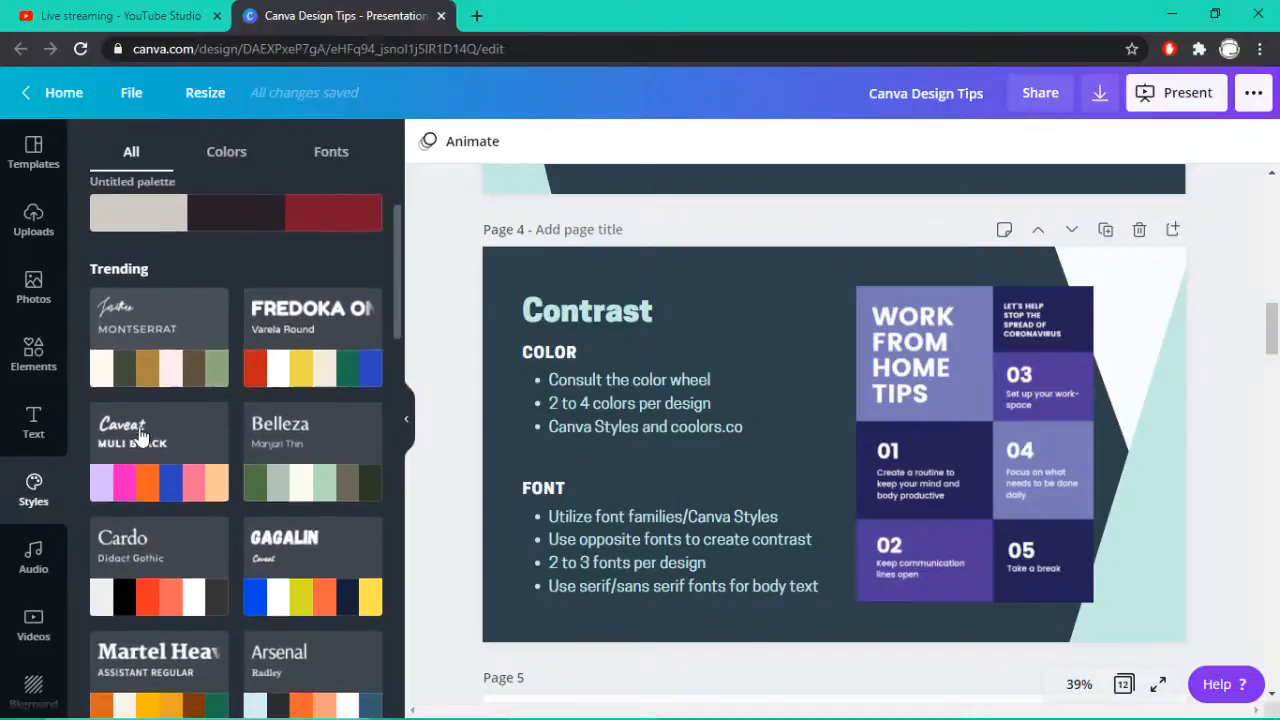
scroll(141, 437, "down", 1)
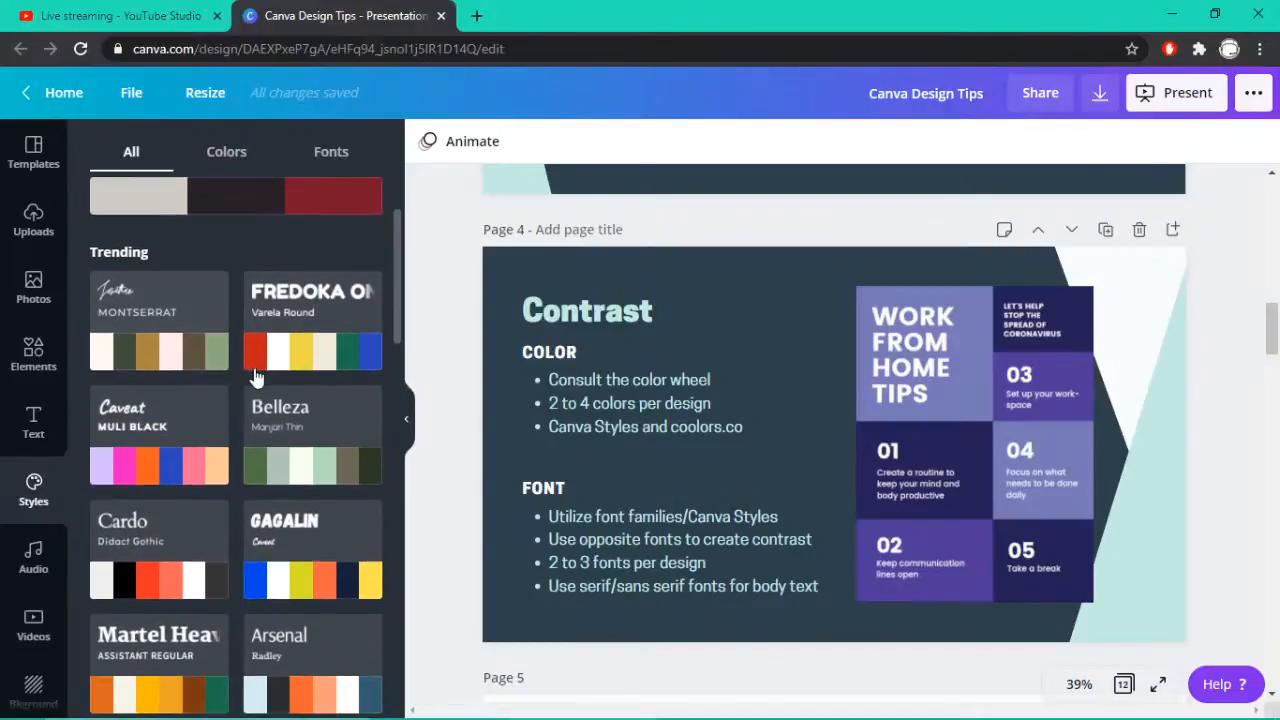
scroll(382, 368, "down", 1)
scroll(382, 368, "down", 1)
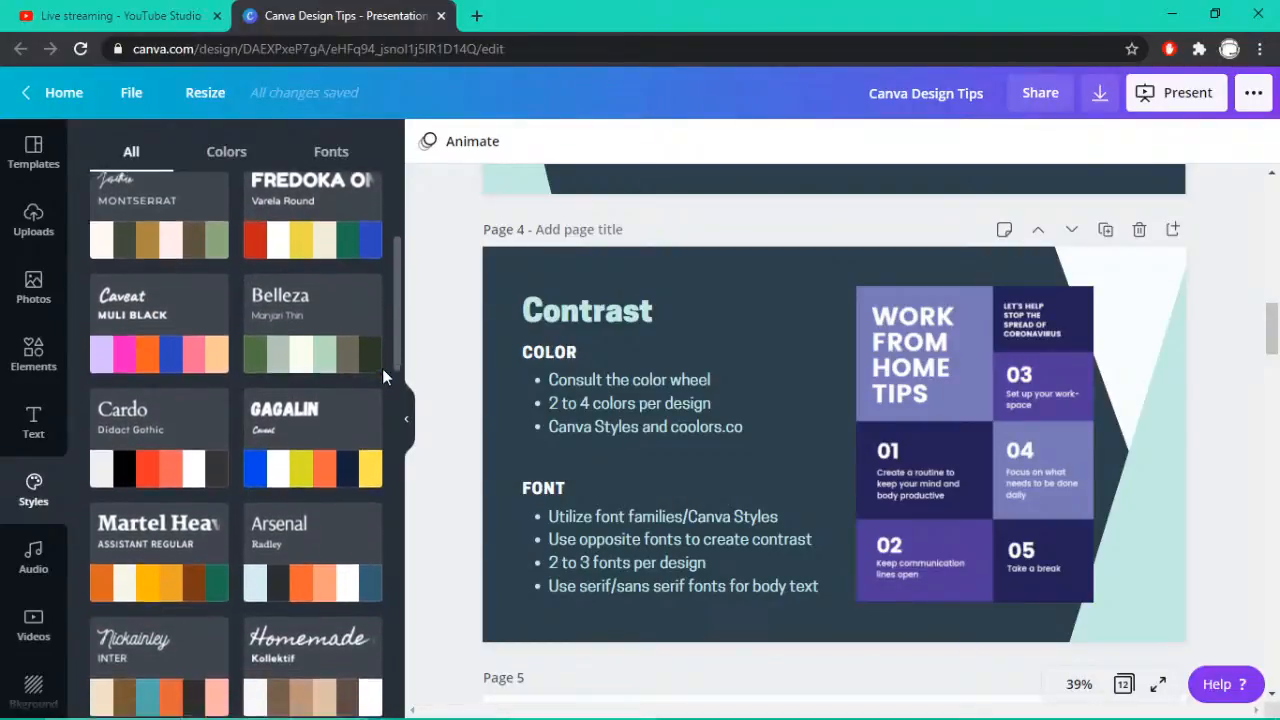
scroll(242, 350, "up", 2)
scroll(242, 480, "down", 4)
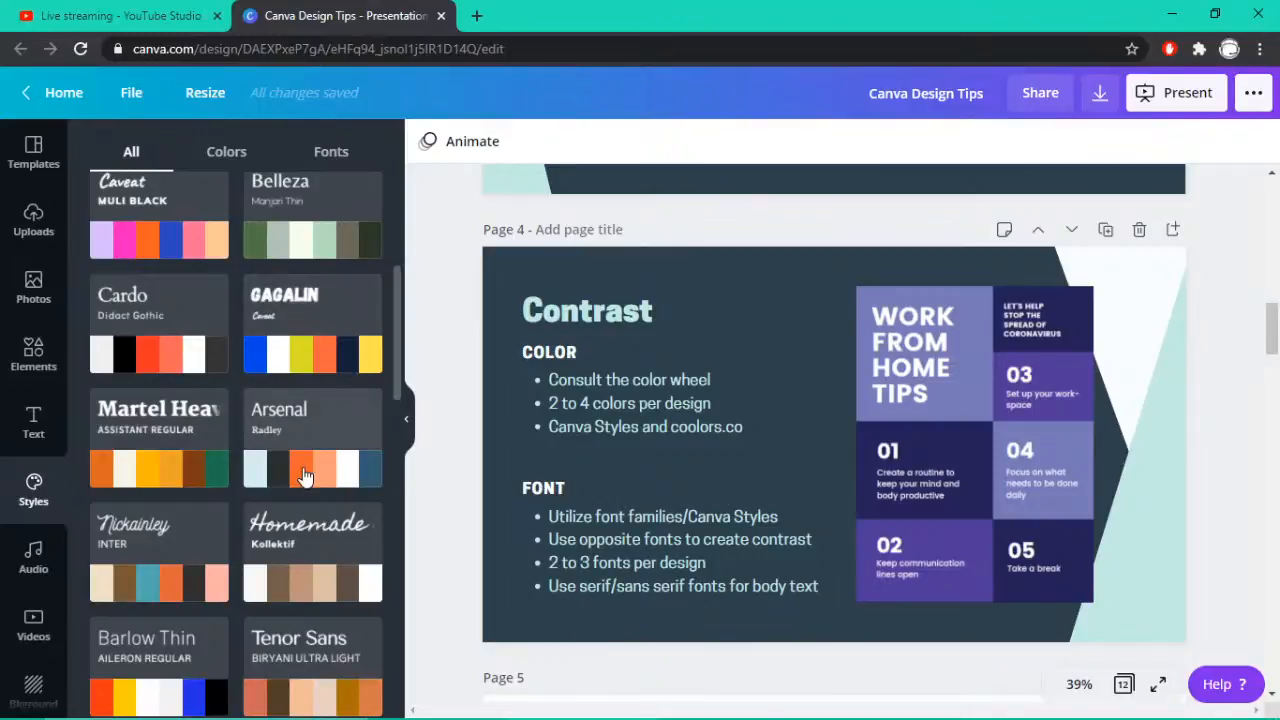
scroll(305, 475, "down", 3)
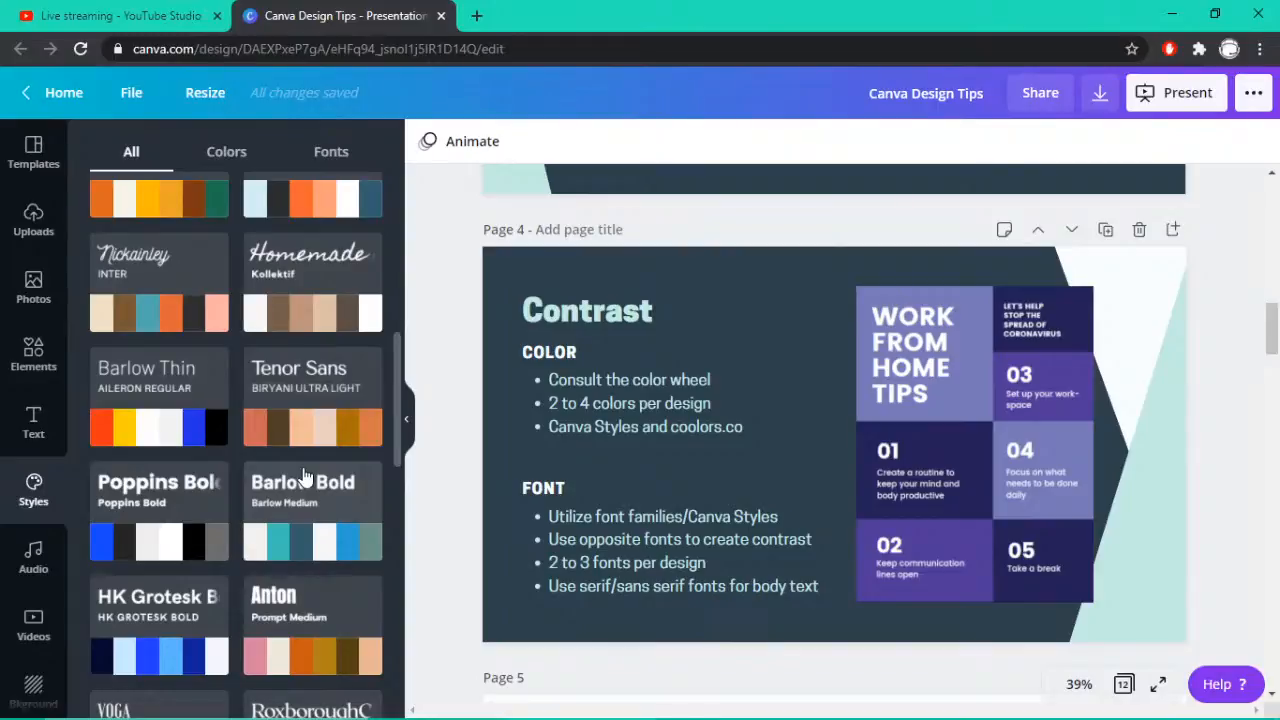
scroll(305, 476, "down", 2)
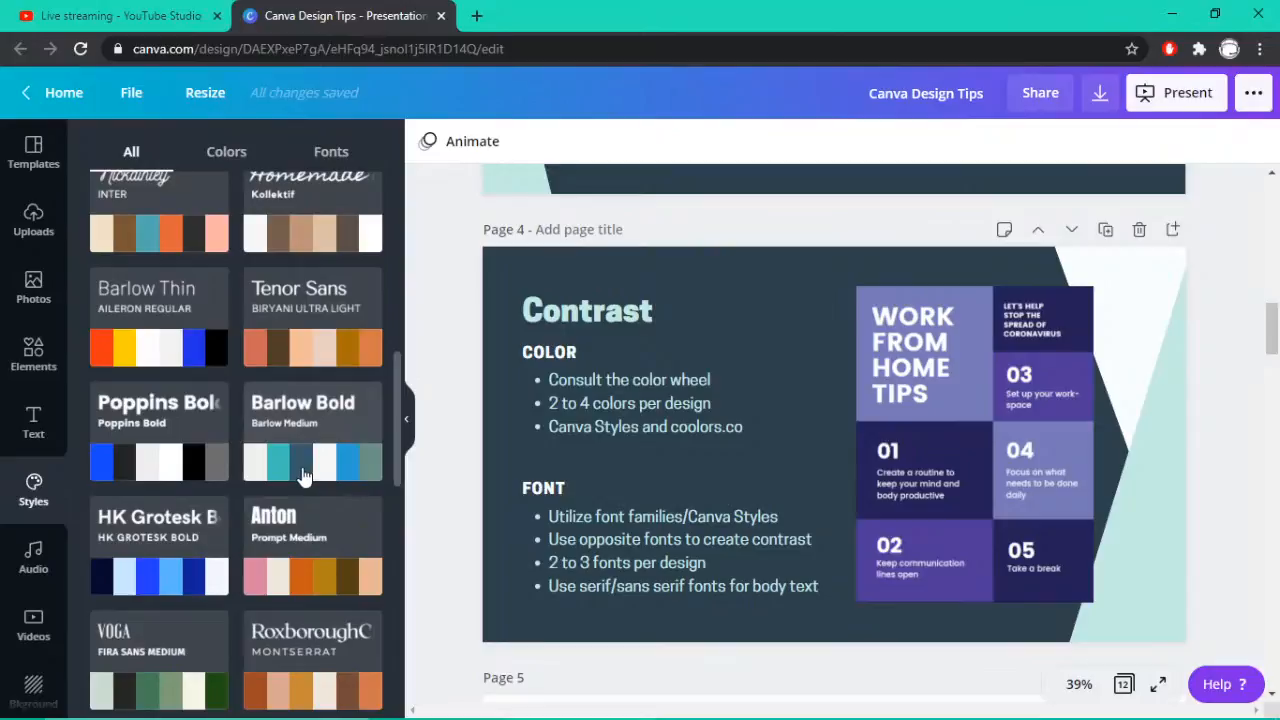
scroll(305, 476, "down", 4)
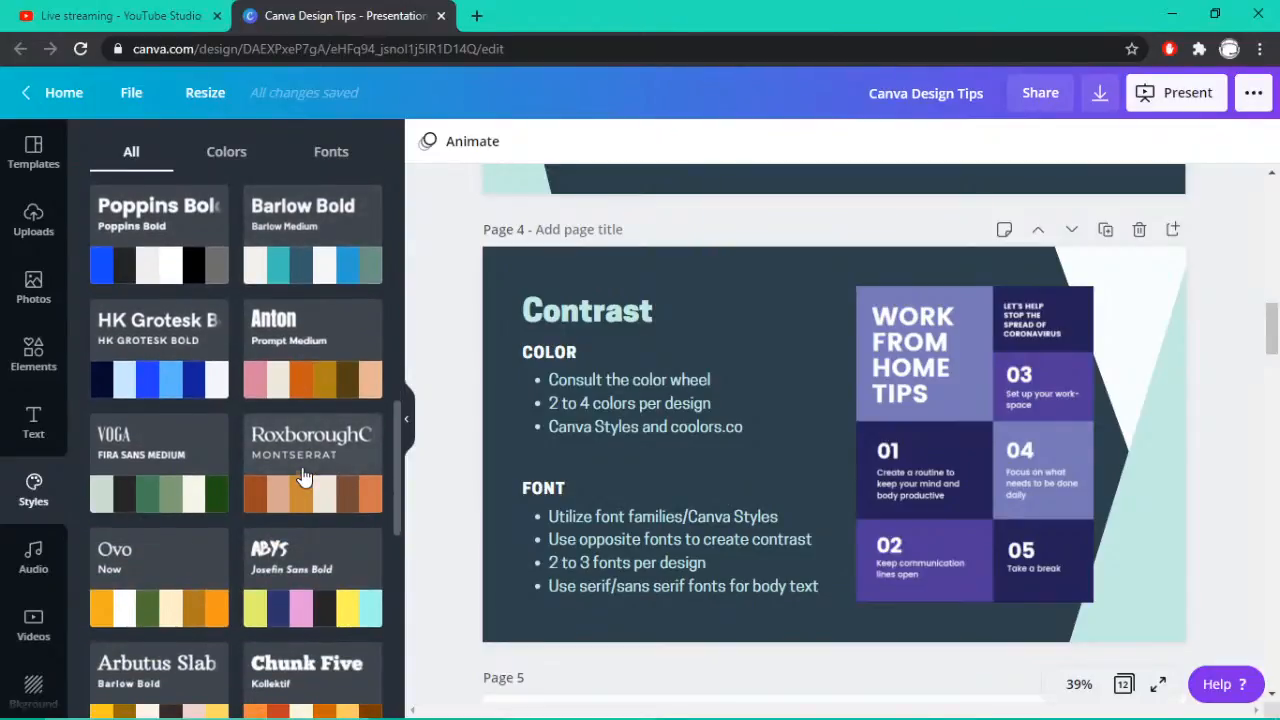
scroll(305, 476, "down", 2)
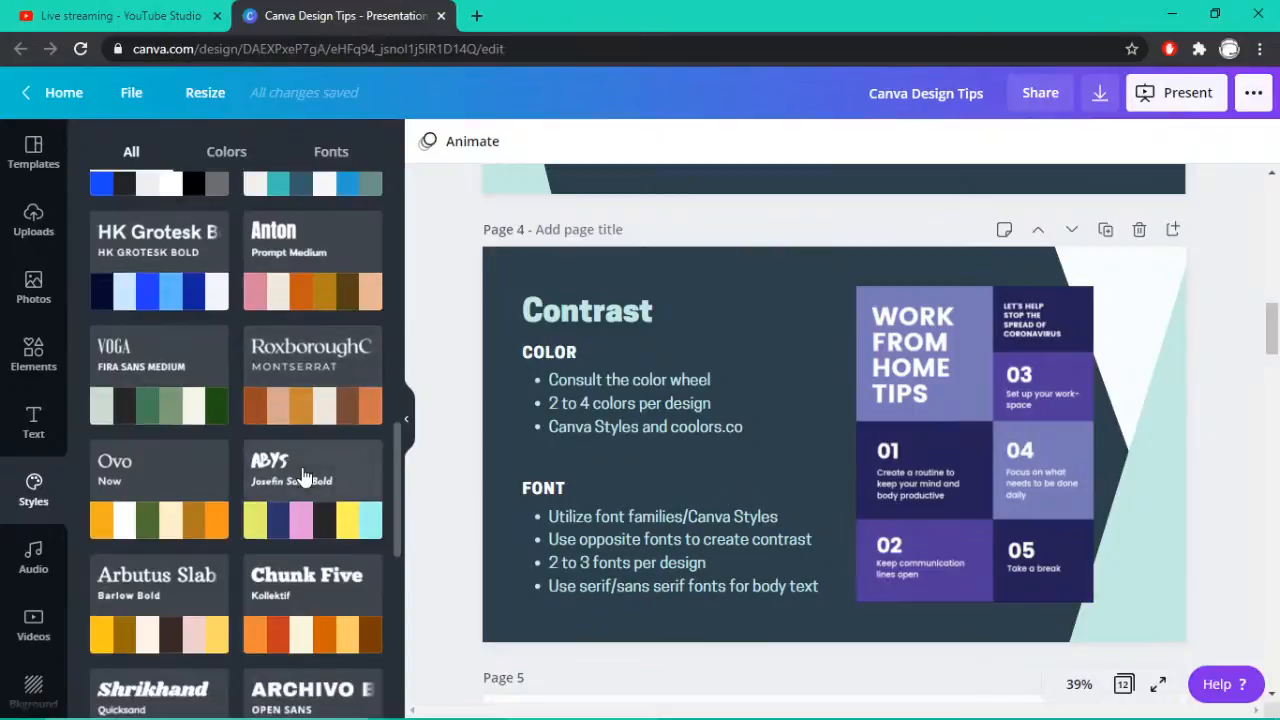
scroll(305, 476, "down", 1)
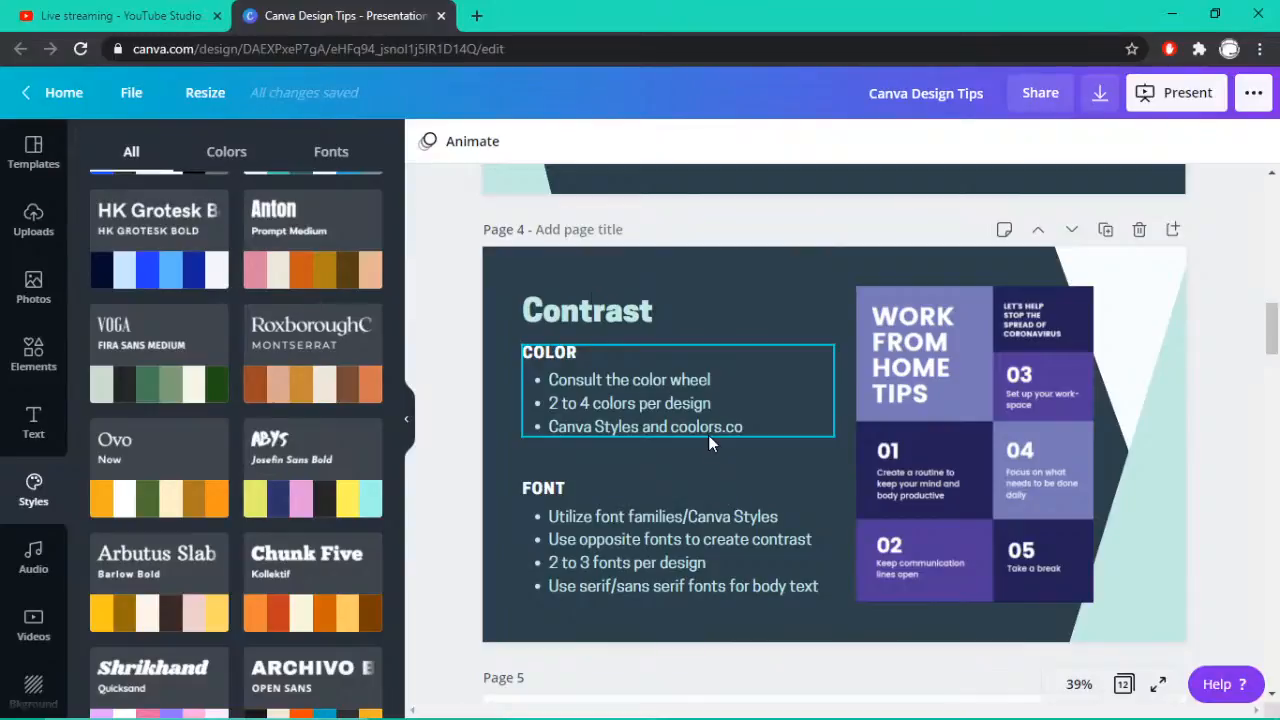
Open coolors.co in a new browser tab and dismiss its welcome and What's new pop-ups
left_click(477, 17)
type("coolo")
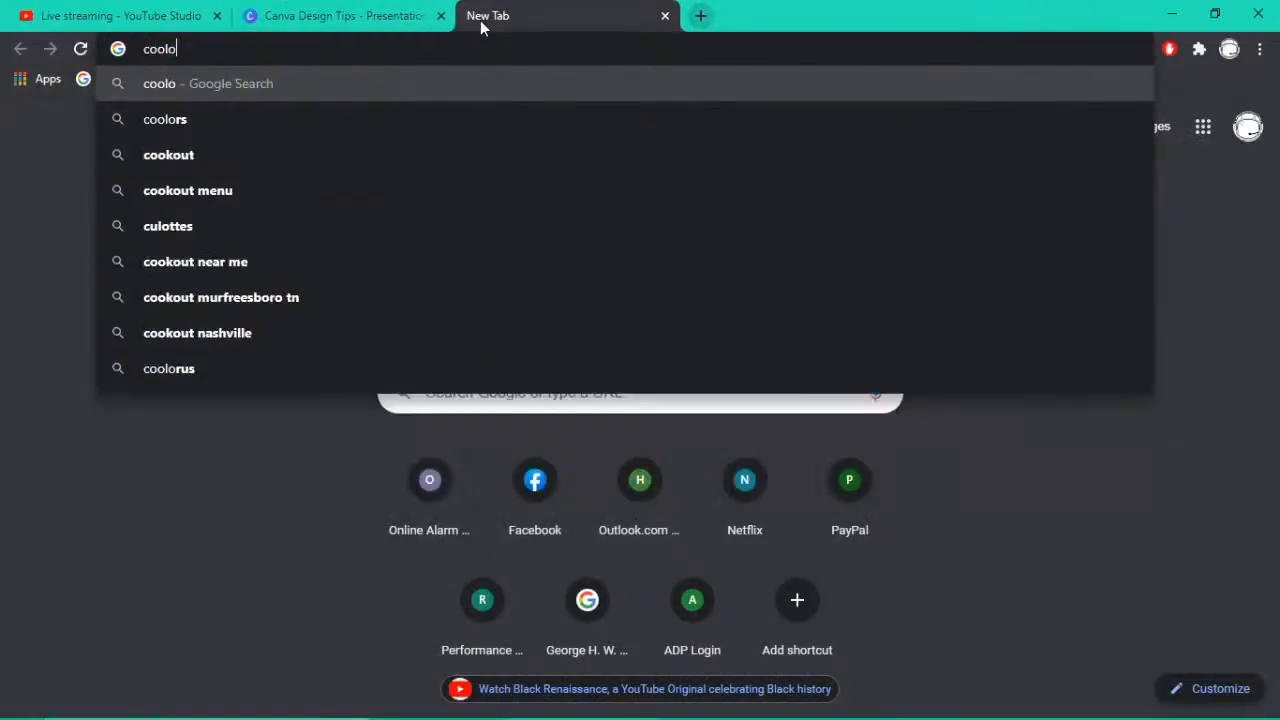
type("rs.co")
key("Return")
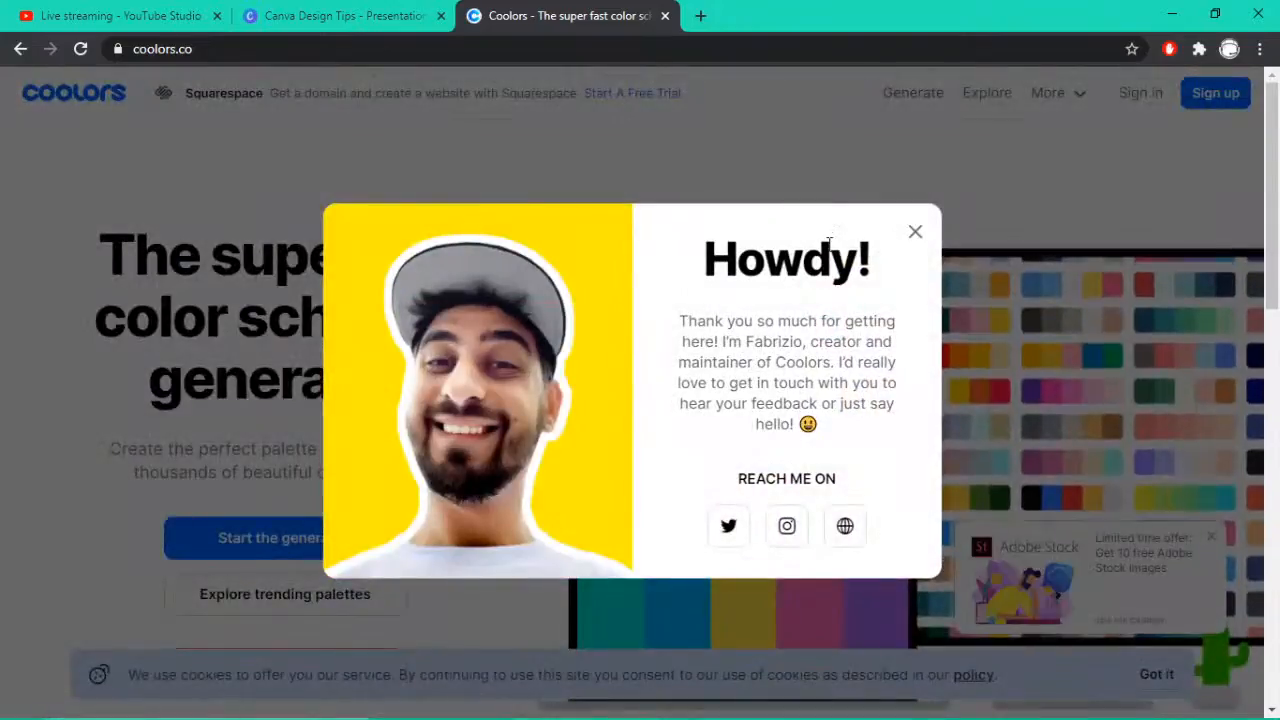
left_click(914, 233)
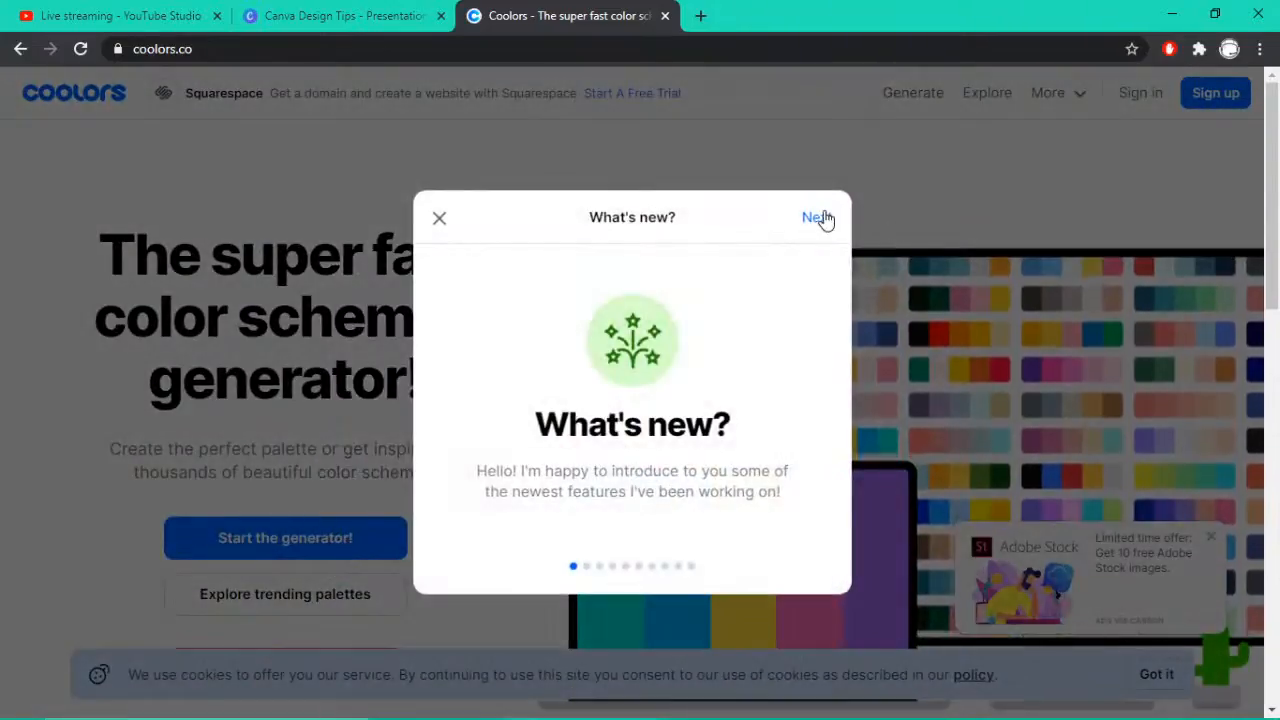
left_click(439, 218)
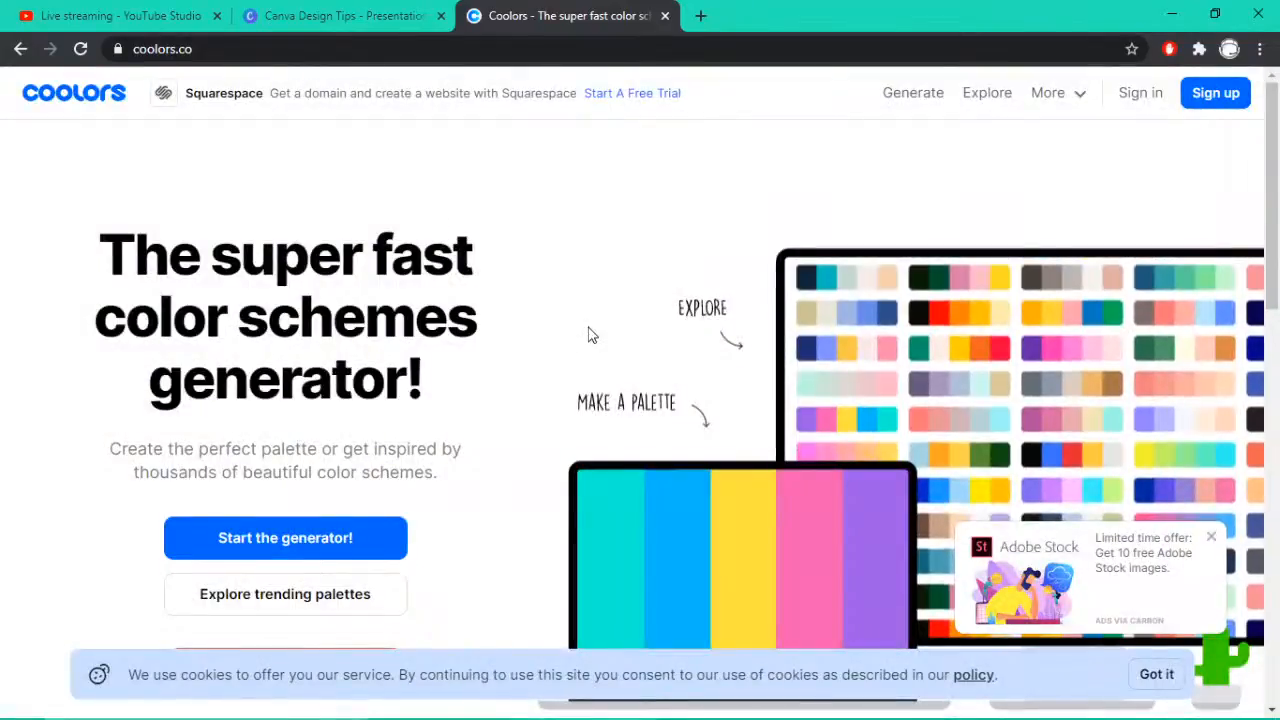
Start the Coolors palette generator and dismiss its Hello introduction
scroll(590, 335, "down", 1)
scroll(590, 335, "down", 1)
left_click(306, 414)
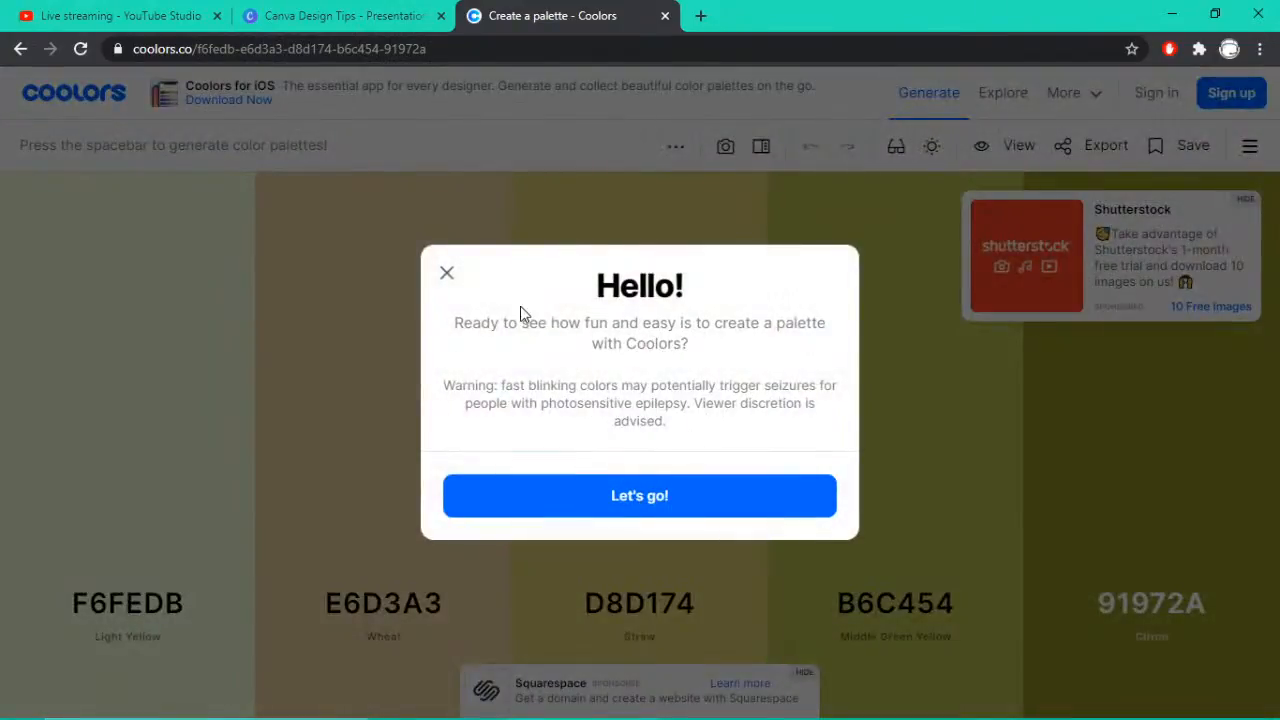
left_click(446, 274)
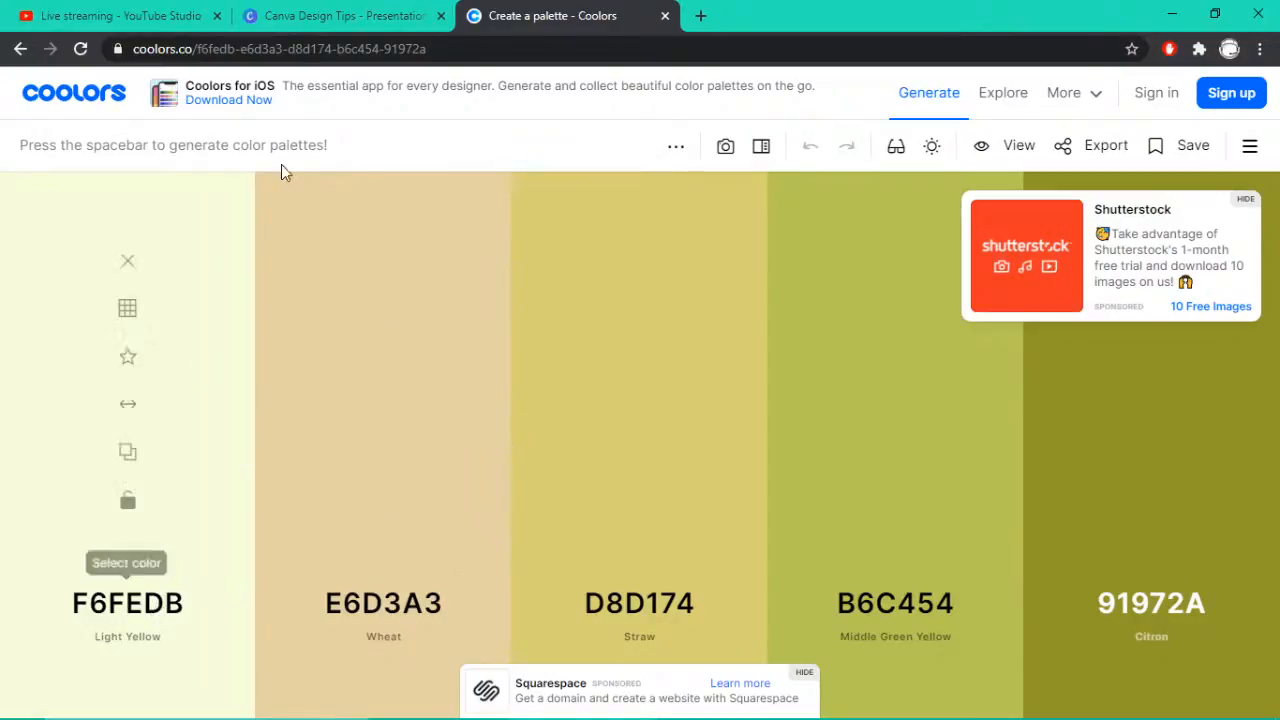
Switch back to the Canva presentation and open the text color options for the Contrast heading on page 4
left_click(350, 16)
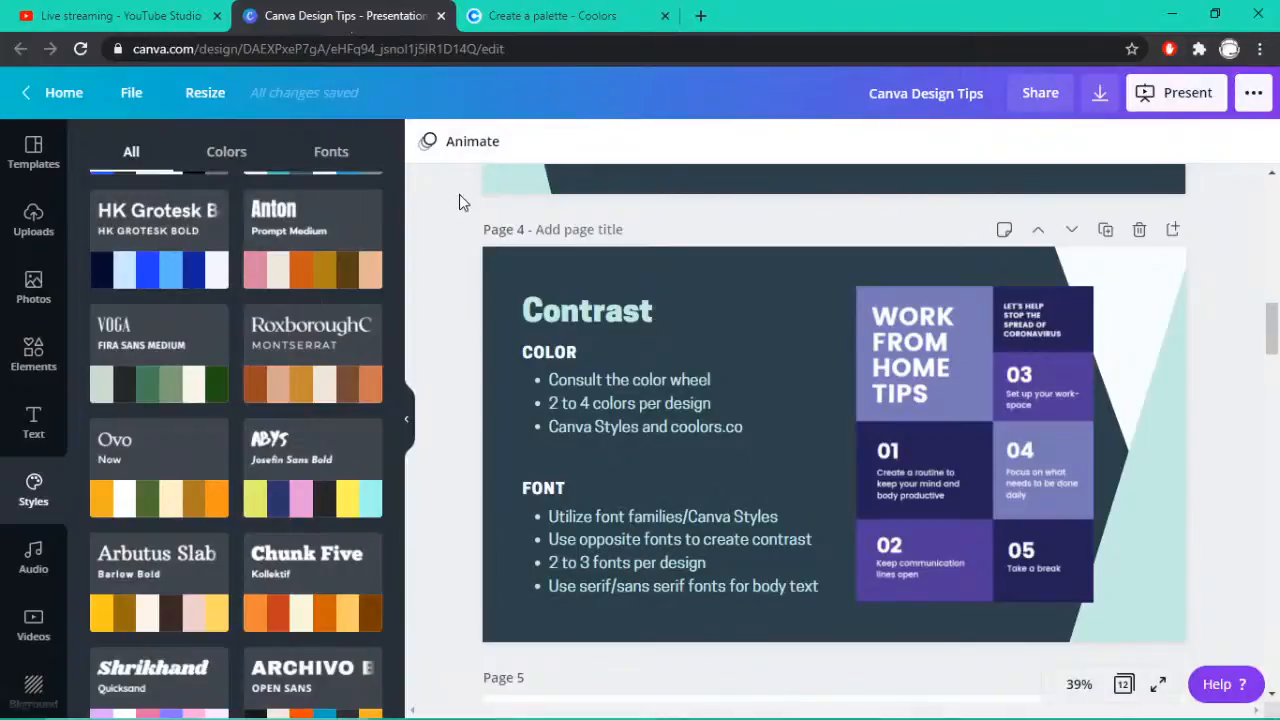
left_click(587, 322)
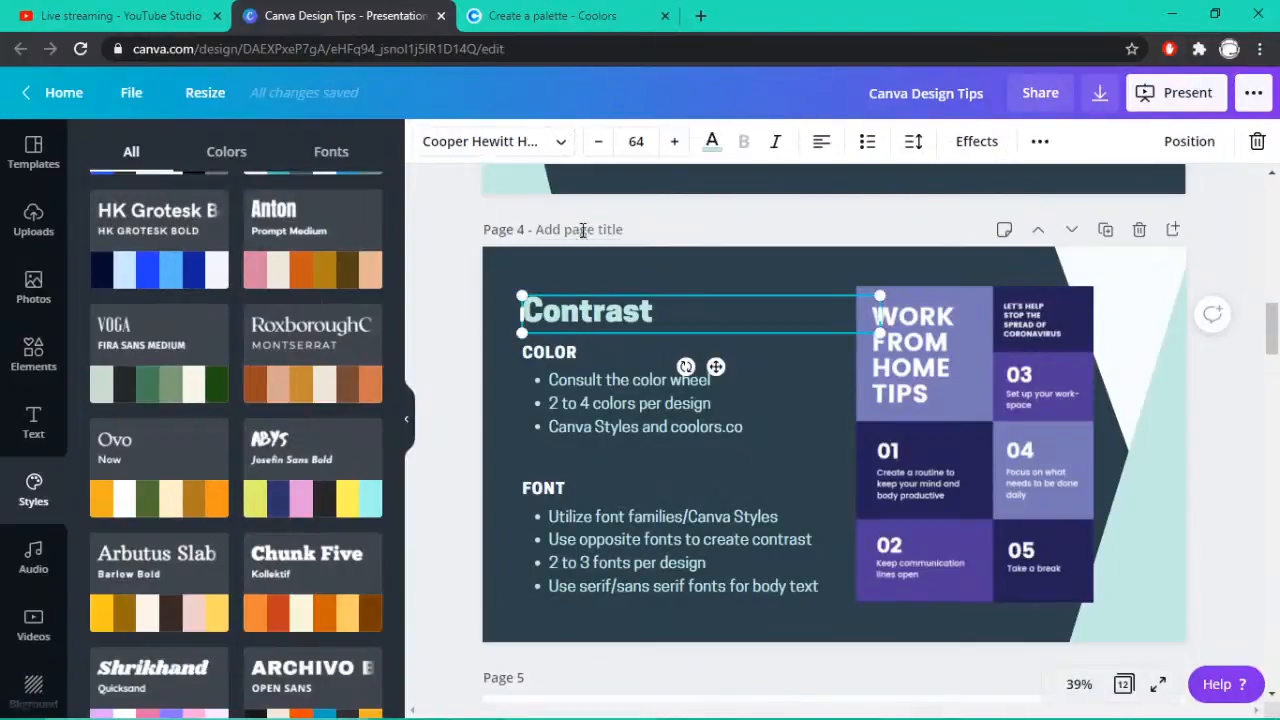
left_click(712, 141)
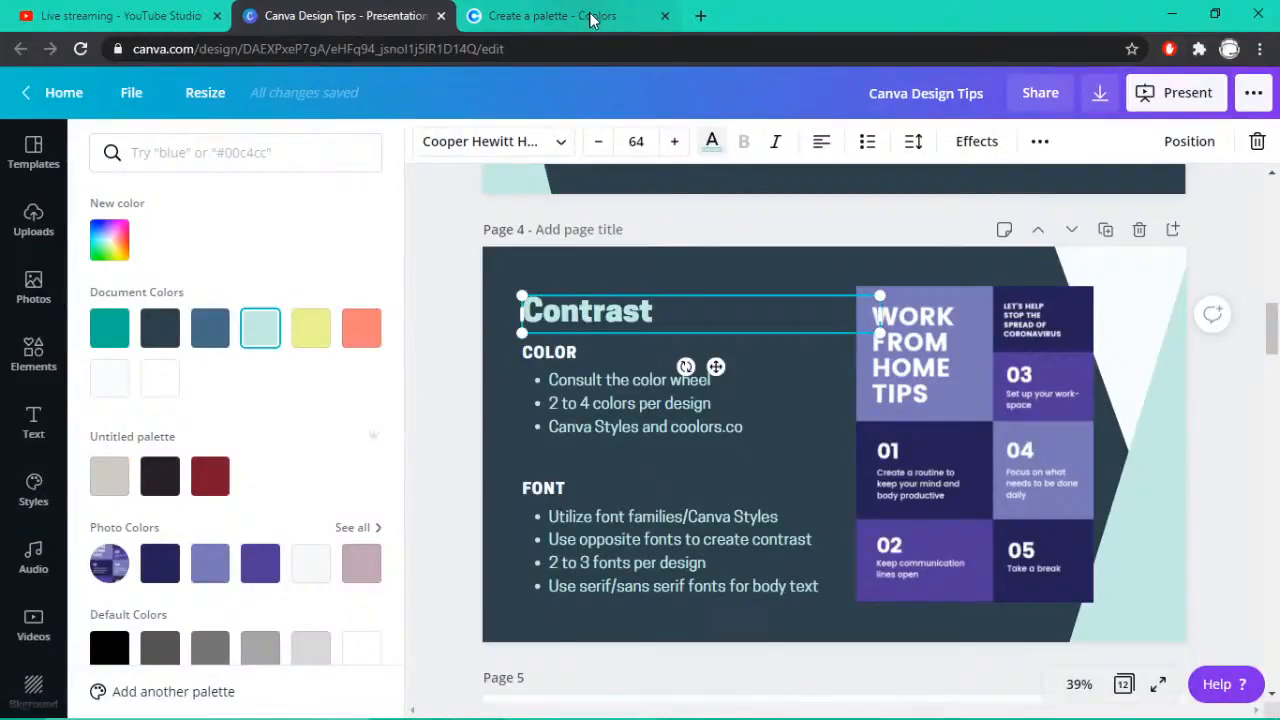
Examine the hex codes of the generated Coolors palette and return to the heading's color options in Canva
left_click(595, 16)
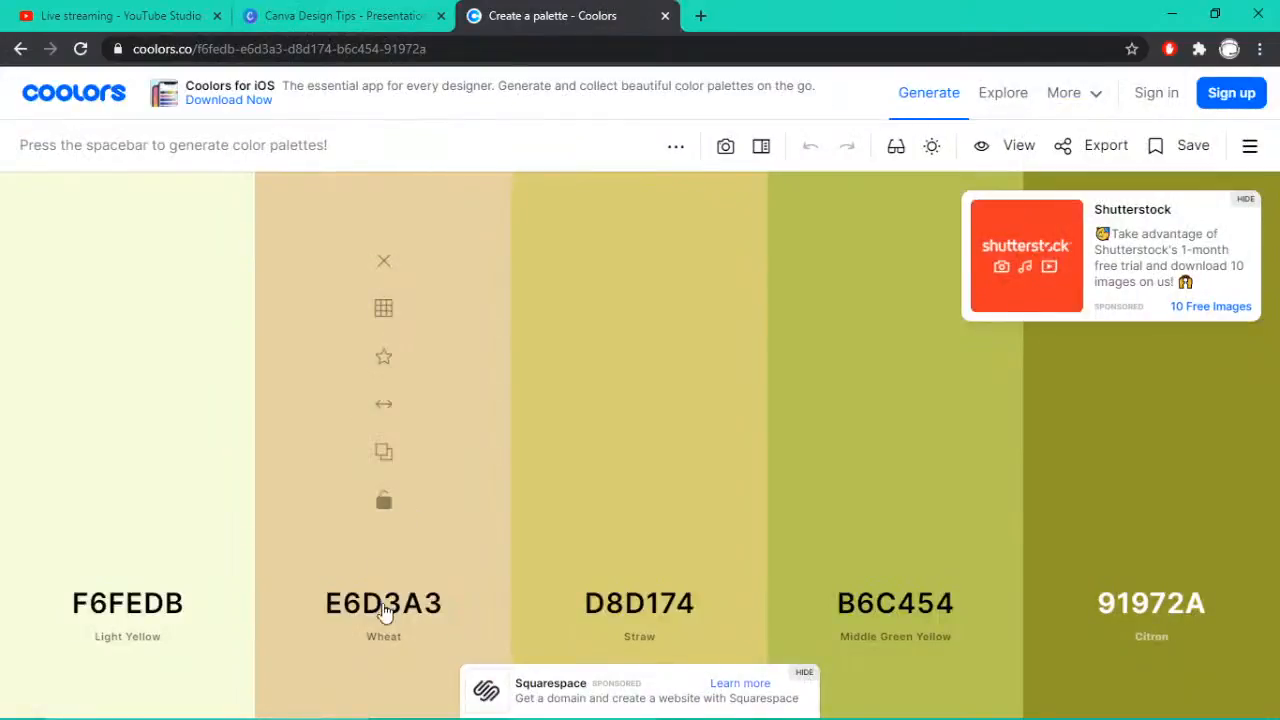
left_click(345, 16)
left_click(590, 16)
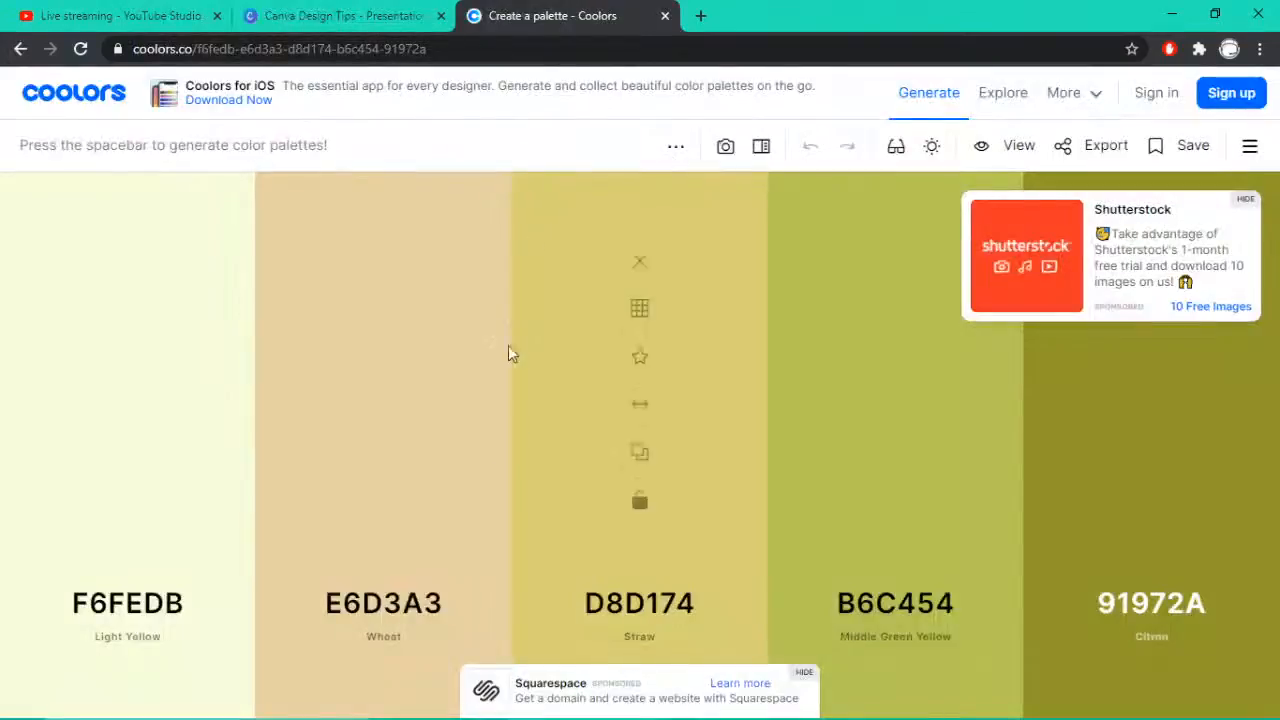
left_click(330, 14)
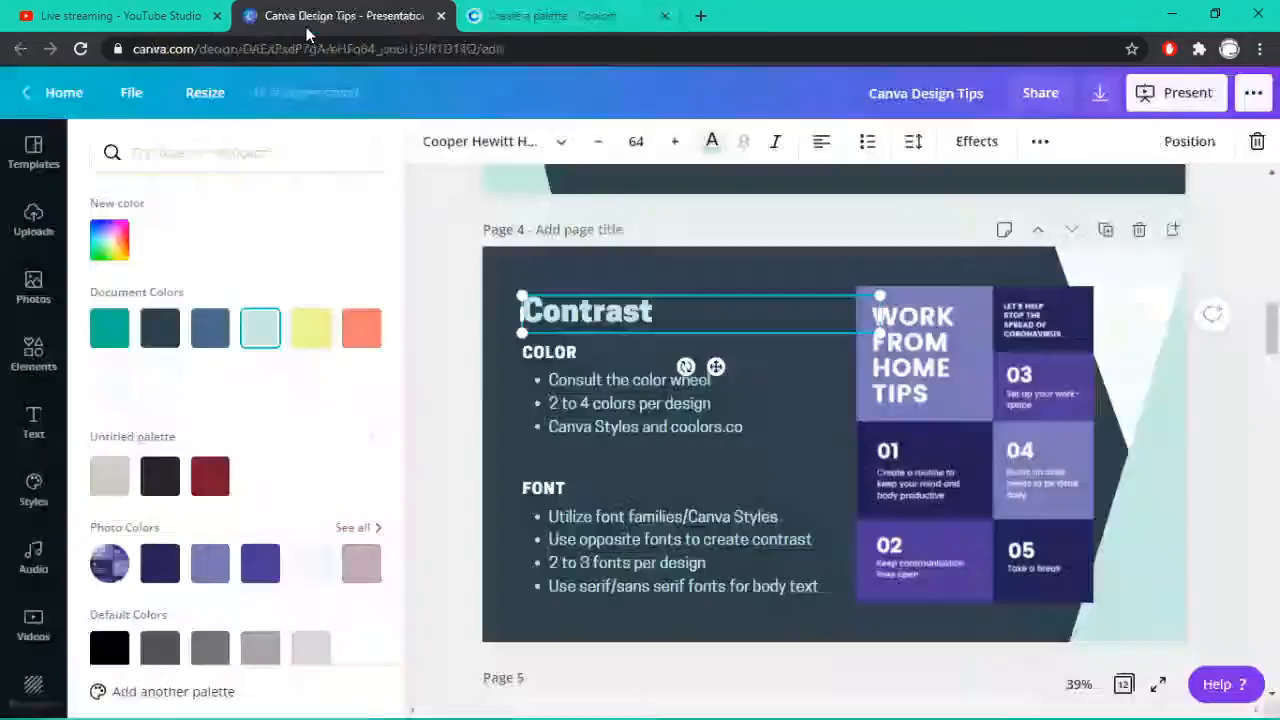
View the Contrast heading's hex code in the custom color picker, close the picker, and check the Coolors palette once more
left_click(111, 243)
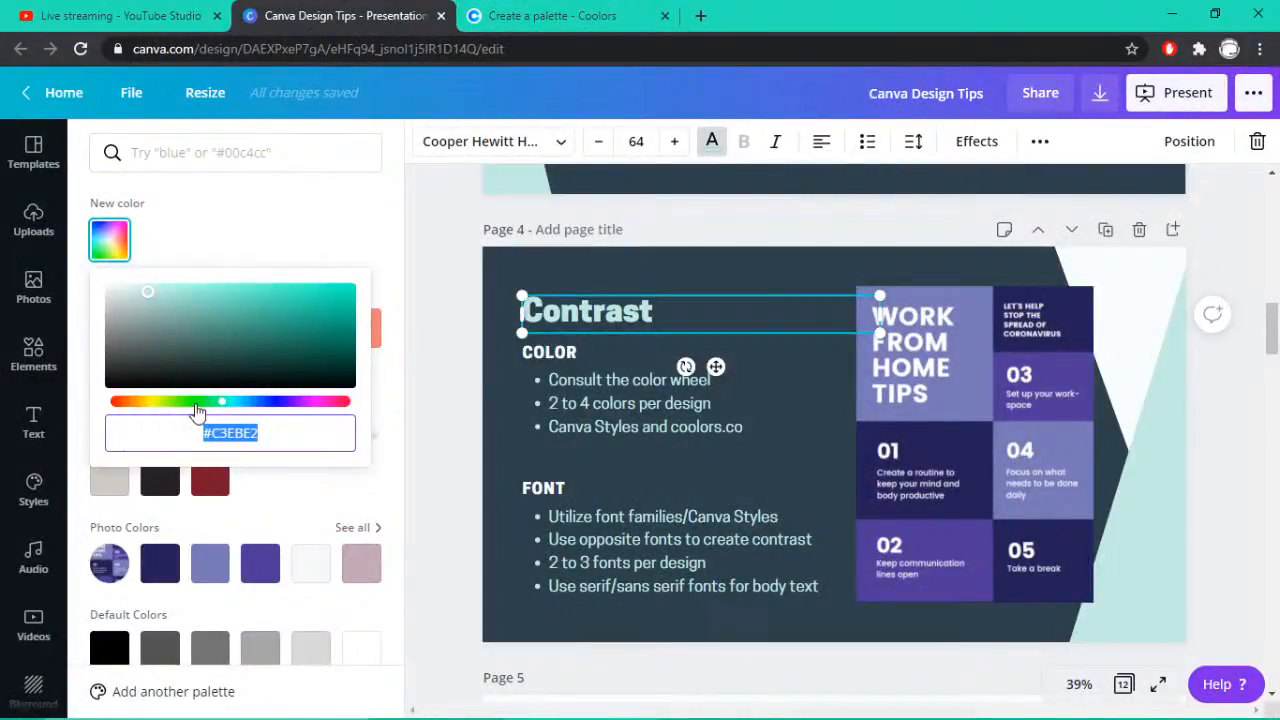
left_click(266, 229)
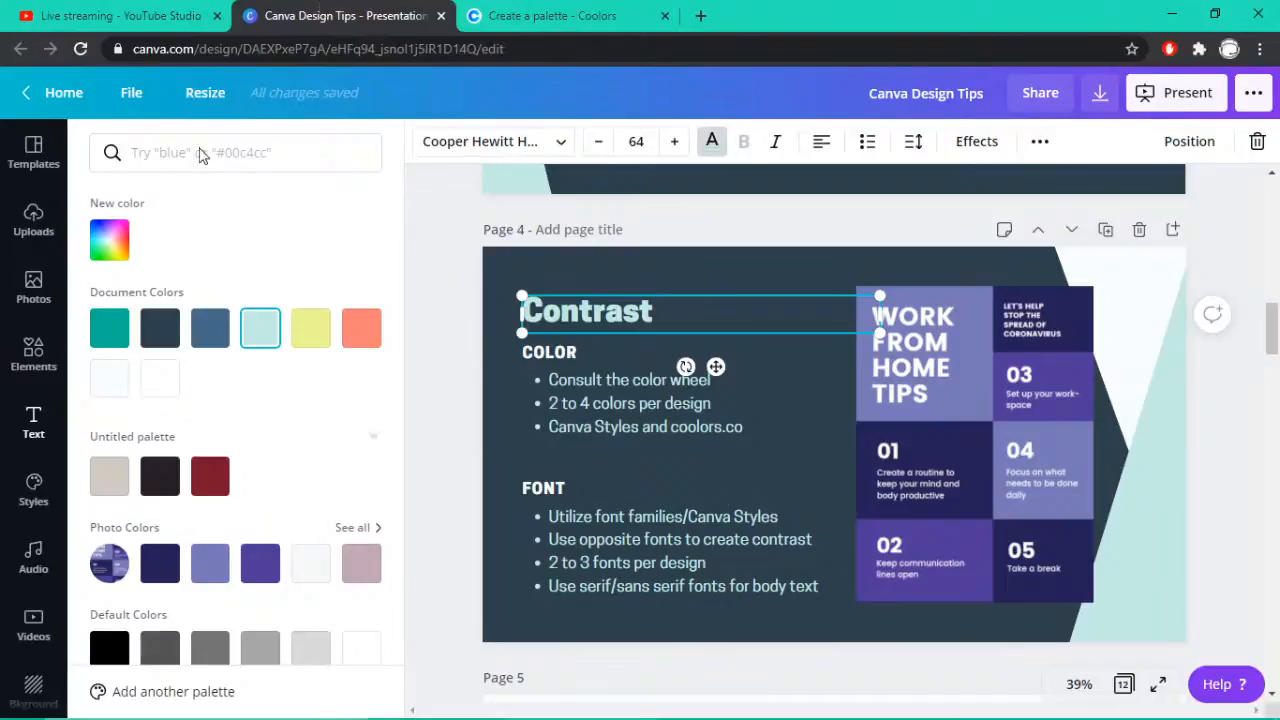
left_click(530, 18)
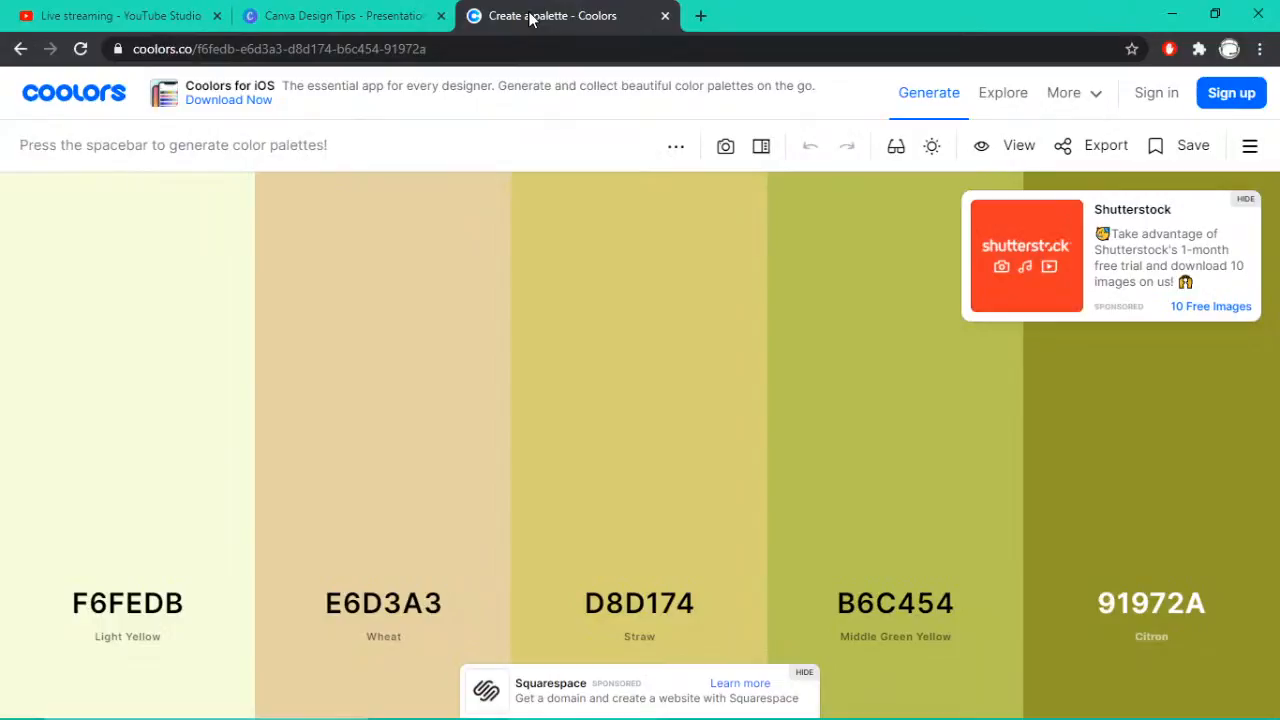
left_click(346, 18)
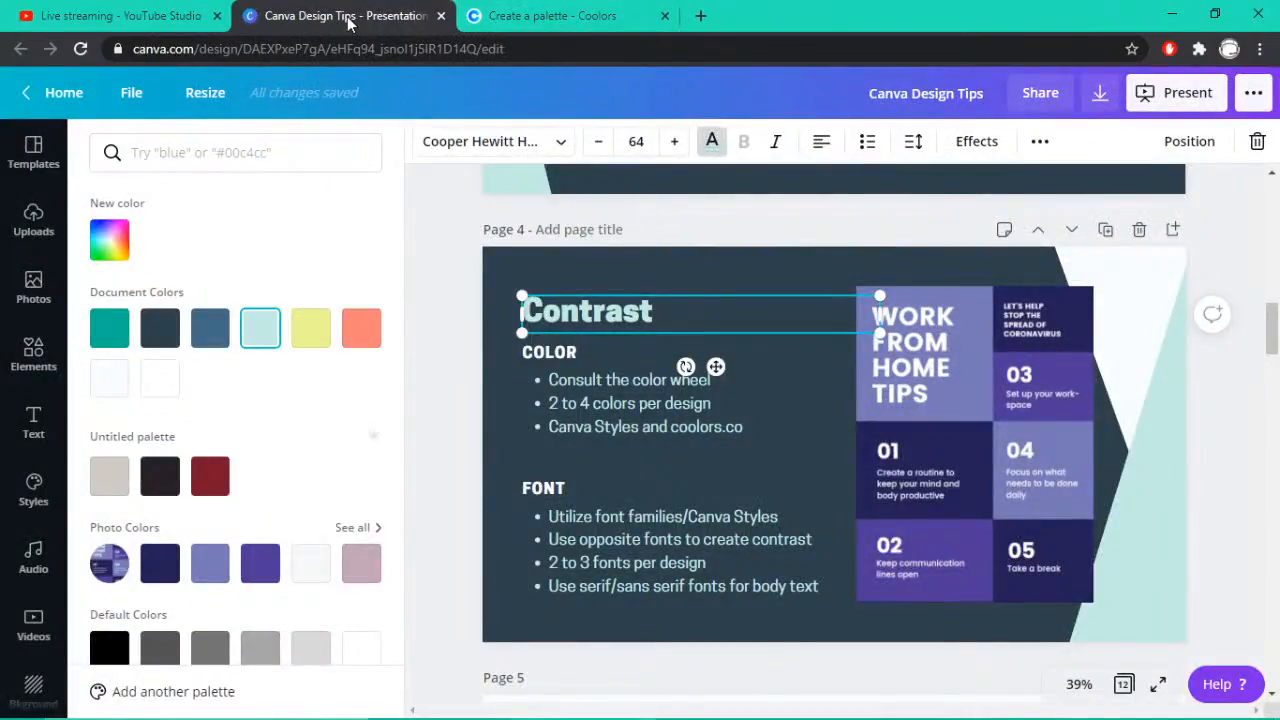
Close the Coolors page and look through the document, palette, photo and default color swatches available for the Contrast heading
scroll(322, 453, "down", 2)
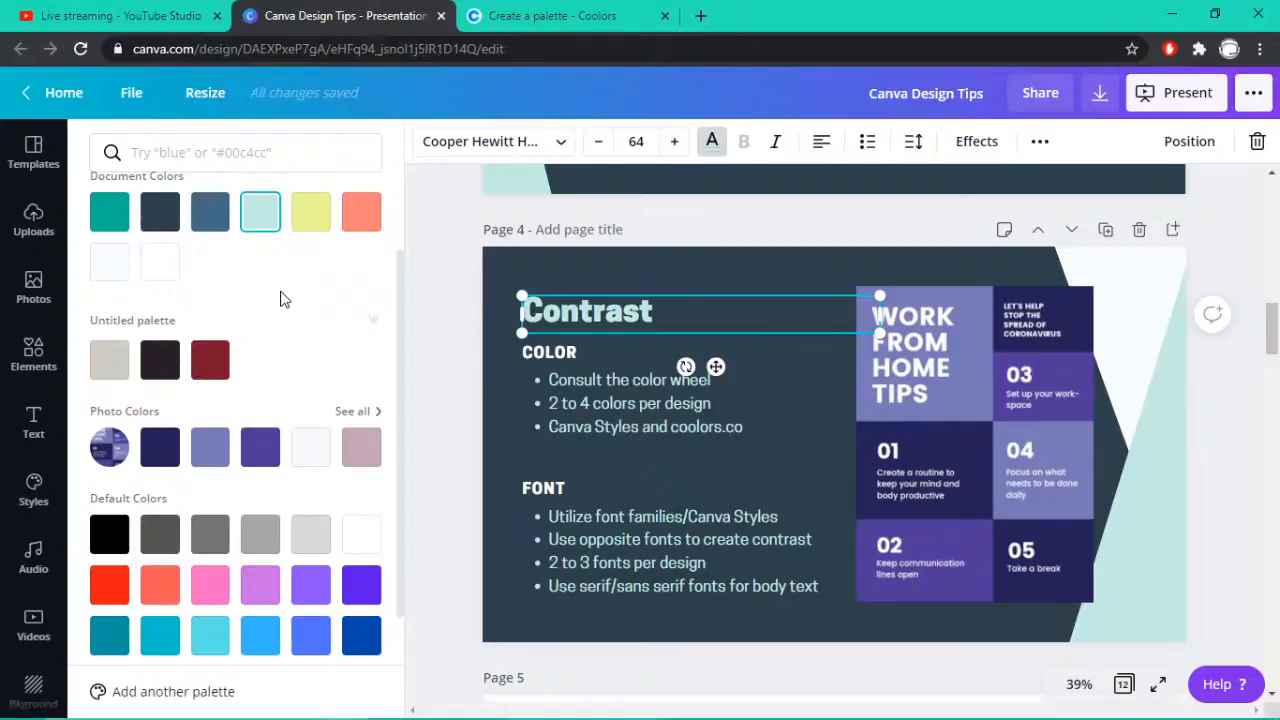
left_click(664, 15)
scroll(257, 470, "down", 1)
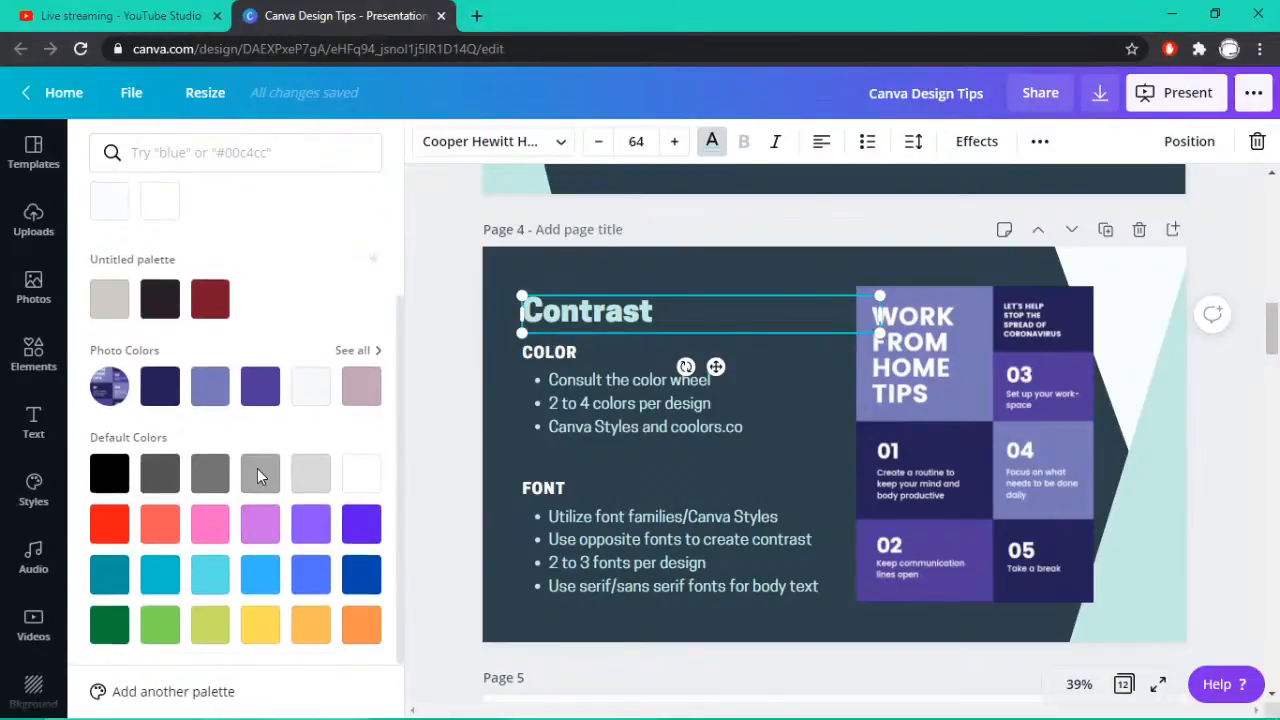
scroll(257, 470, "up", 3)
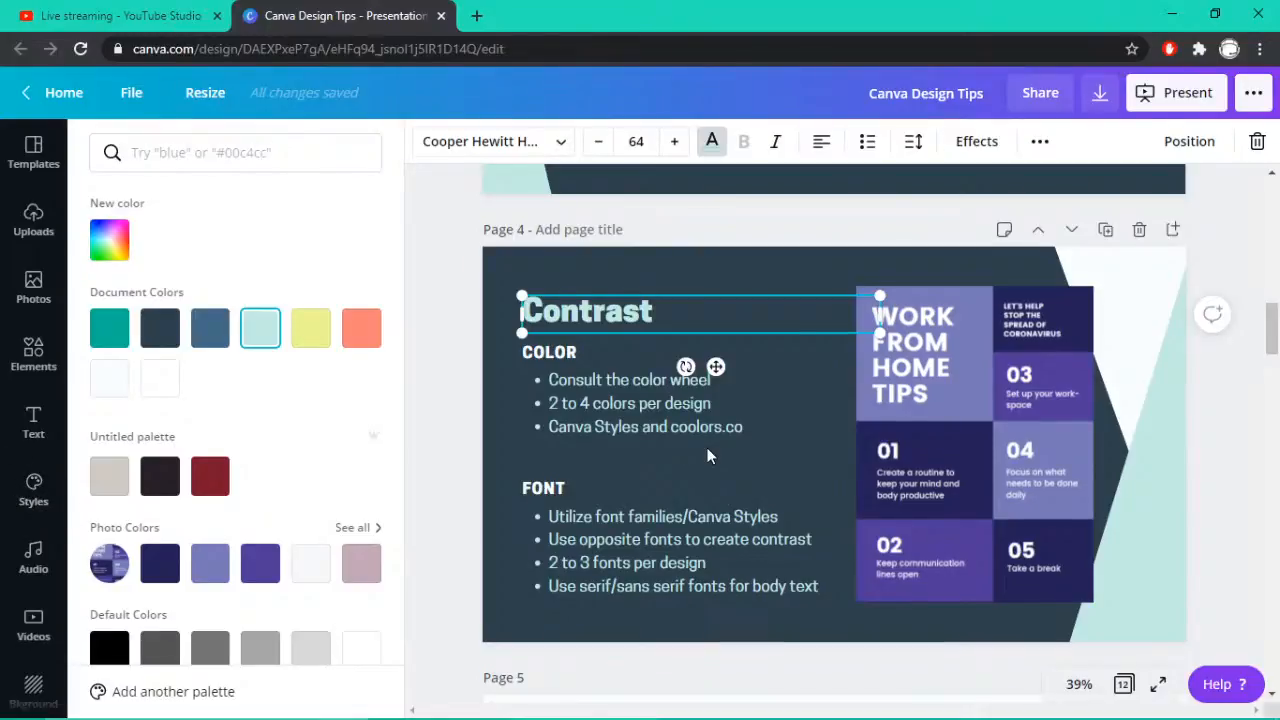
Deselect the Contrast heading and compare the combined style sets with the color palettes in Canva Styles
scroll(707, 456, "down", 2)
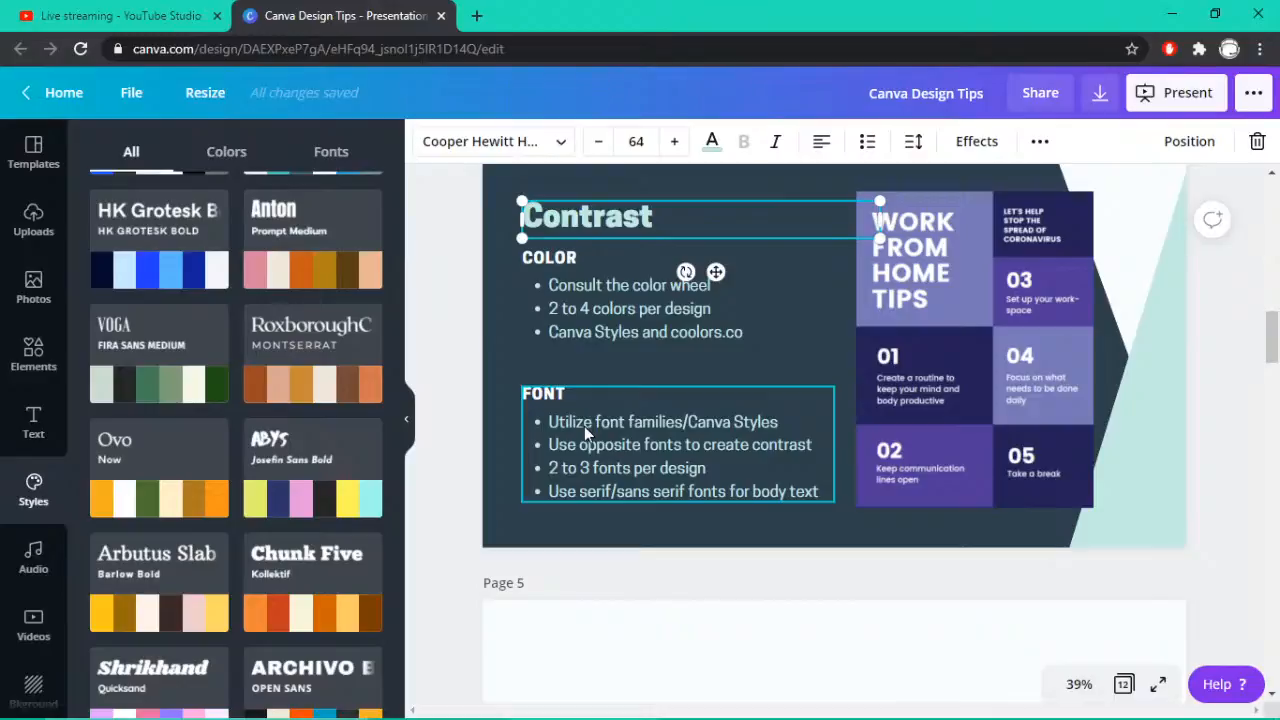
left_click(502, 359)
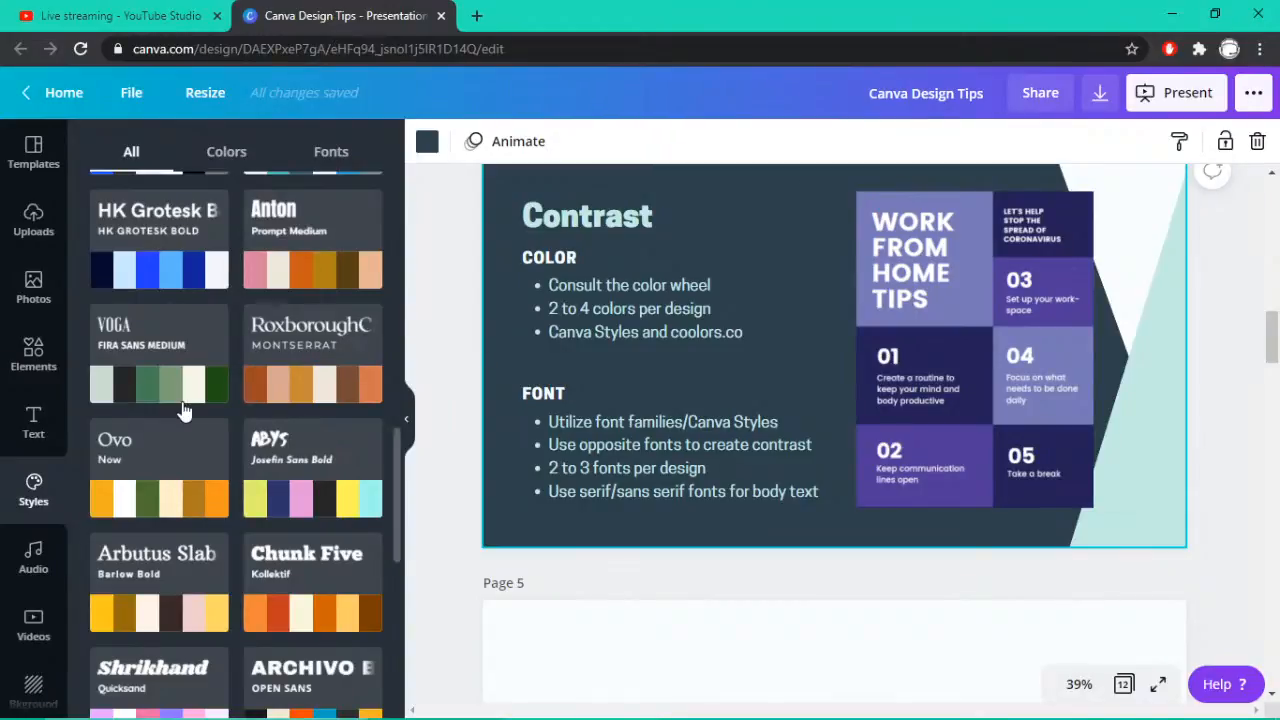
scroll(172, 465, "up", 1)
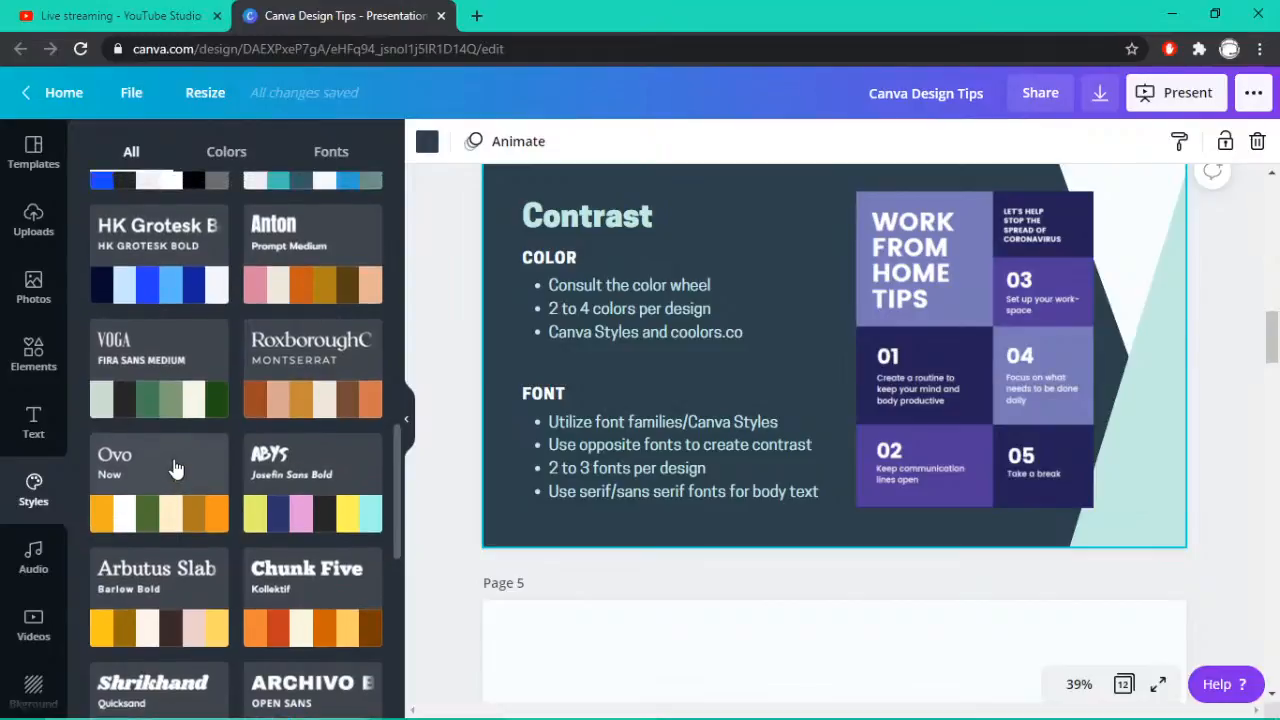
left_click(226, 151)
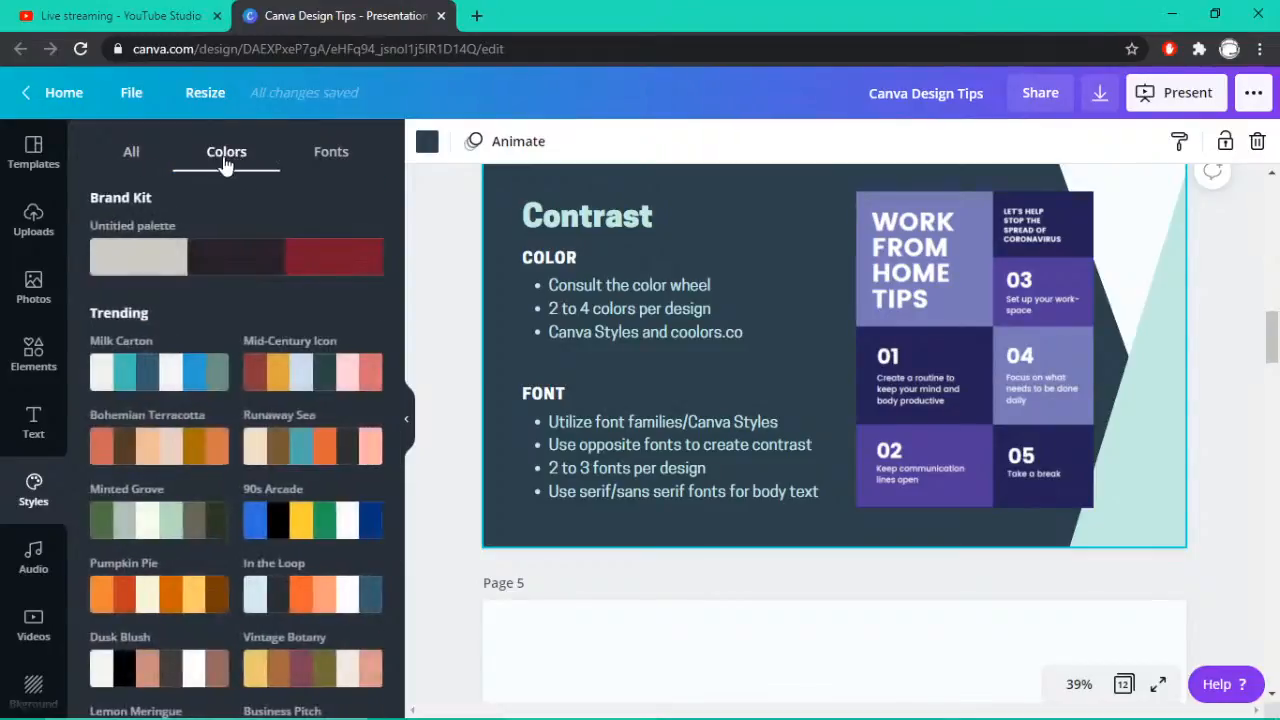
left_click(131, 151)
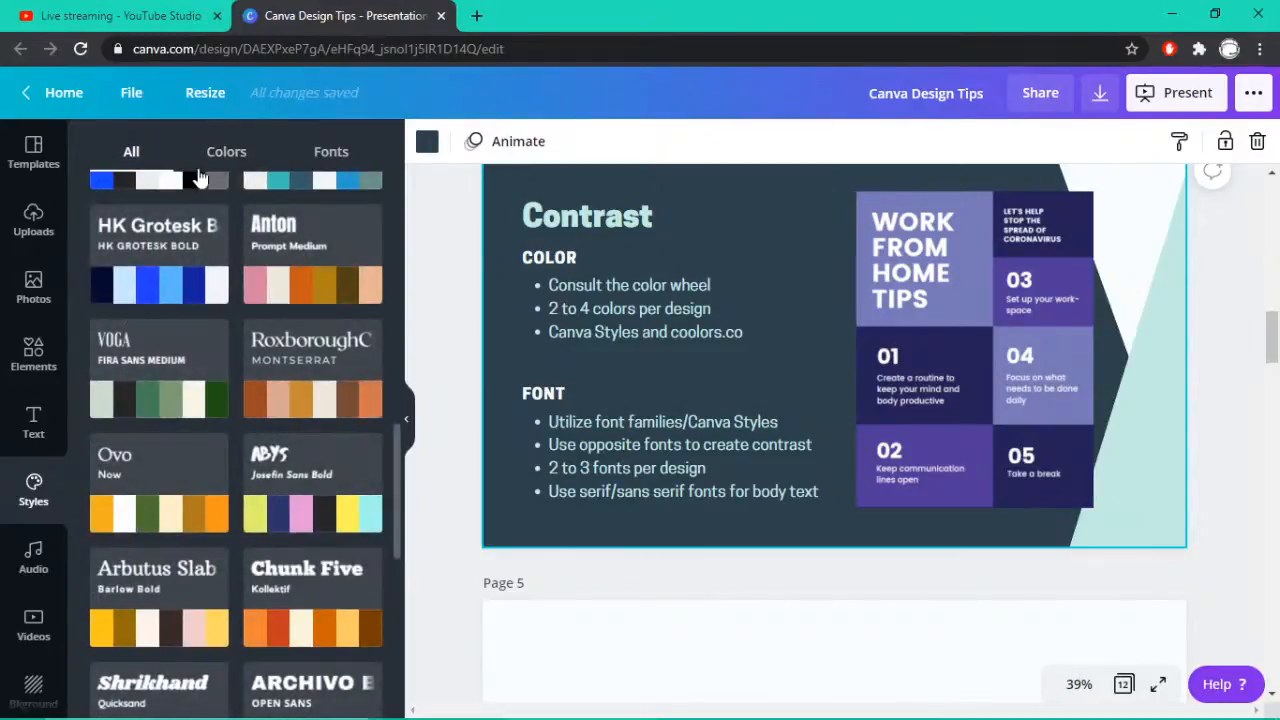
left_click(224, 153)
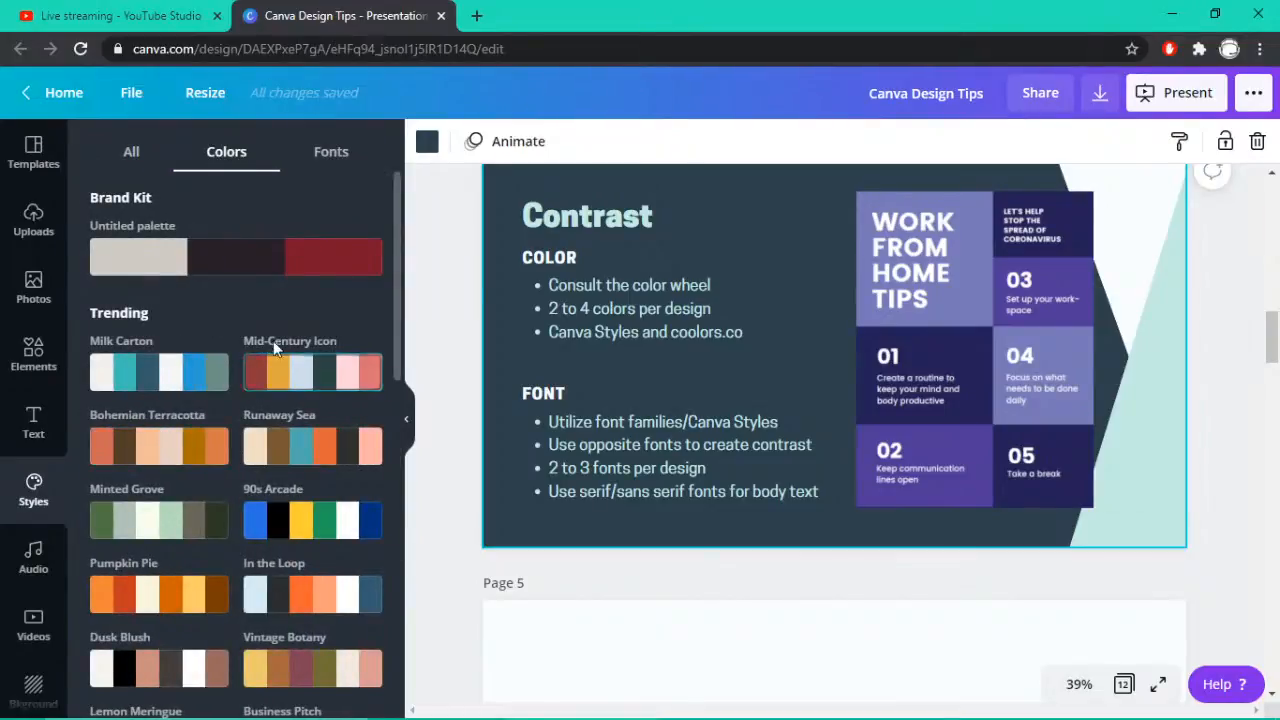
Browse the heading and subheading font pairings in Canva Styles, including the brand kit and trending sets
left_click(338, 155)
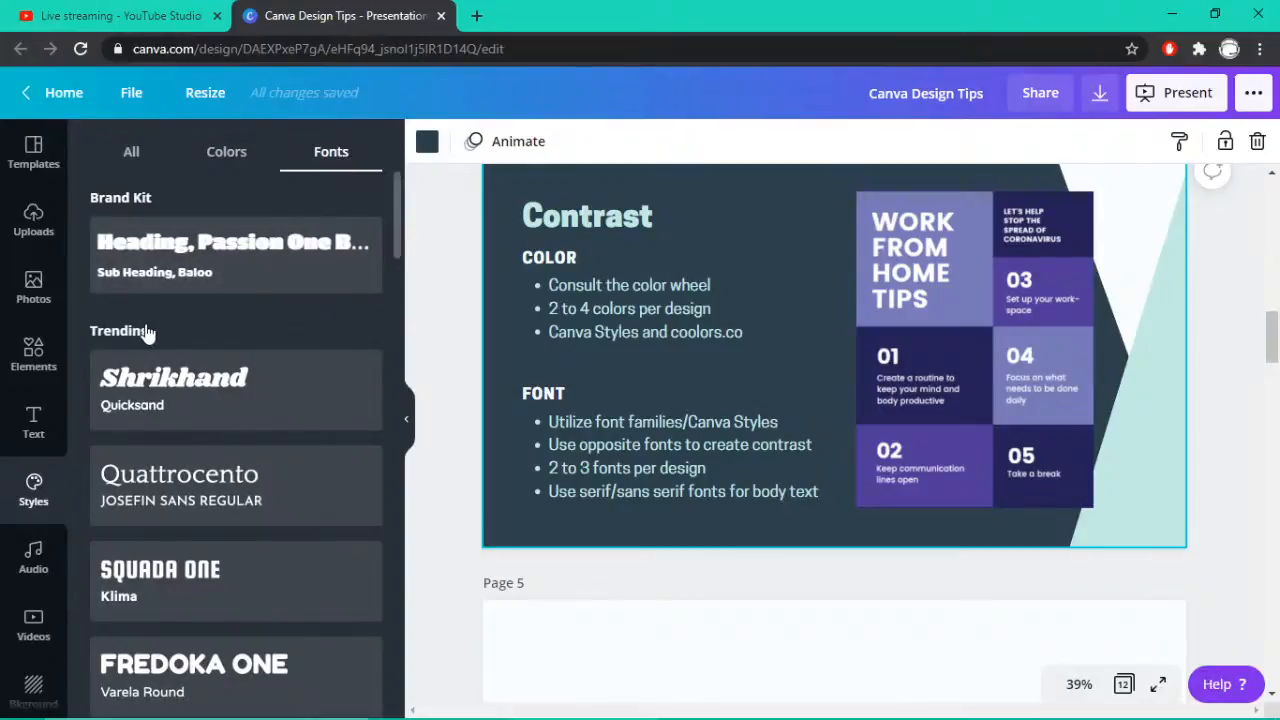
scroll(145, 333, "down", 15)
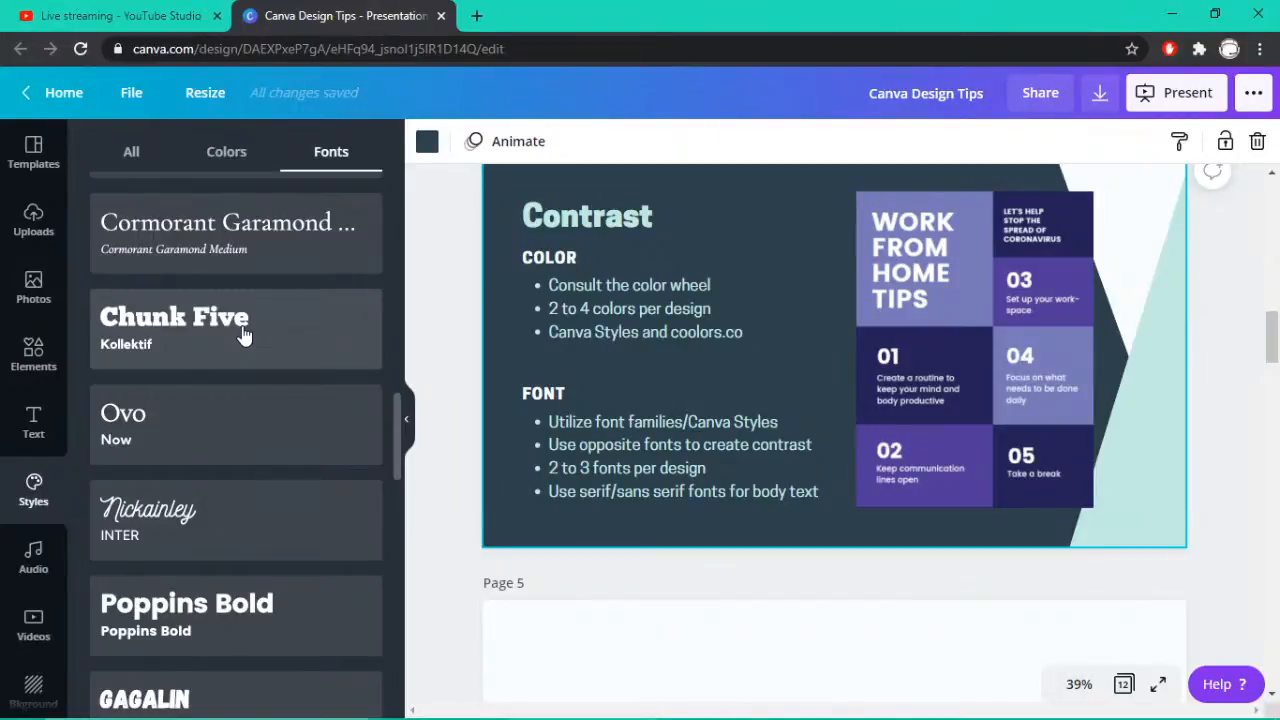
scroll(244, 335, "down", 5)
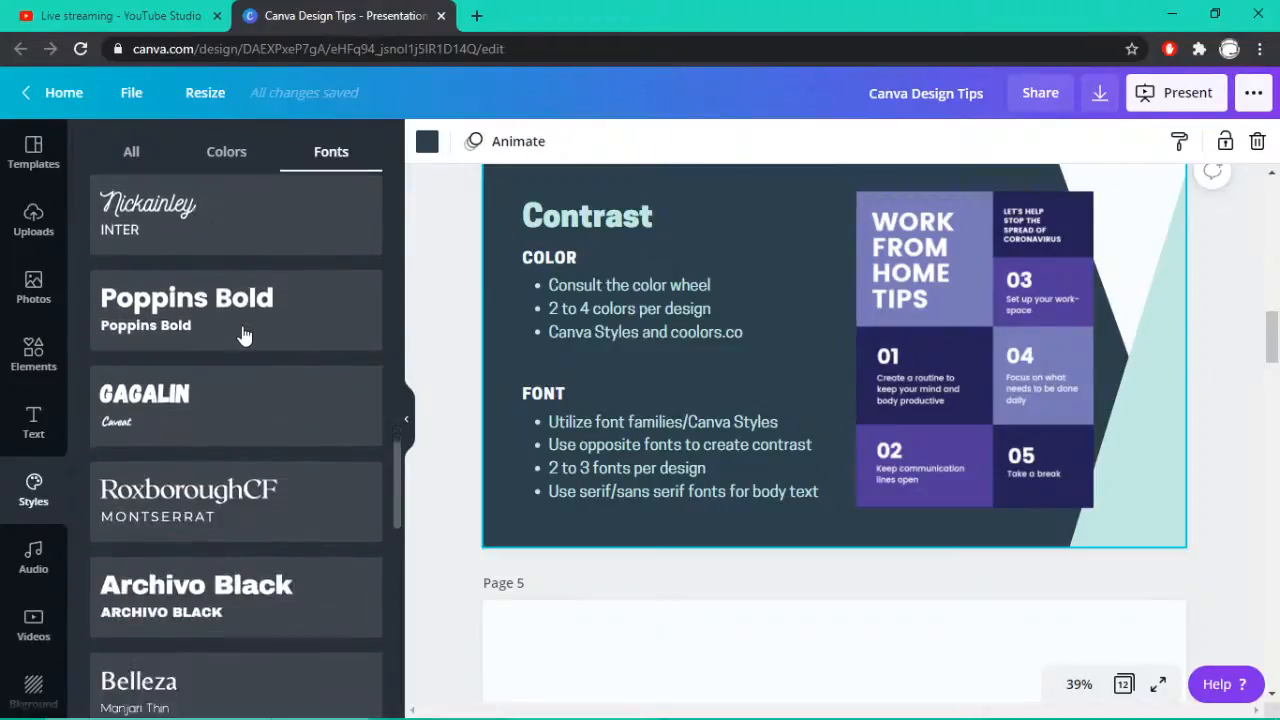
scroll(187, 342, "up", 4)
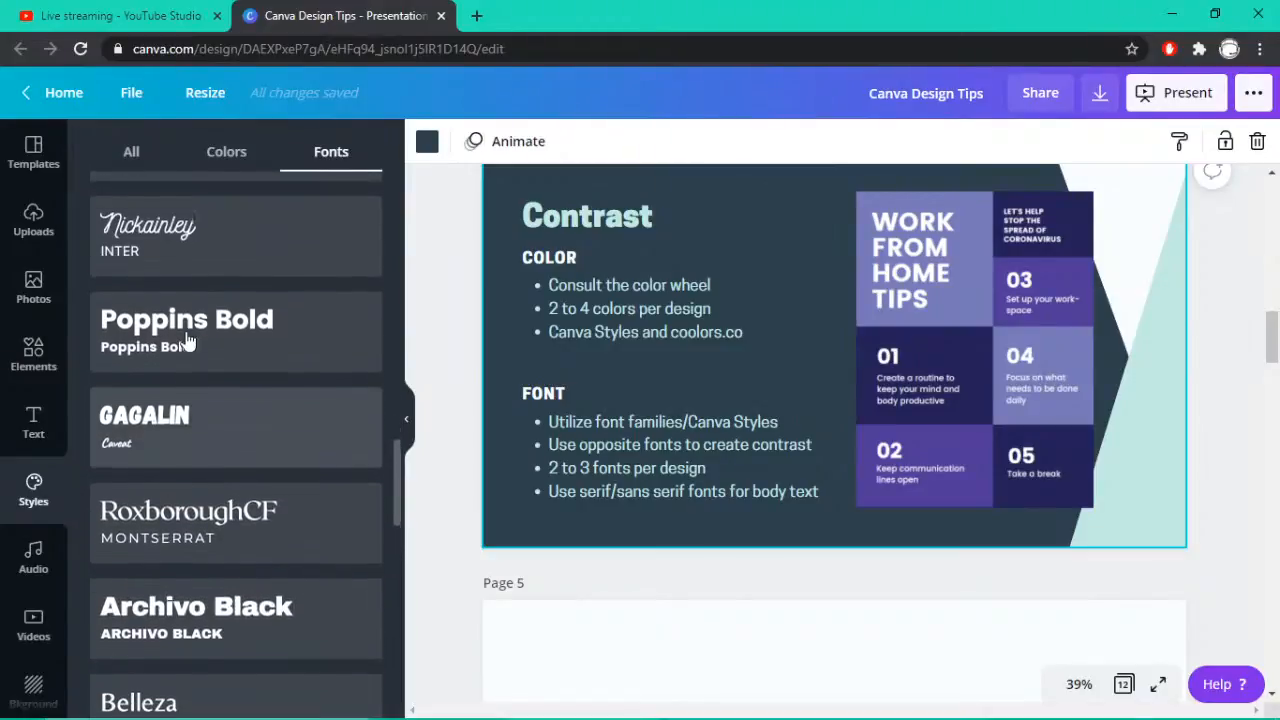
scroll(187, 342, "up", 3)
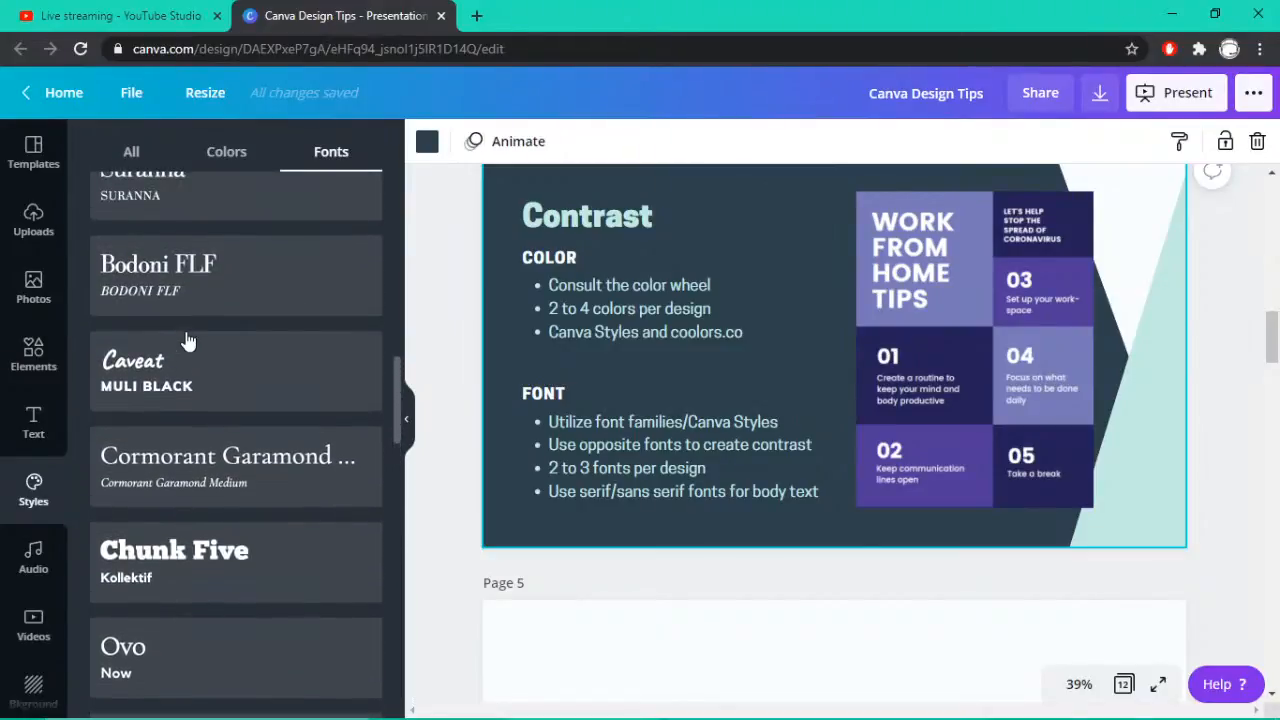
left_click(433, 320)
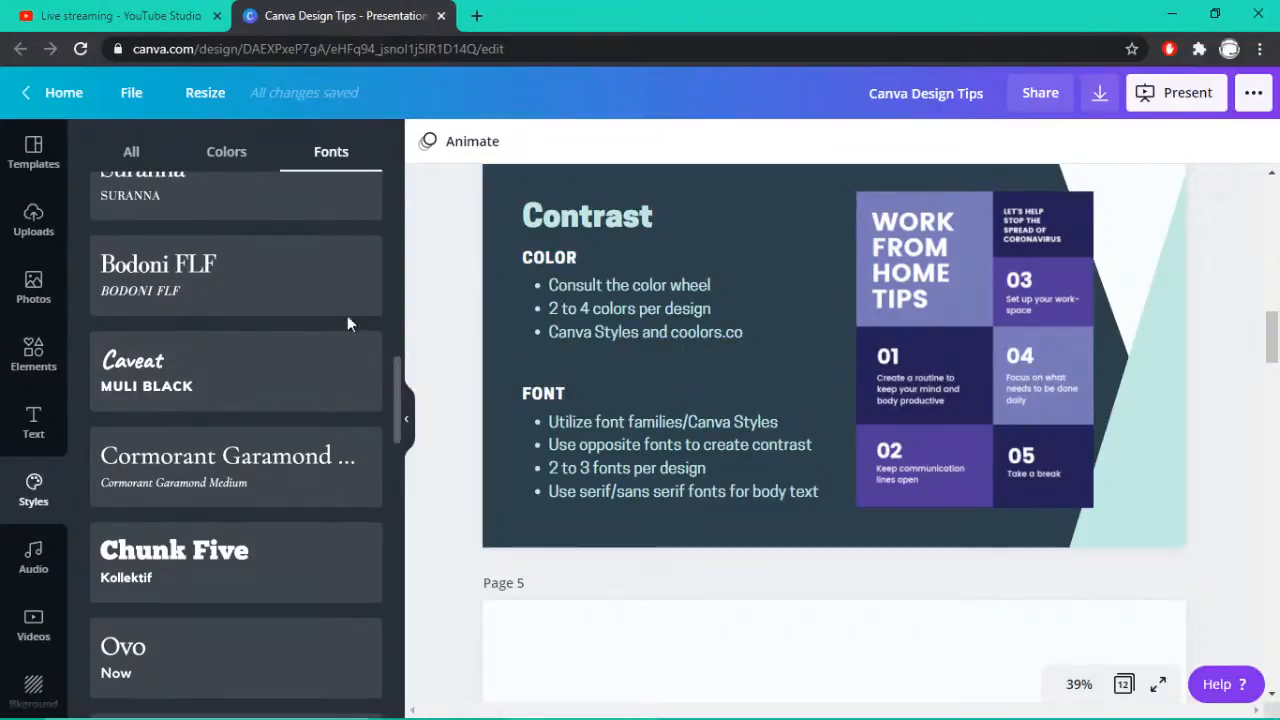
Add a subheading text box to page 4 and enlarge it to font size 38
left_click(36, 420)
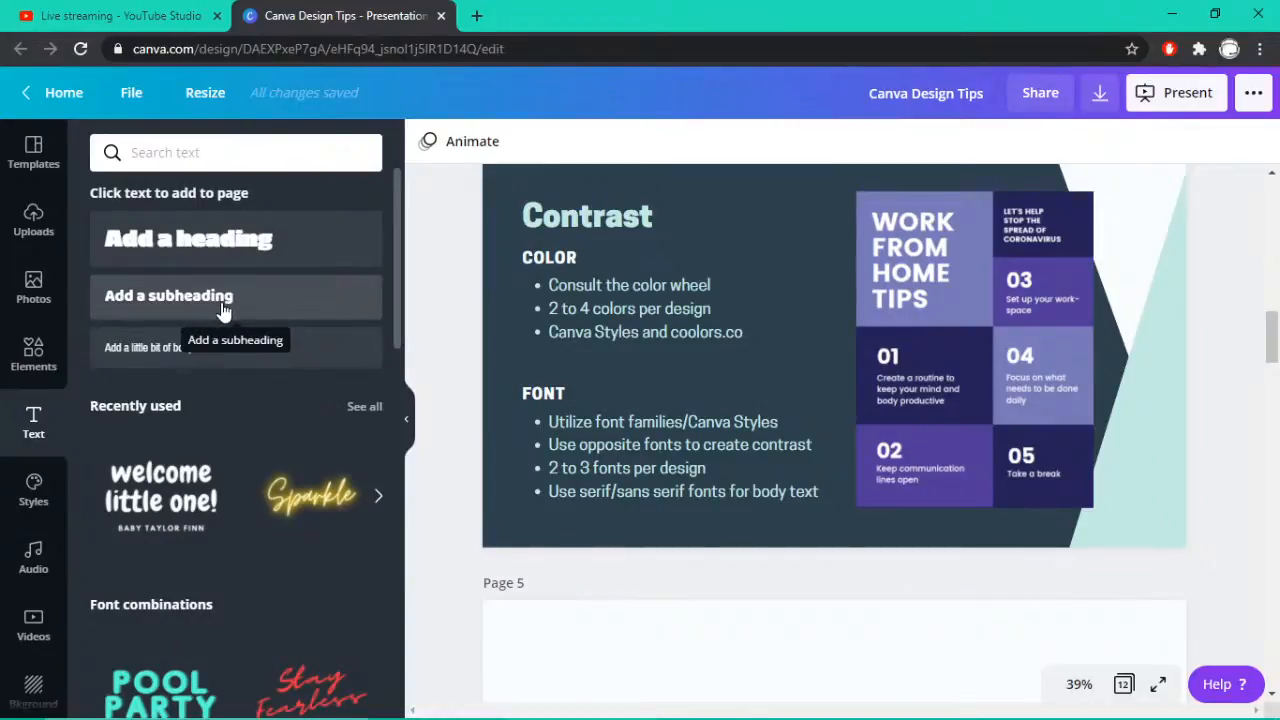
left_click(228, 307)
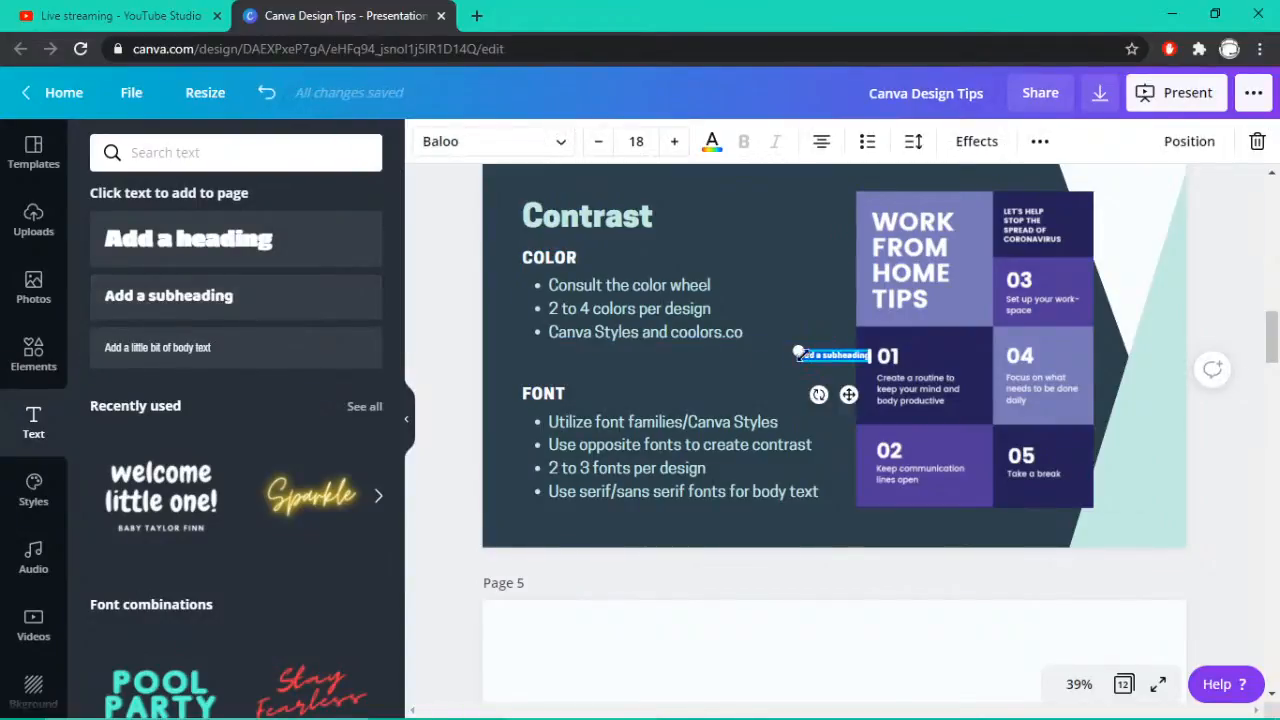
left_click_drag(798, 350, 763, 374)
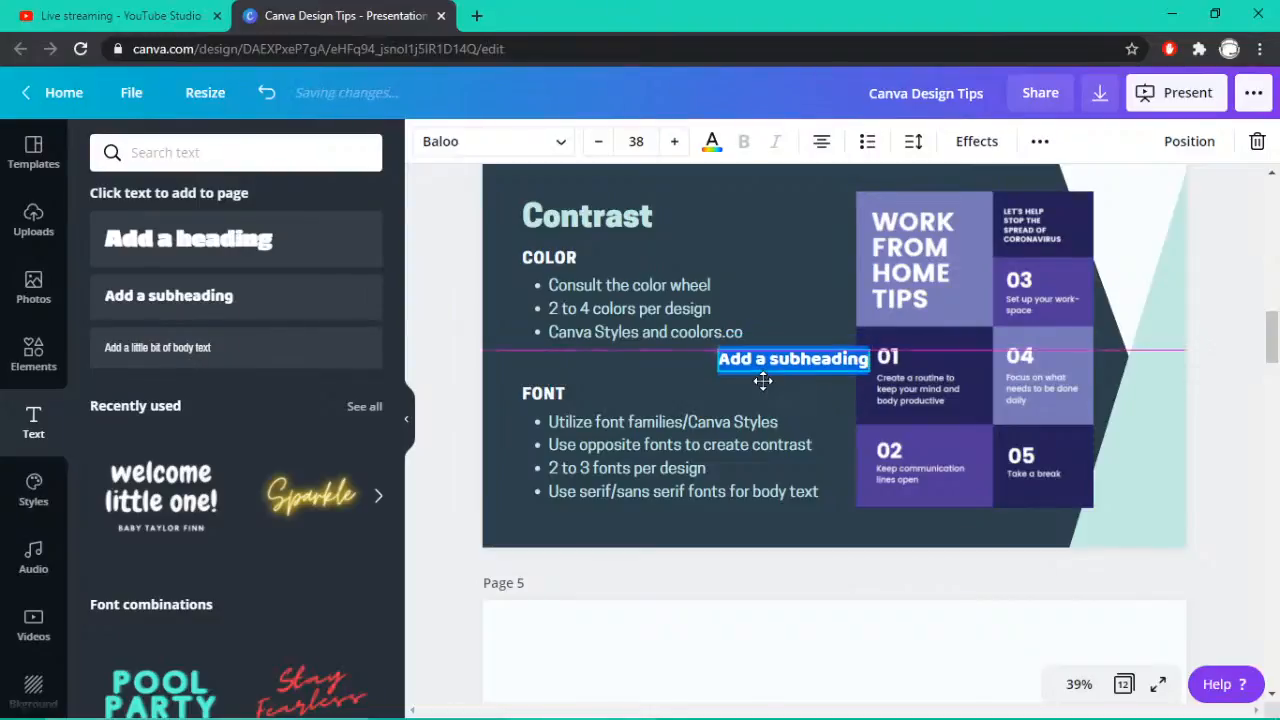
Look through the available fonts for the added subheading and delete the subheading from page 4
left_click(560, 148)
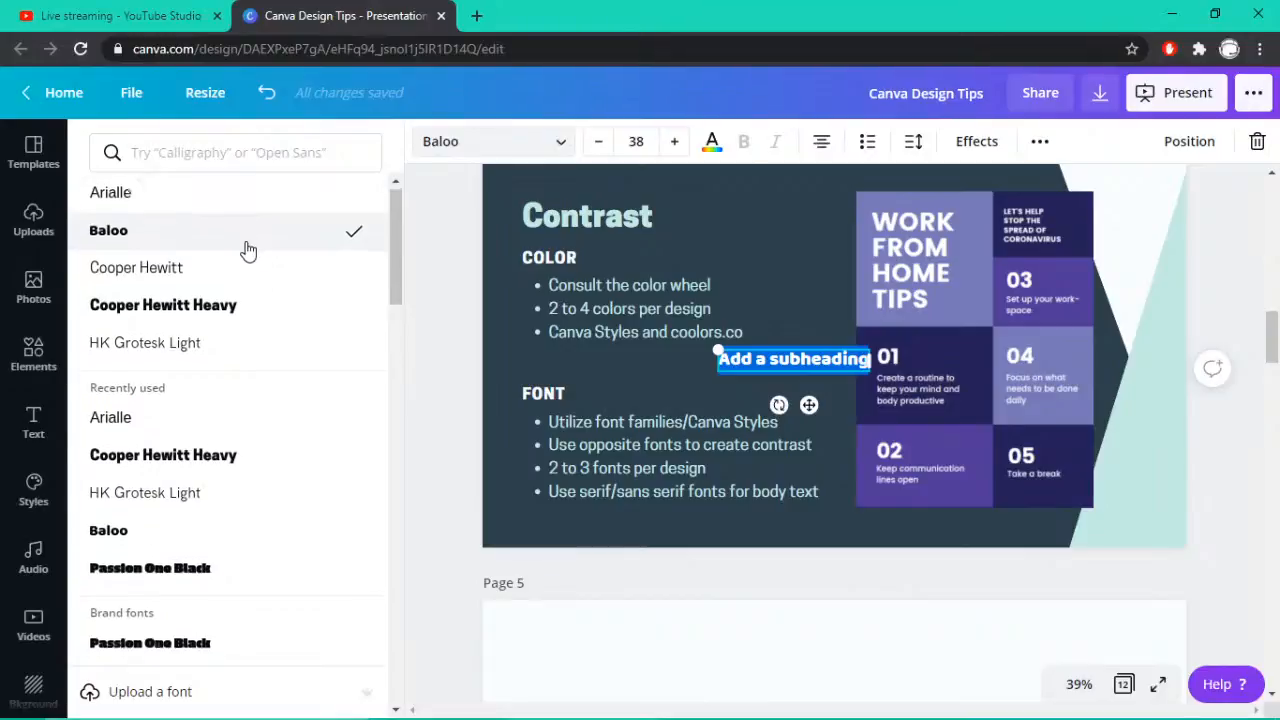
scroll(243, 251, "down", 1)
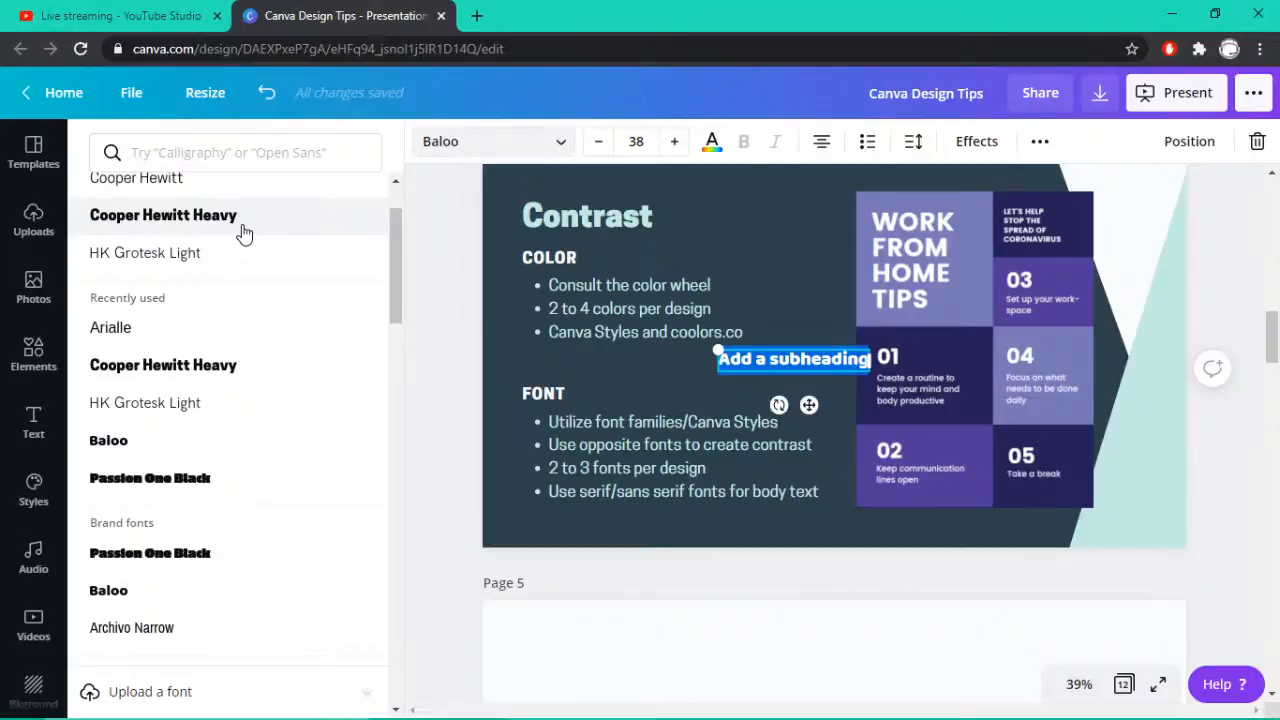
scroll(243, 233, "up", 1)
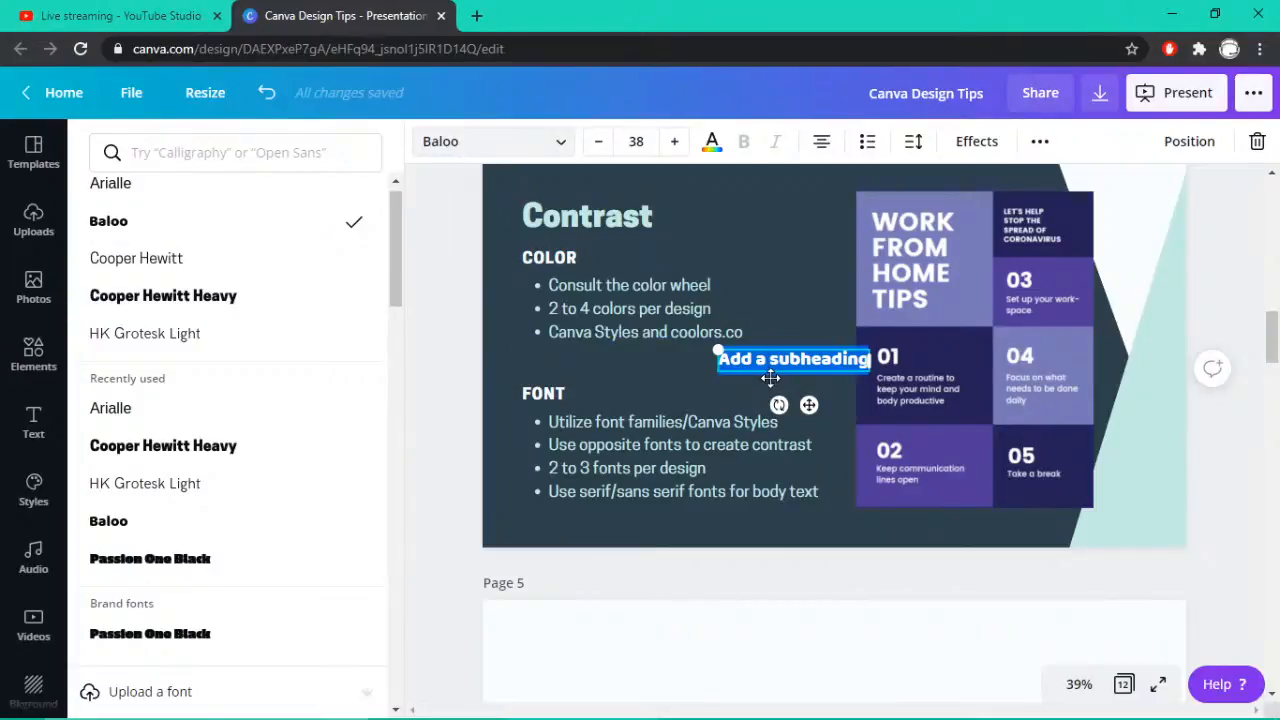
left_click_drag(770, 370, 1127, 215)
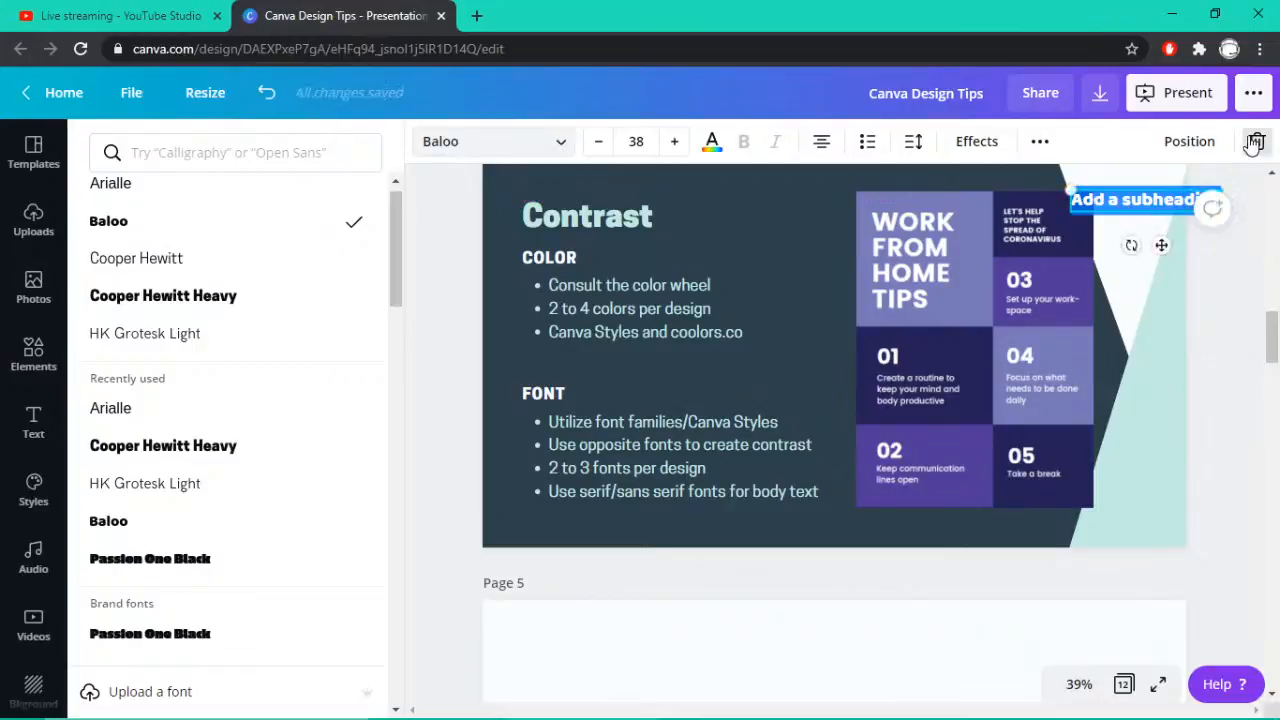
left_click(1257, 141)
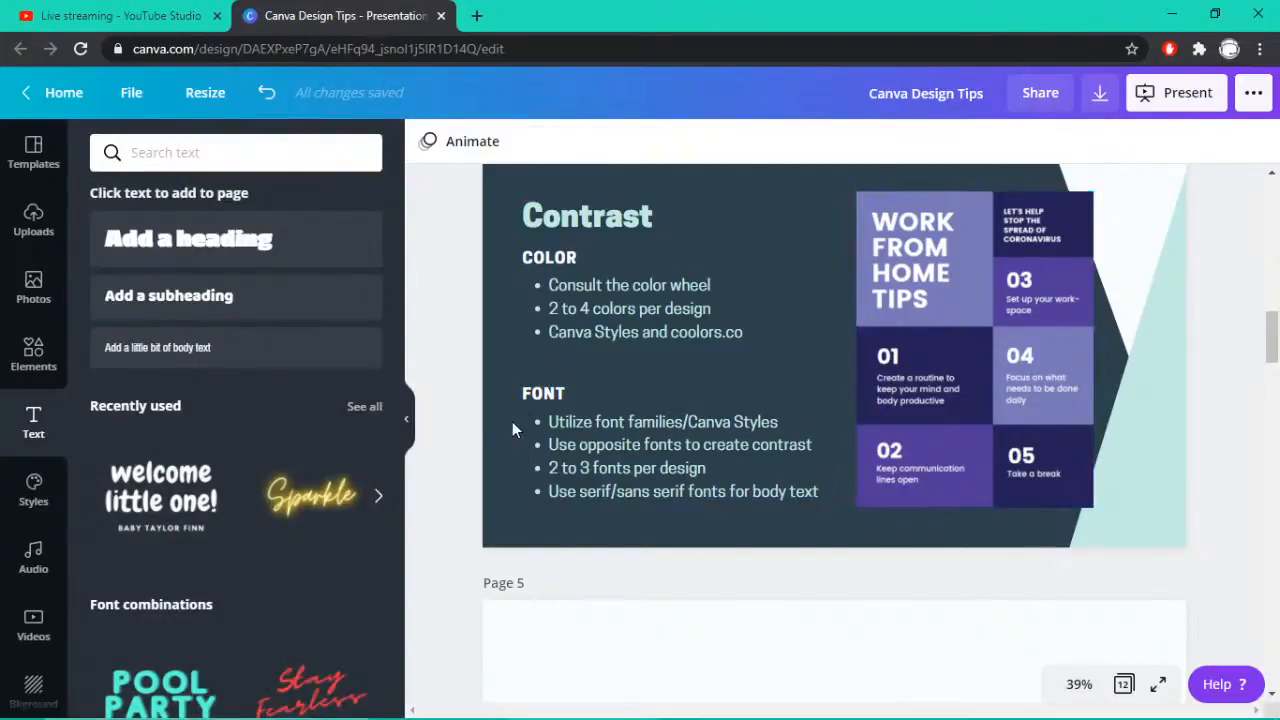
left_click(406, 420)
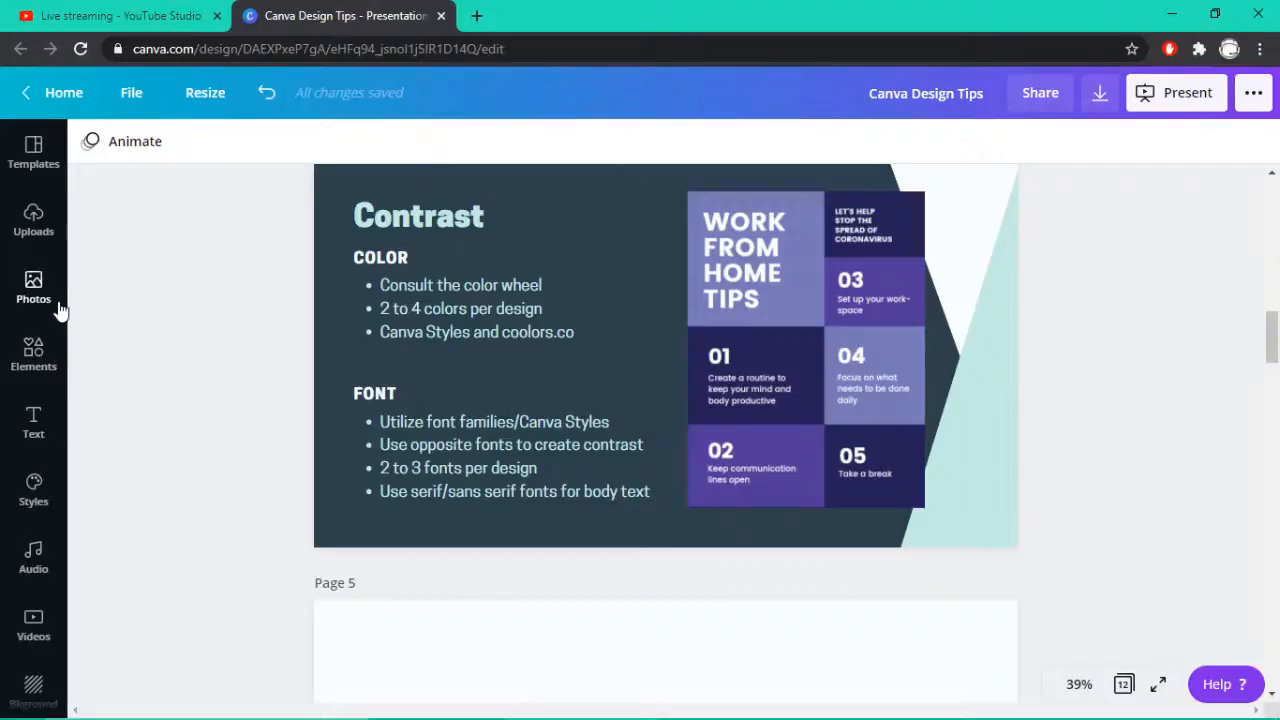
left_click(34, 424)
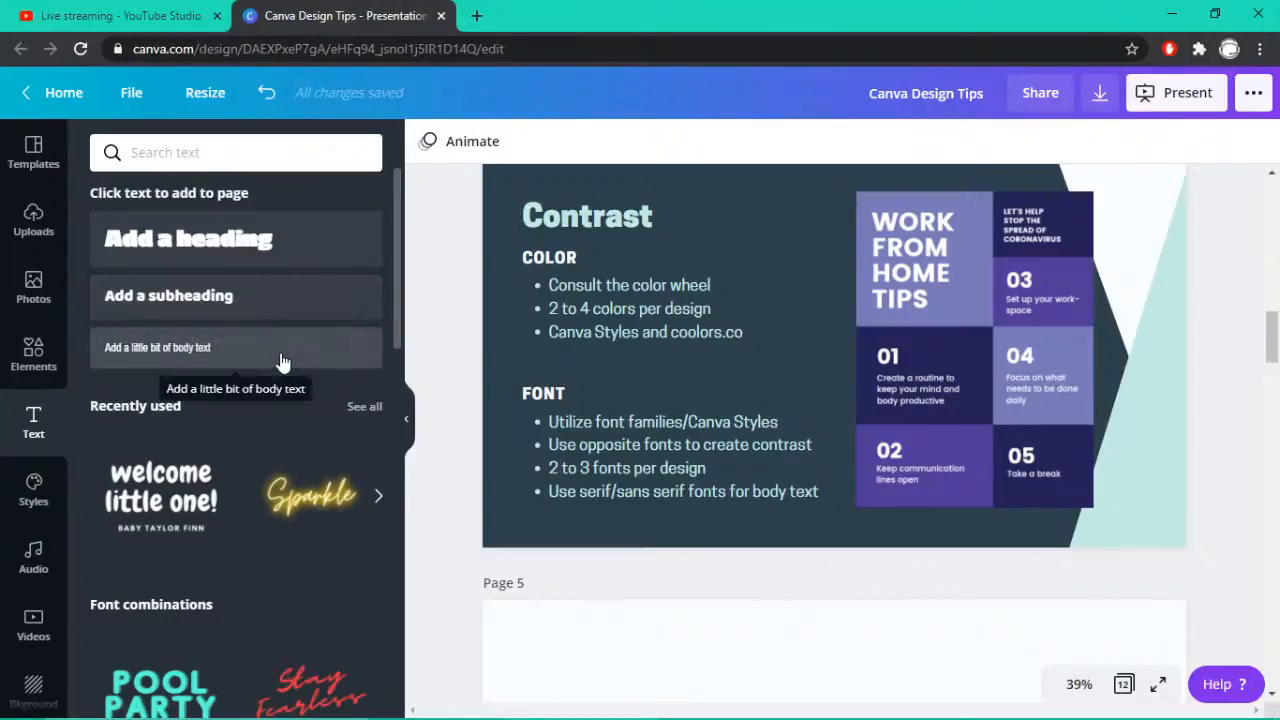
left_click(756, 427)
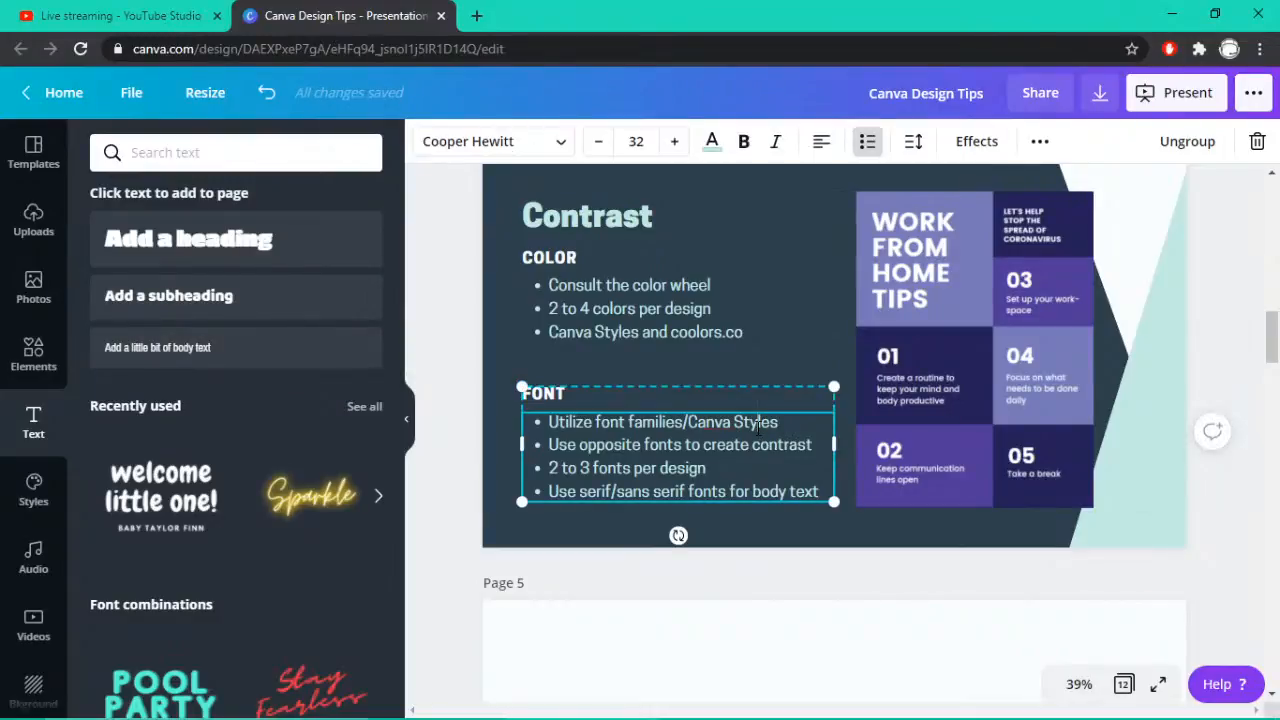
left_click(765, 354)
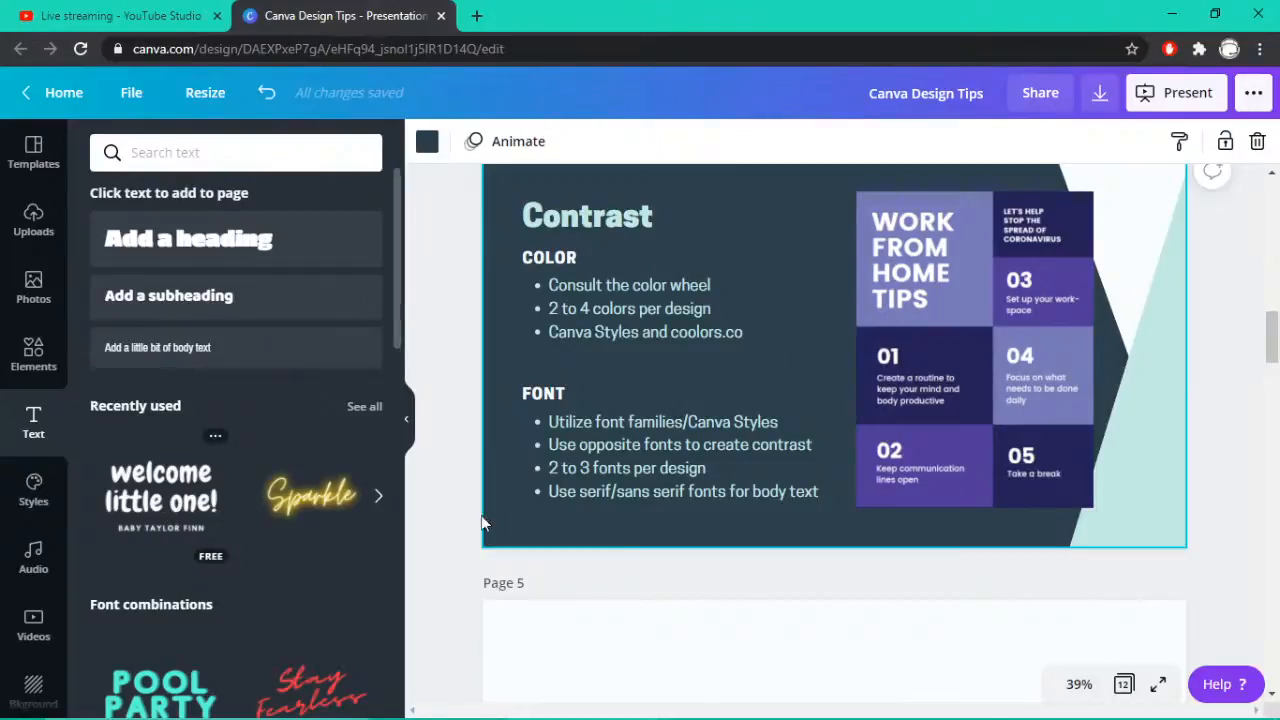
Delete the "Let's Build an Example" heading from page 5
scroll(481, 522, "down", 5)
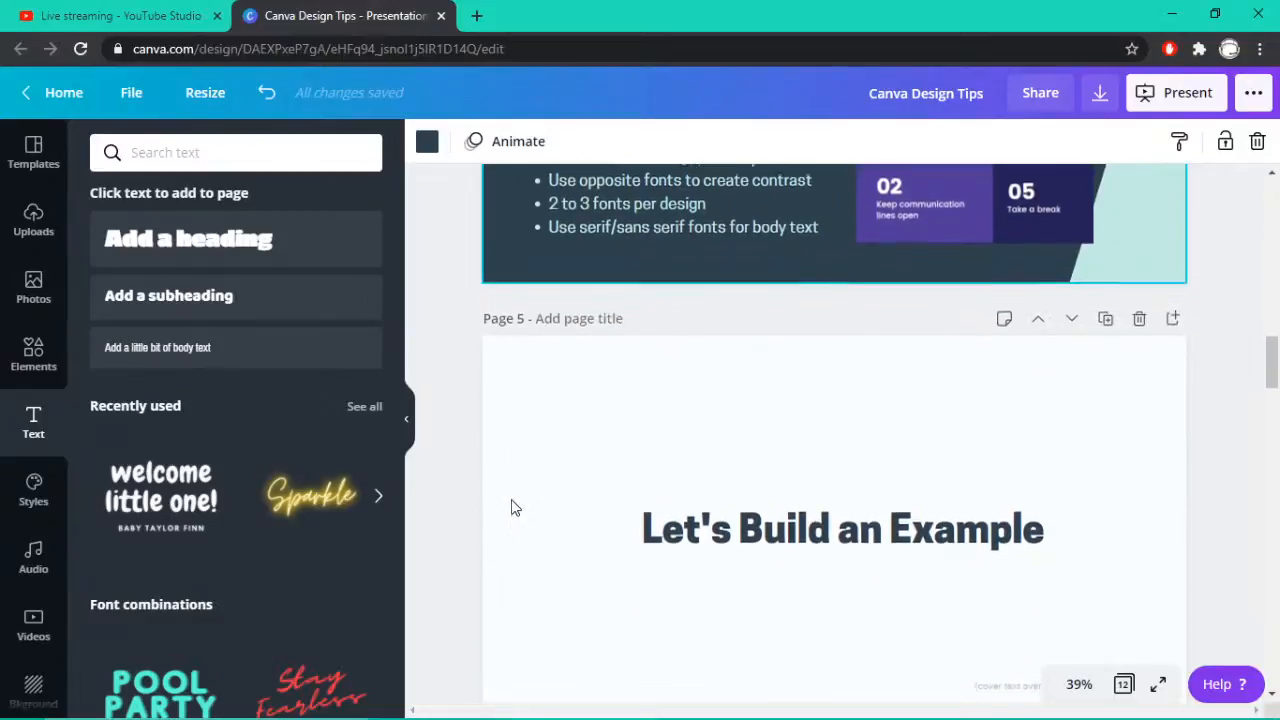
scroll(511, 508, "down", 2)
left_click(738, 430)
key("Delete")
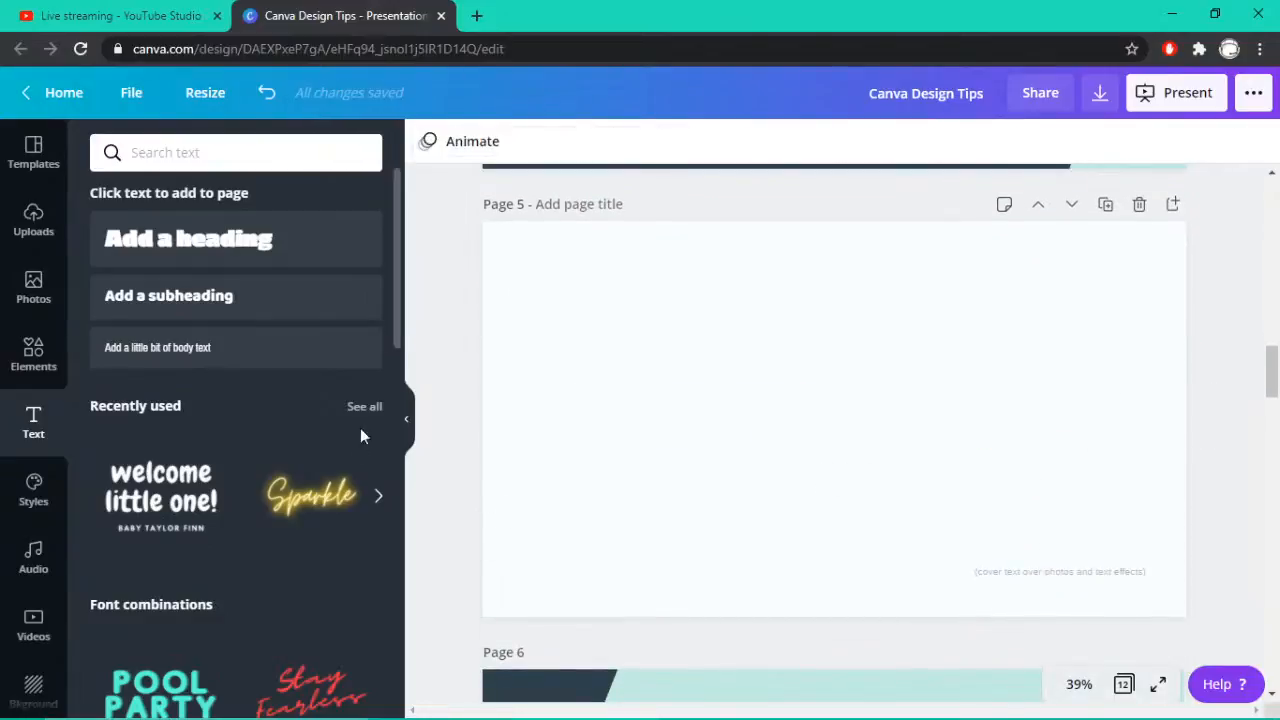
Add the "welcome little one!" text combination to page 5, enlarge it and move it higher on the page
left_click(180, 502)
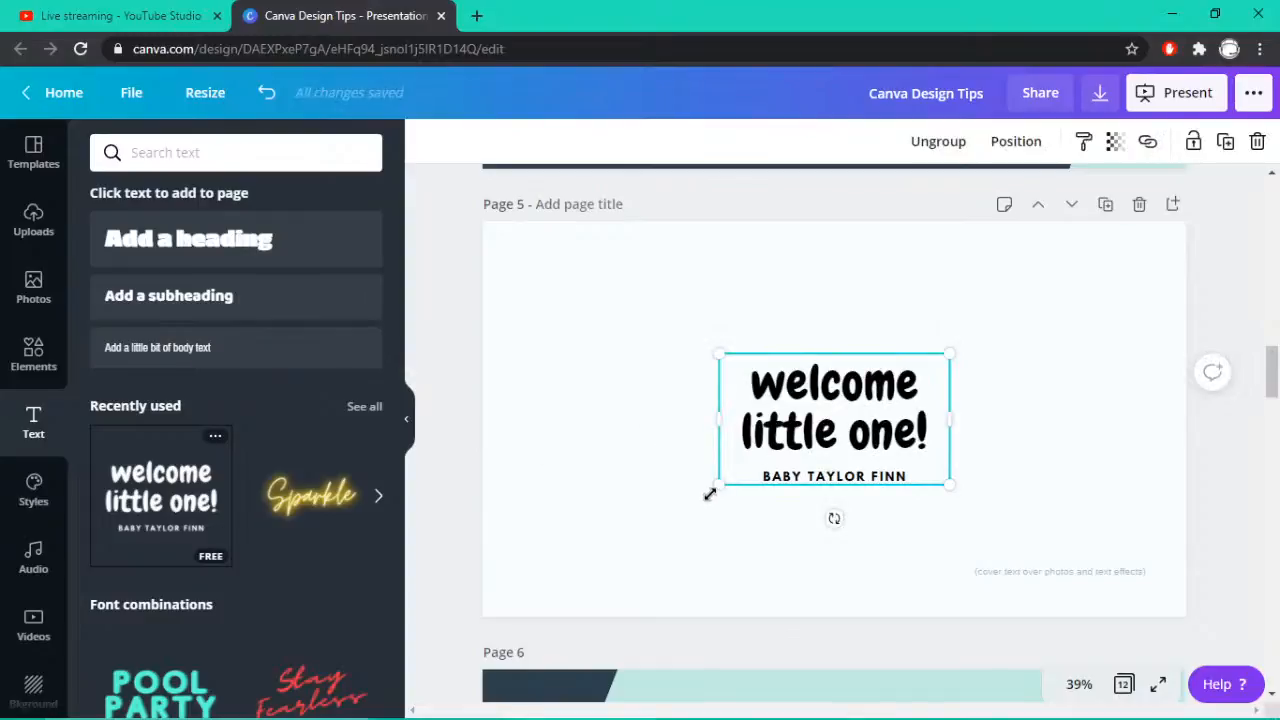
left_click_drag(709, 494, 606, 569)
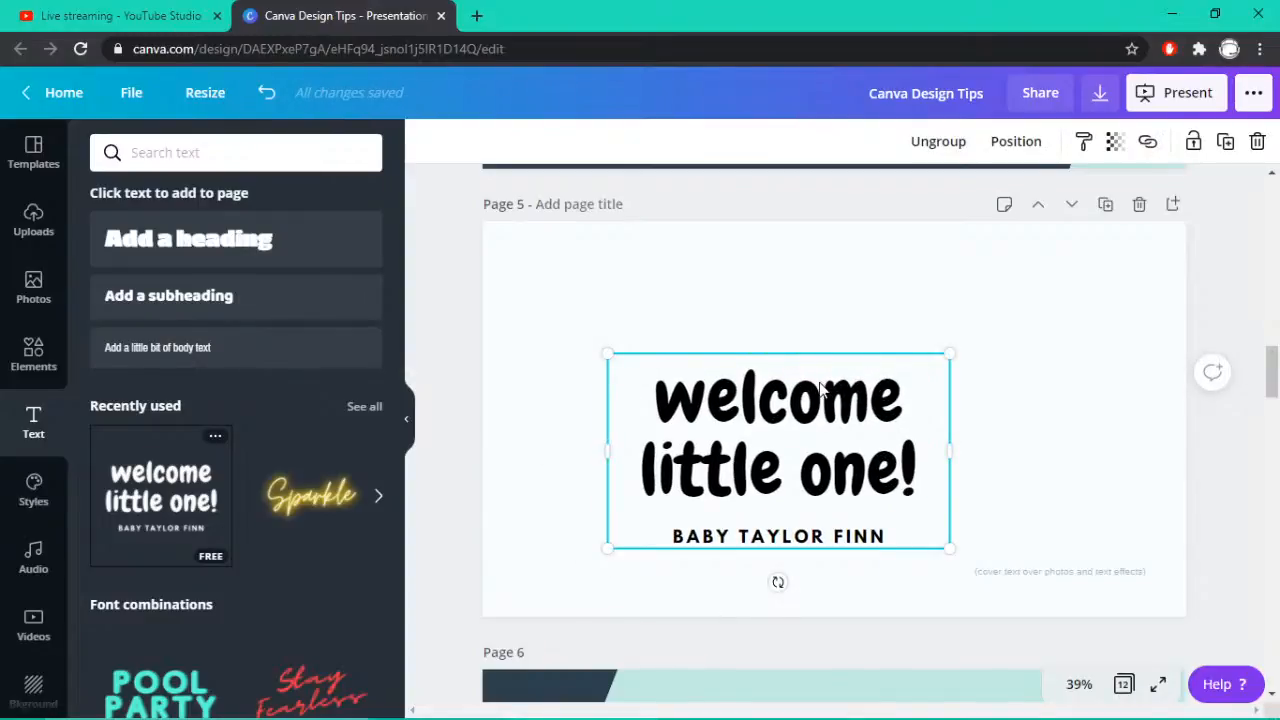
left_click_drag(820, 388, 831, 320)
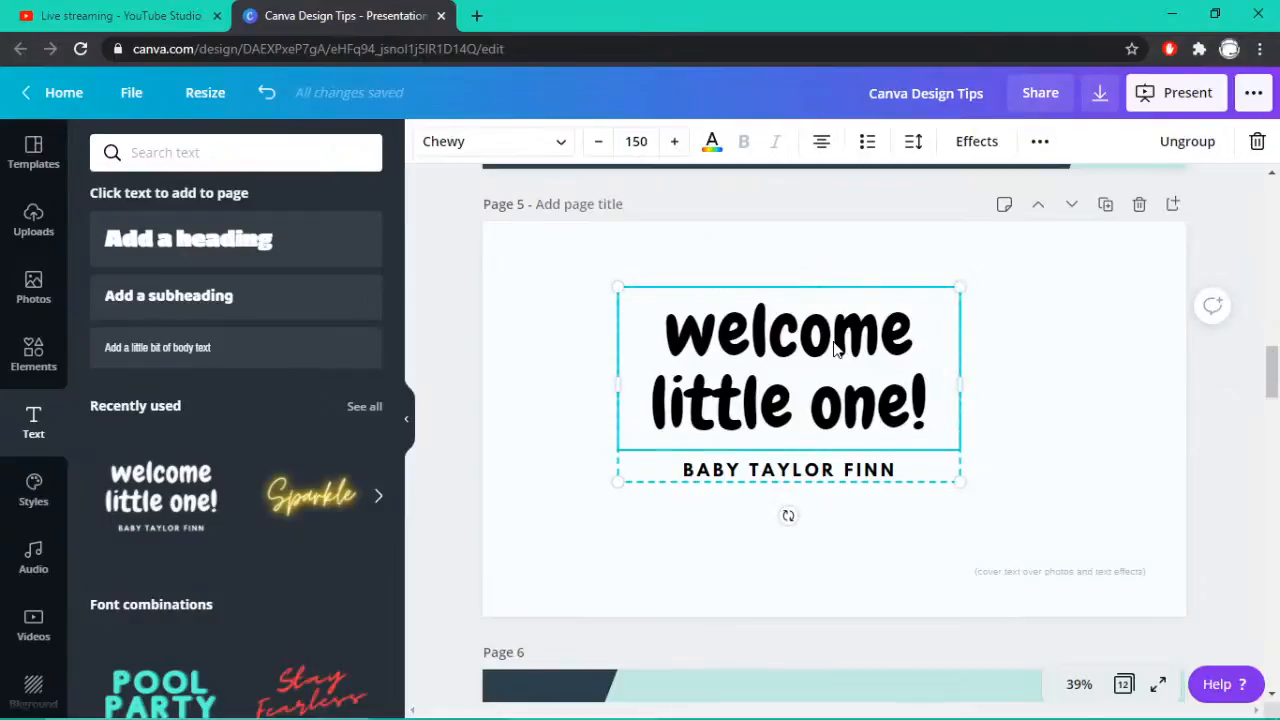
Check the font of the smaller line in the "welcome little one!" combination and delete the whole group from page 5
left_click(800, 476)
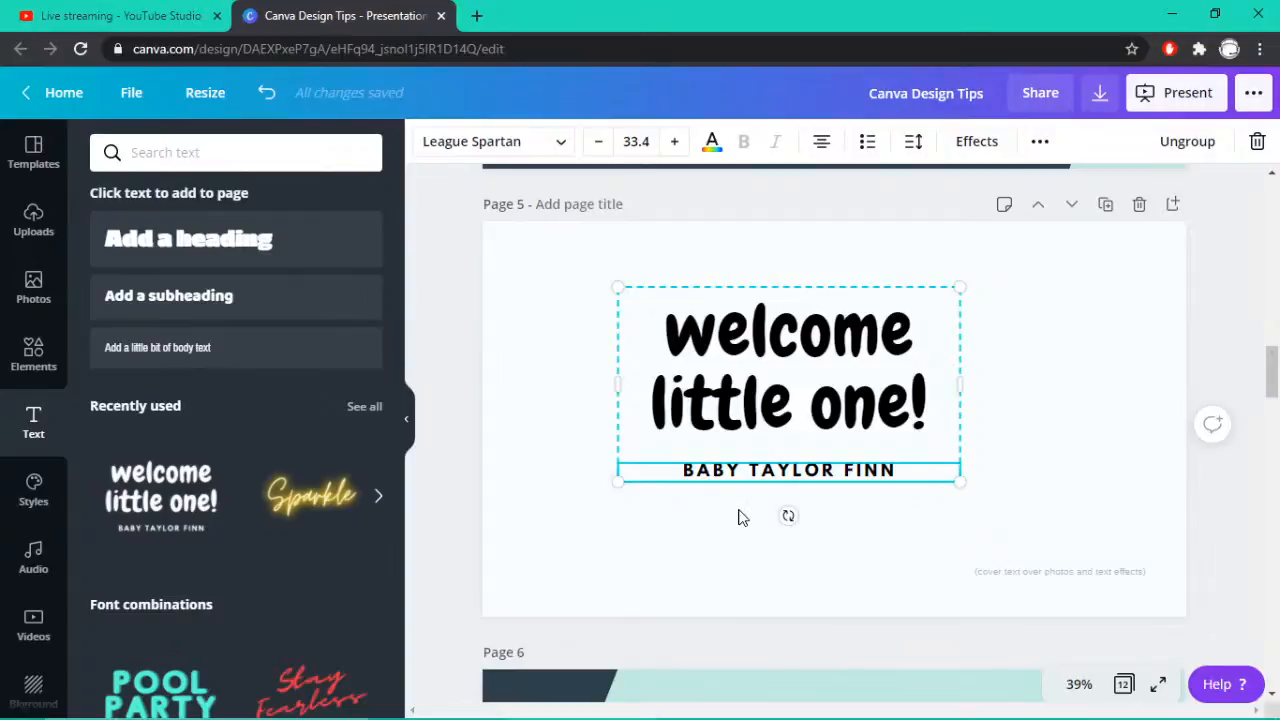
left_click(720, 390)
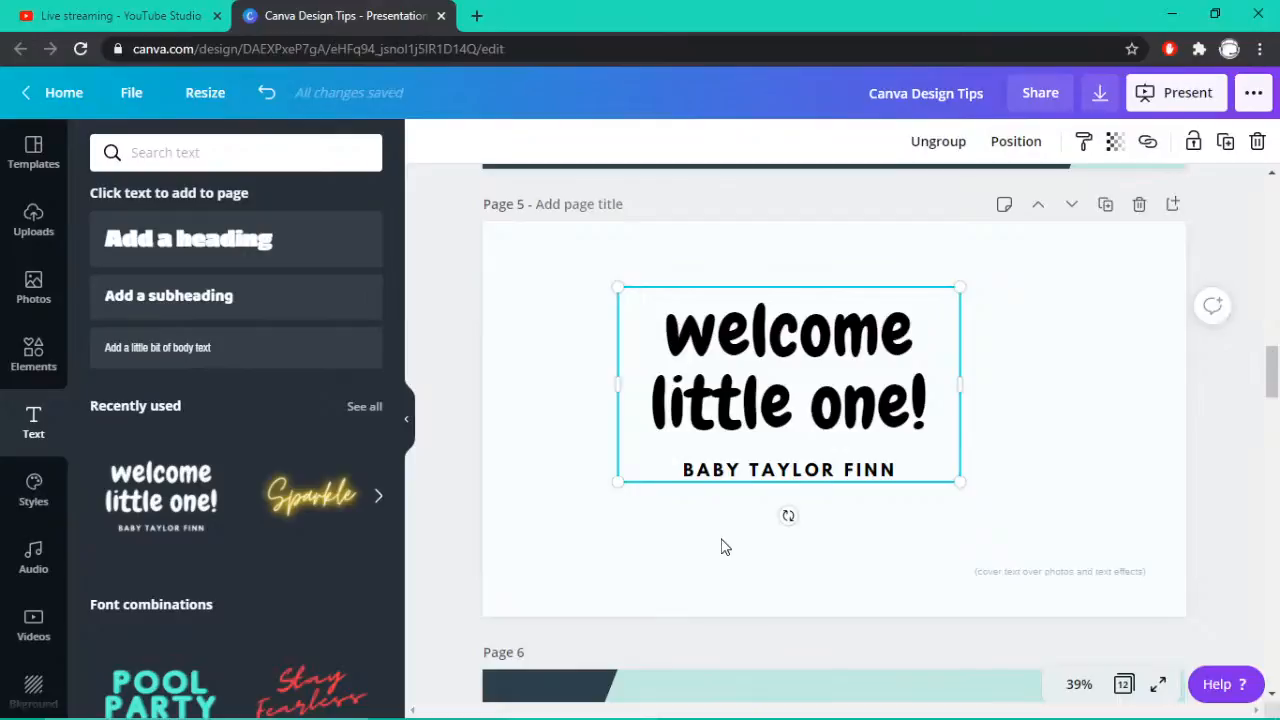
key("Delete")
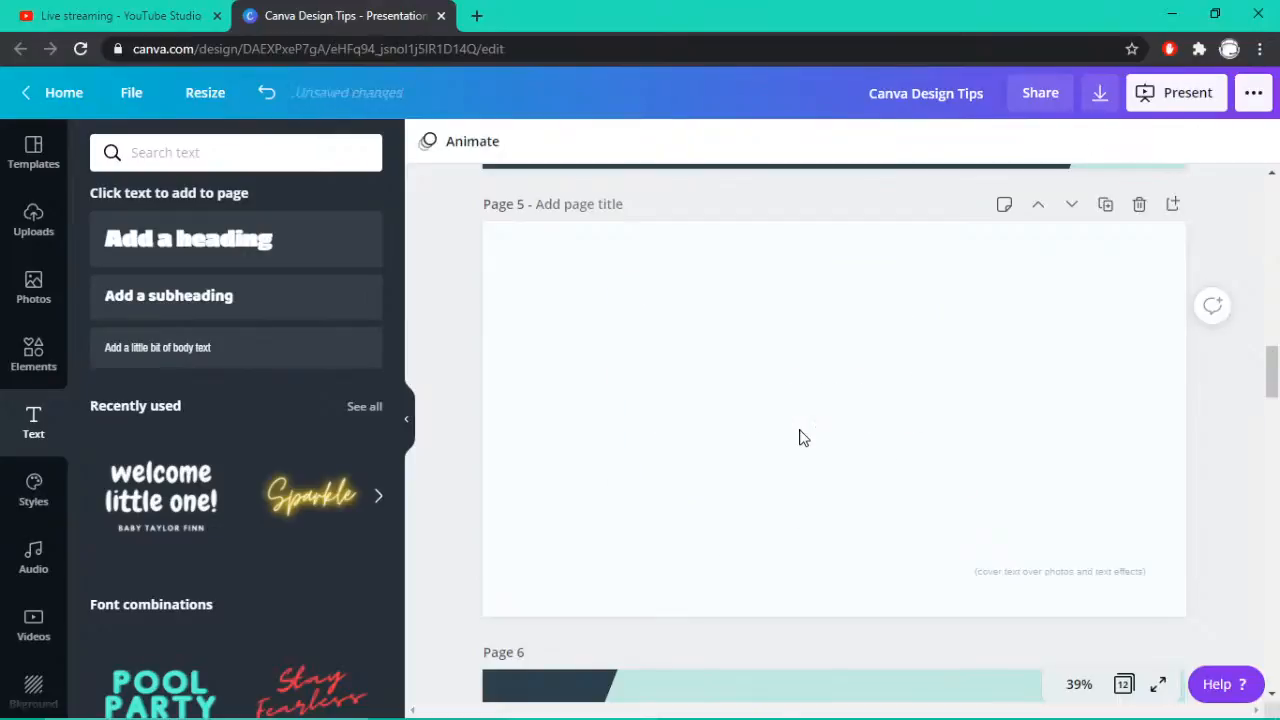
Look through the Paragraph fonts for the "Consult the color wheel" line on page 4
scroll(620, 333, "up", 5)
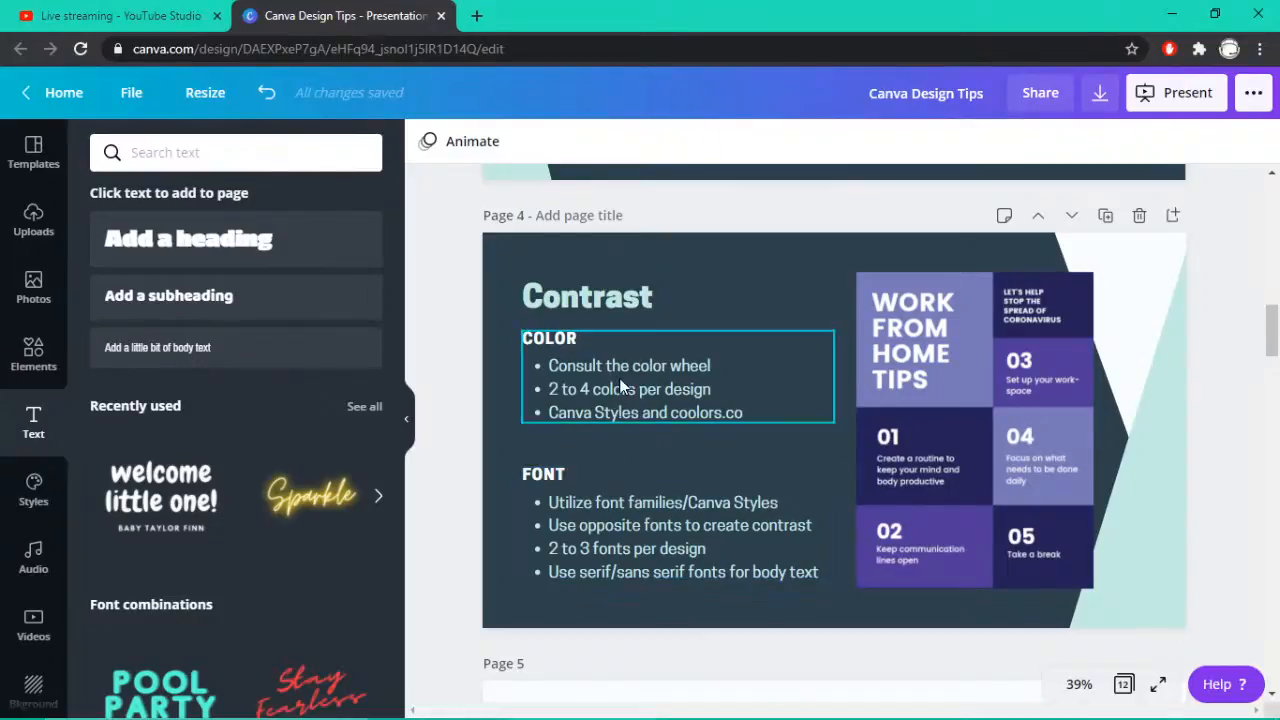
left_click(620, 388)
triple_click(620, 368)
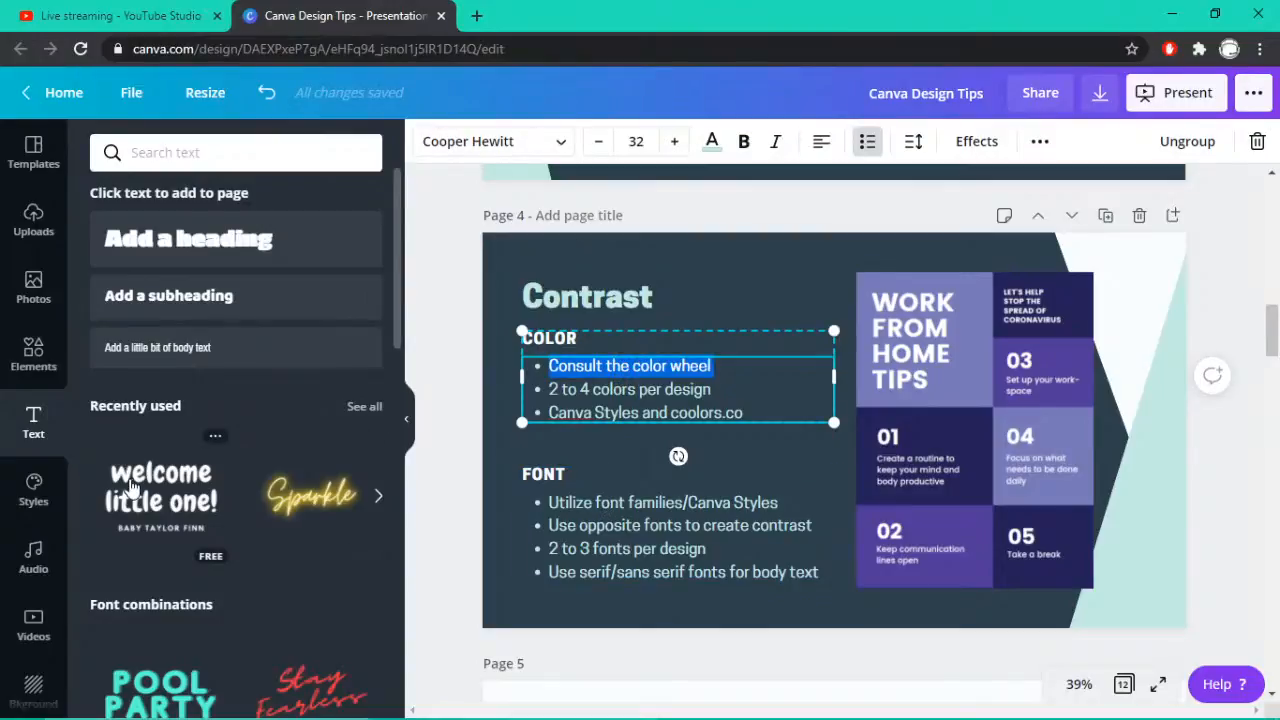
left_click(562, 146)
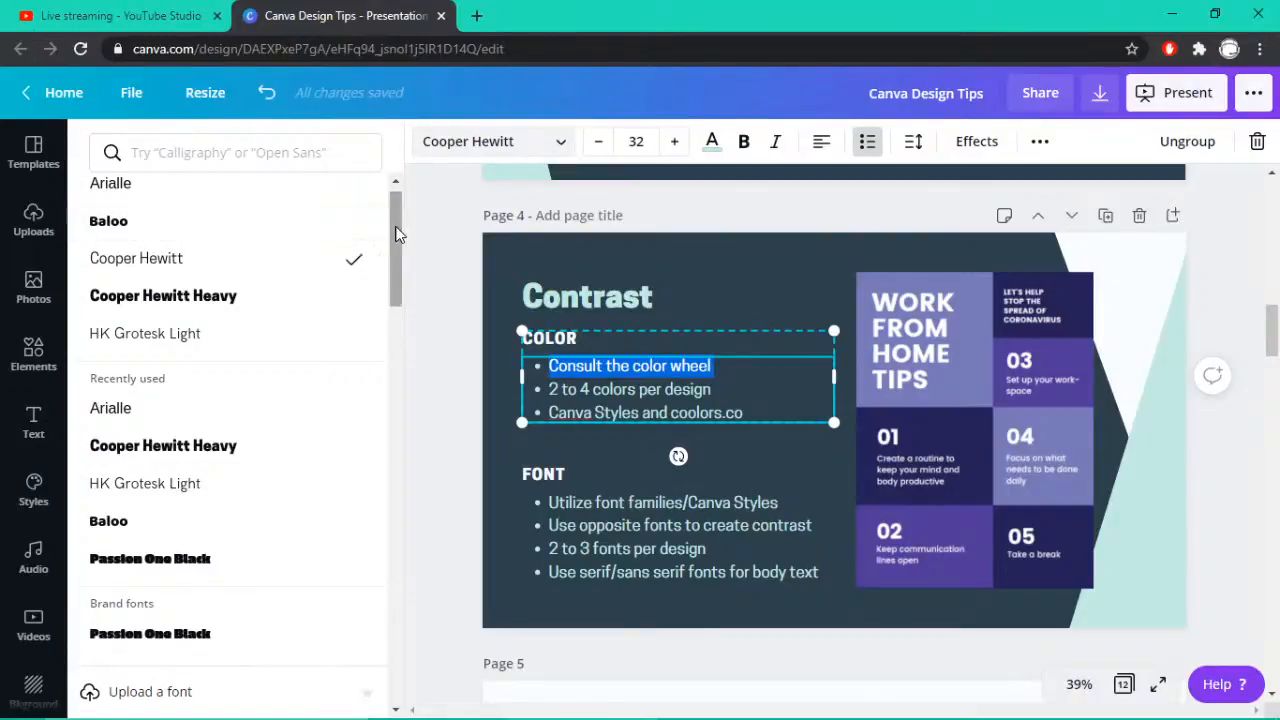
left_click(306, 150)
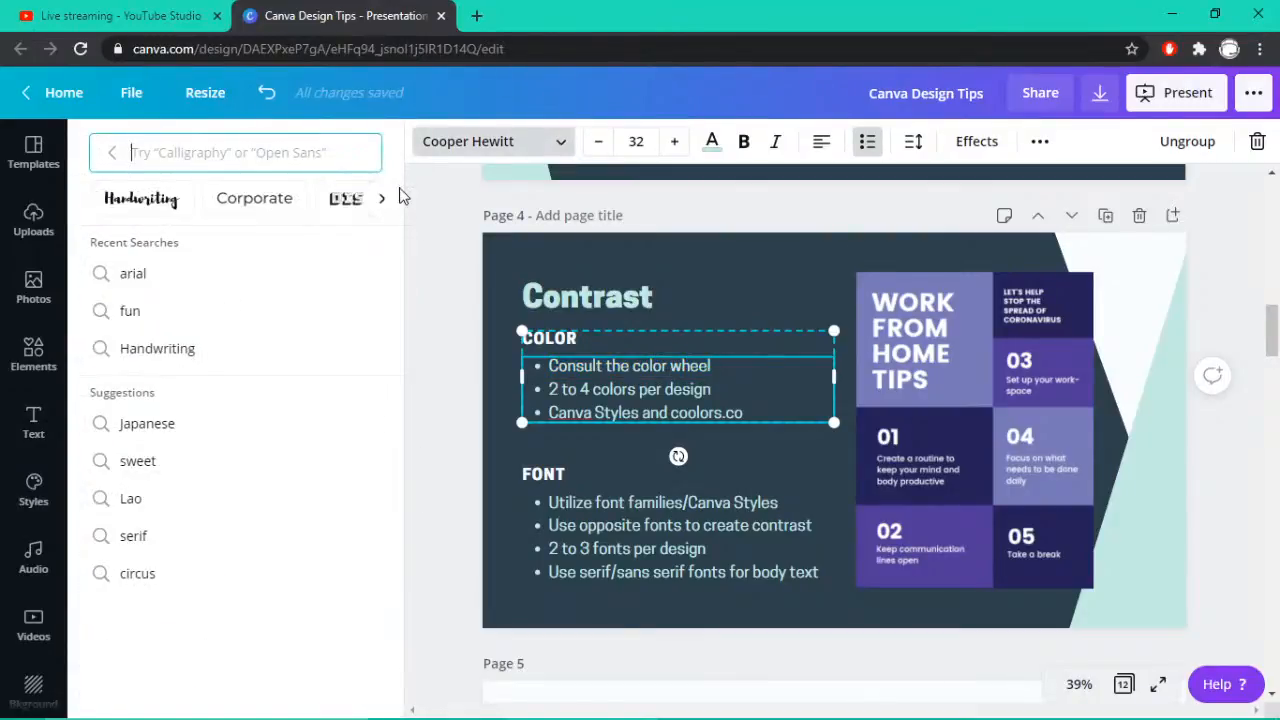
left_click(381, 198)
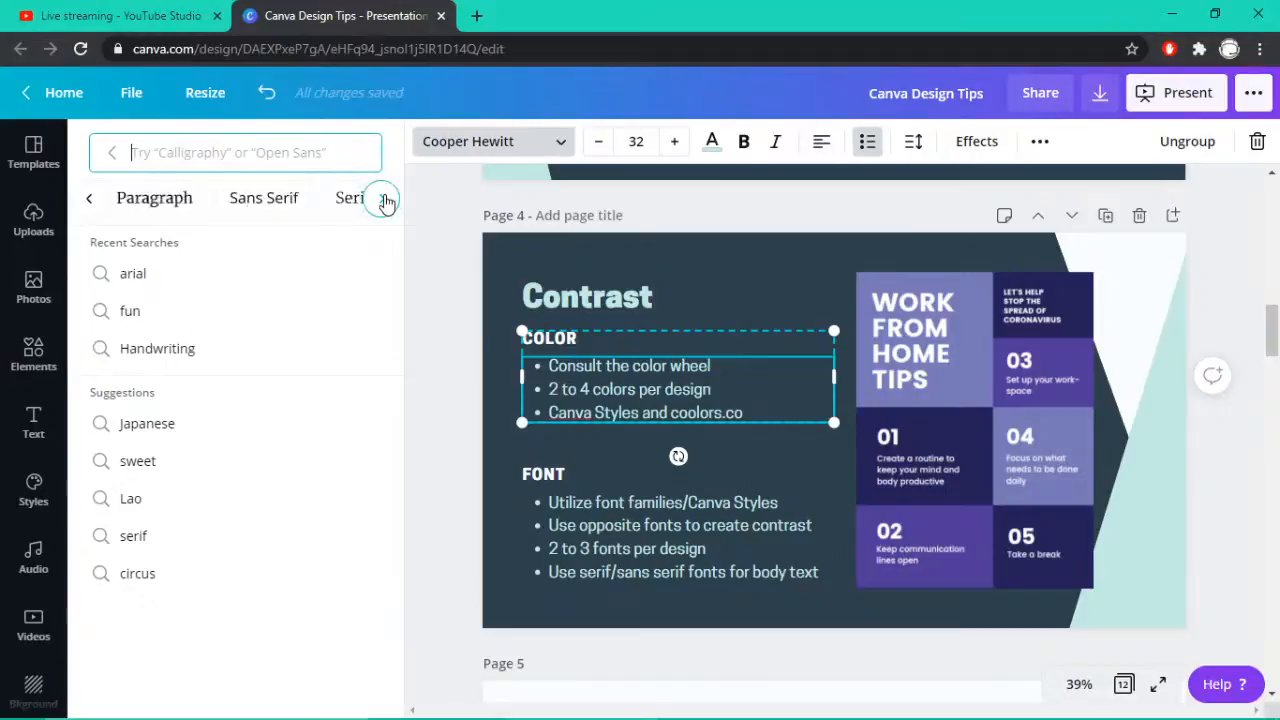
left_click(155, 200)
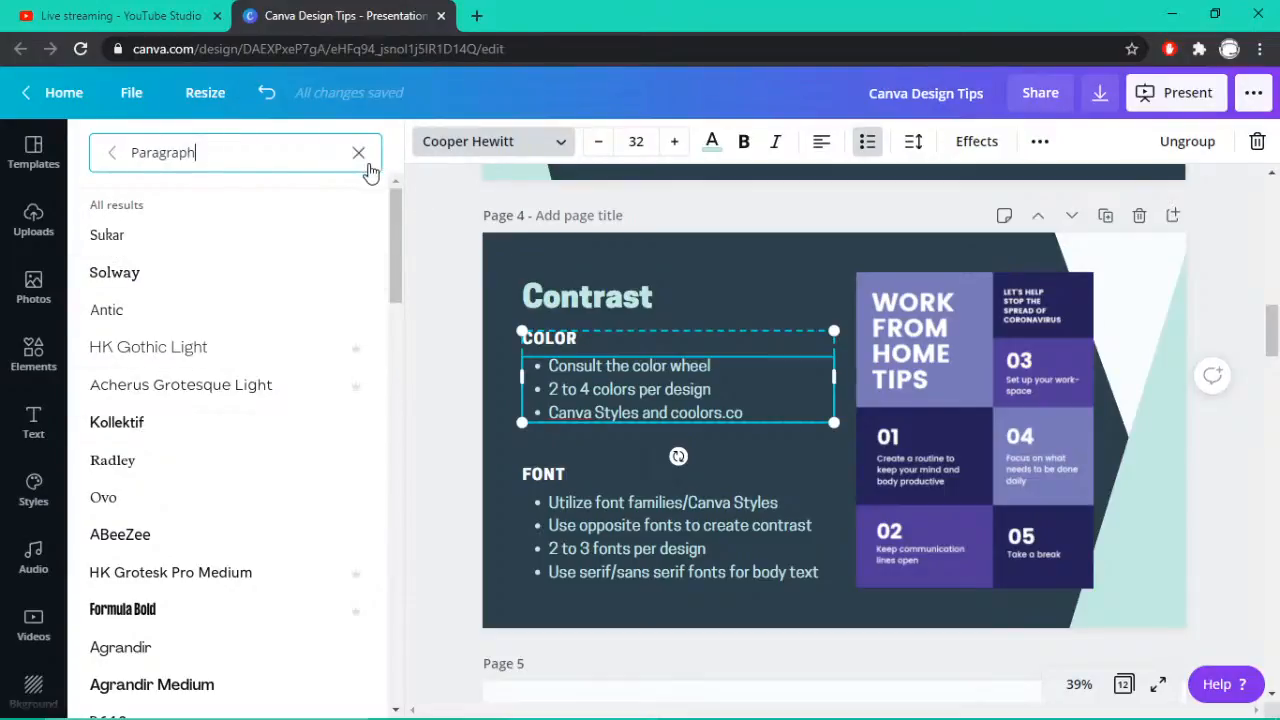
left_click(115, 160)
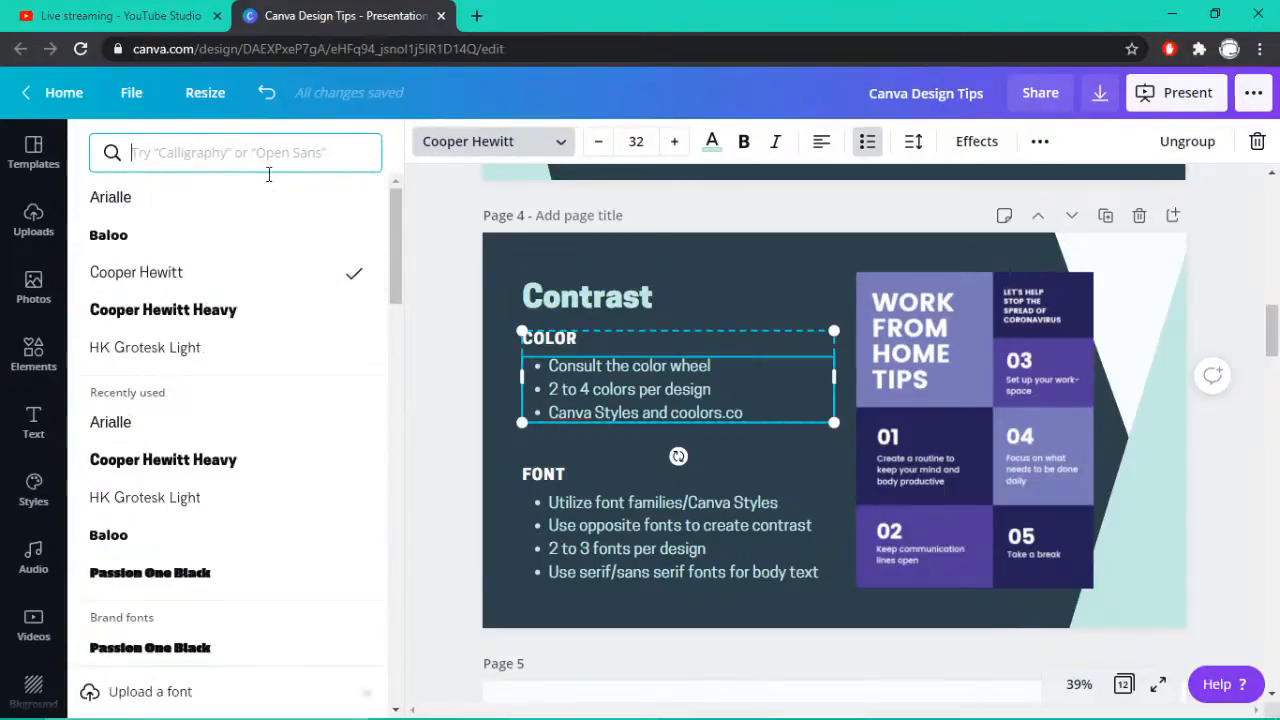
Browse the suggested font style categories, from Handwriting and Serif to Retro and Minimal, without changing page 4's text font
left_click(363, 147)
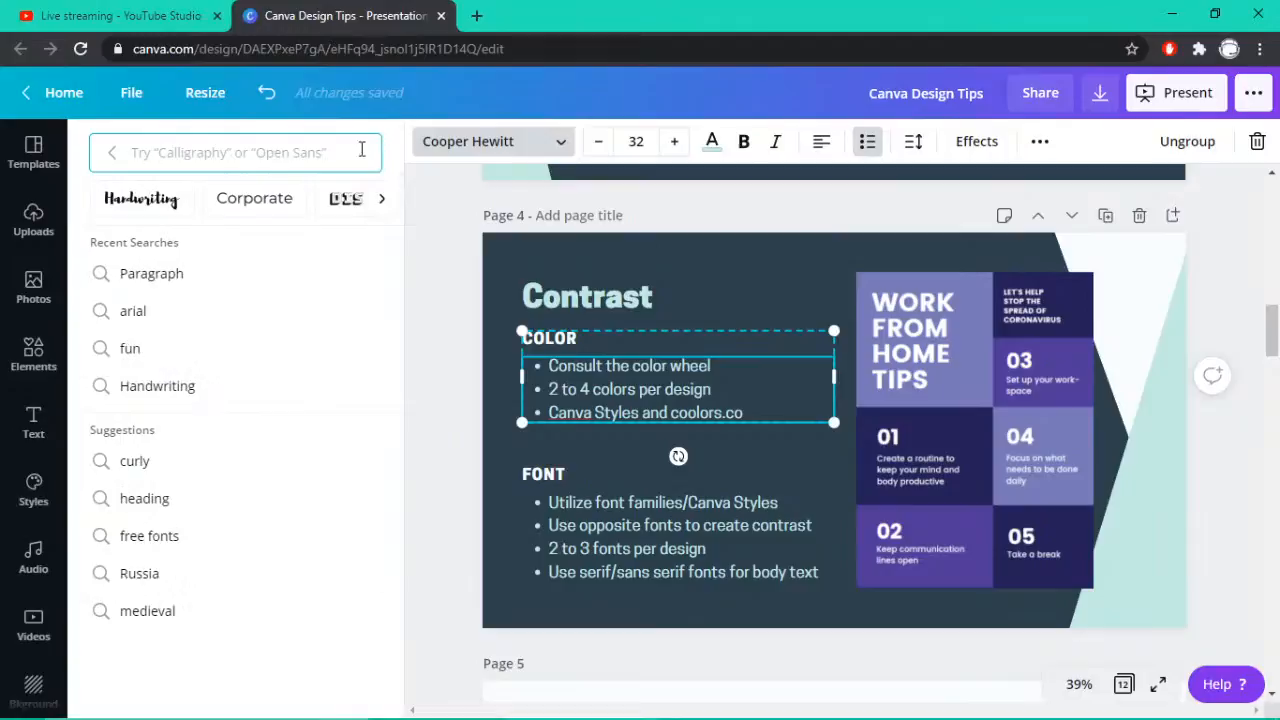
left_click(382, 201)
left_click(380, 202)
left_click(378, 203)
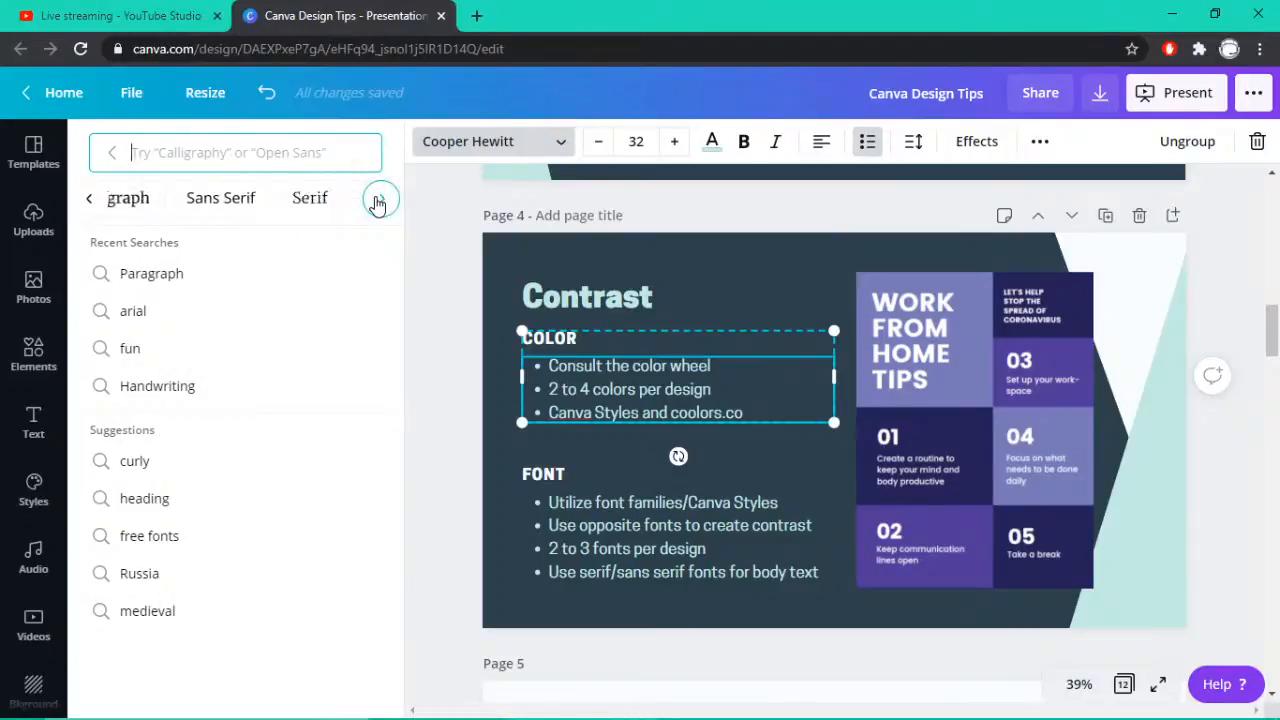
left_click(378, 203)
left_click(90, 198)
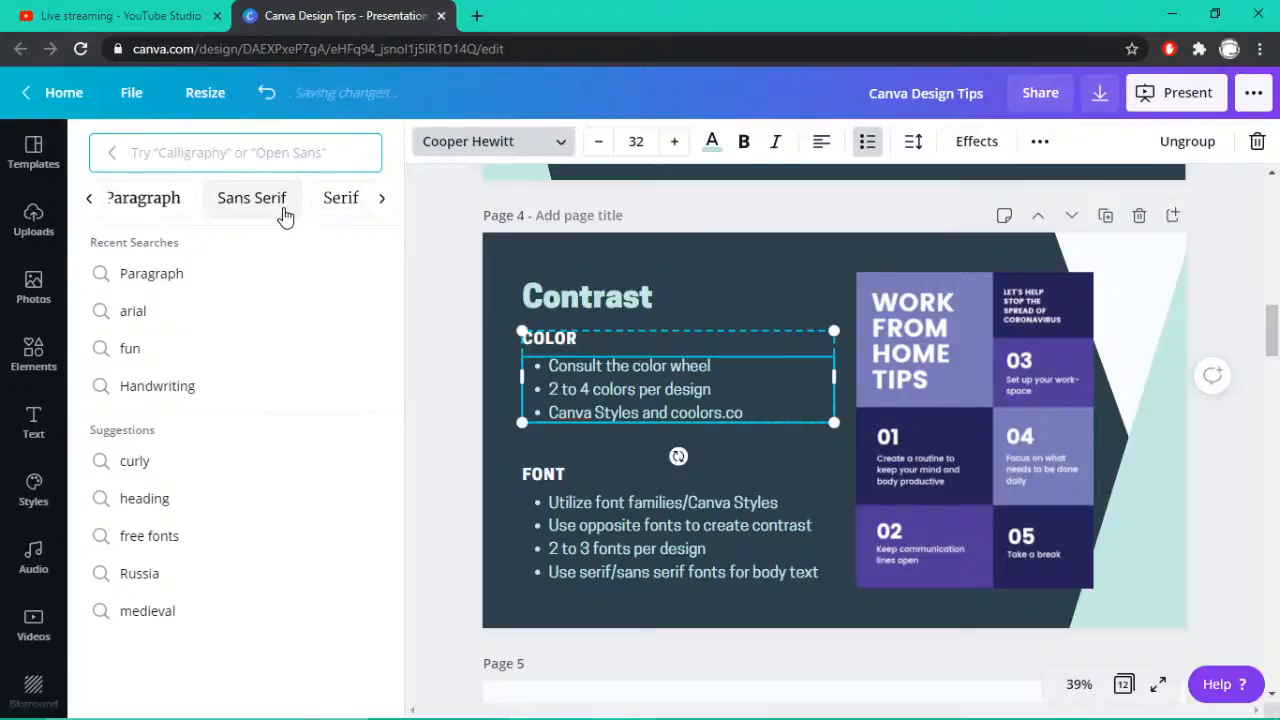
left_click(378, 200)
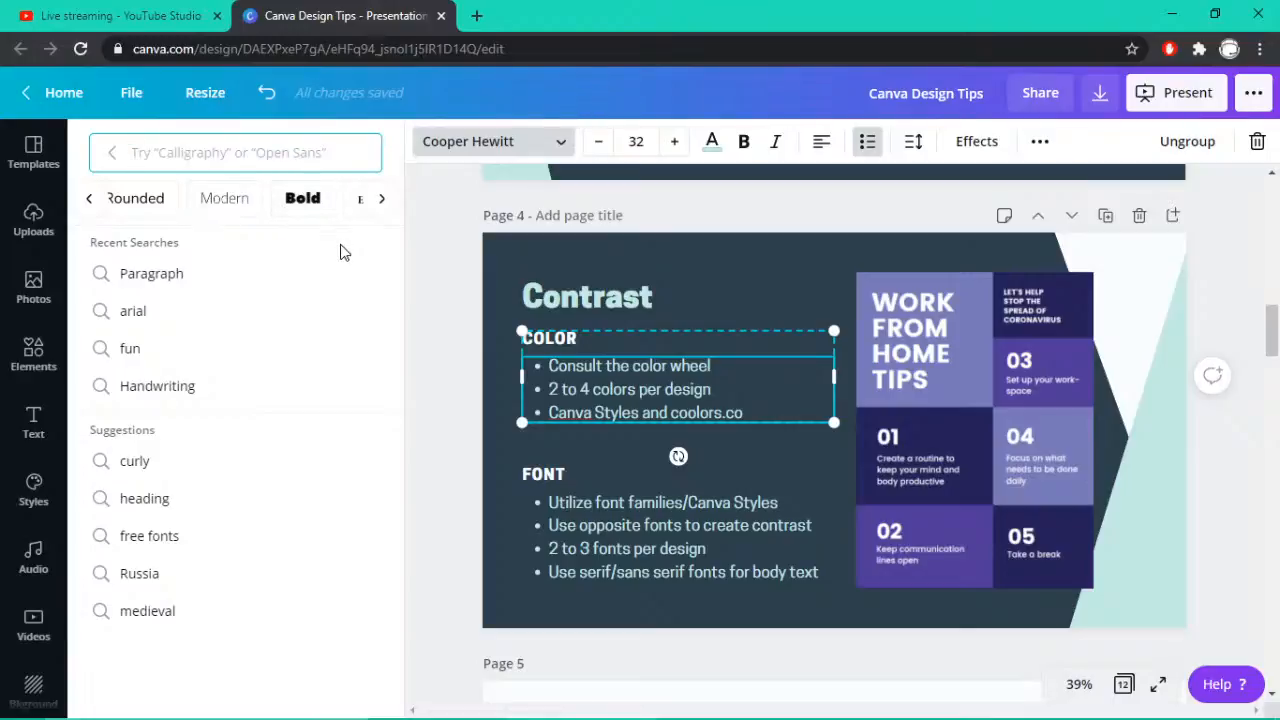
left_click(380, 210)
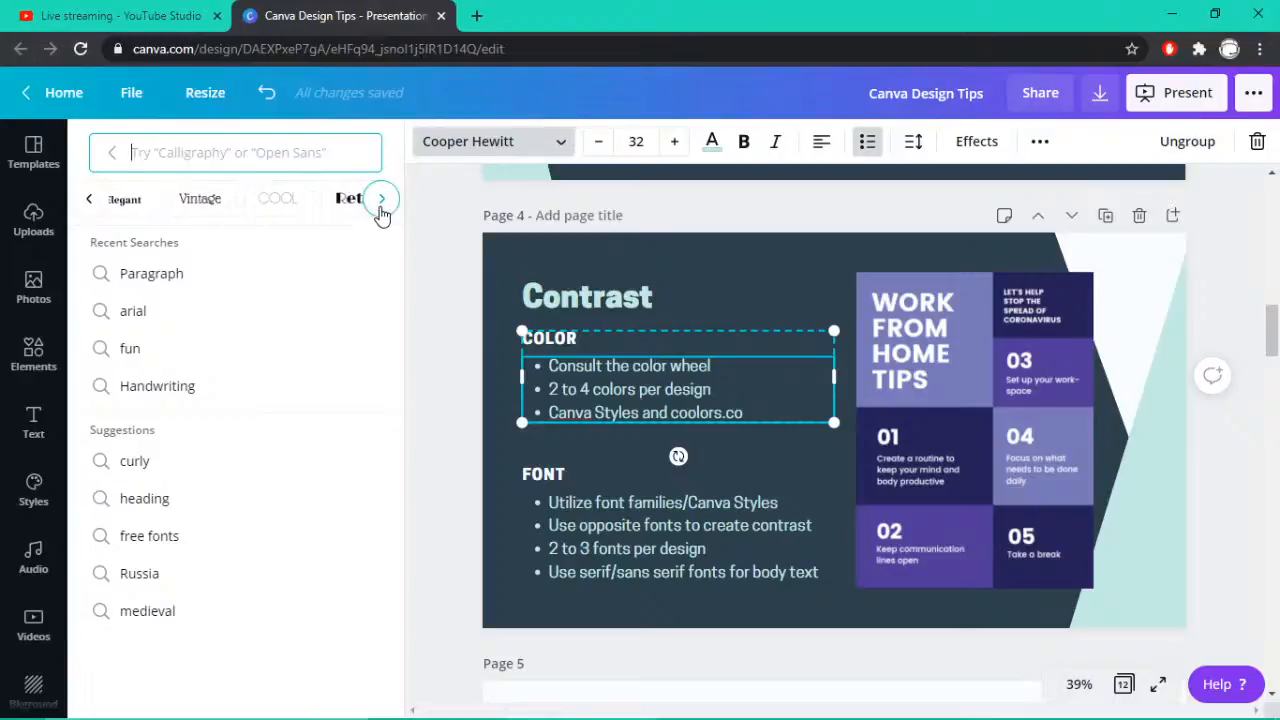
left_click(381, 205)
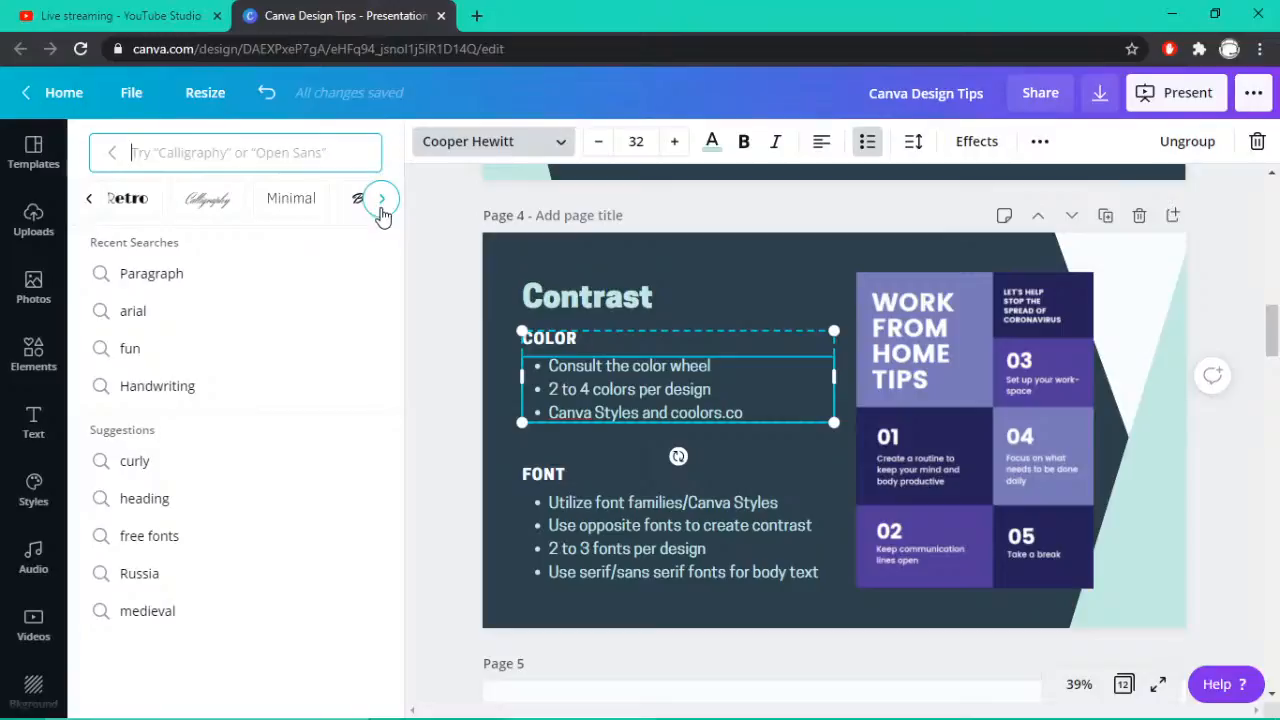
left_click(381, 202)
left_click(90, 198)
left_click(564, 453)
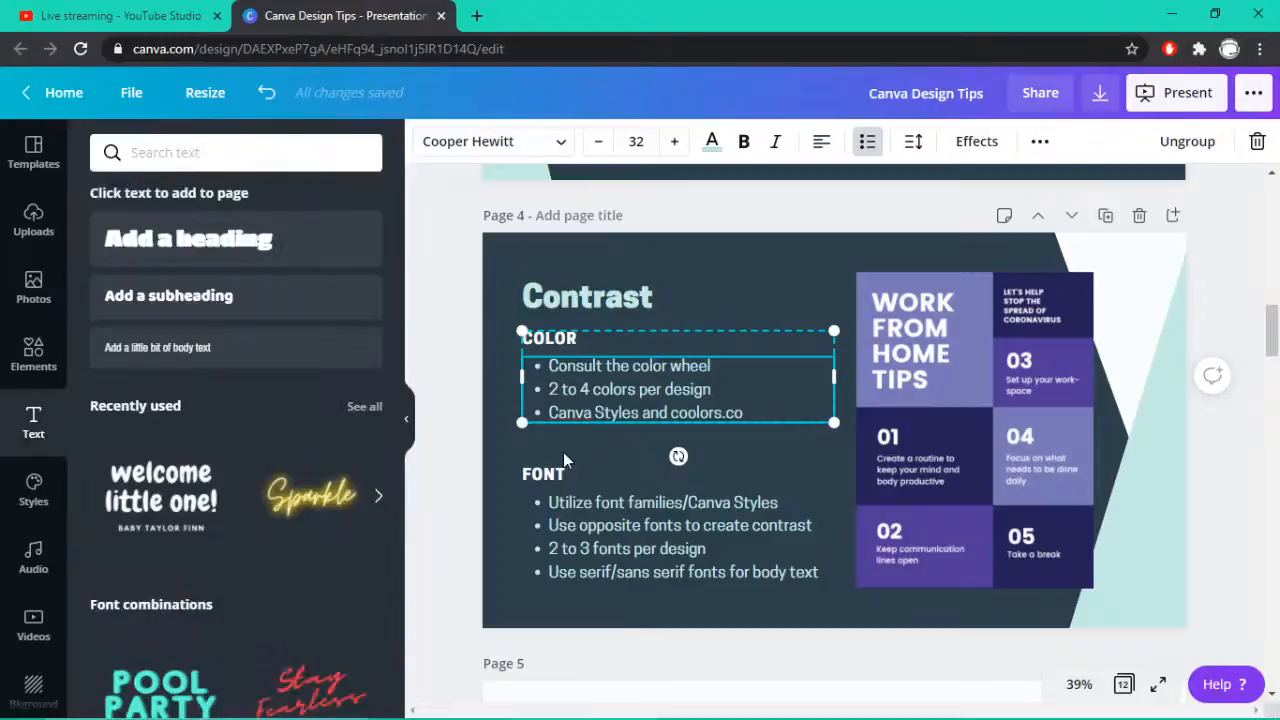
left_click(517, 604)
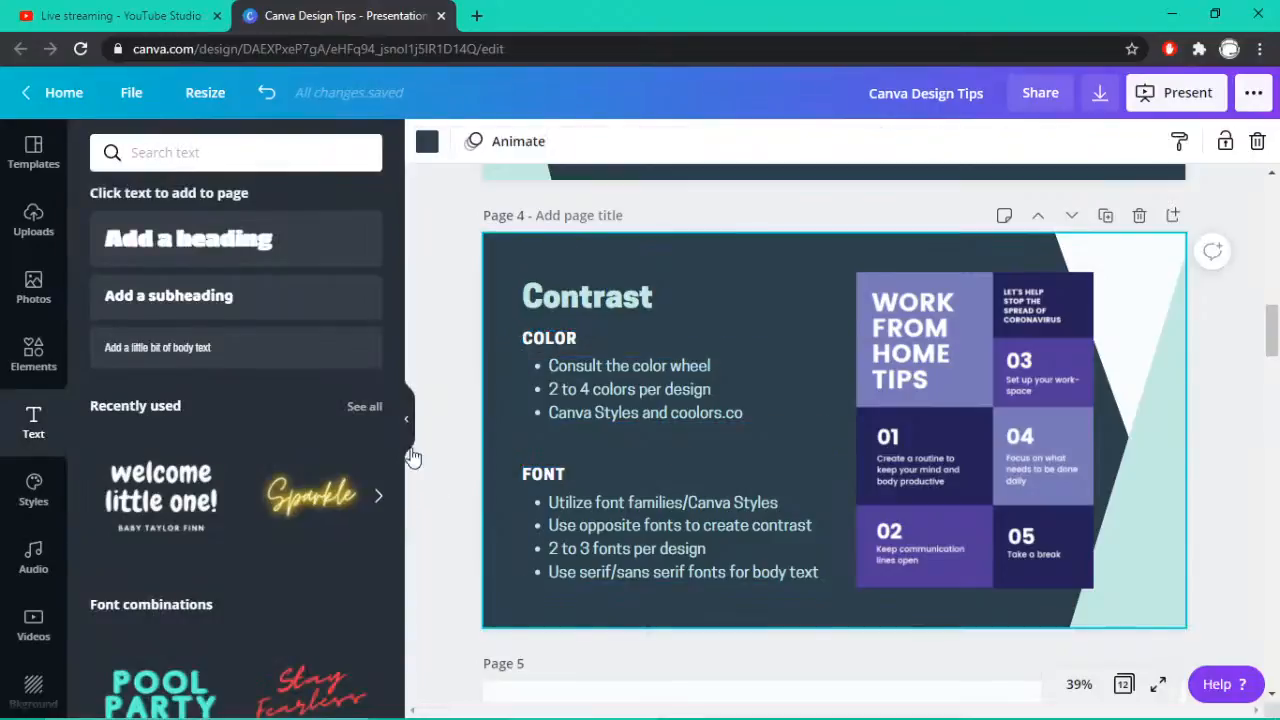
left_click(412, 425)
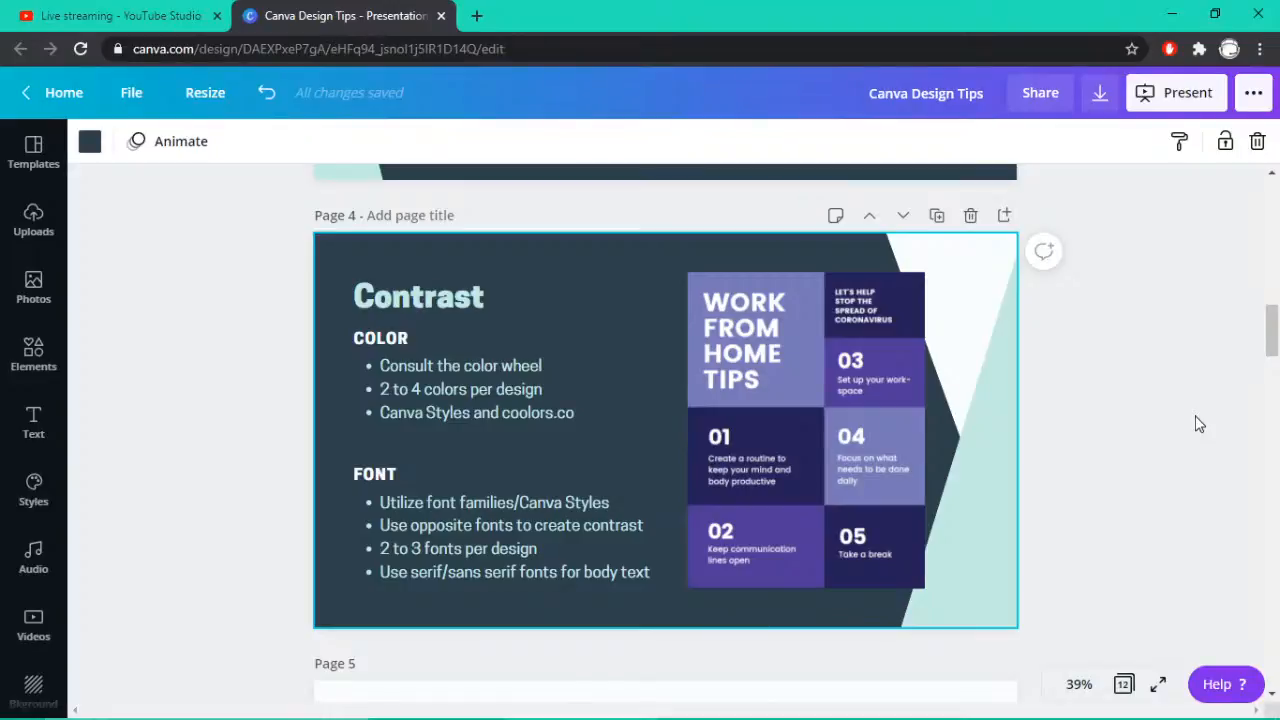
Add a line of body text to page 5 and enlarge it to size 43.3
left_click_drag(1273, 330, 1275, 375)
left_click(626, 471)
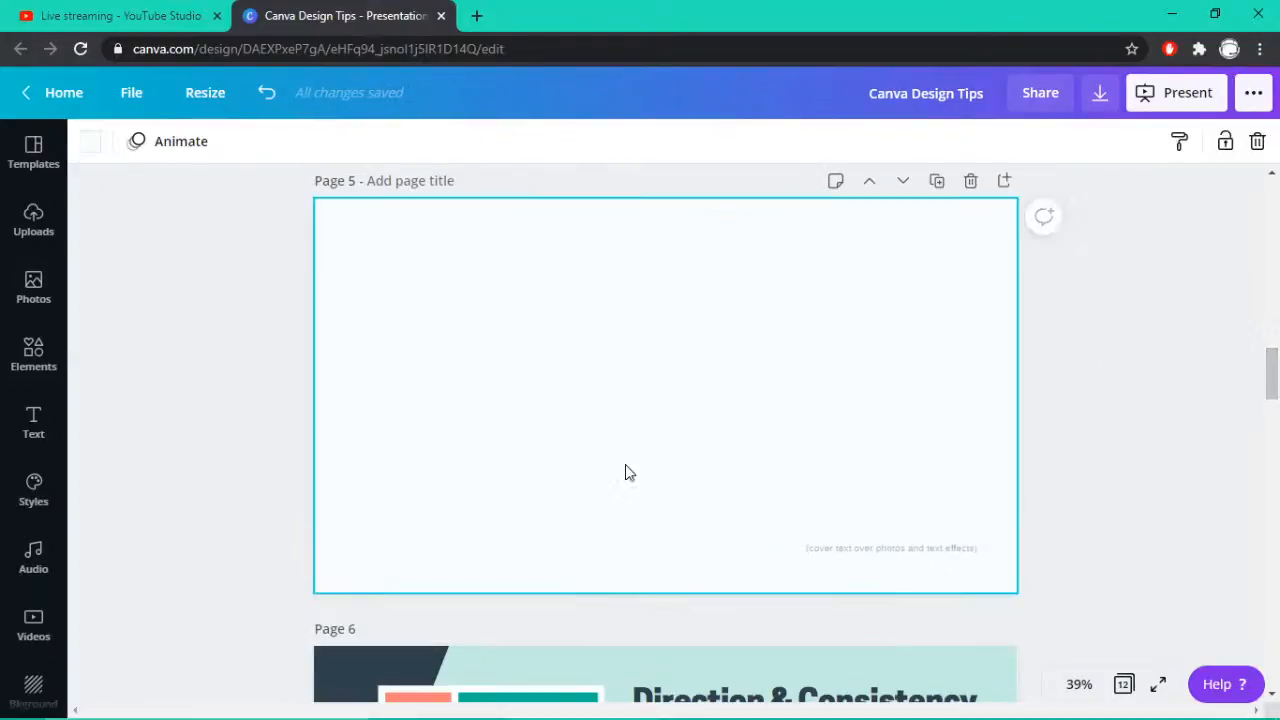
left_click(33, 420)
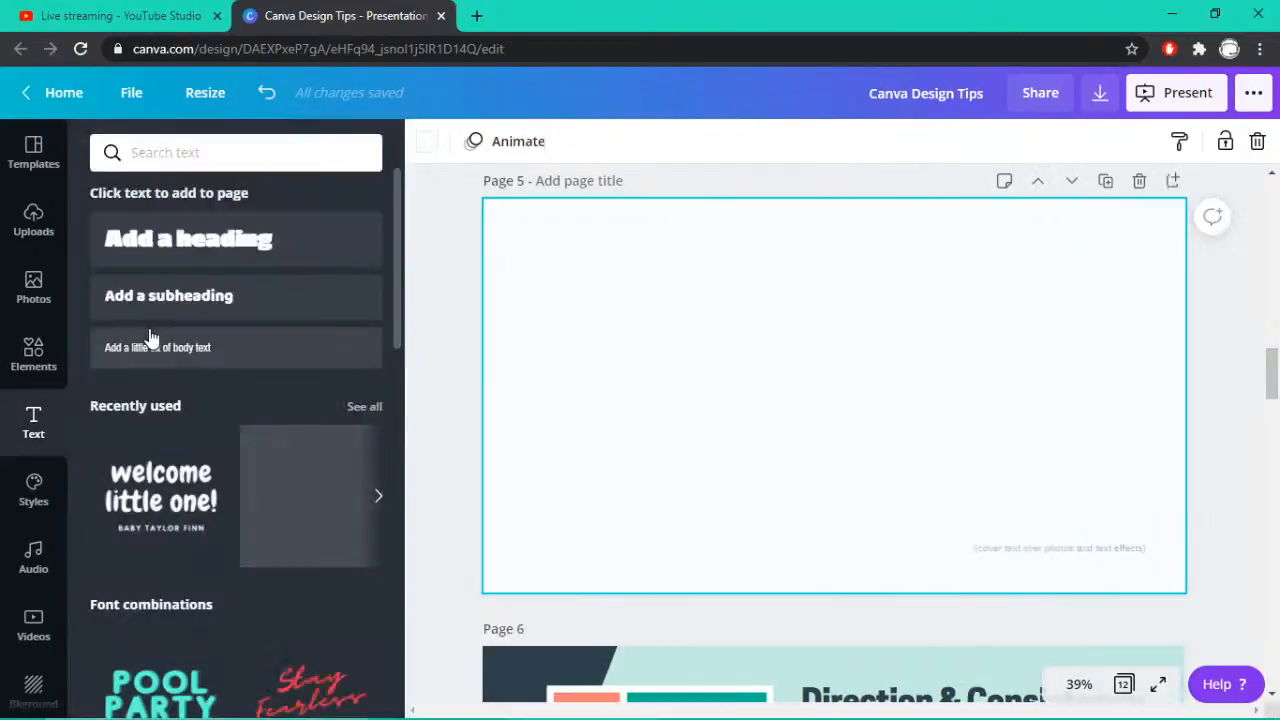
left_click(152, 345)
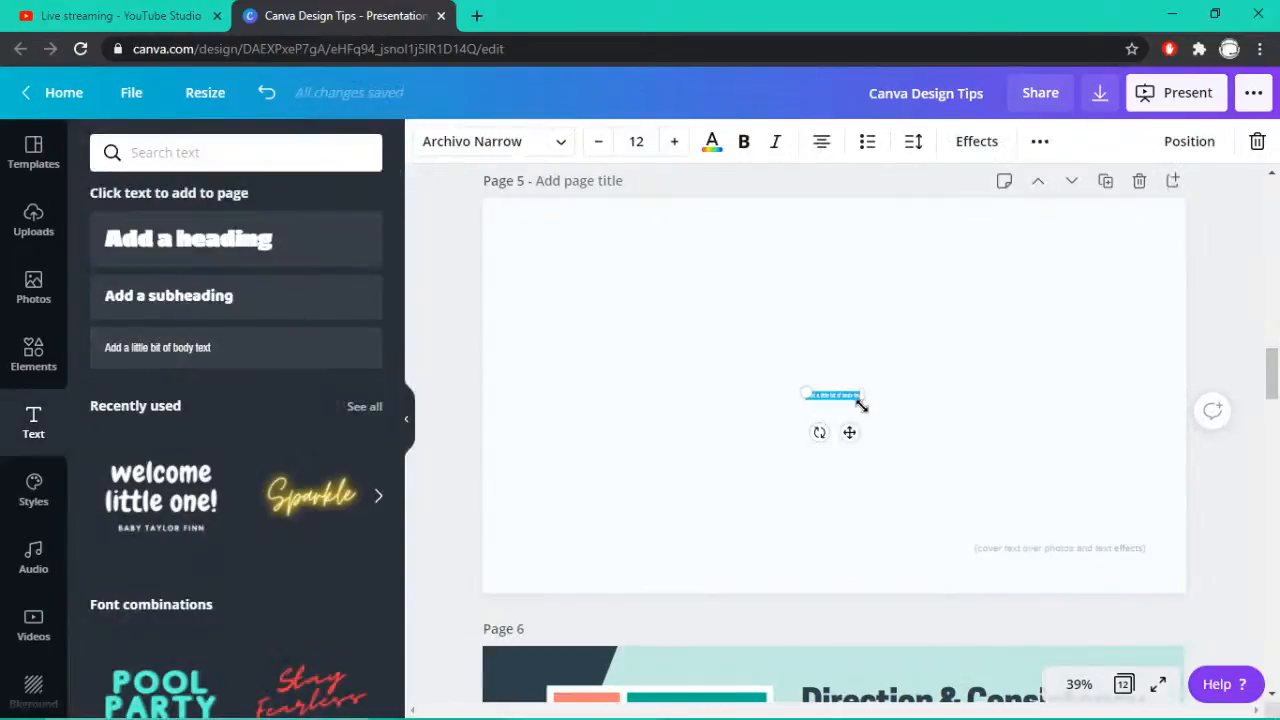
left_click_drag(949, 435, 1008, 421)
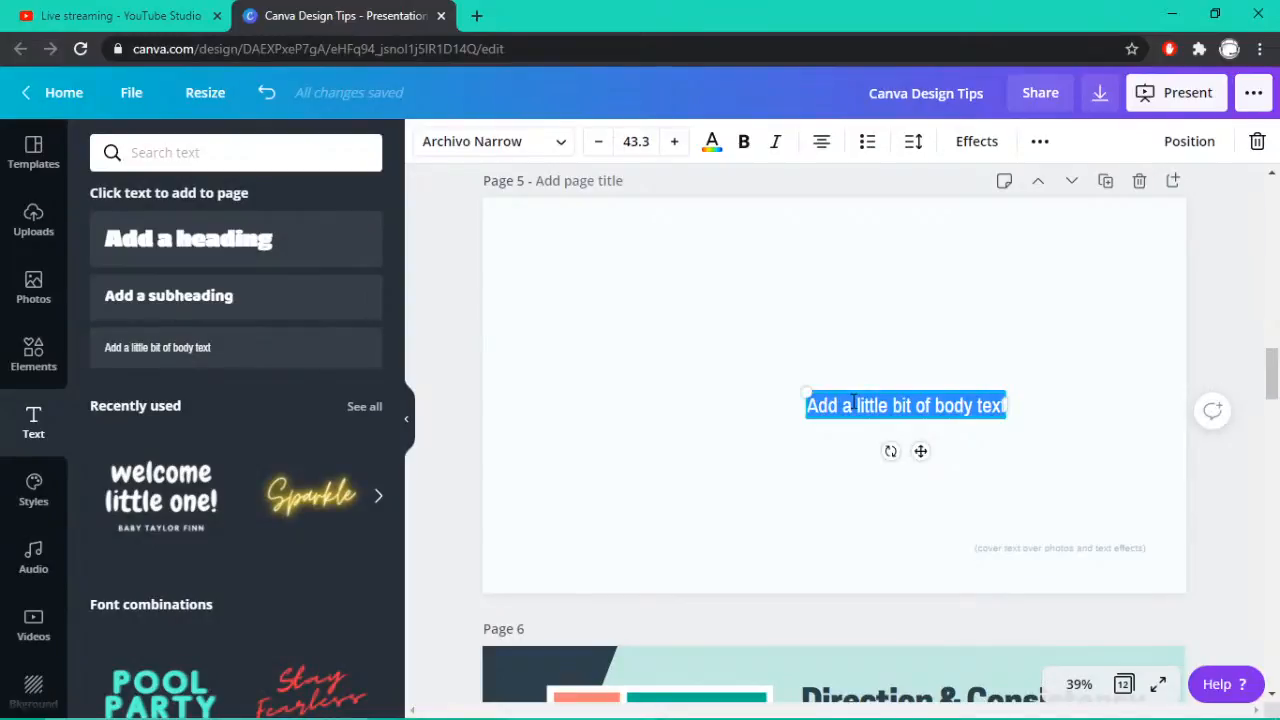
Add a second body text line to page 5
key("Escape")
left_click(900, 432)
key("t")
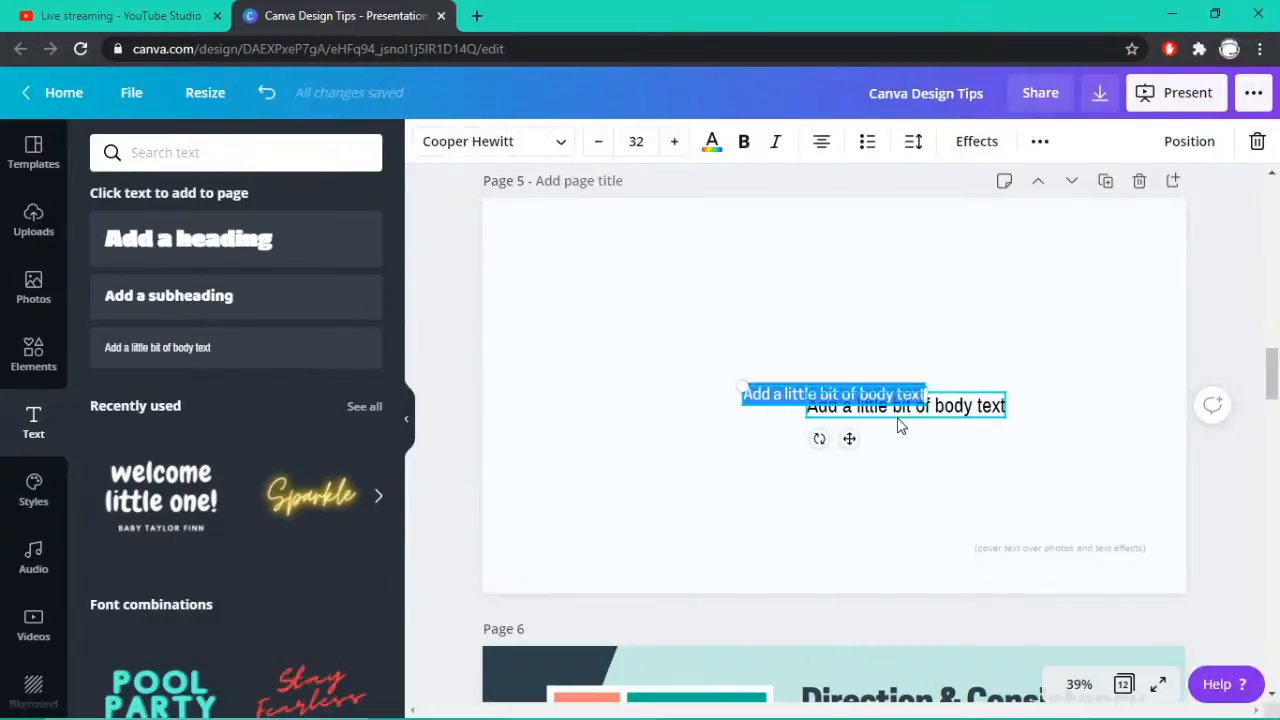
key("Escape")
double_click(800, 395)
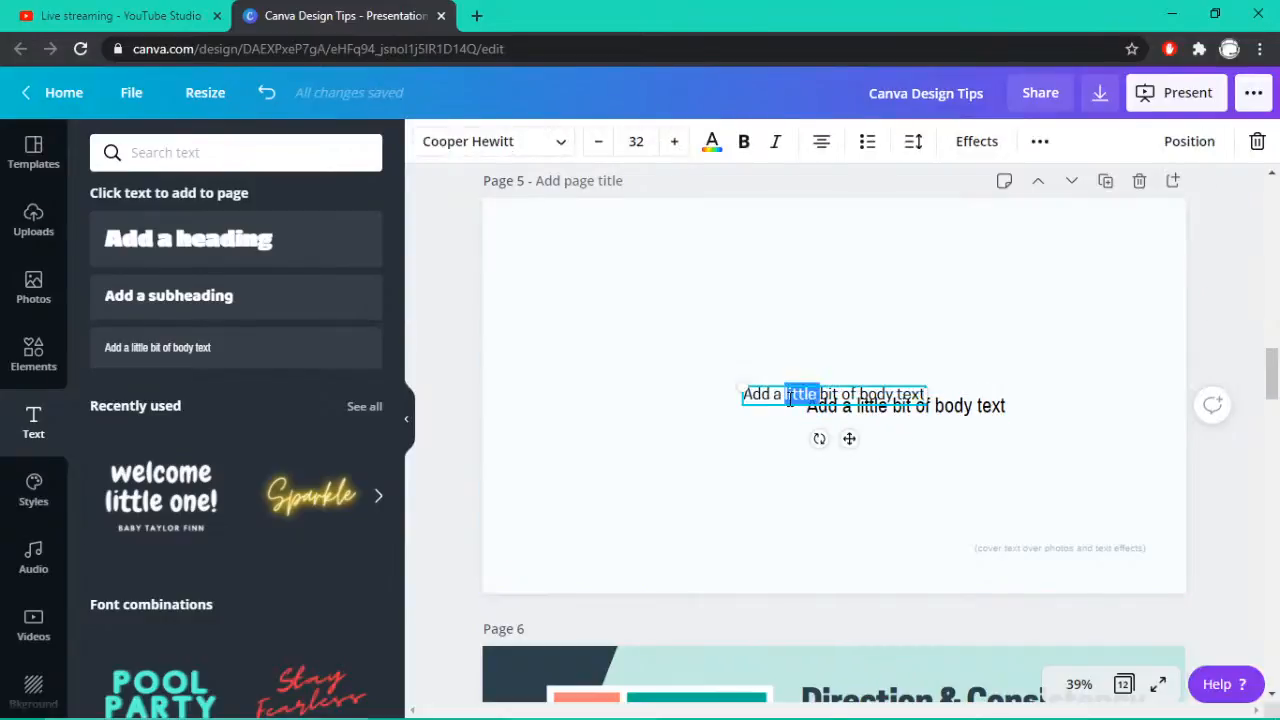
Remove page 5's background color and delete the smaller Cooper Hewitt body text line
left_click(1050, 295)
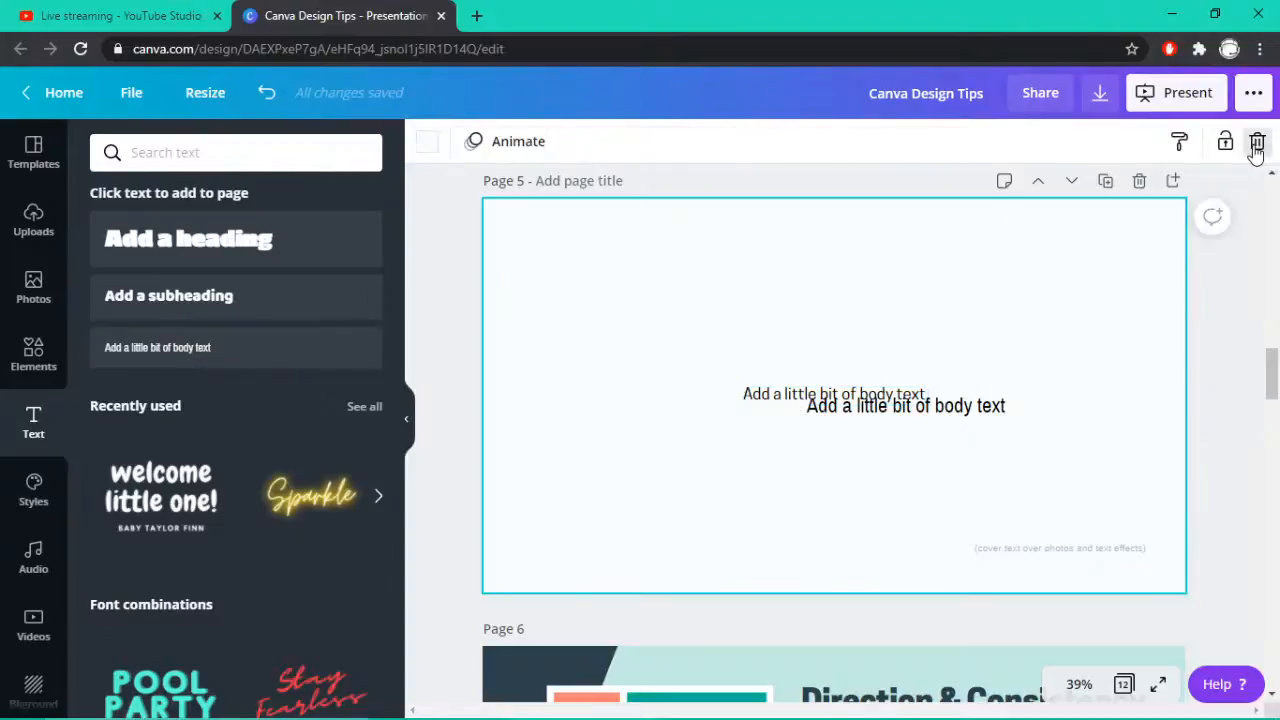
left_click(1256, 147)
left_click(851, 385)
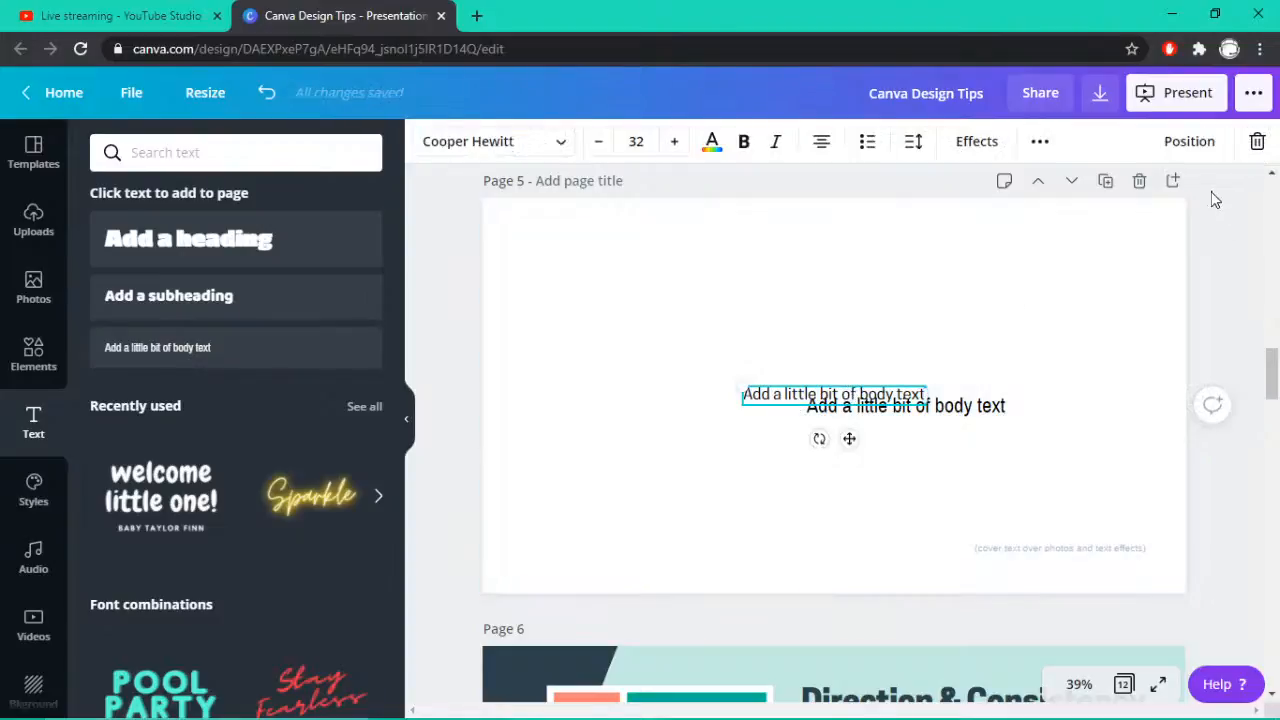
left_click(1257, 141)
Move the remaining body text to the upper left of page 5 and widen its box across the page
left_click_drag(884, 412, 607, 259)
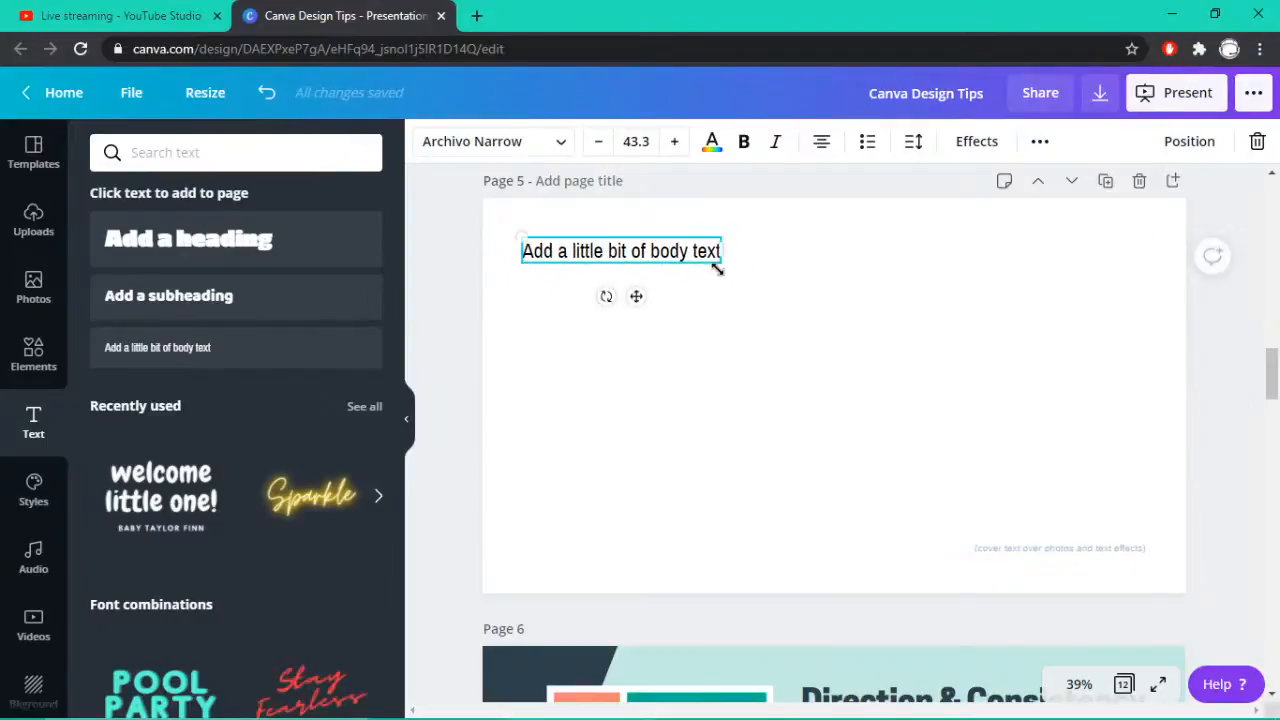
left_click_drag(720, 252, 1147, 277)
Copy the "Add a little bit of body text" line and paste it eight times into the same text box to form a paragraph
double_click(1027, 252)
key("ctrl+c")
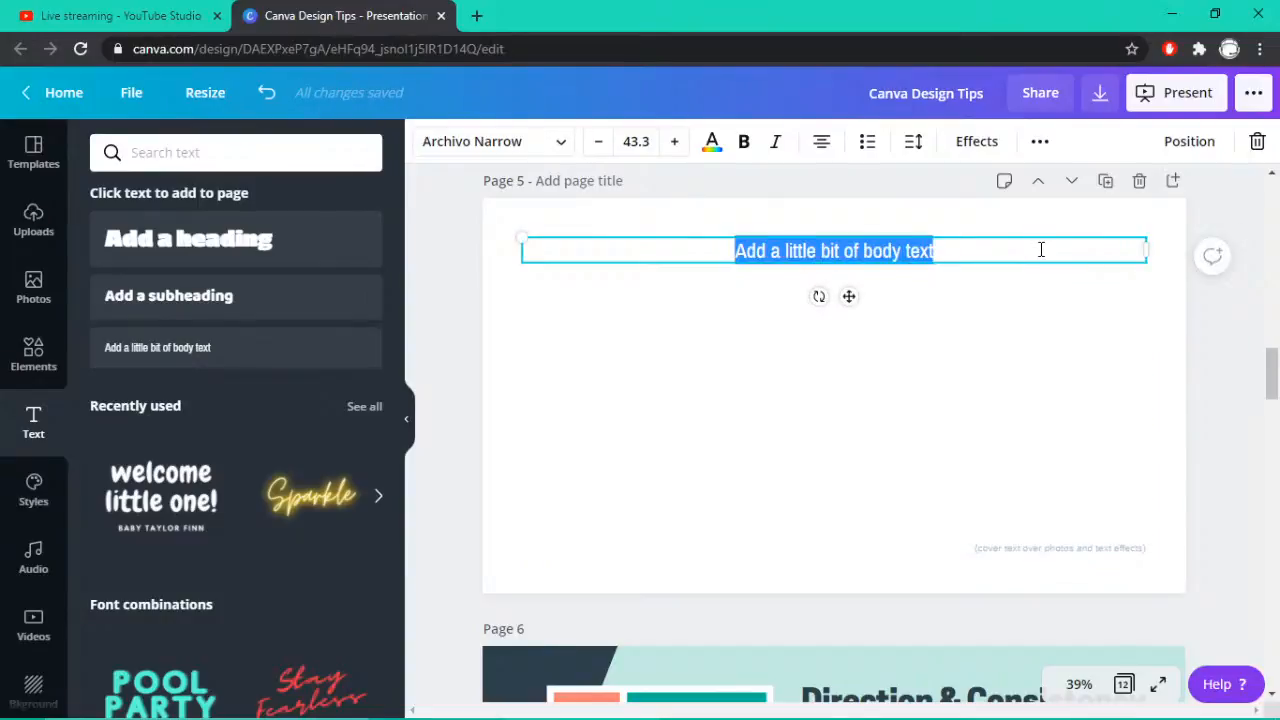
left_click(1041, 250)
key("ctrl+v")
key("ctrl+v")
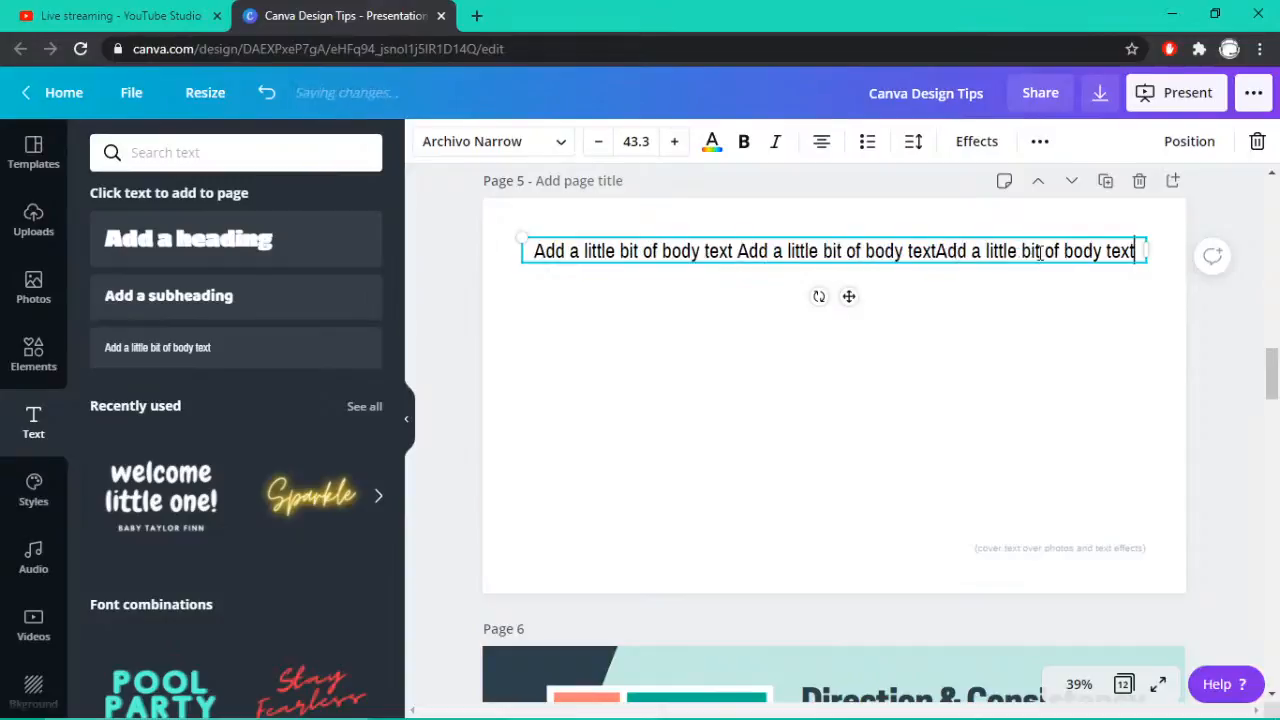
key("ctrl+v")
key("ctrl+v")
key("ctrl+v")
key("ctrl+v")
key("ctrl+v")
key("ctrl+v")
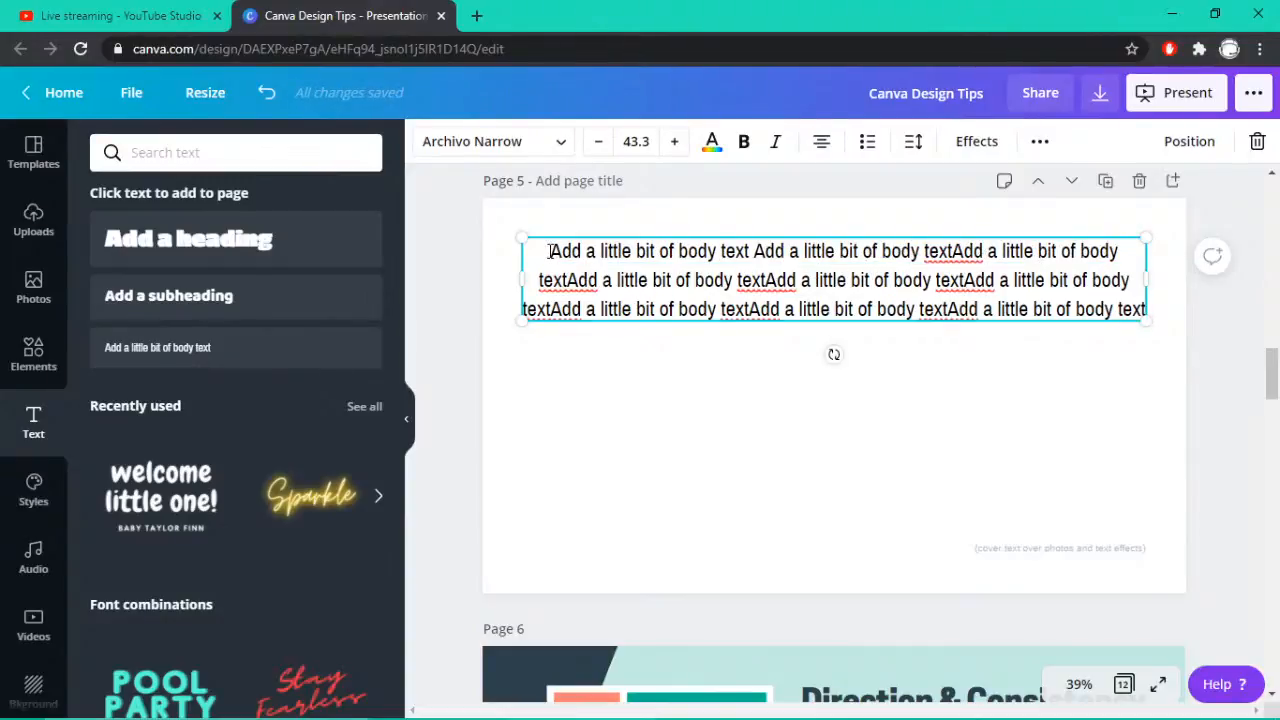
Change the whole body paragraph on page 5 to the Hibernate font from the Handwriting category
left_click_drag(549, 251, 1277, 355)
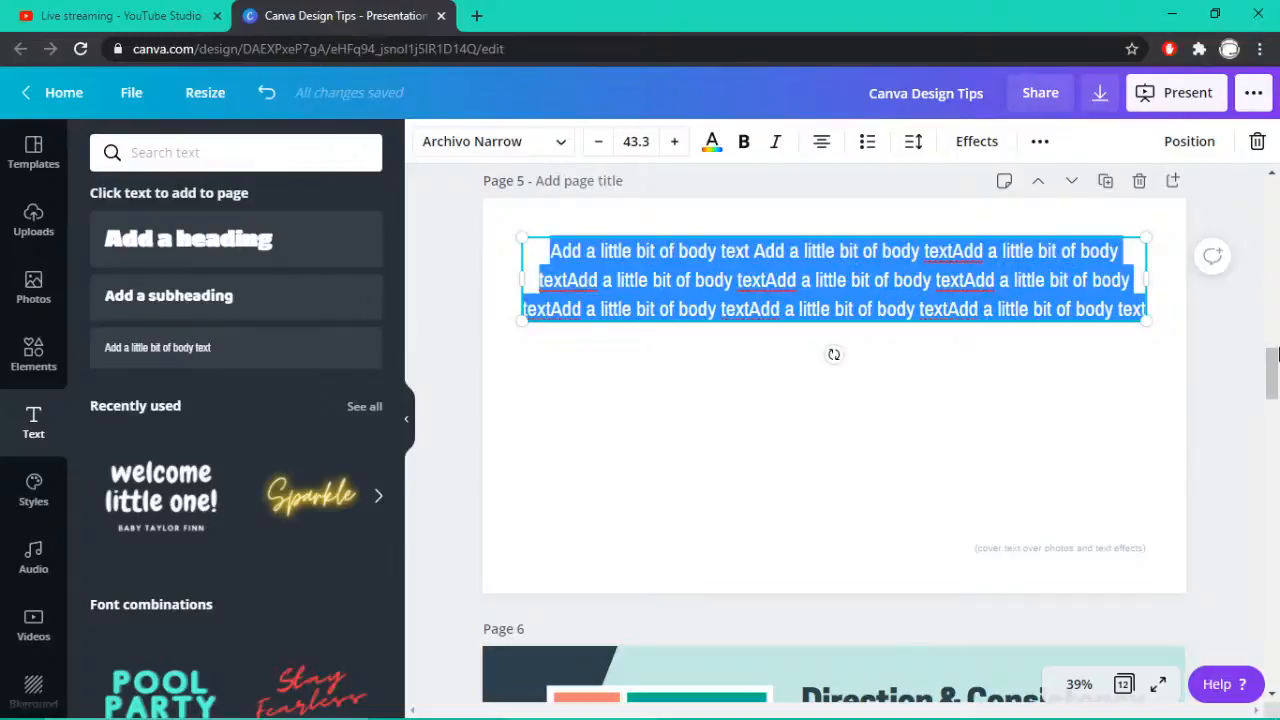
left_click(558, 148)
left_click(160, 204)
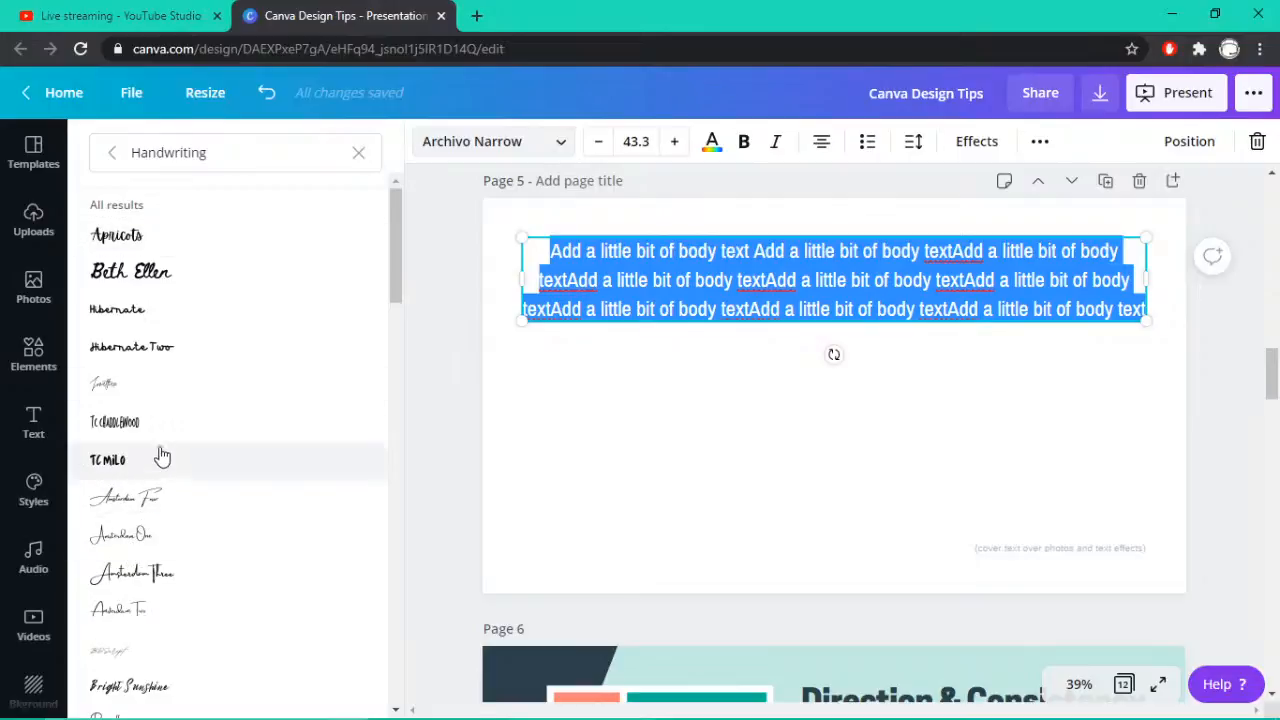
left_click(157, 313)
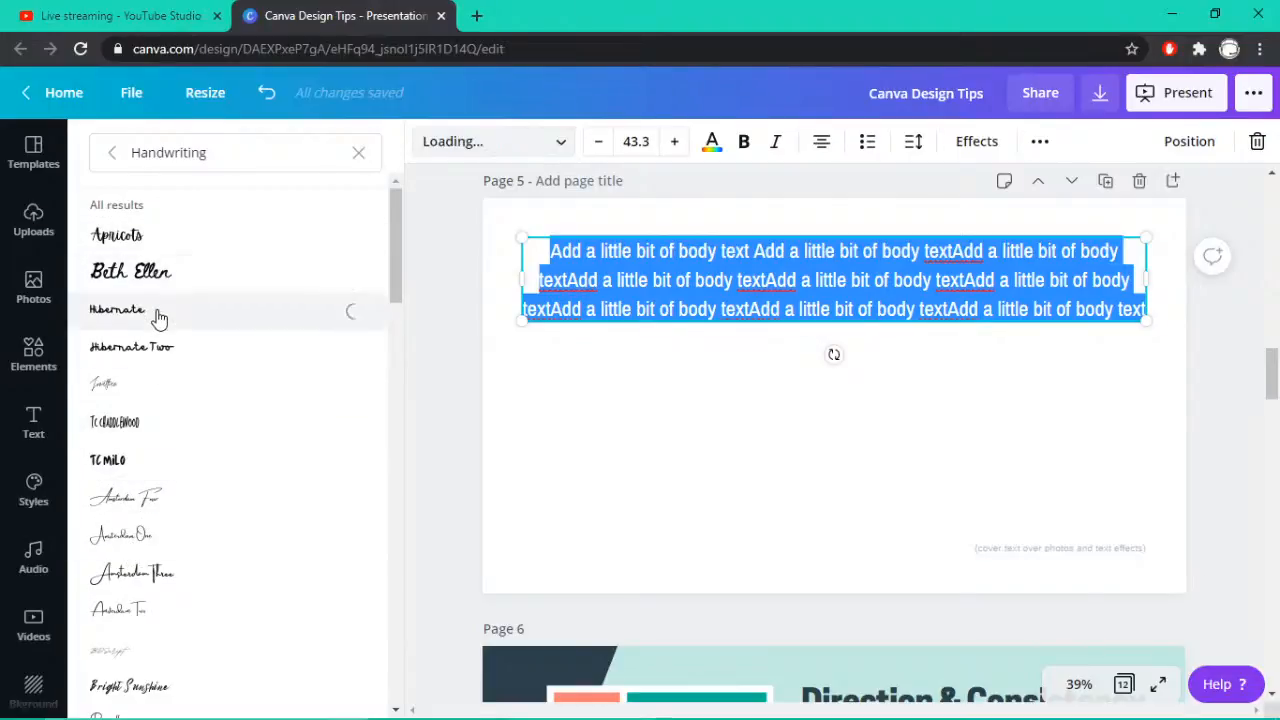
left_click(660, 435)
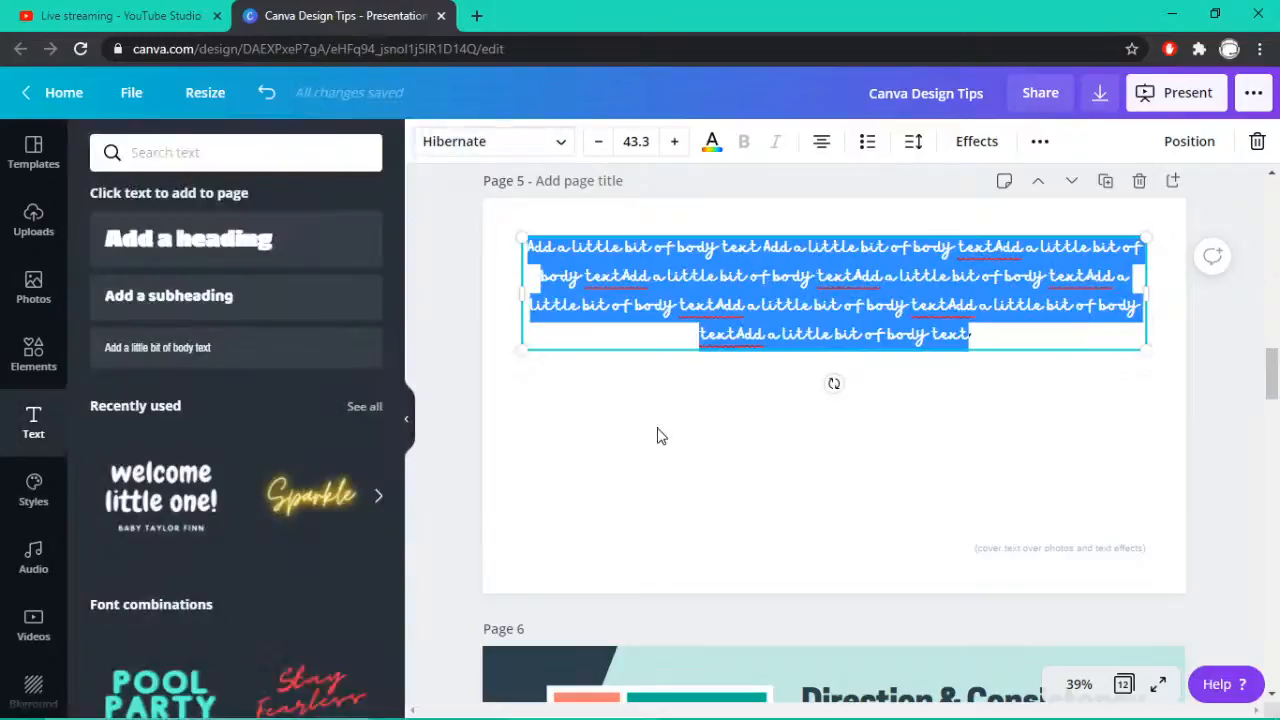
left_click(705, 418)
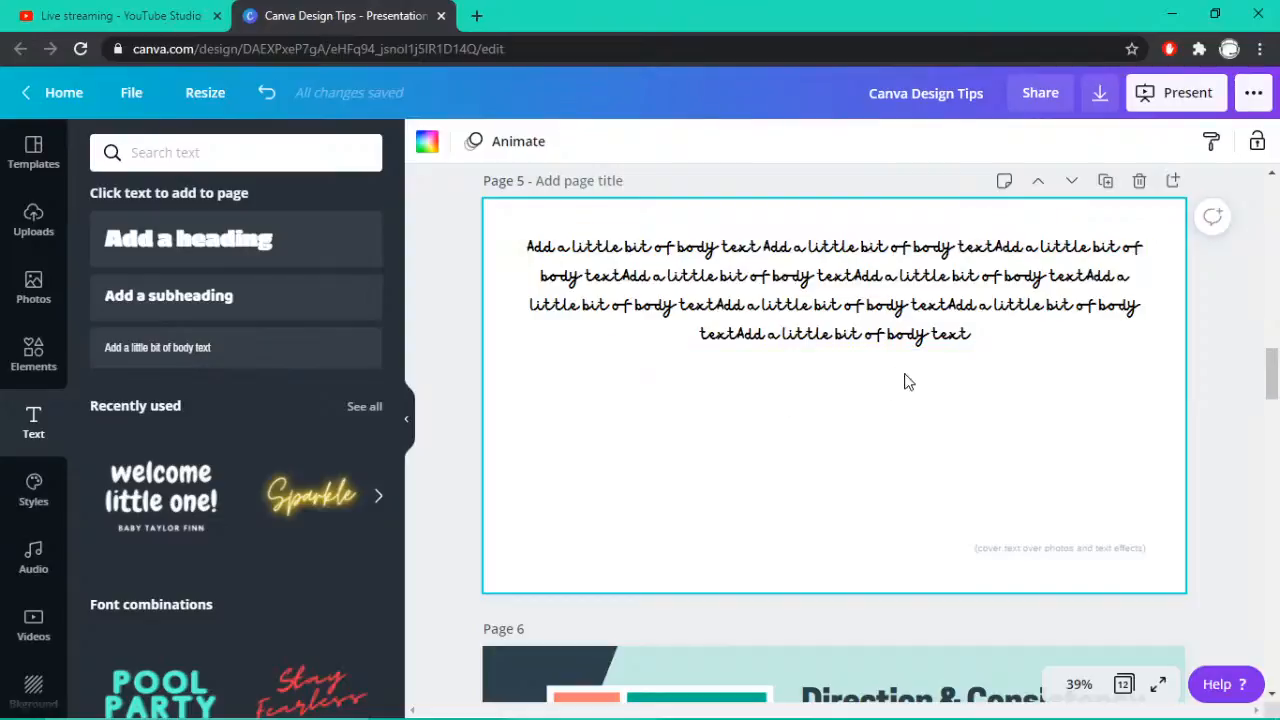
Delete the Hibernate body paragraph from page 5
left_click(893, 338)
key("Delete")
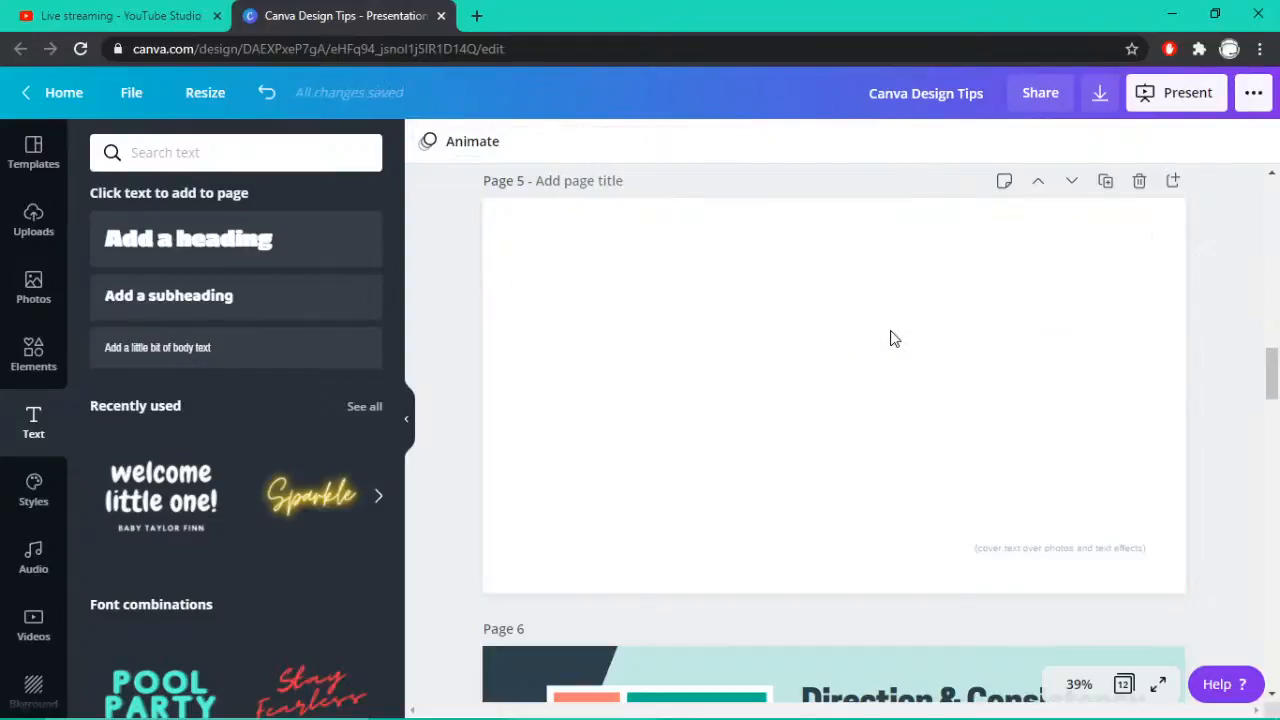
scroll(893, 338, "down", 3)
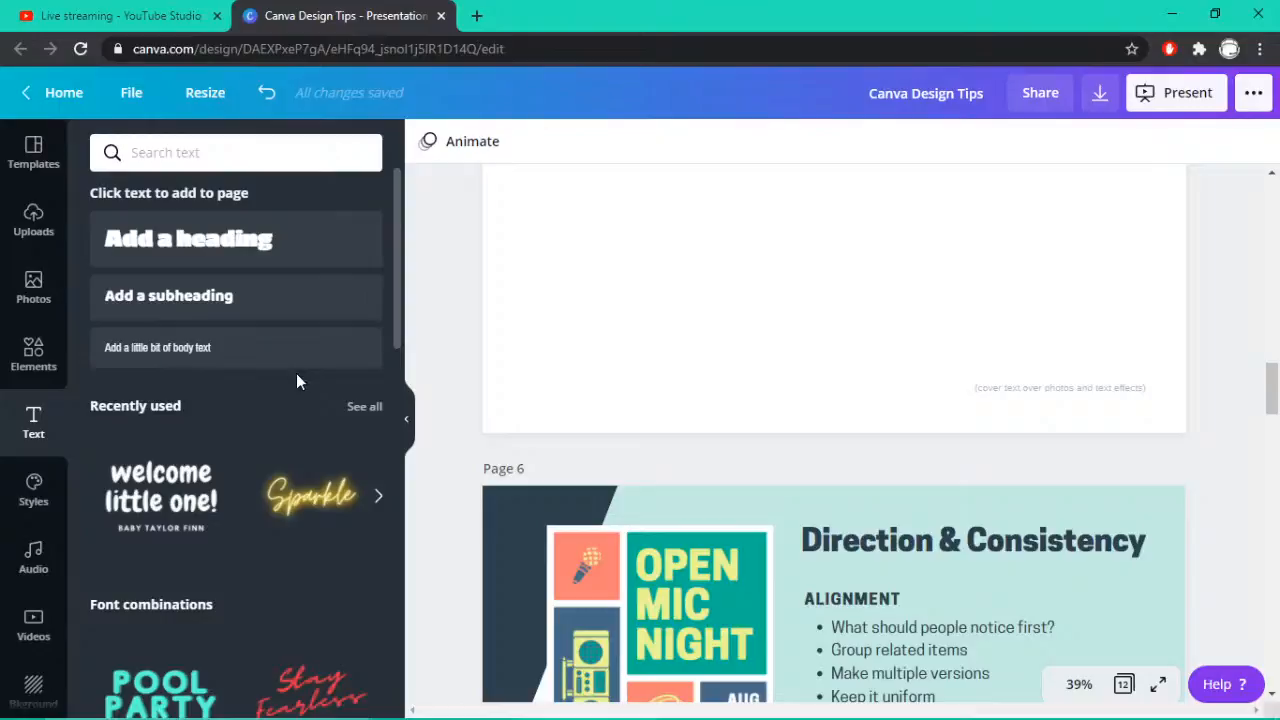
Apply the Voga and Fira Sans Medium style with the green palette to page 5
scroll(556, 314, "up", 15)
scroll(557, 318, "down", 8)
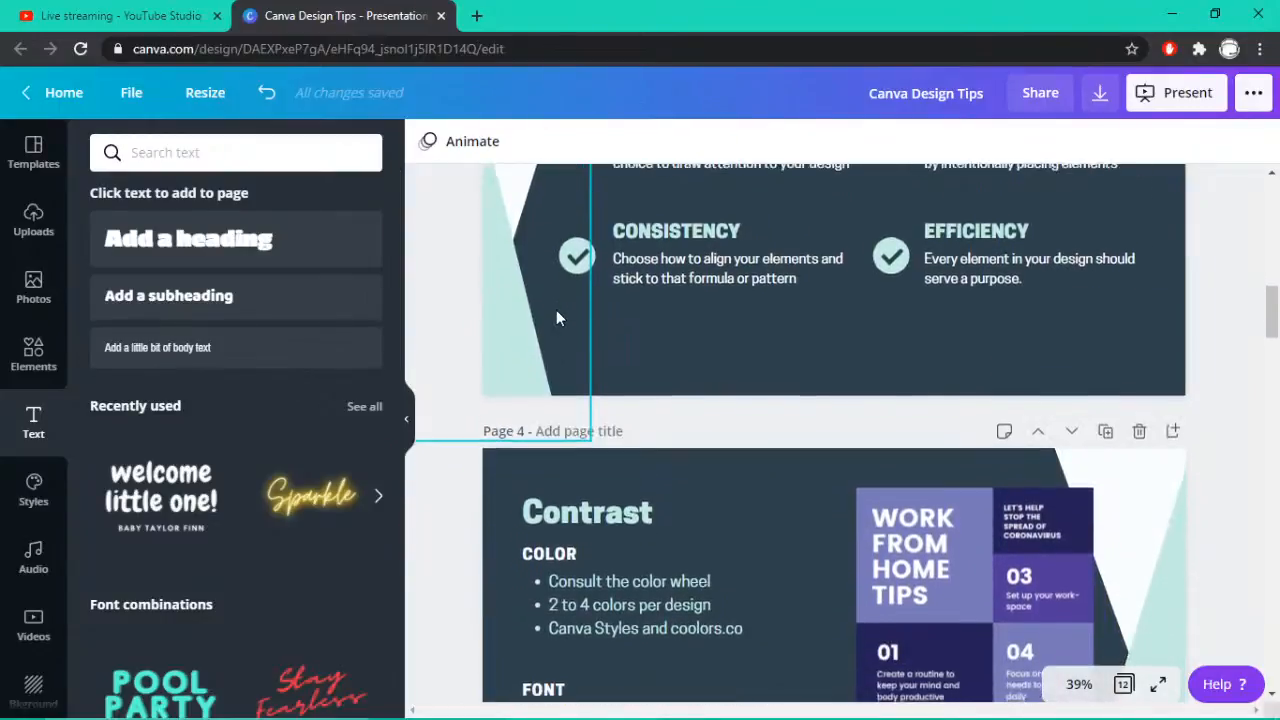
scroll(557, 318, "up", 2)
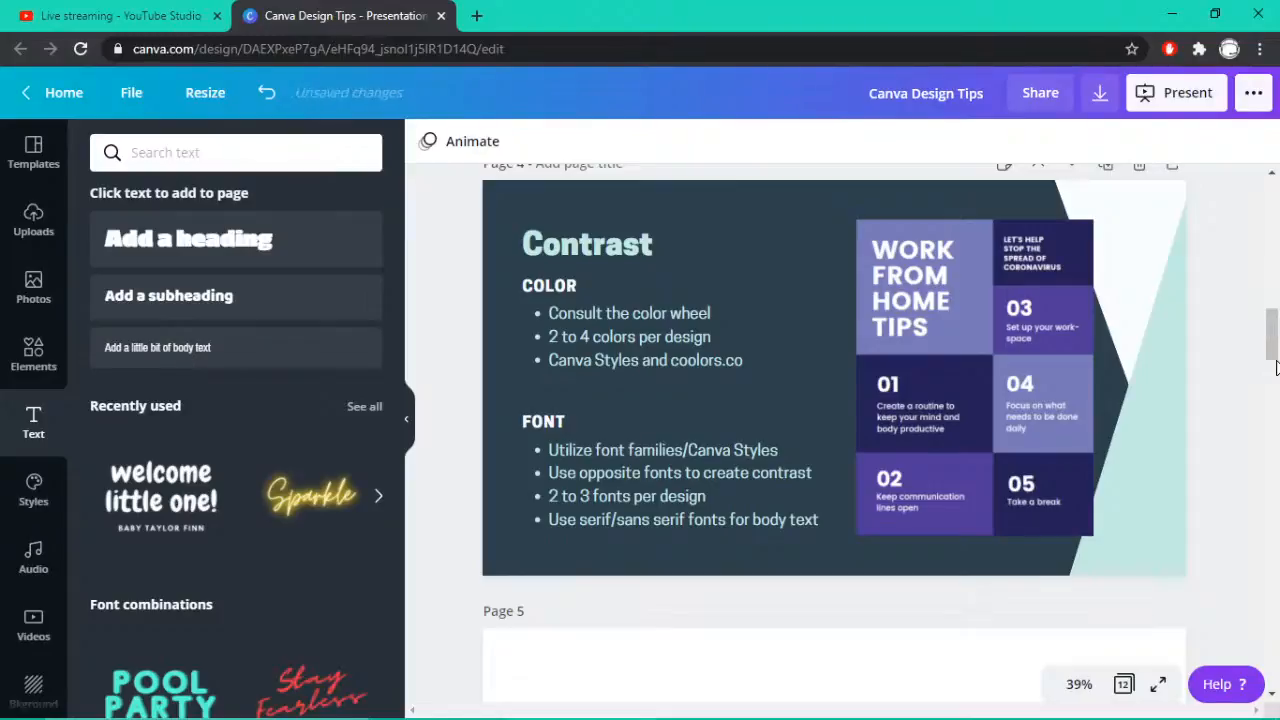
mouse_move(1275, 368)
left_mouse_down()
mouse_move(1273, 400)
mouse_move(1273, 350)
mouse_move(1275, 390)
left_mouse_up()
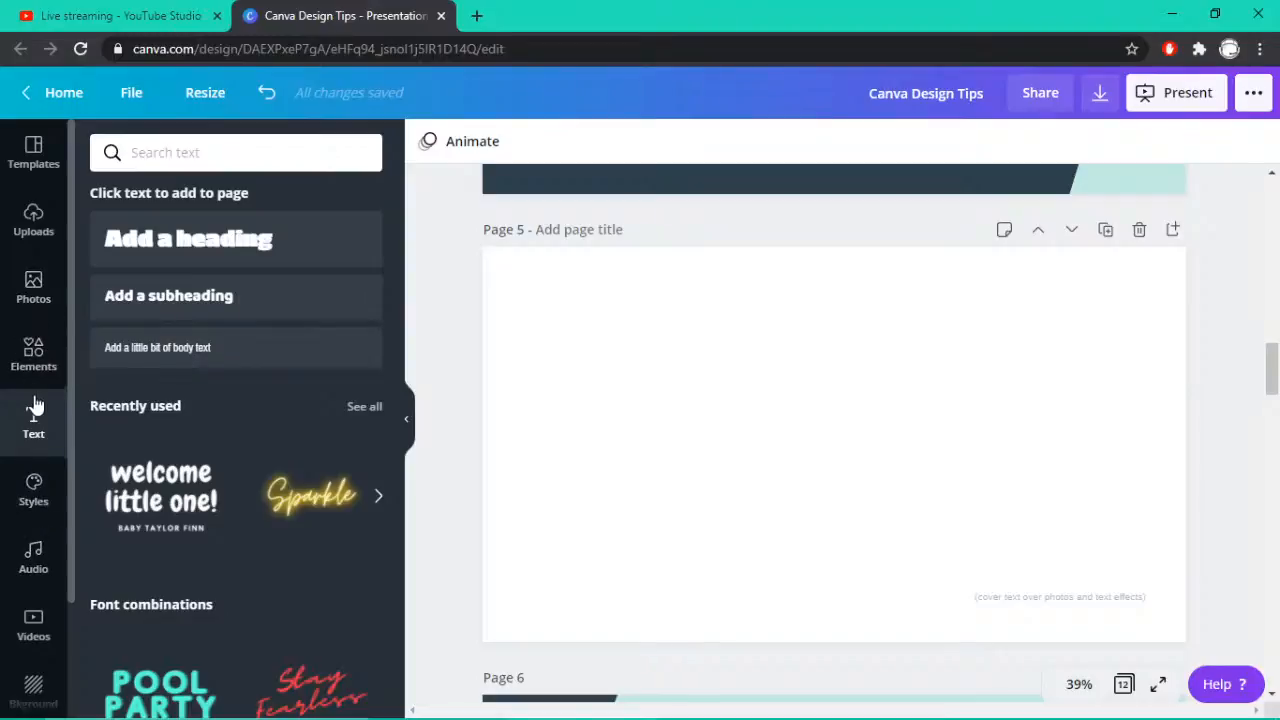
left_click(30, 516)
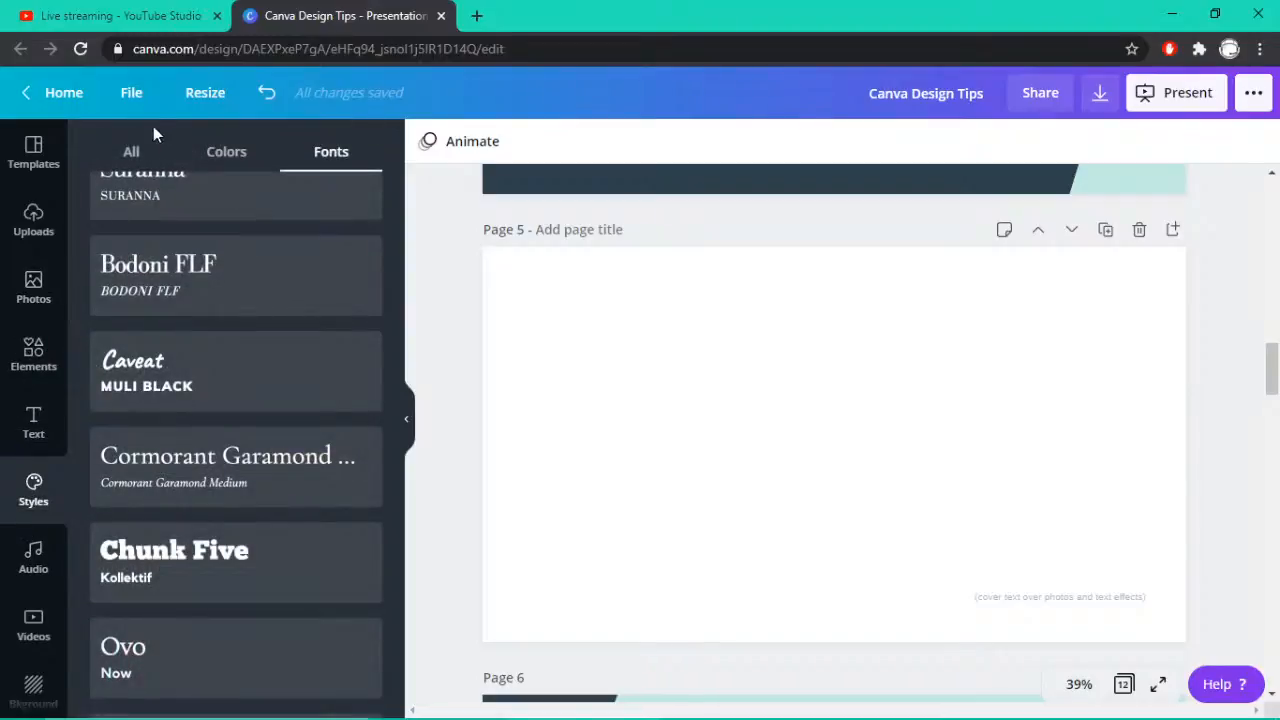
left_click(116, 161)
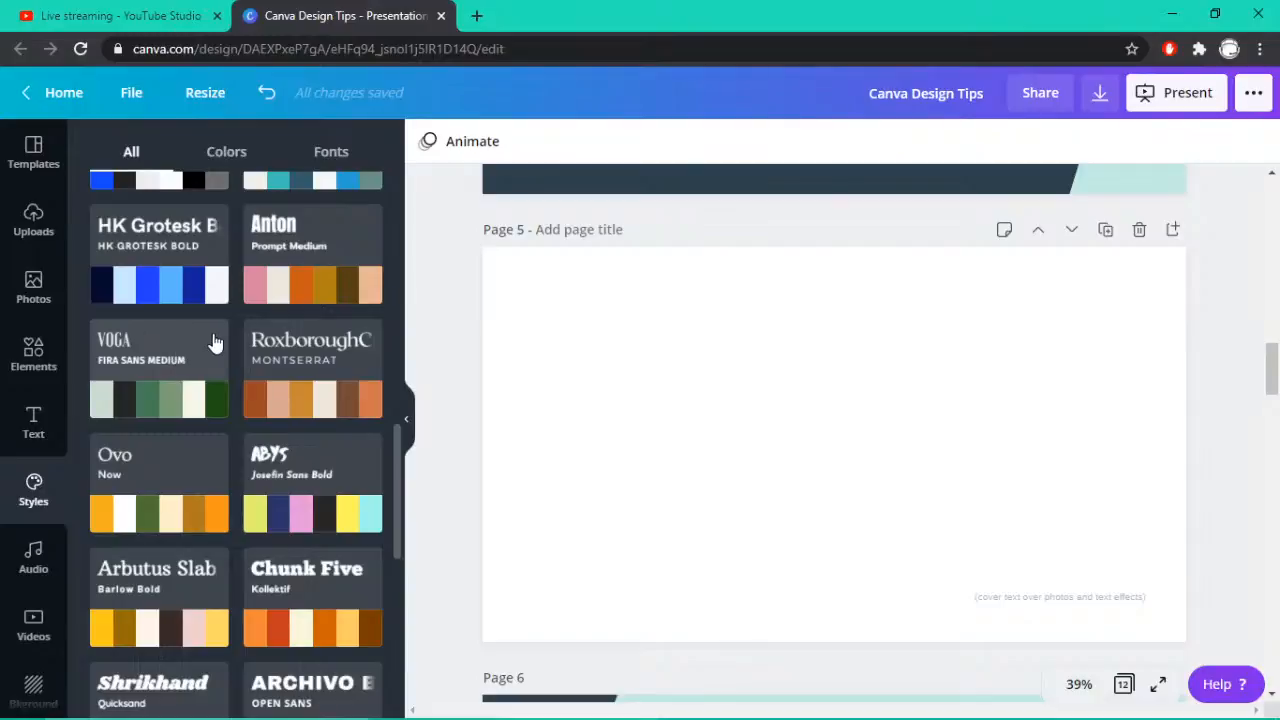
left_click(214, 342)
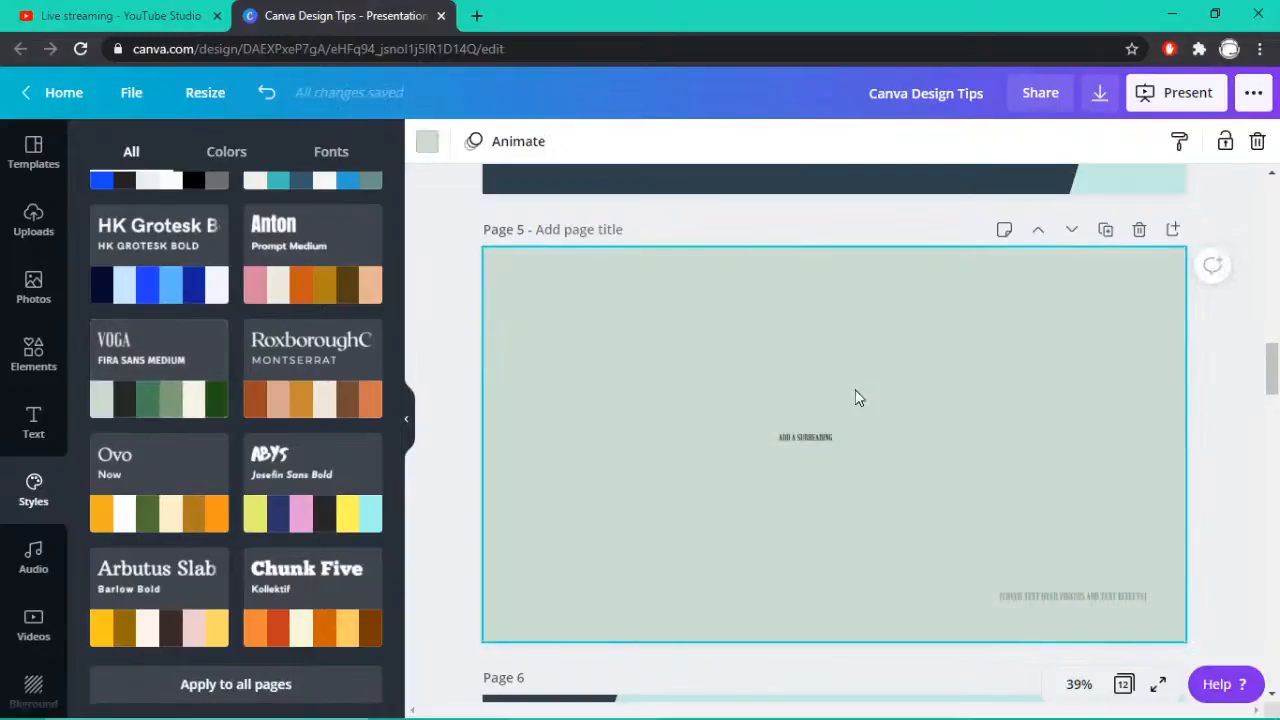
Enlarge the tiny "Add a subheading" text on page 5 to a font size of about 70.6
left_click(808, 440)
left_click_drag(778, 432, 622, 368)
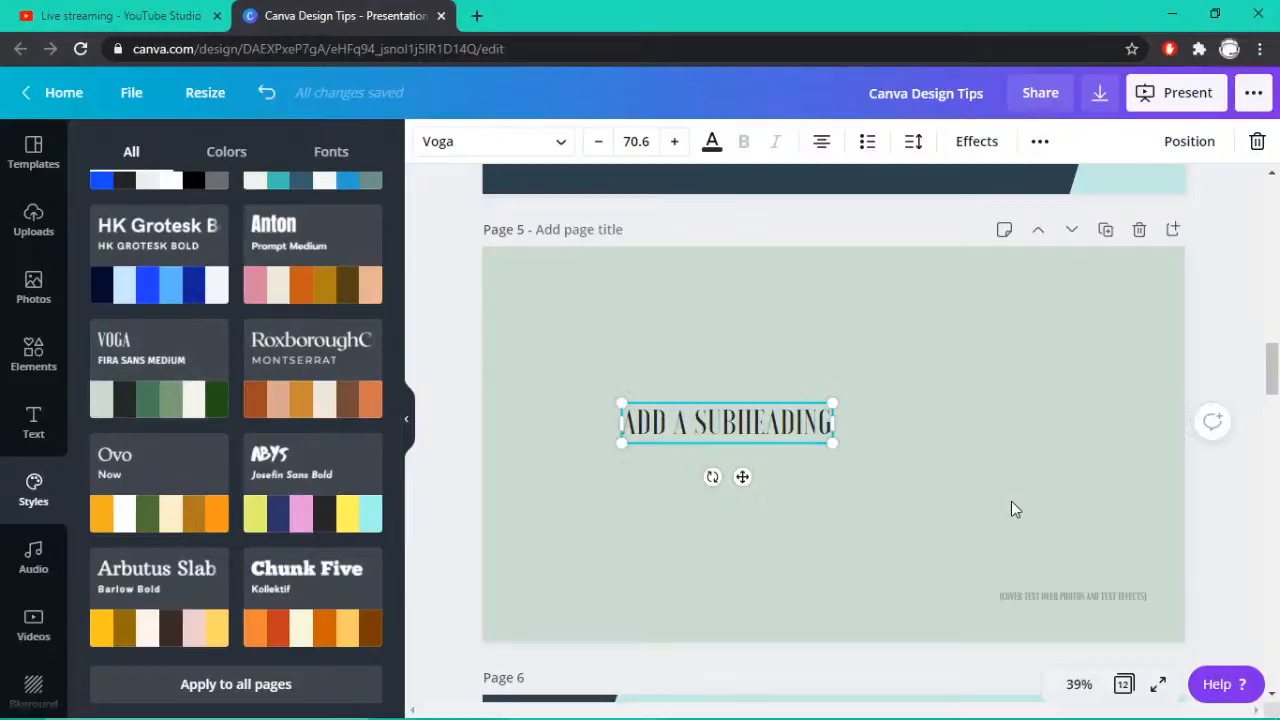
left_click(1046, 608)
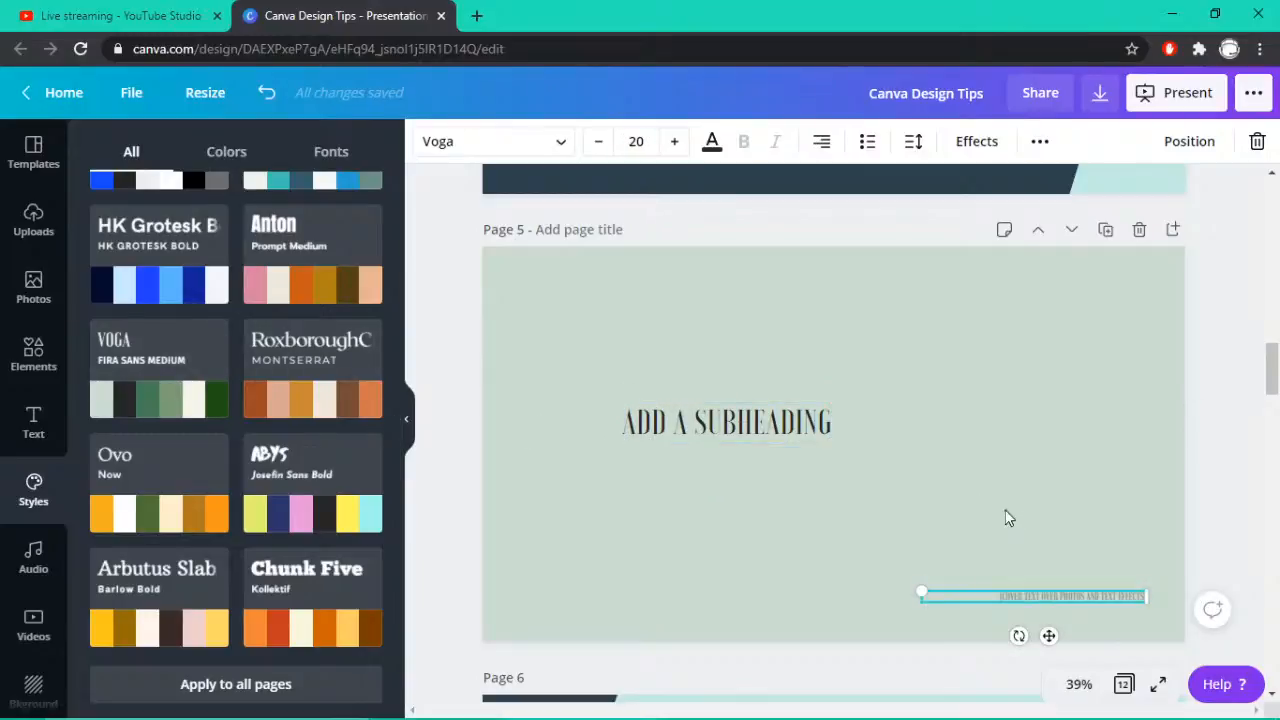
left_click(962, 481)
left_click(778, 416)
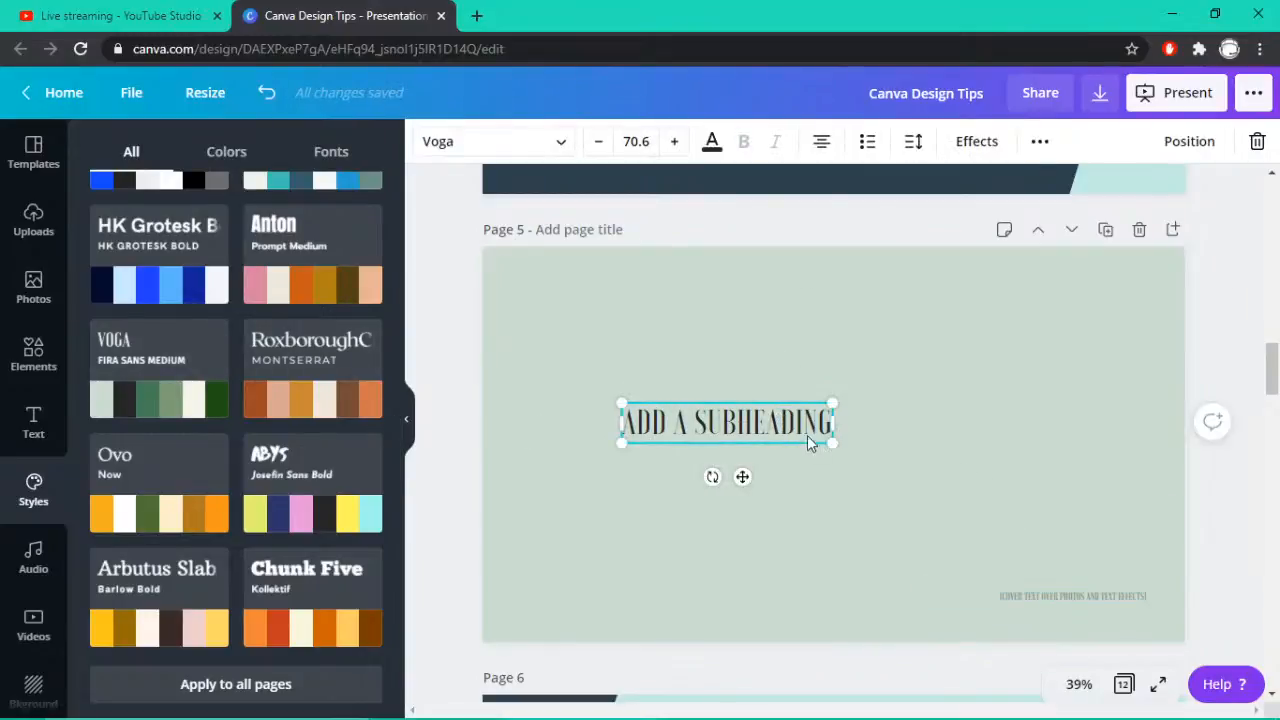
double_click(722, 430)
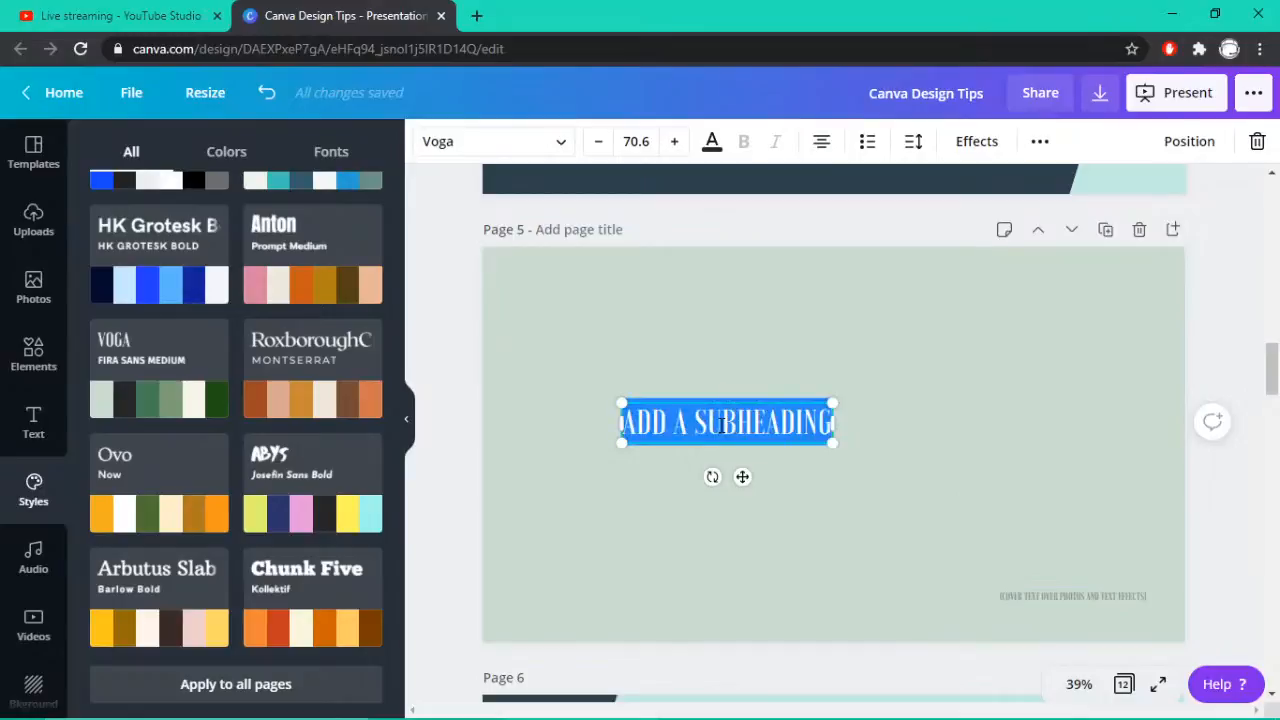
left_click(873, 358)
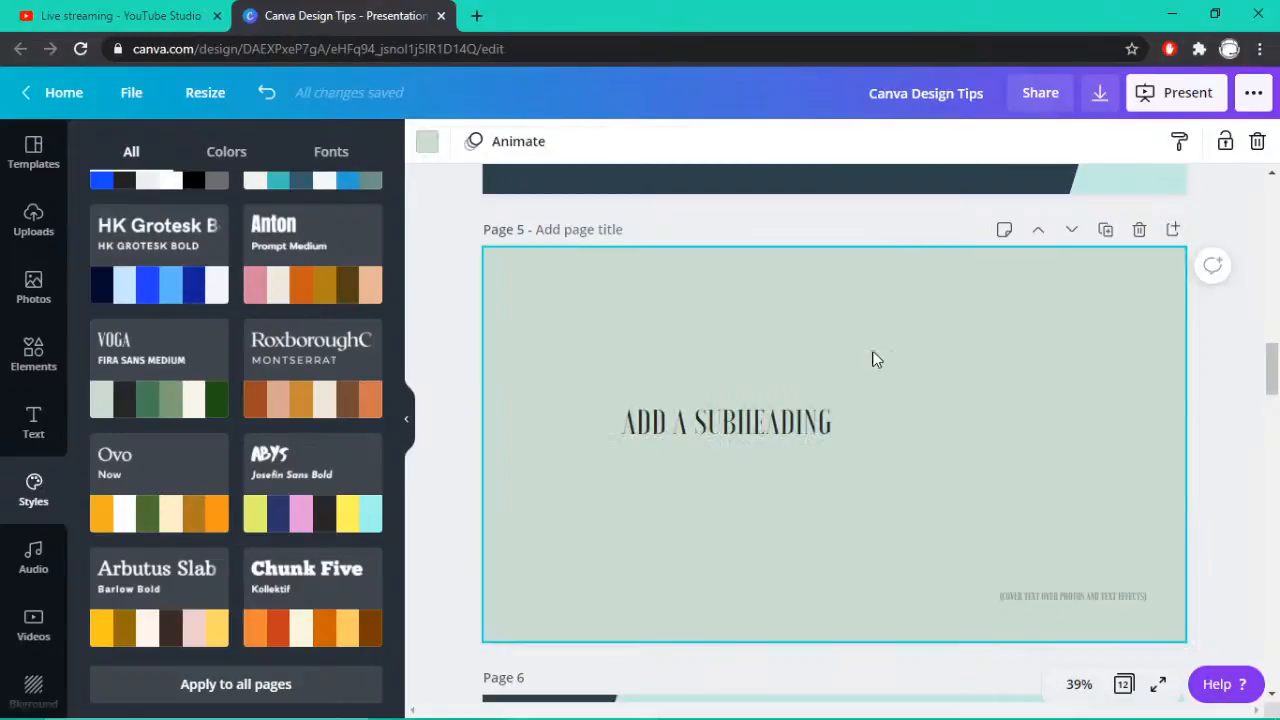
left_click(762, 424)
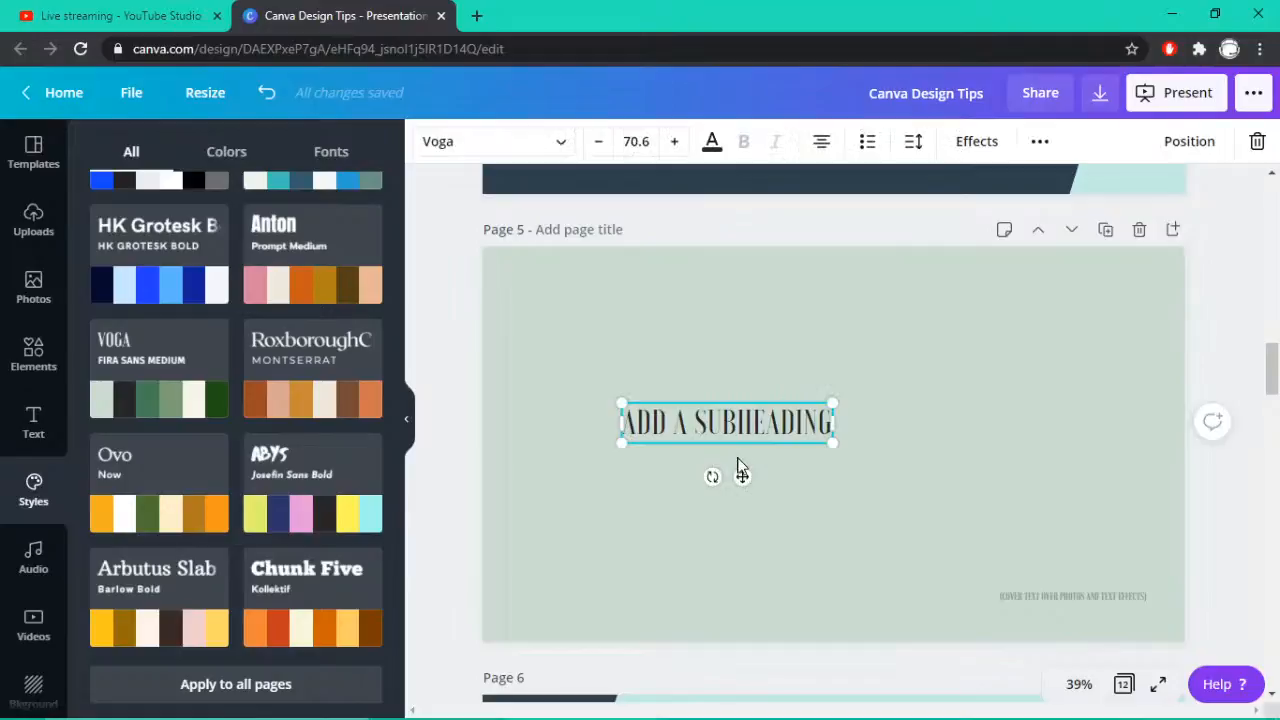
left_click(732, 430)
key("ctrl+a")
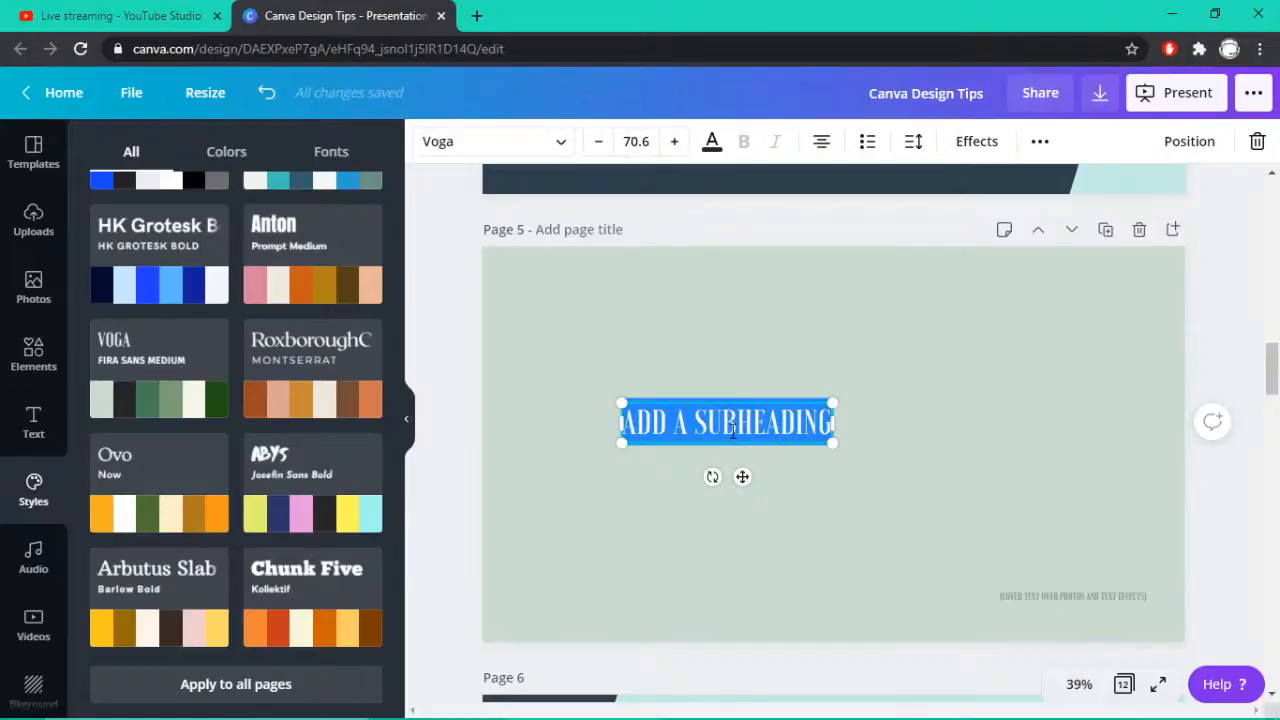
left_click(729, 360)
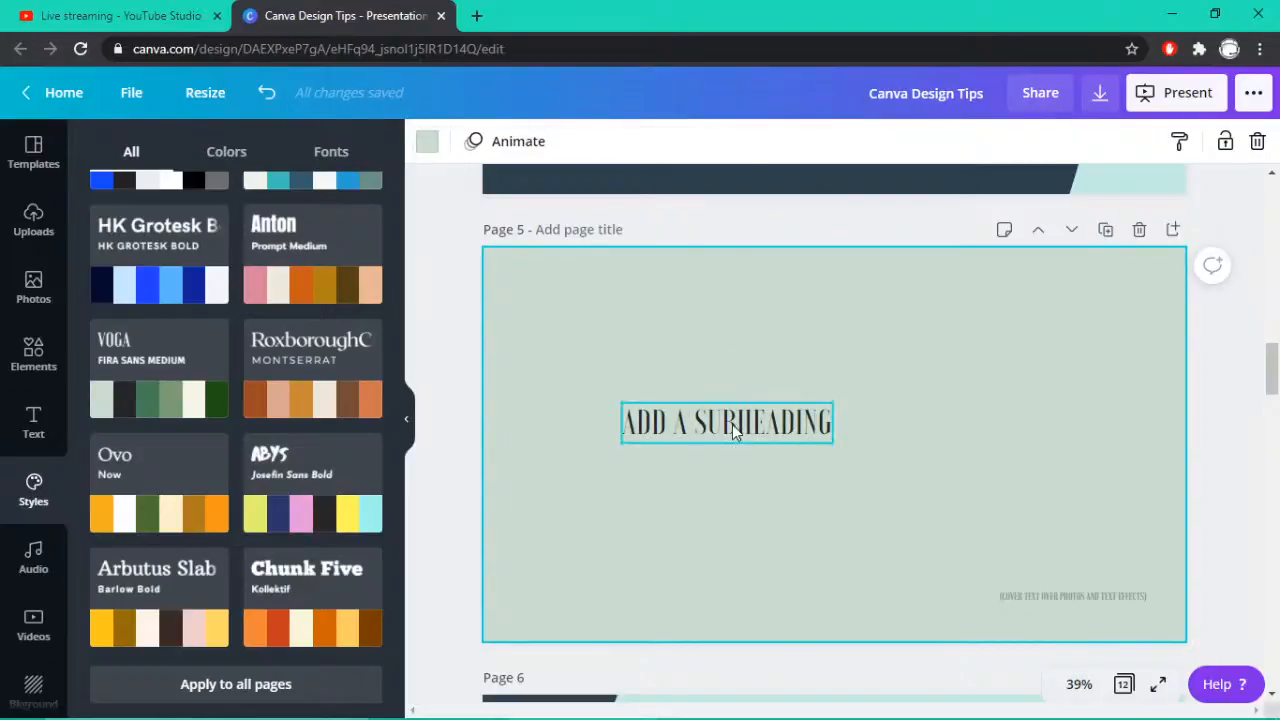
Move the subheading up on page 5 and enlarge it to a font size of about 145
left_click_drag(727, 396, 708, 318)
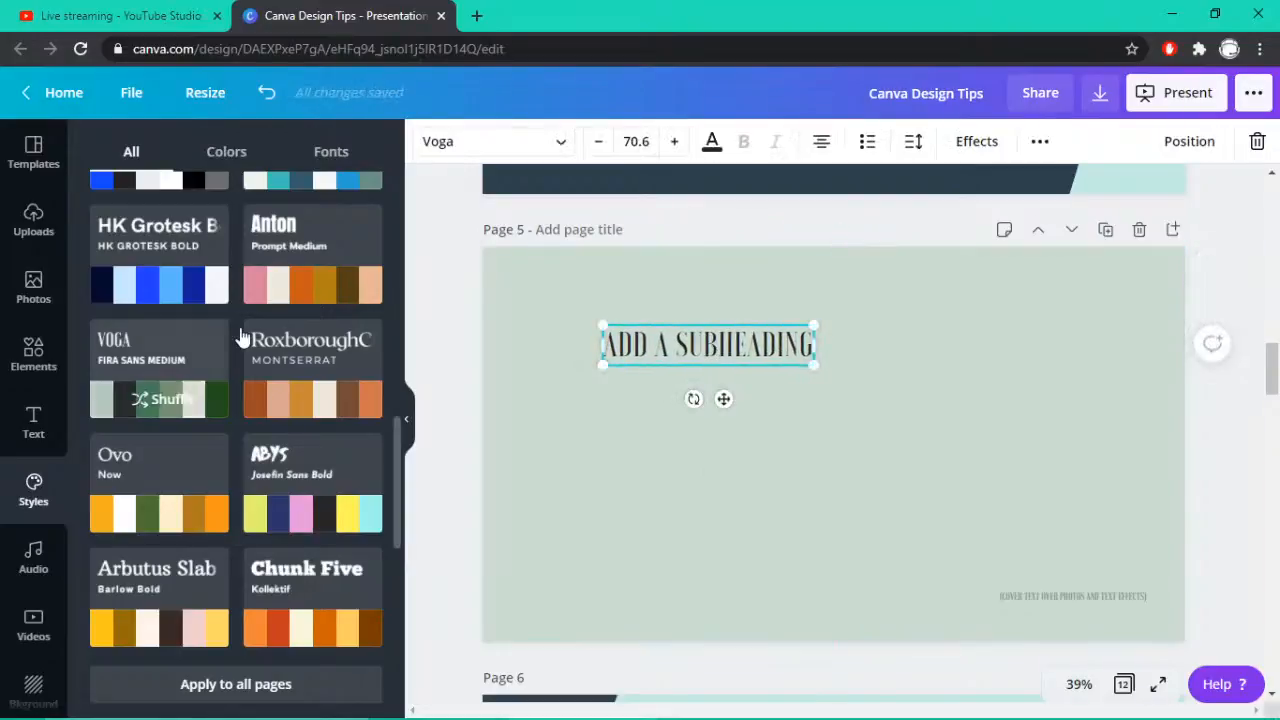
left_click_drag(814, 364, 821, 532)
Replace the subheading text with "EXAMPLE" and place it in the upper-left corner of page 5
double_click(845, 357)
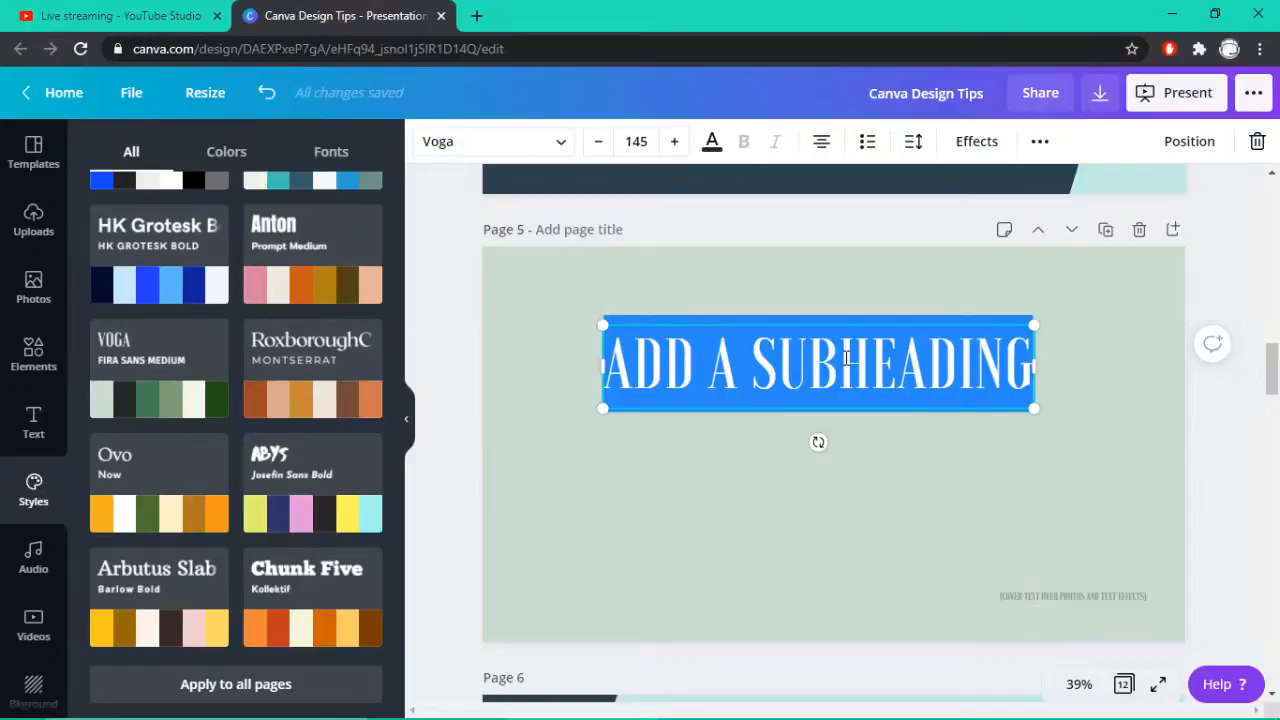
type("EXAMPLE")
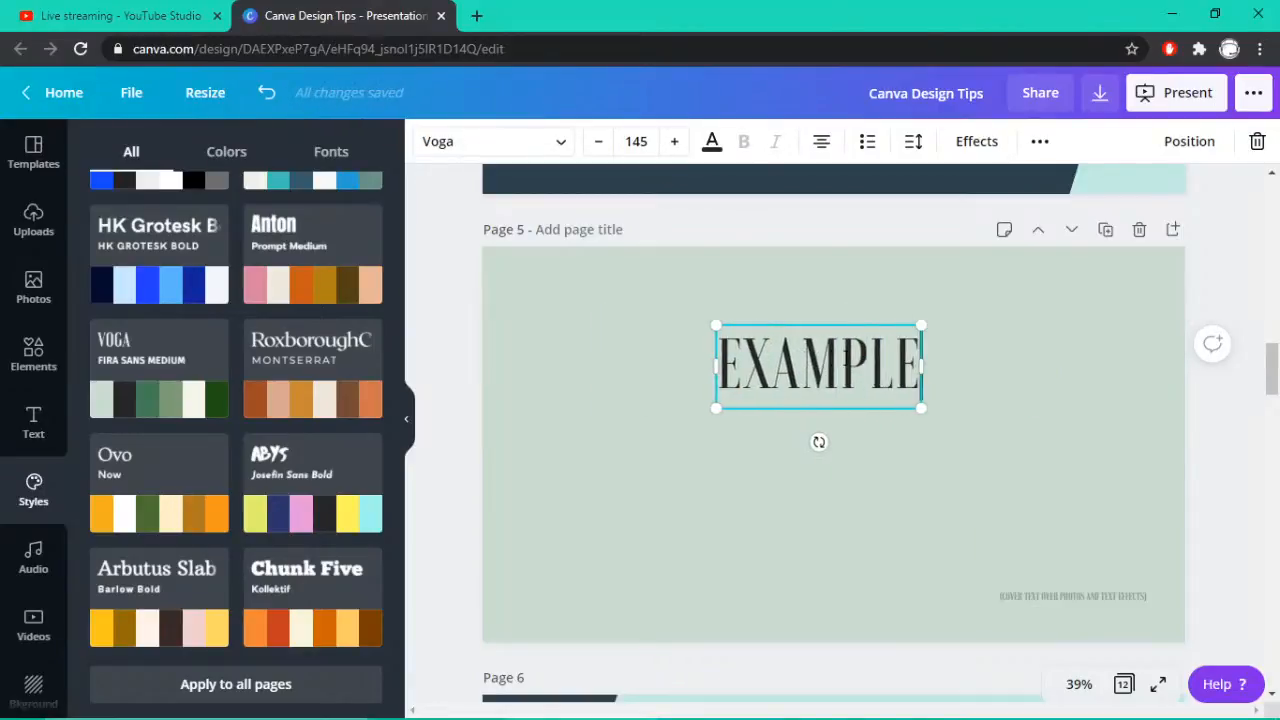
left_click(898, 475)
left_click_drag(845, 360, 664, 319)
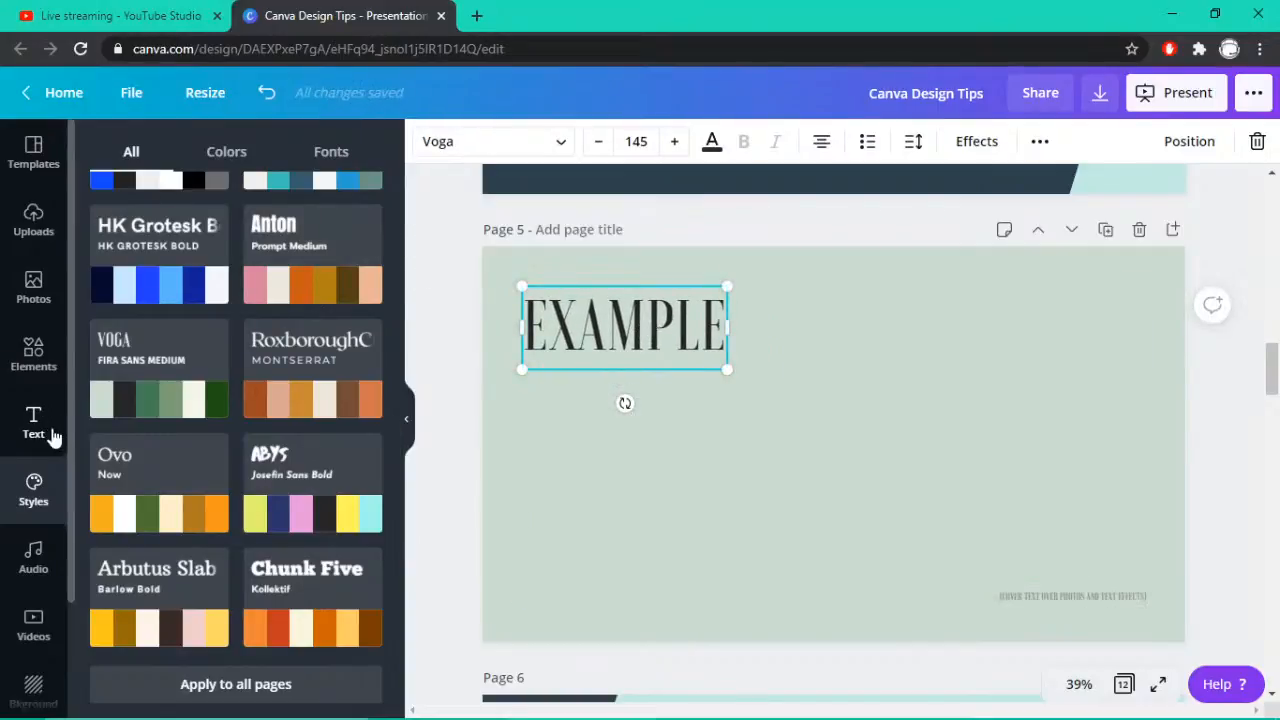
Reapply the Voga and Fira Sans Medium style to the whole of page 5
left_click(50, 434)
left_click(35, 490)
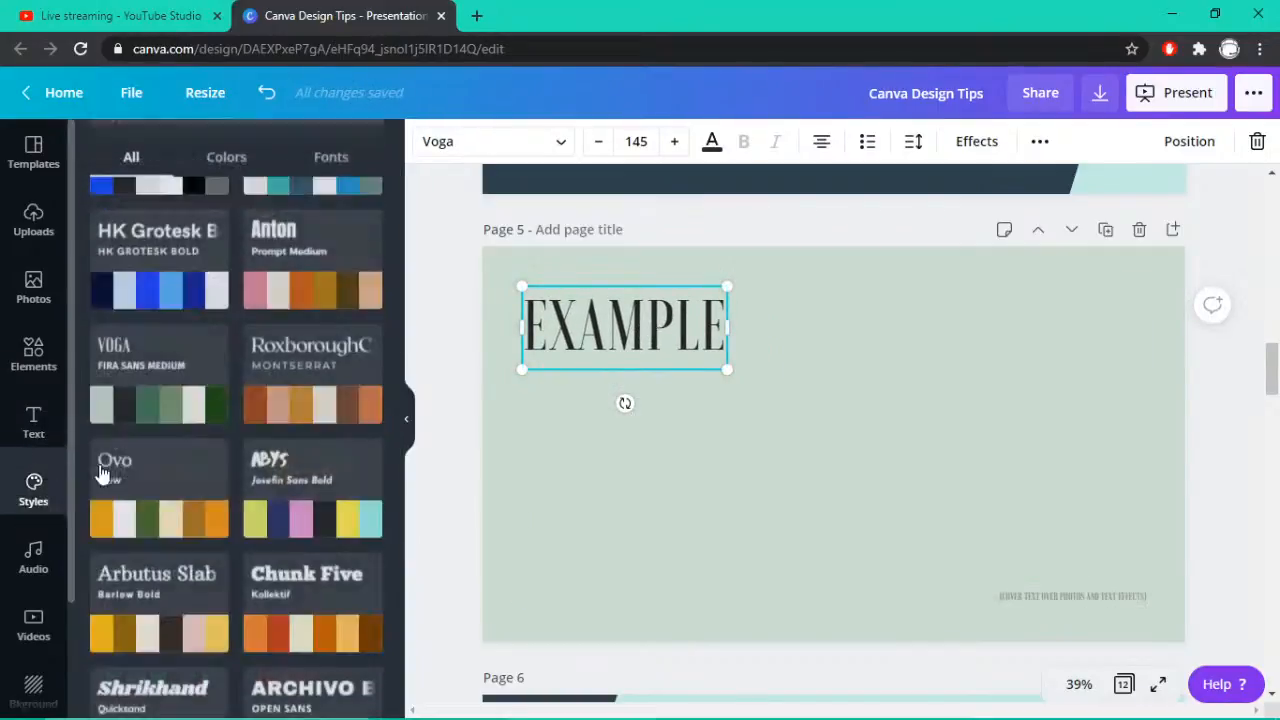
mouse_move(396, 466)
left_mouse_down()
mouse_move(416, 185)
mouse_move(388, 480)
mouse_move(395, 457)
left_mouse_up()
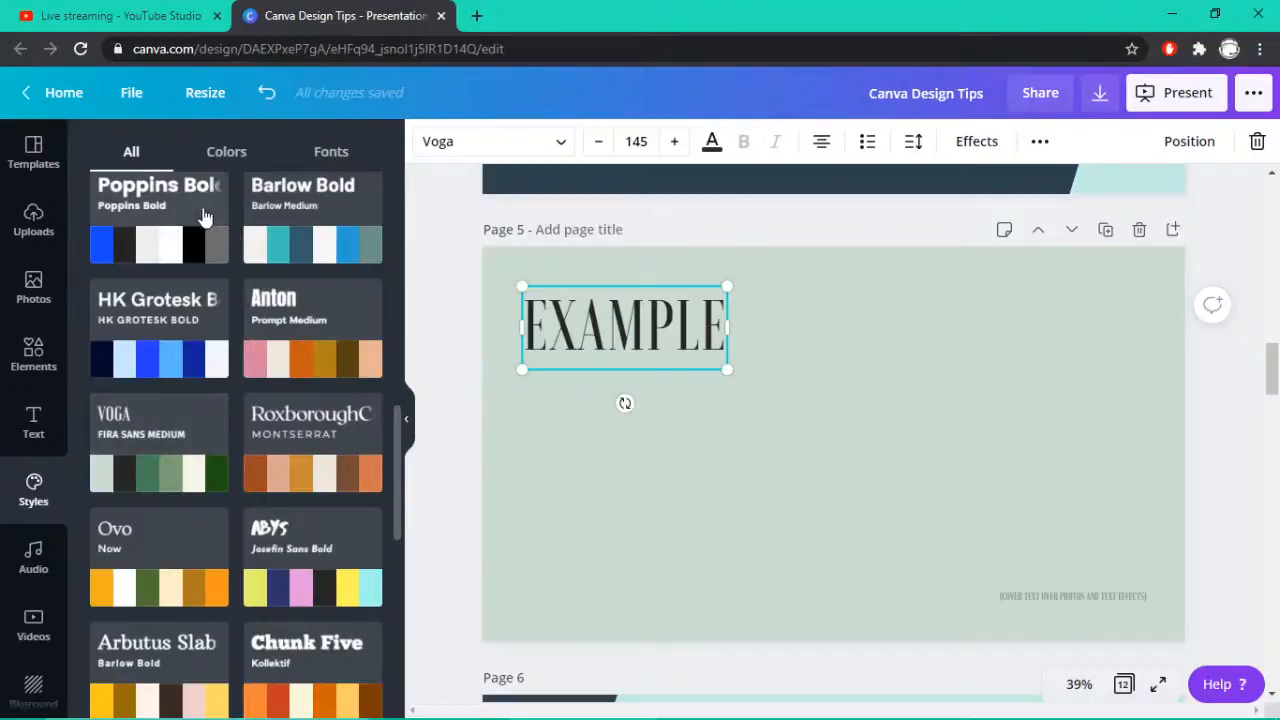
left_click(572, 150)
left_click(576, 152)
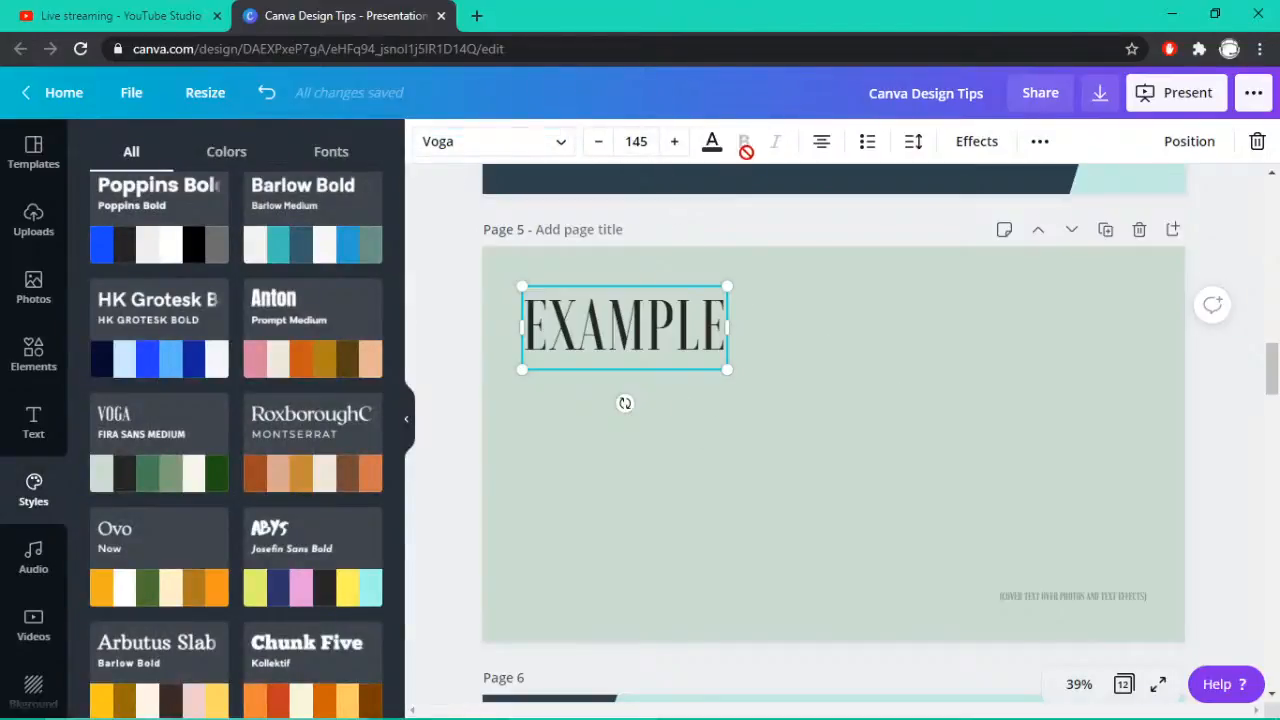
left_click(835, 446)
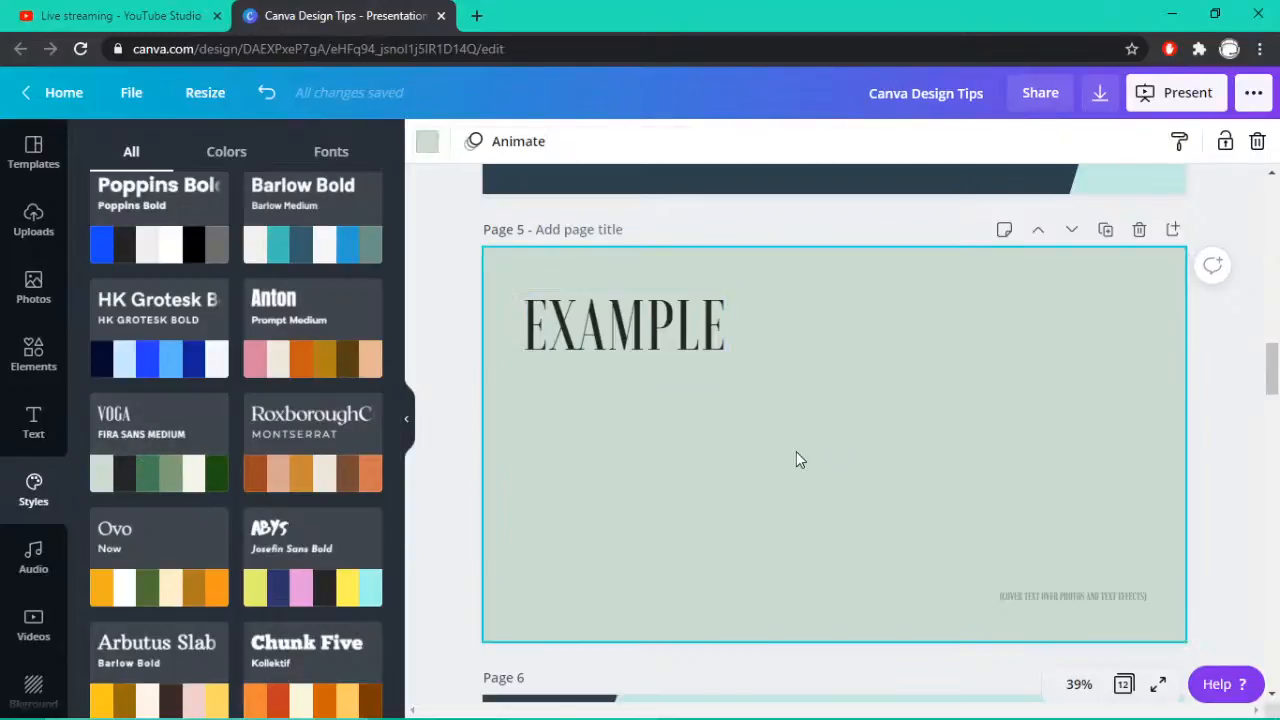
left_click(138, 447)
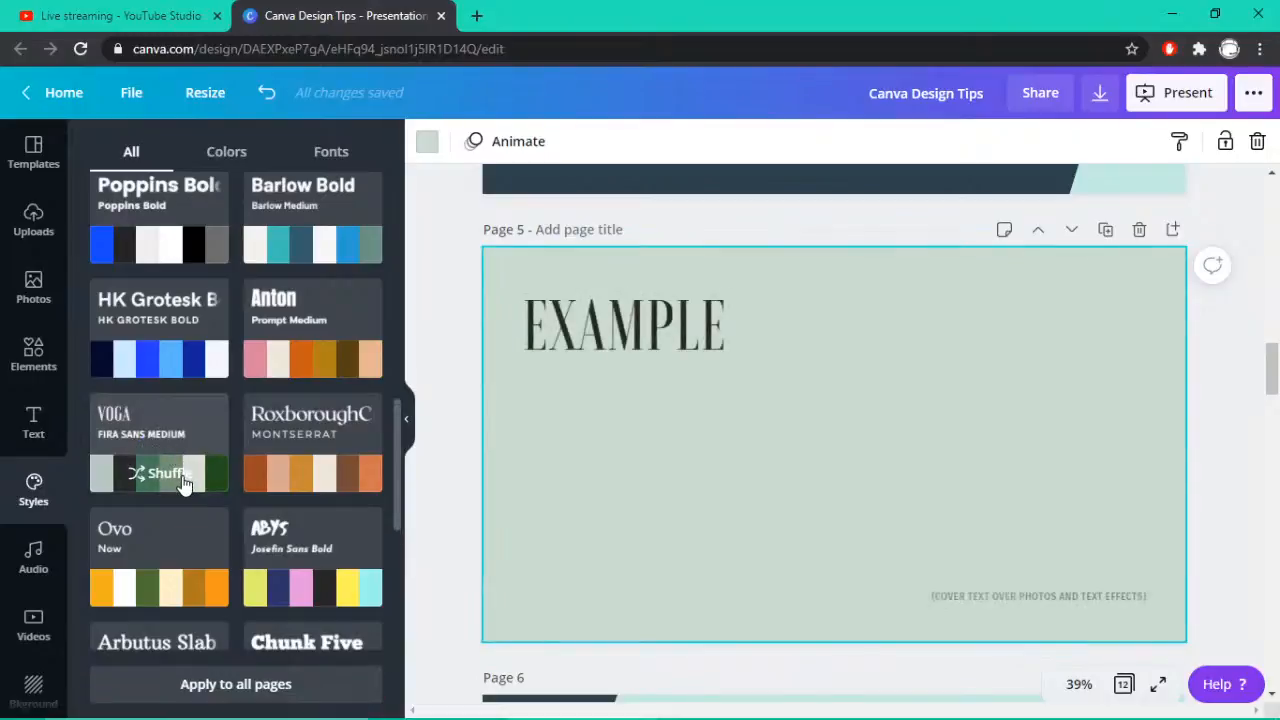
Shuffle the Voga style's colors on page 5 through several combinations, ending on the light green background with dark text
left_click(140, 477)
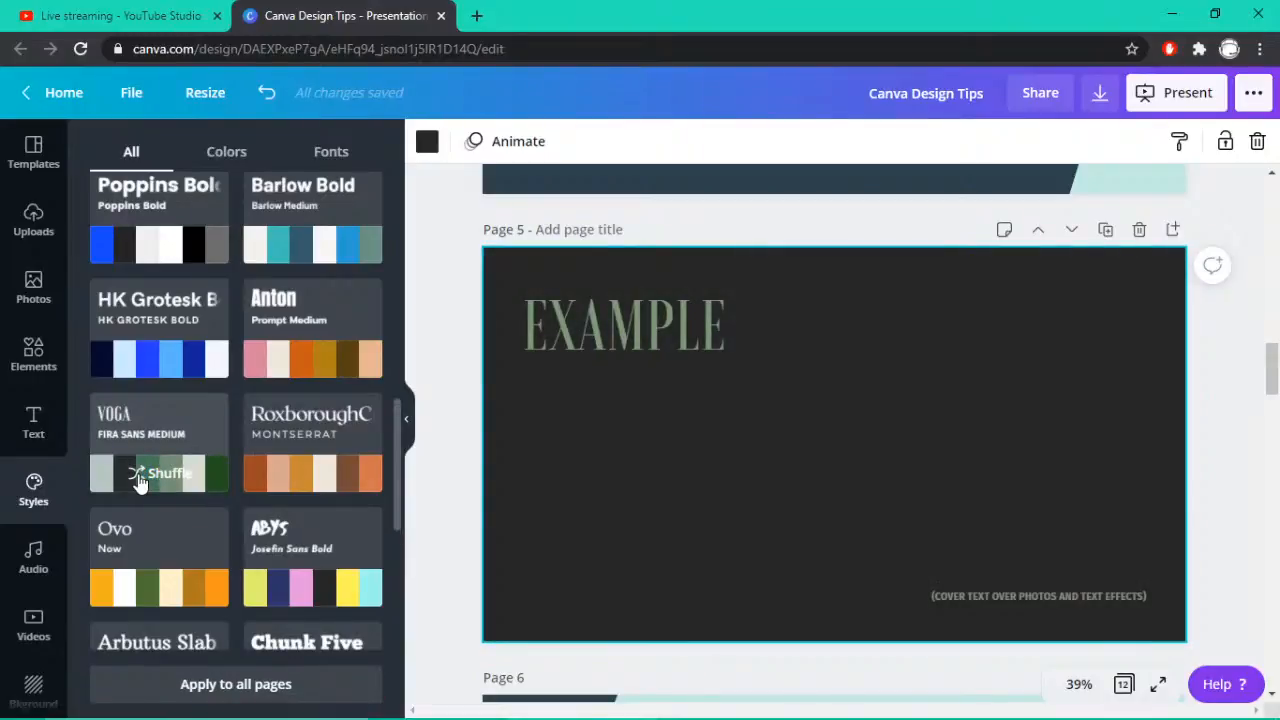
left_click(141, 479)
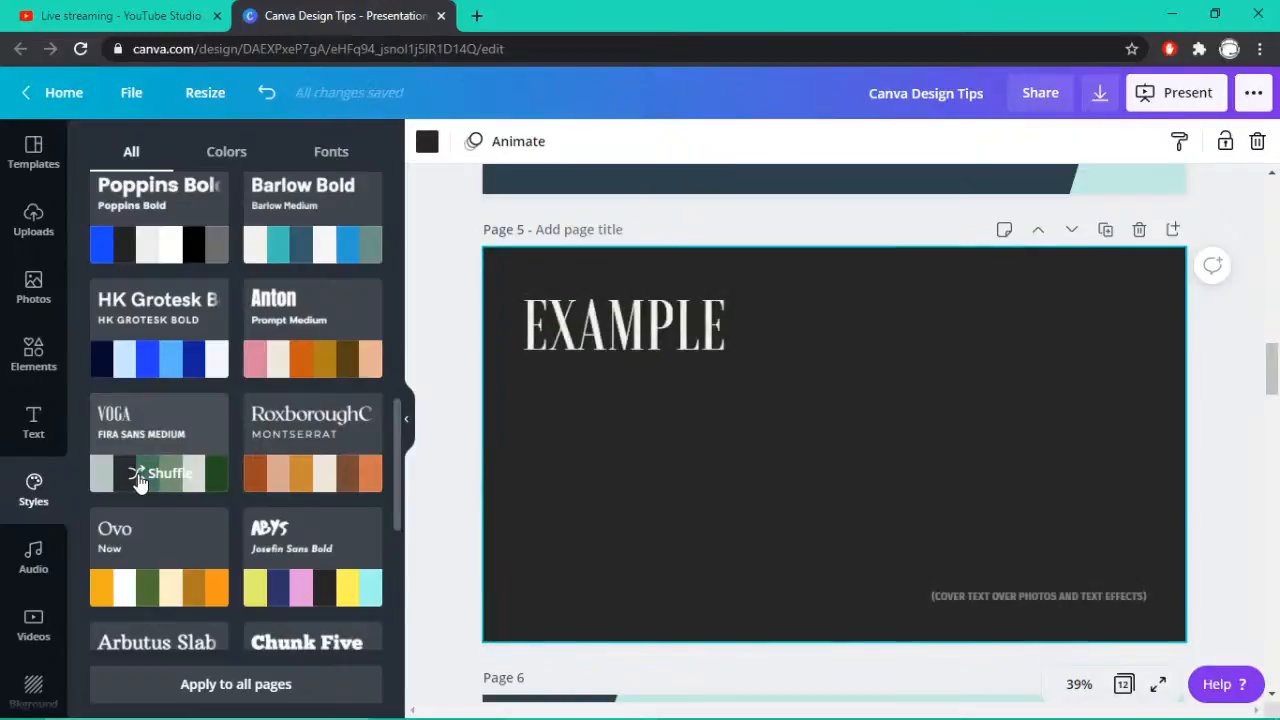
left_click(150, 484)
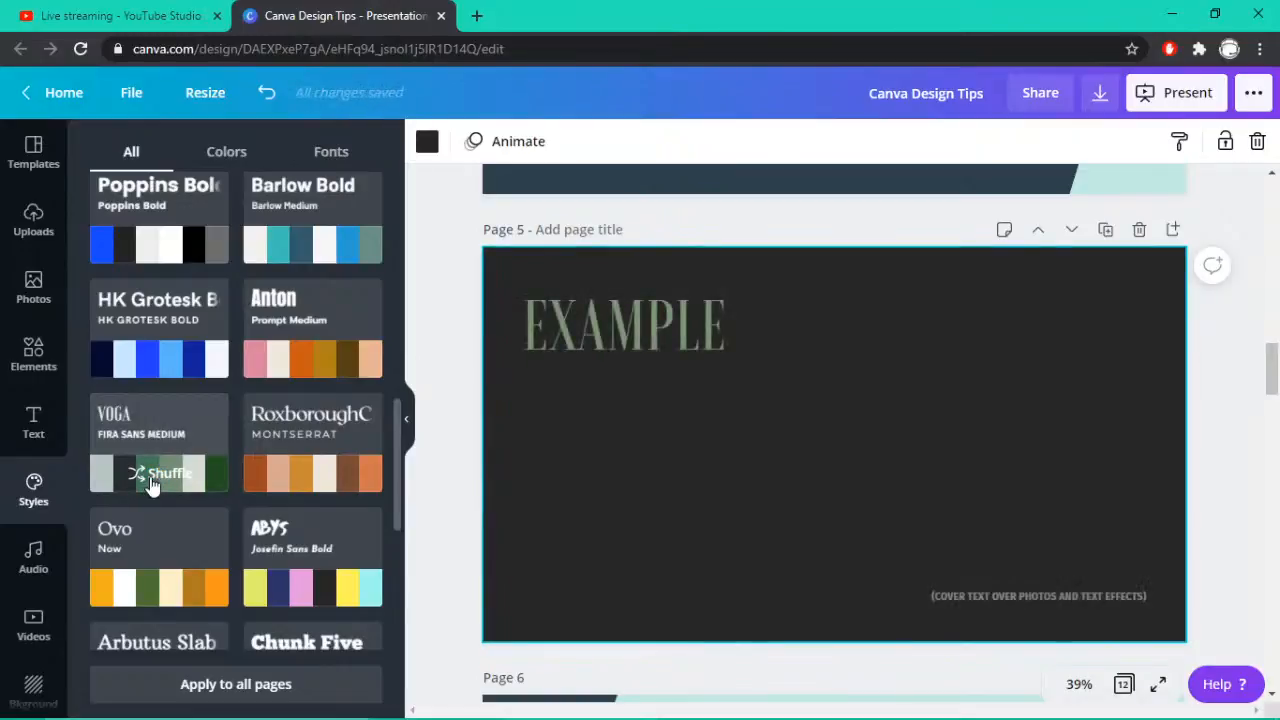
left_click(150, 484)
left_click(150, 484)
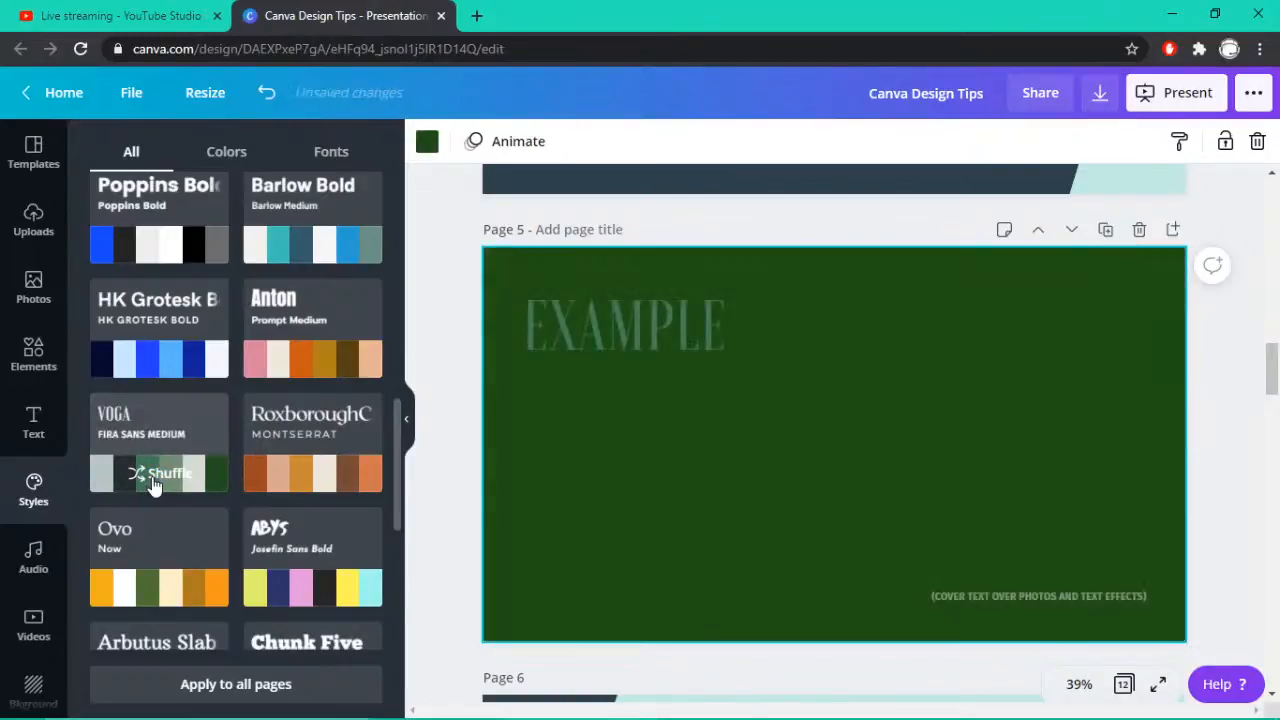
left_click(150, 484)
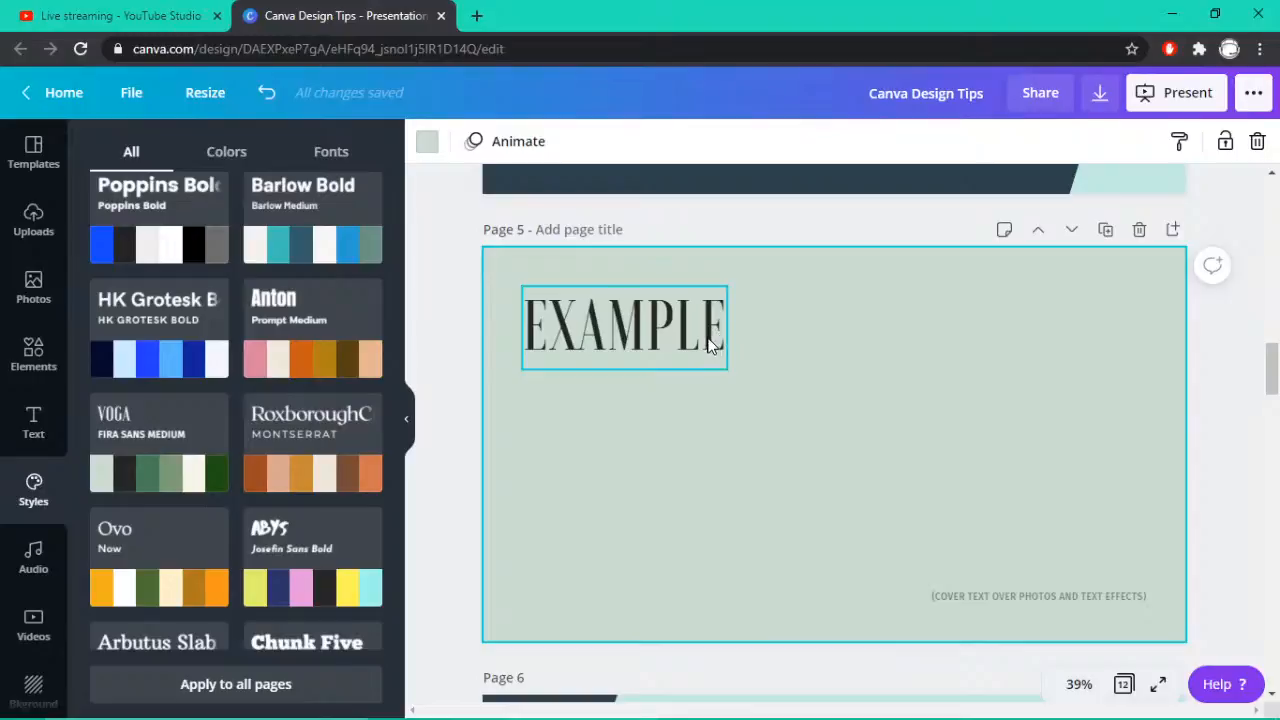
Add the trending photo of four colored blocks with hard shadows to page 5
left_click(34, 290)
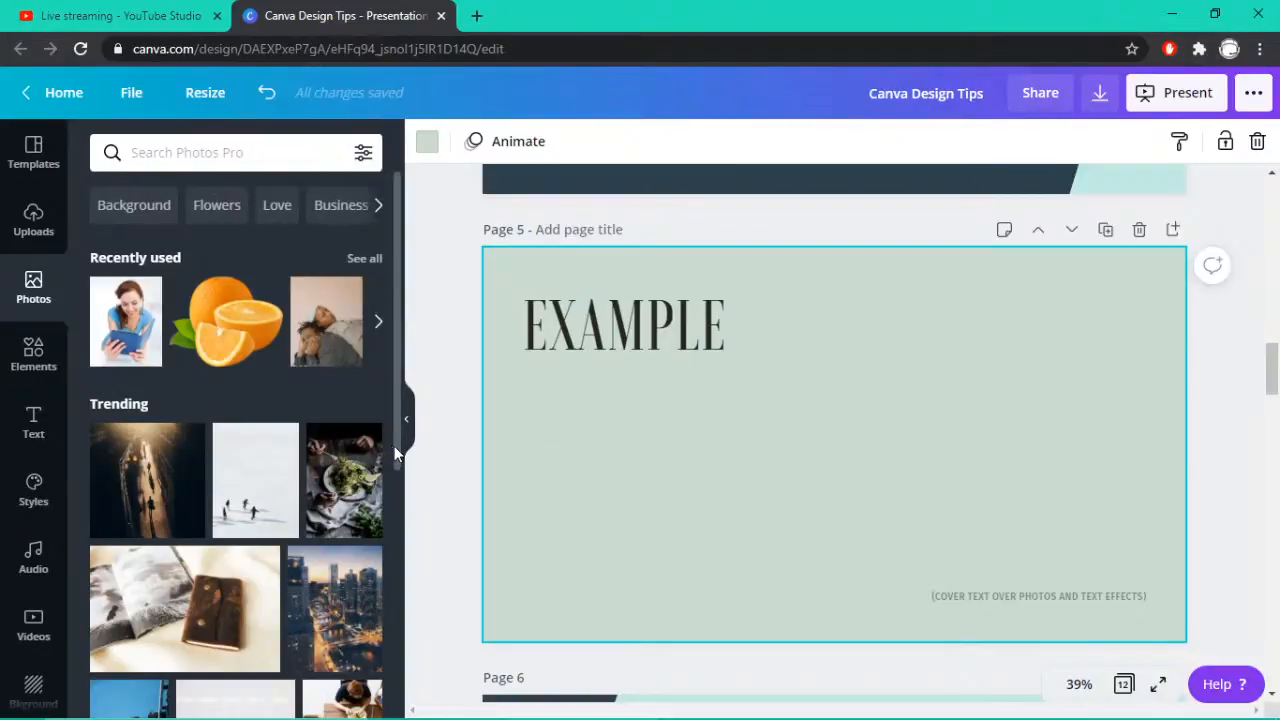
left_click_drag(396, 450, 396, 546)
scroll(393, 570, "down", 5)
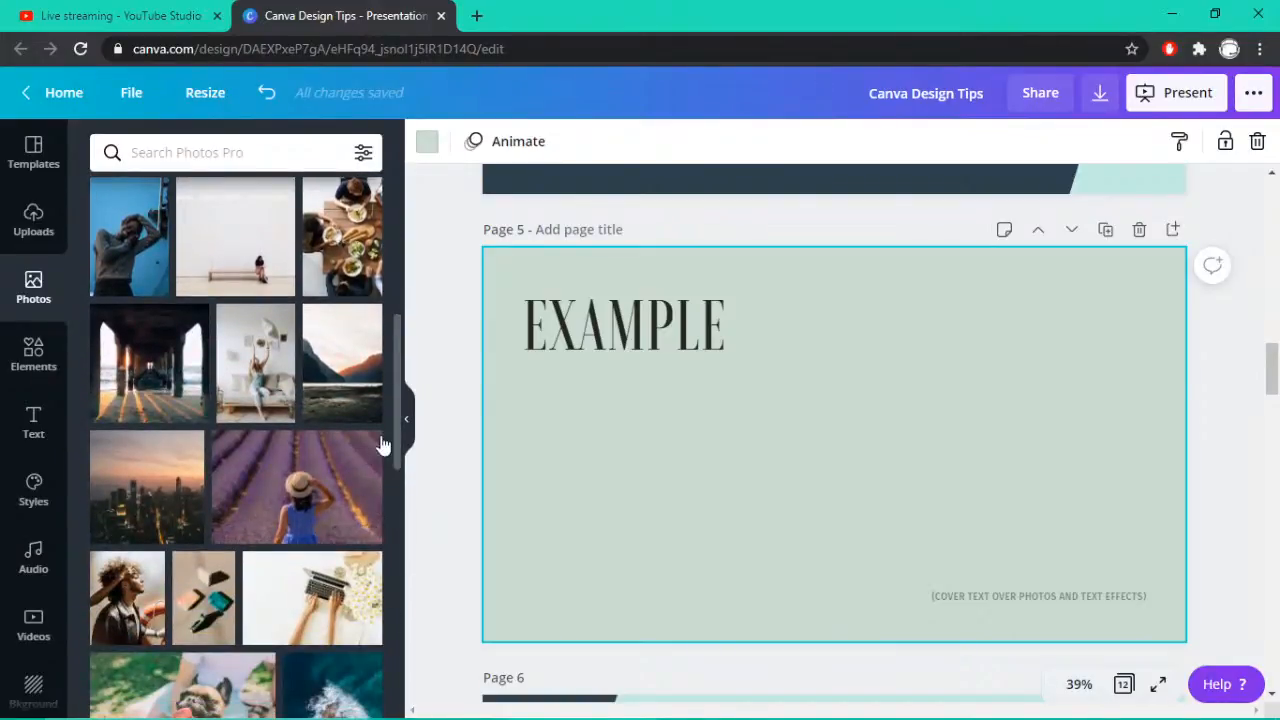
left_click(200, 610)
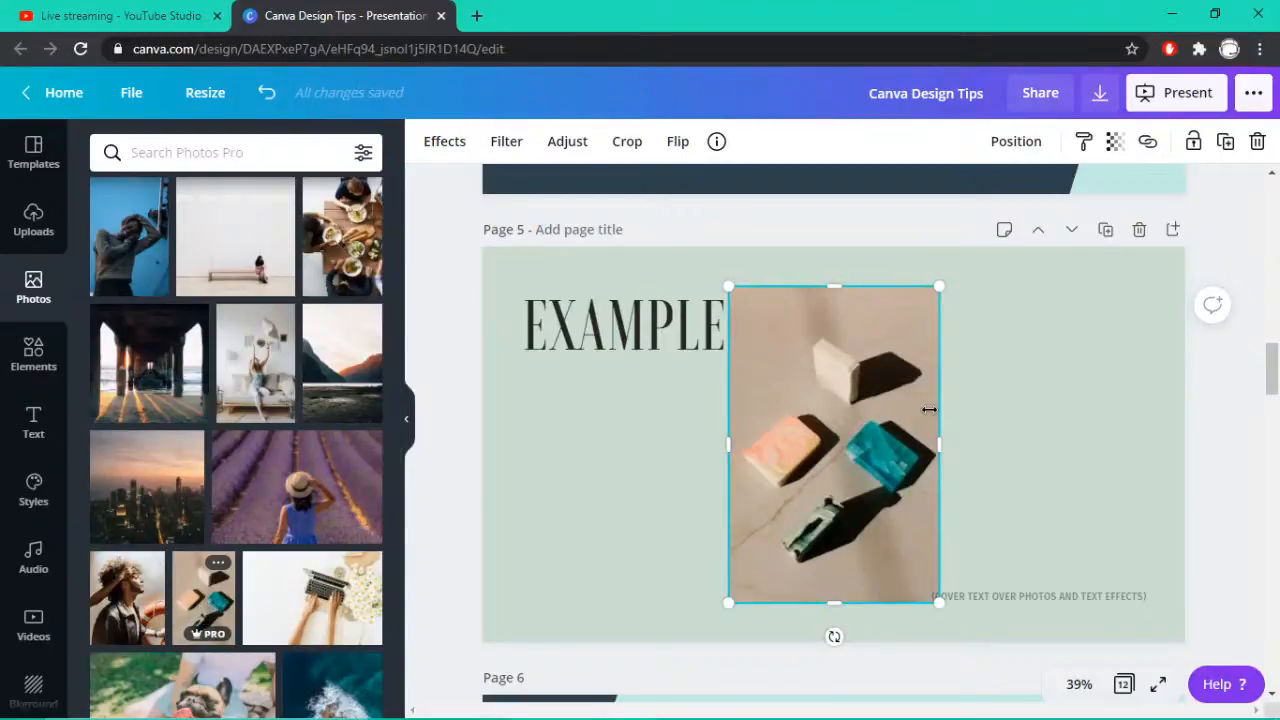
Delete the "(cover text over photos and text effects)" note from page 5
left_click(1005, 596)
left_click(1007, 605)
key("Delete")
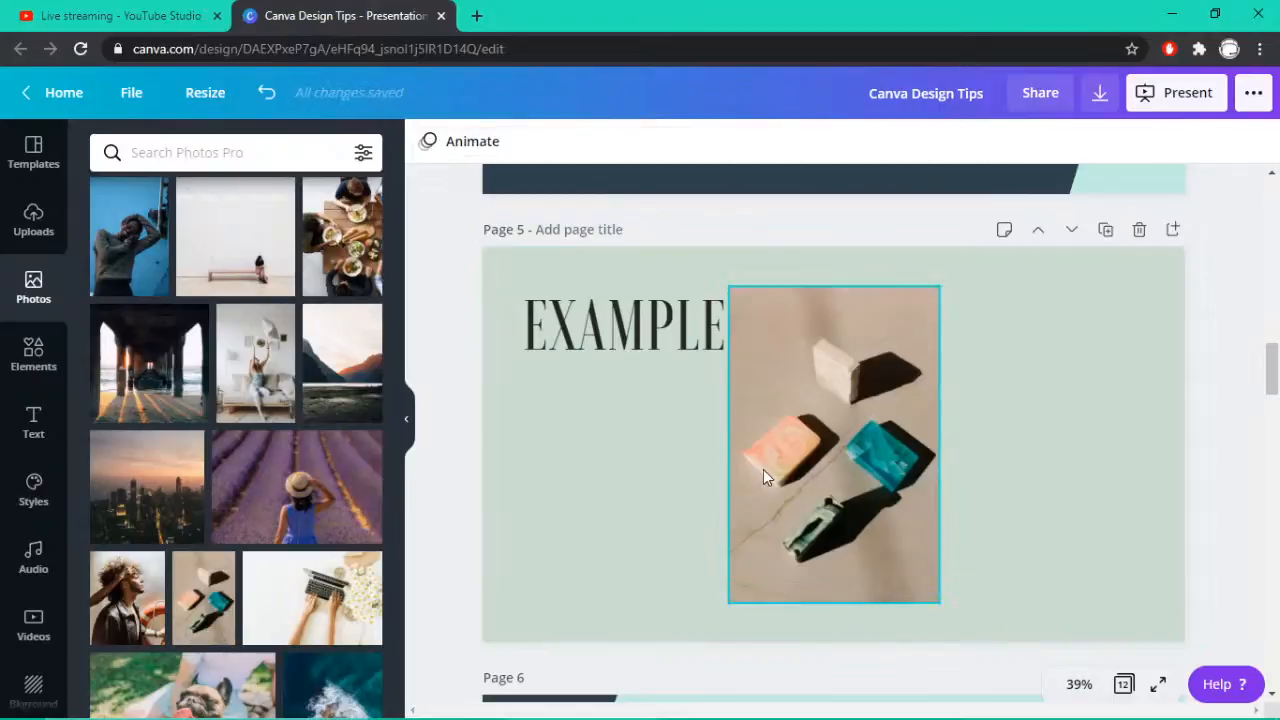
Move the photo of the colored blocks to the right side of page 5, vertically centered
left_click_drag(814, 443, 947, 449)
left_click_drag(1046, 421, 1016, 438)
left_click(865, 439)
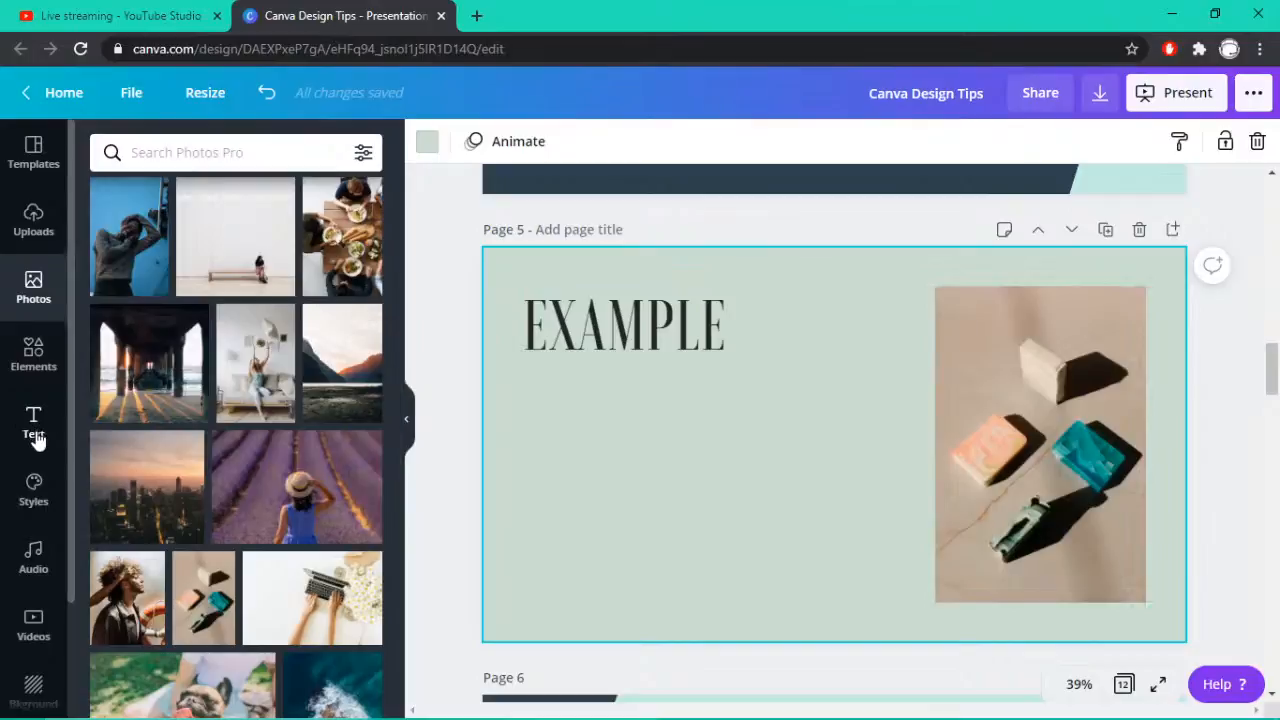
Add a subheading text box to page 5 and enlarge it to about size 36
left_click(33, 505)
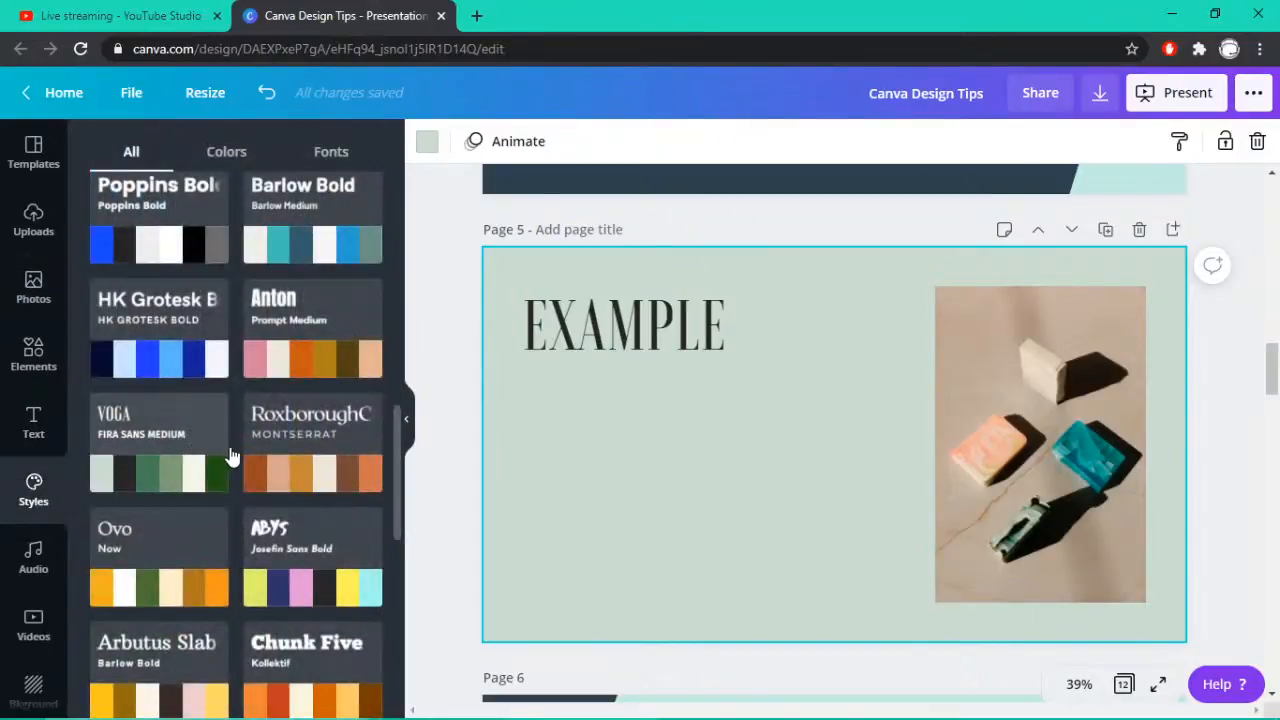
left_click(33, 424)
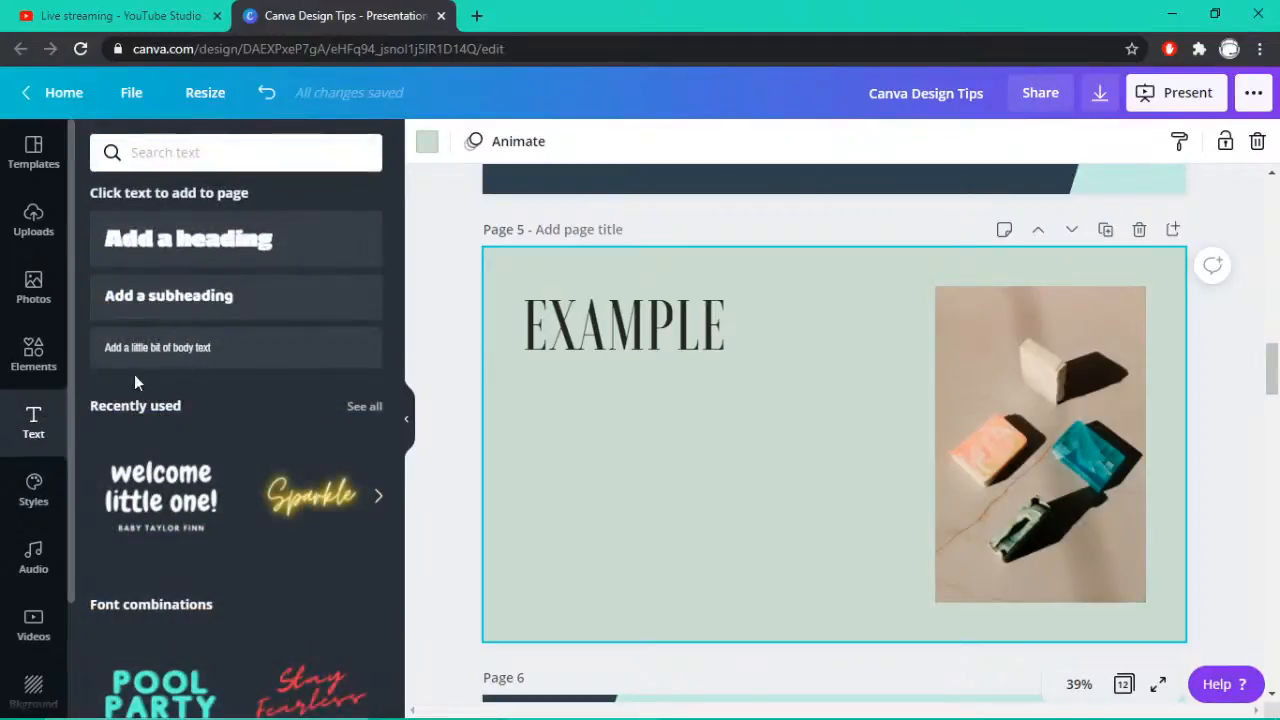
left_click(223, 294)
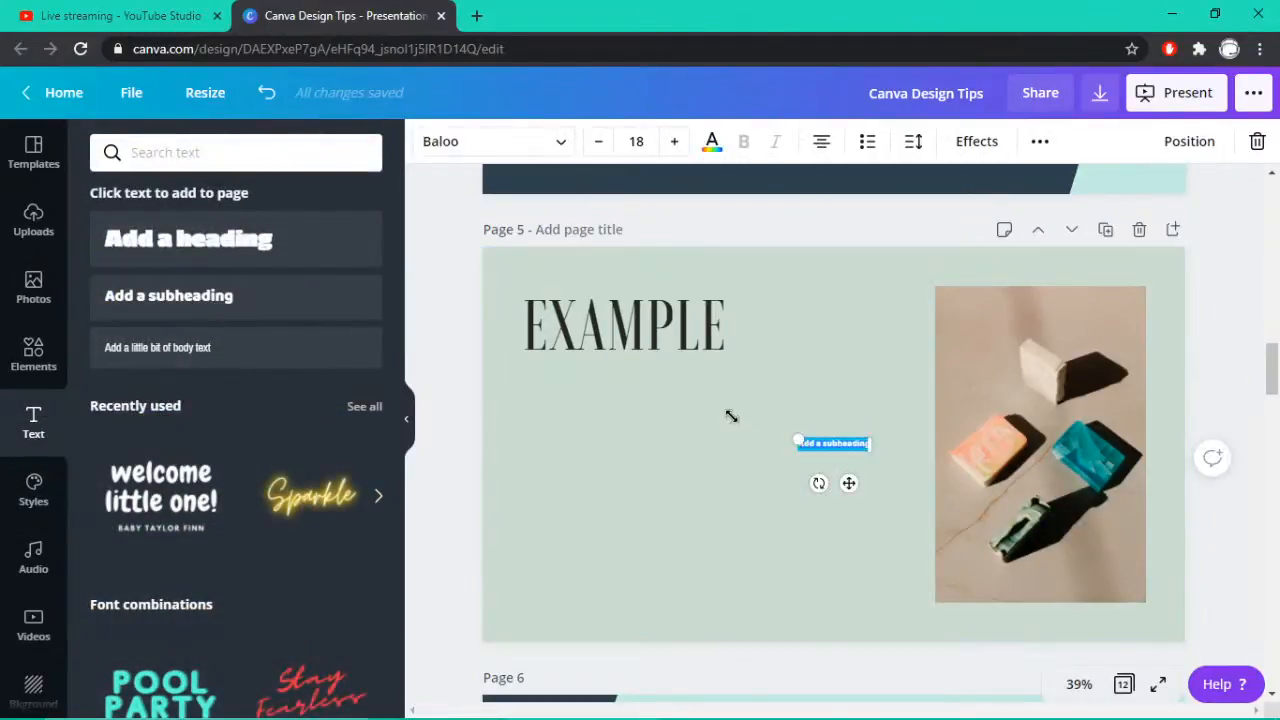
left_click_drag(731, 416, 726, 432)
Set the subheading's font to Fira Sans Medium
left_click(533, 148)
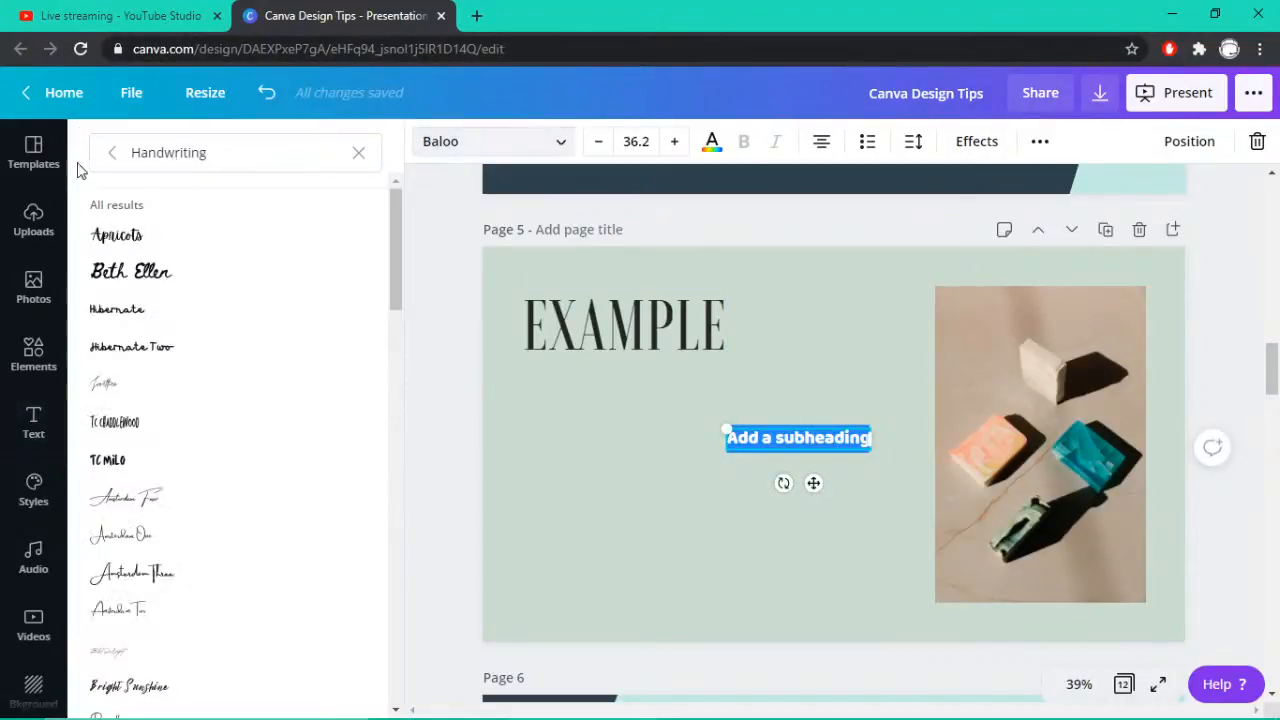
double_click(152, 158)
type("fir")
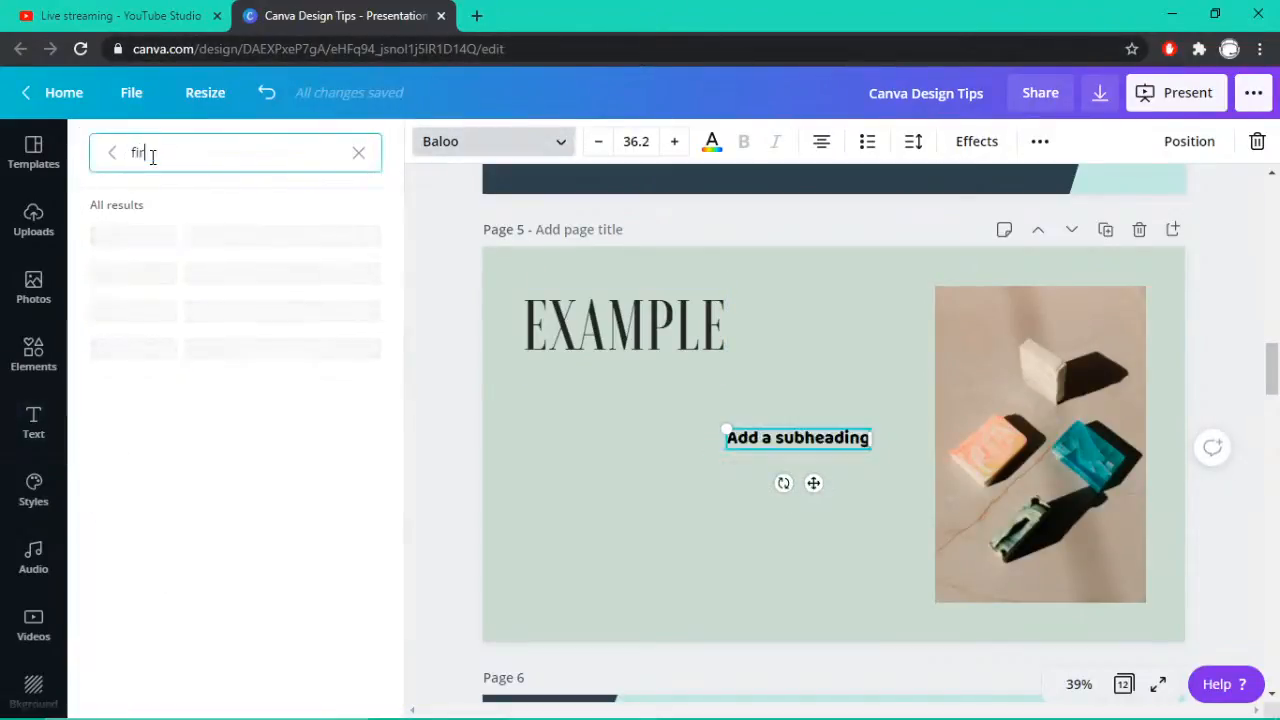
type("asans medium")
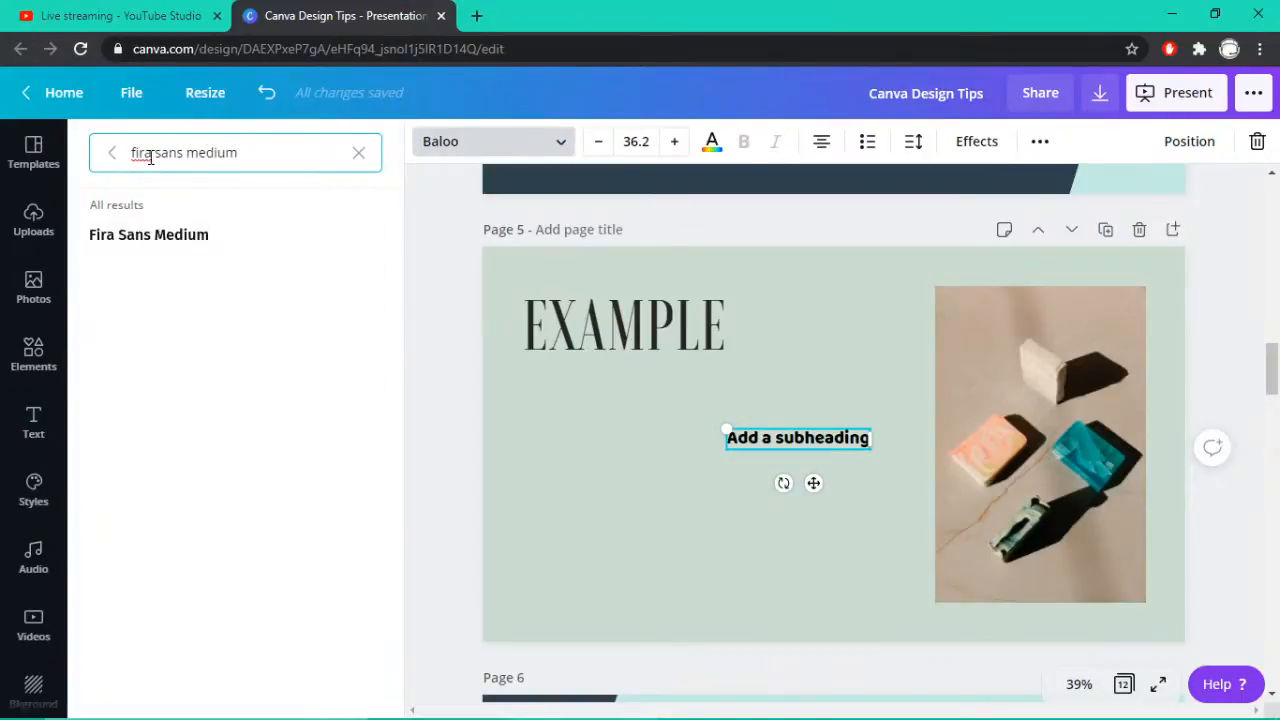
left_click(171, 243)
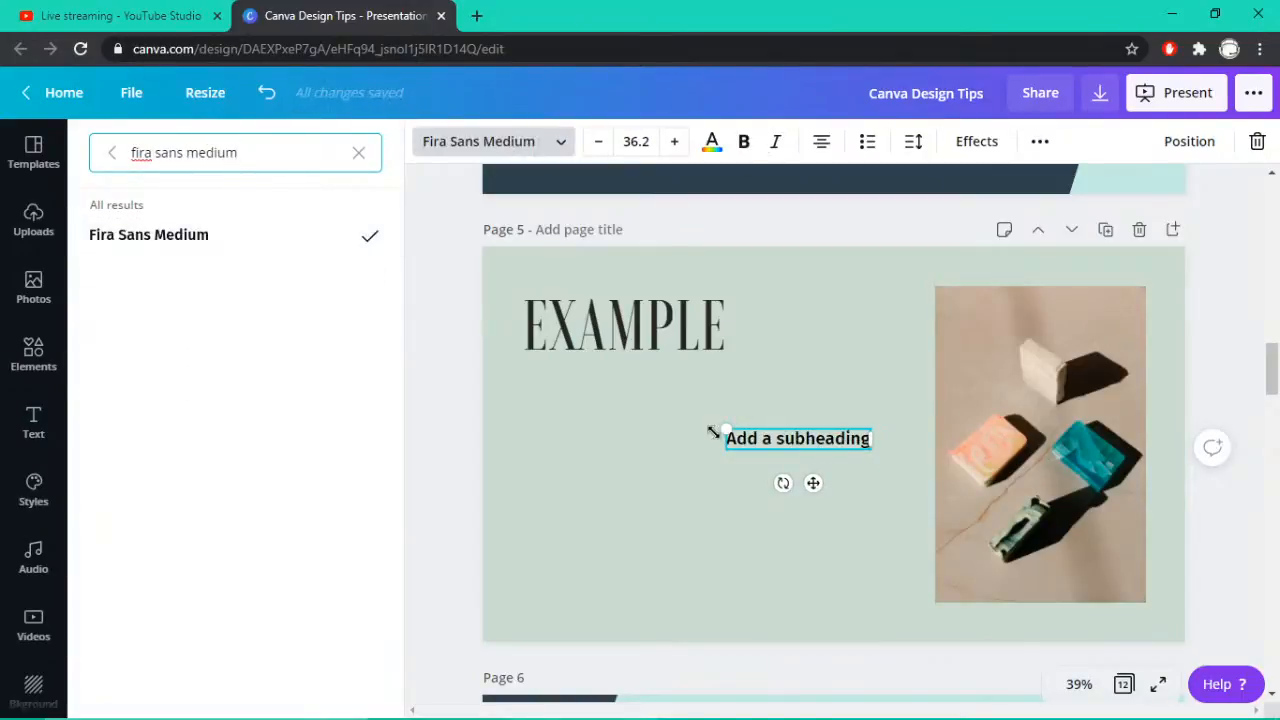
Place the subheading across the top of the blocks photo at about size 53 and replace its text with "on sale now!"
left_click_drag(720, 428, 973, 315)
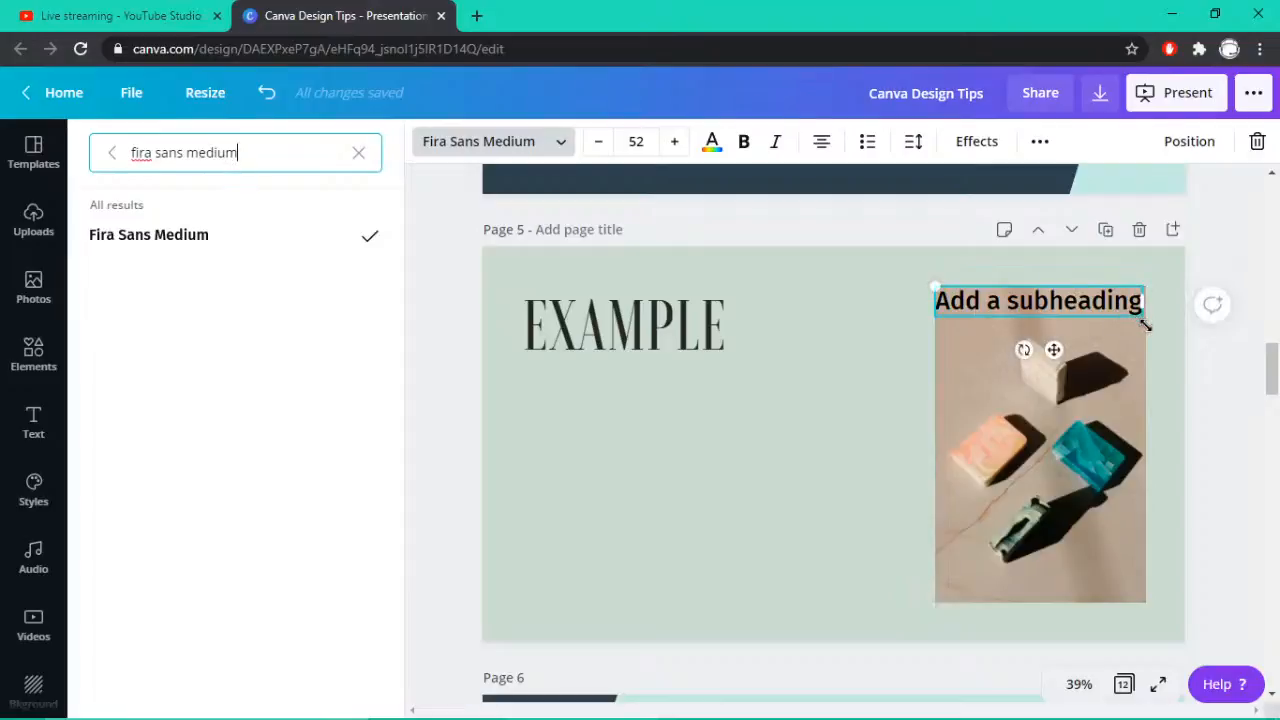
left_click_drag(1145, 323, 1150, 322)
triple_click(1100, 296)
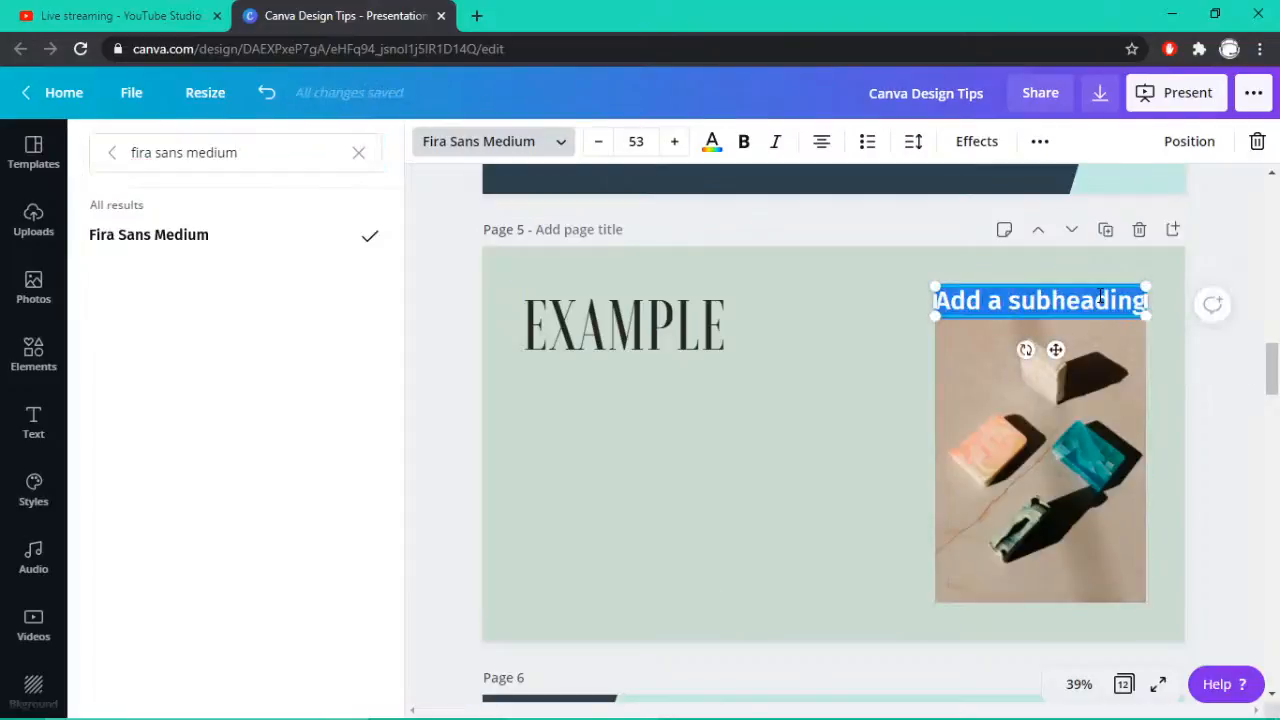
type("on sale now")
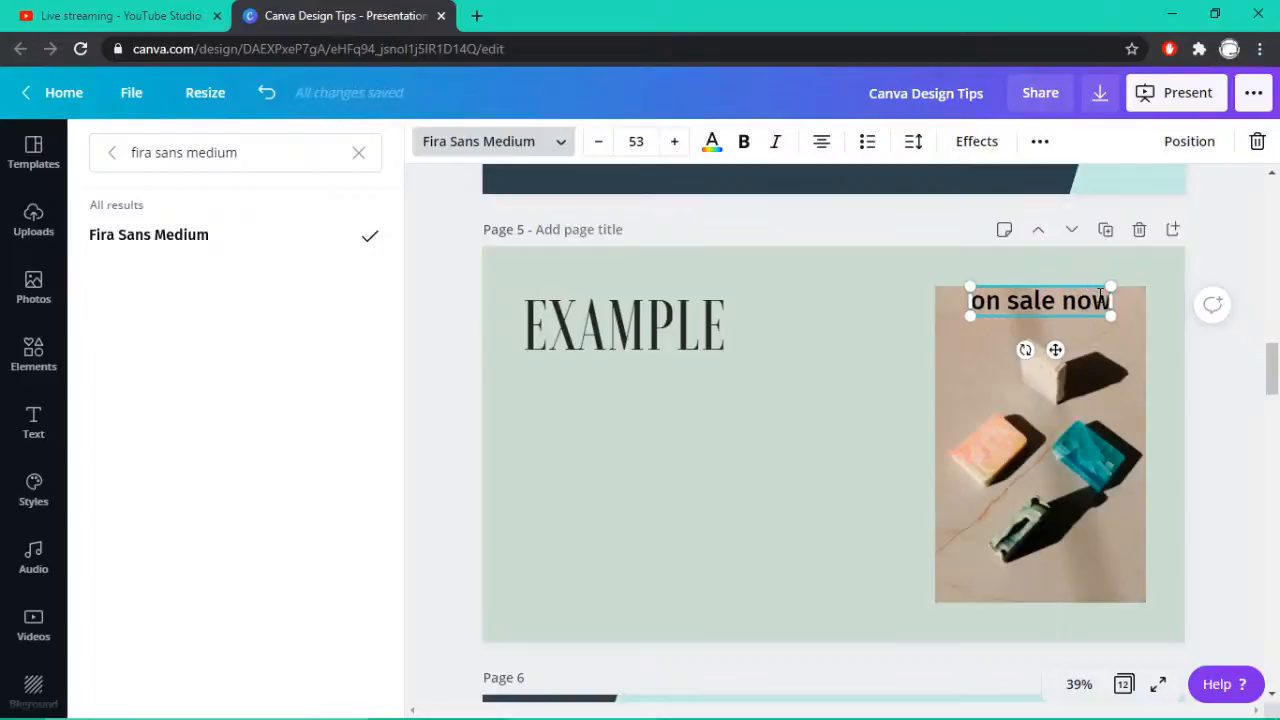
type("!")
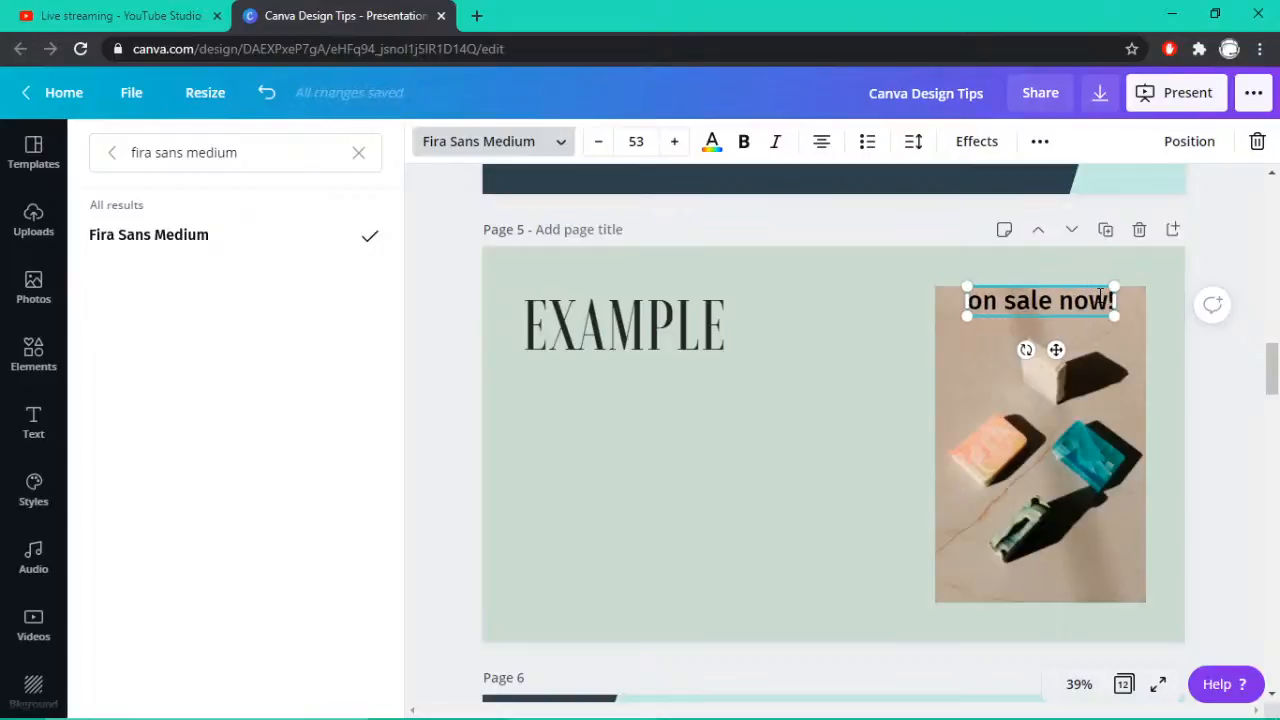
left_click(876, 398)
left_click(967, 368)
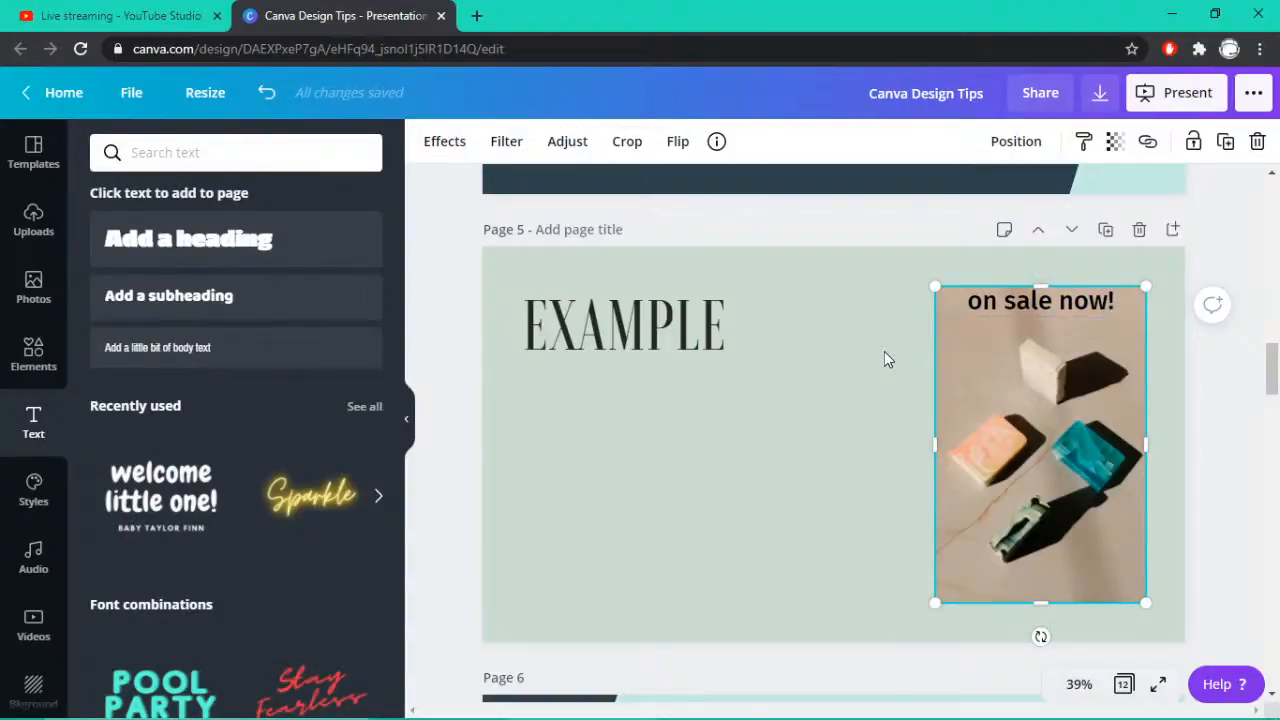
Move "on sale now!" to the photo's bottom-right corner and widen the blocks photo leftward to about half the page width
left_click_drag(1035, 313, 1058, 590)
left_click(999, 321)
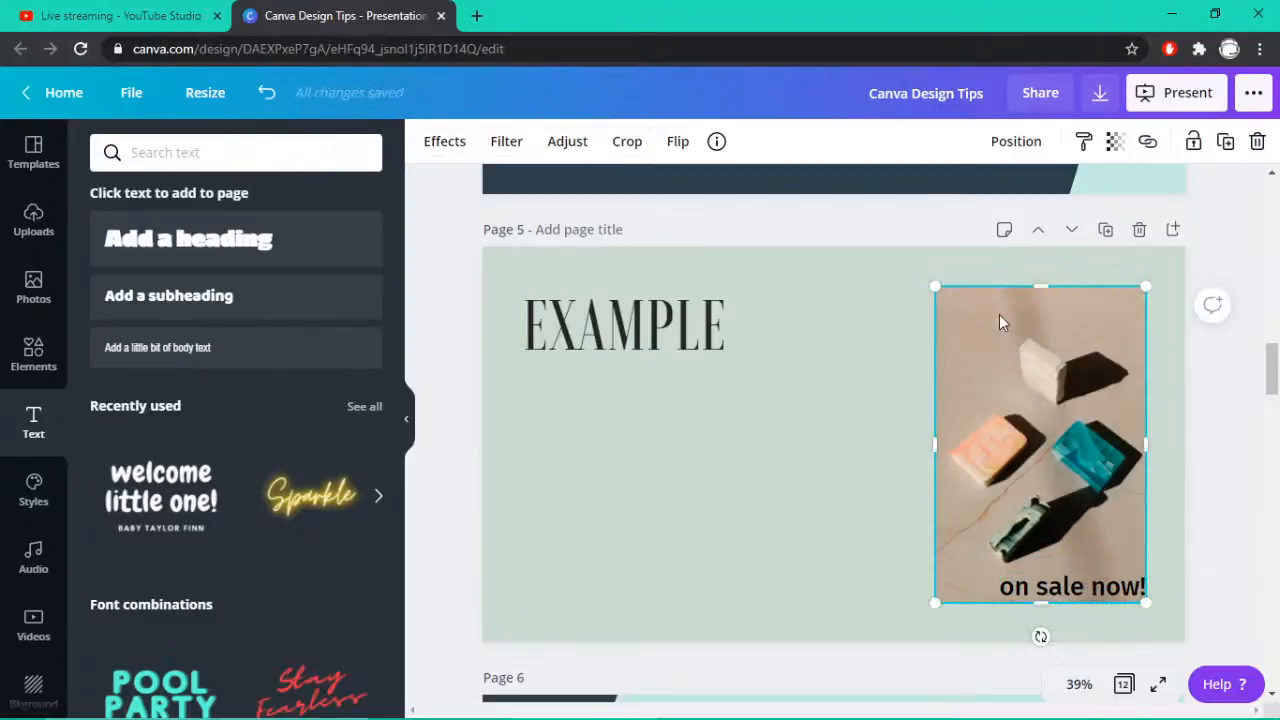
left_click_drag(796, 414, 1046, 491)
double_click(1037, 457)
left_click(709, 464)
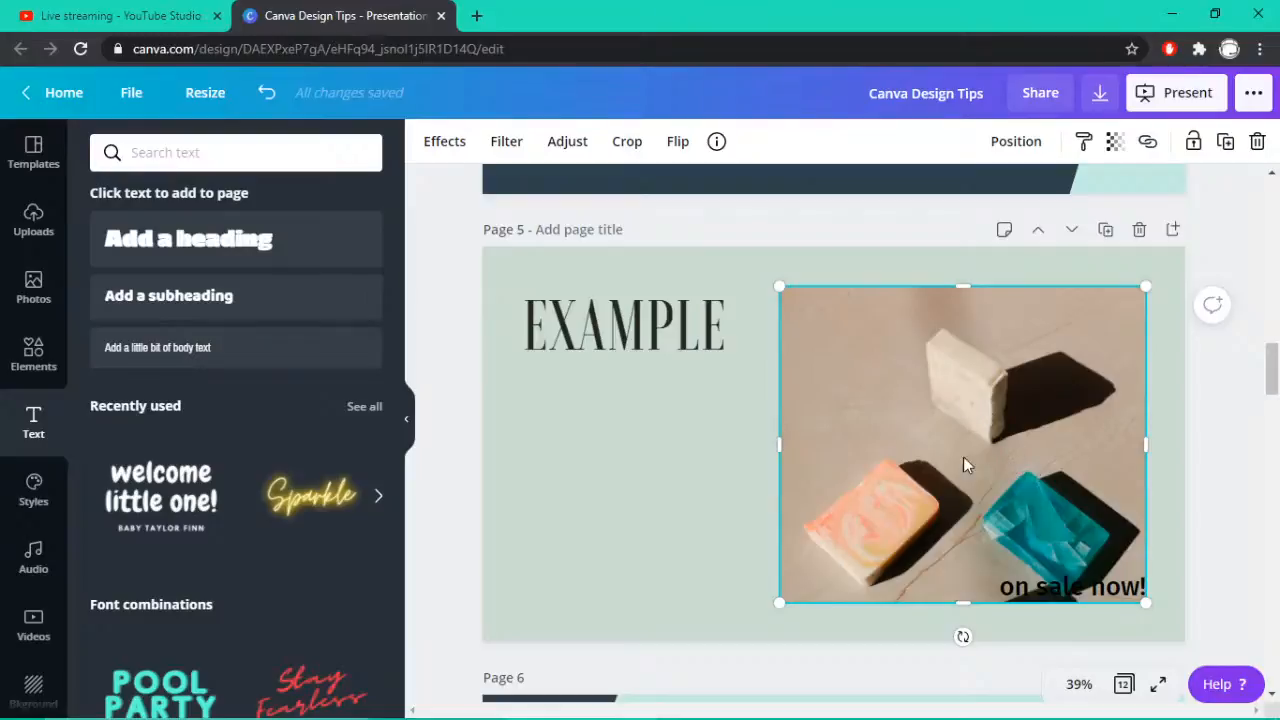
Shift the blocks photo inside its crop frame to show its lower part, and shift it back to its upper part
double_click(915, 450)
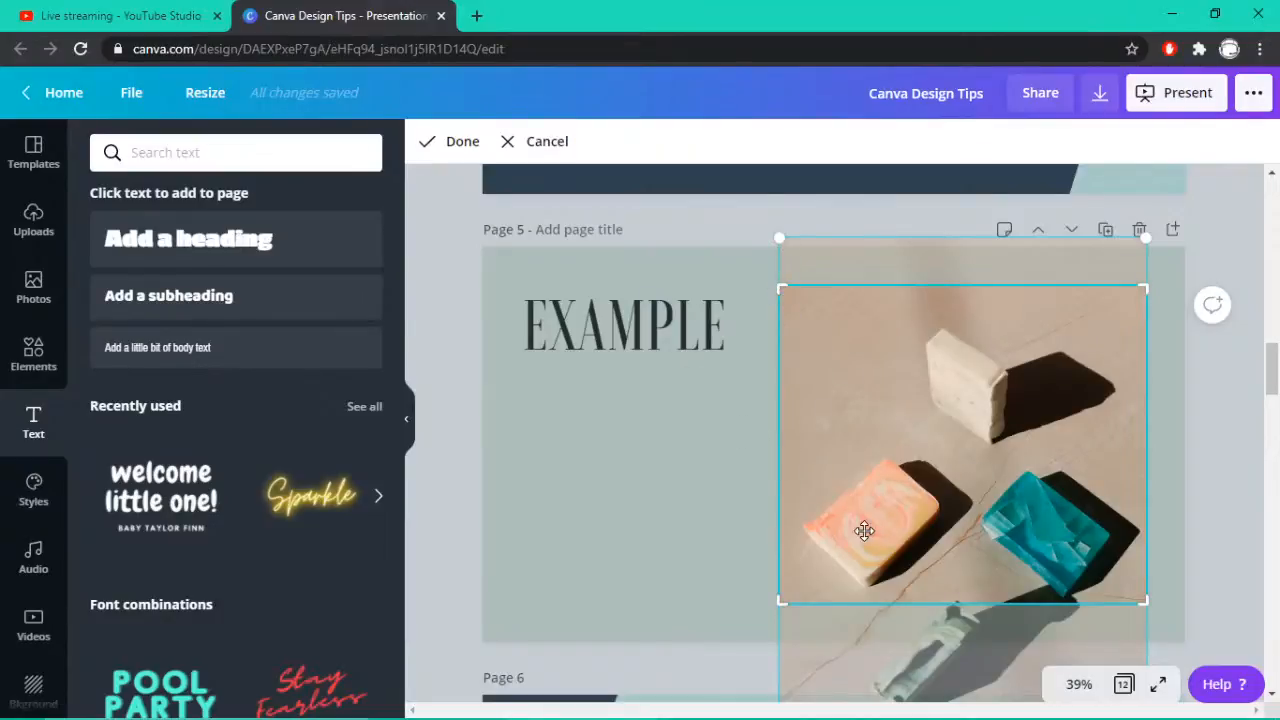
left_click_drag(865, 530, 876, 330)
left_click(650, 482)
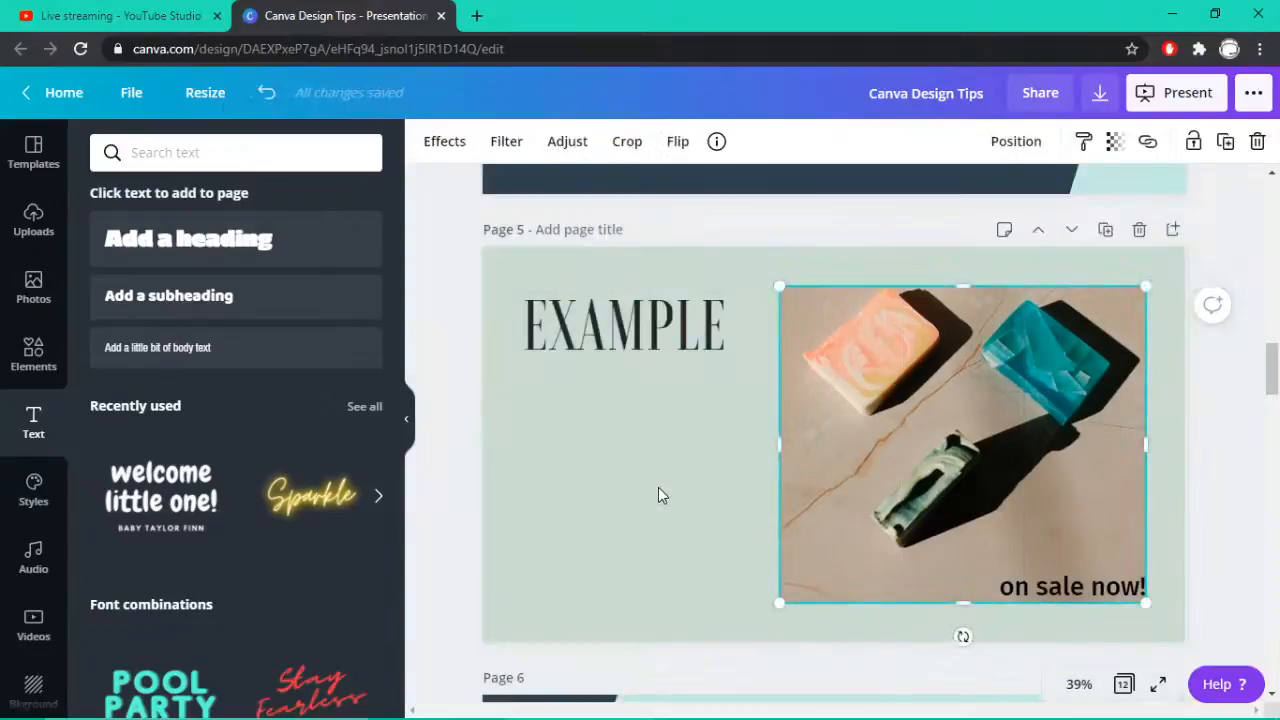
double_click(975, 512)
left_click_drag(974, 503, 994, 638)
left_click(719, 527)
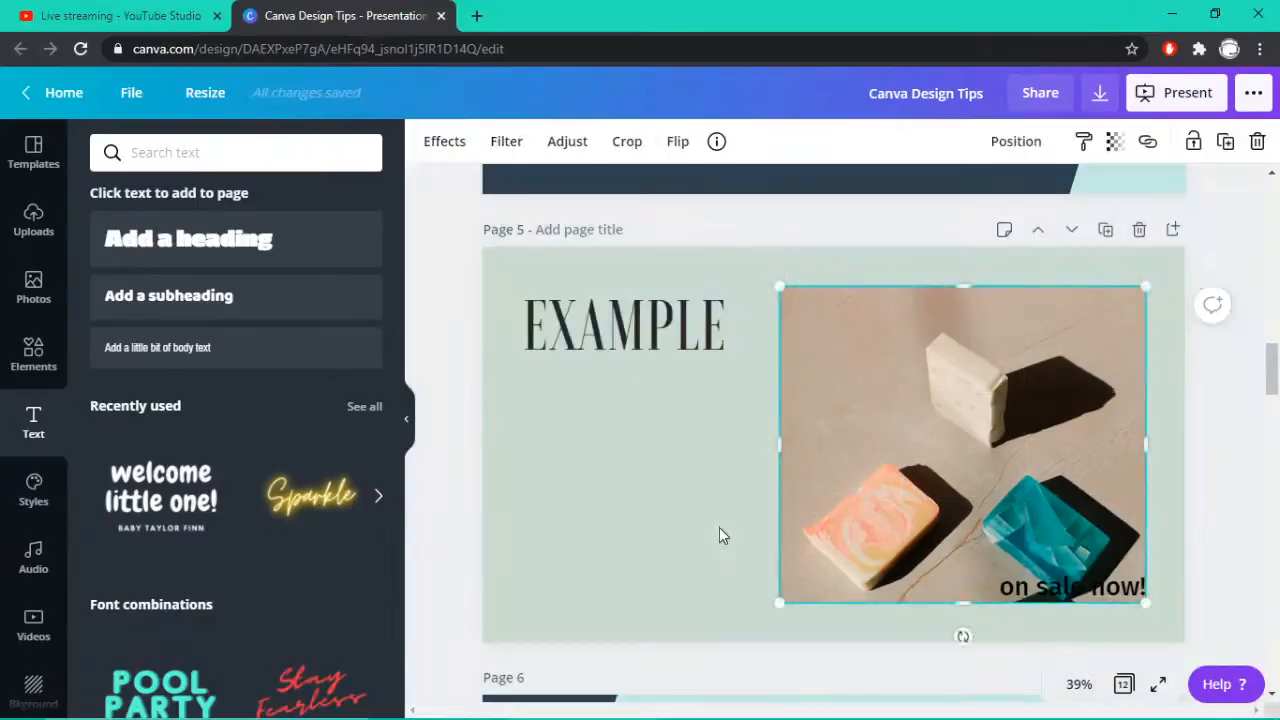
Move the "on sale now!" text to the top-left corner of the blocks photo
left_click(1080, 580)
left_click_drag(1080, 580, 865, 305)
left_click(711, 417)
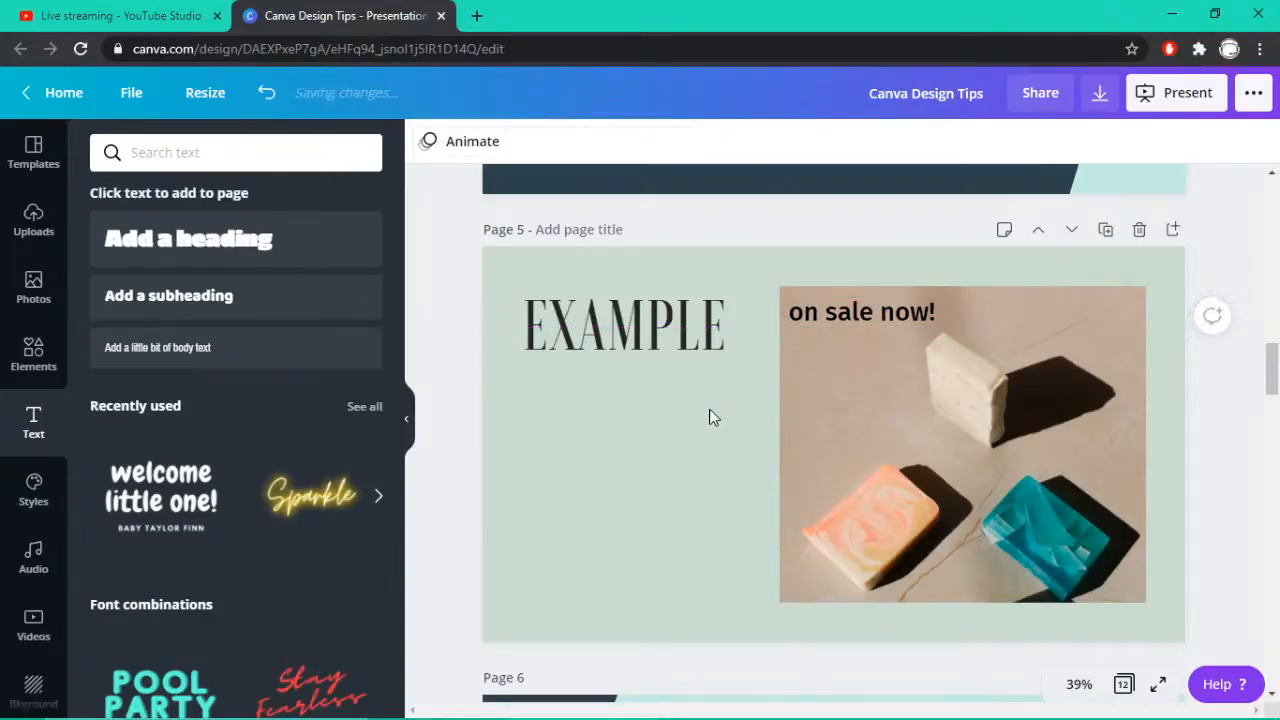
left_click(880, 320)
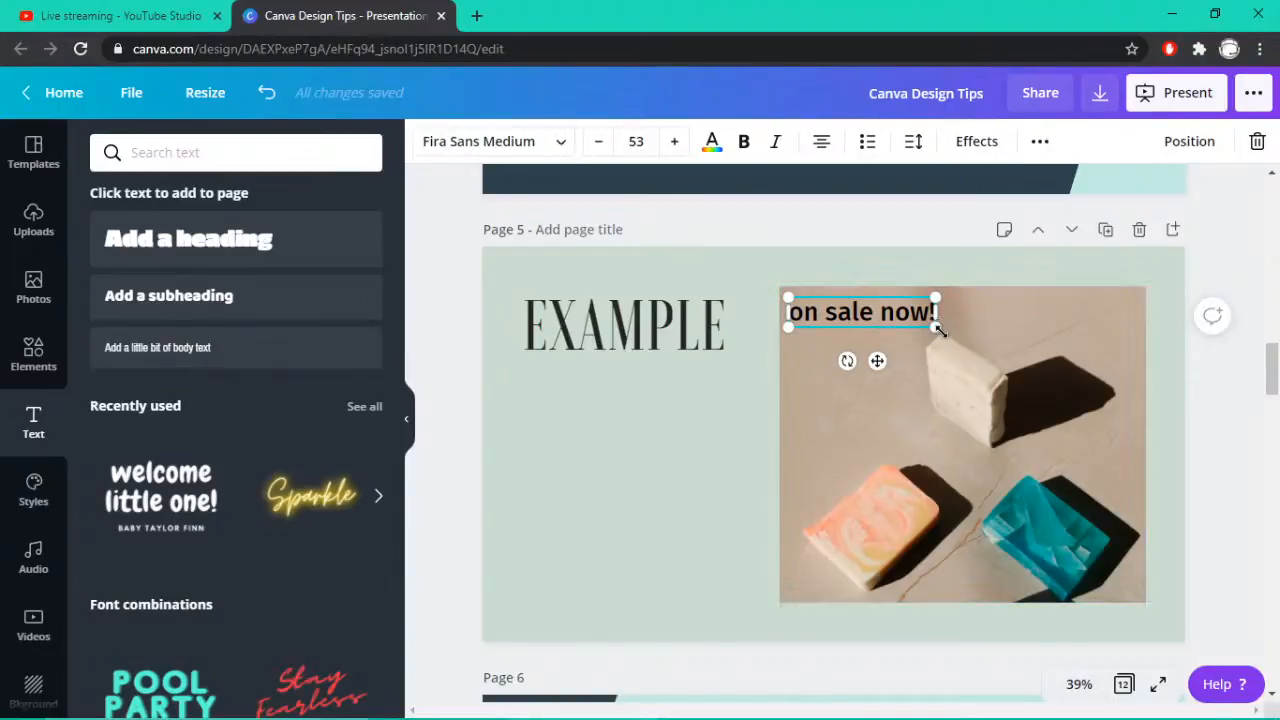
left_click(840, 419)
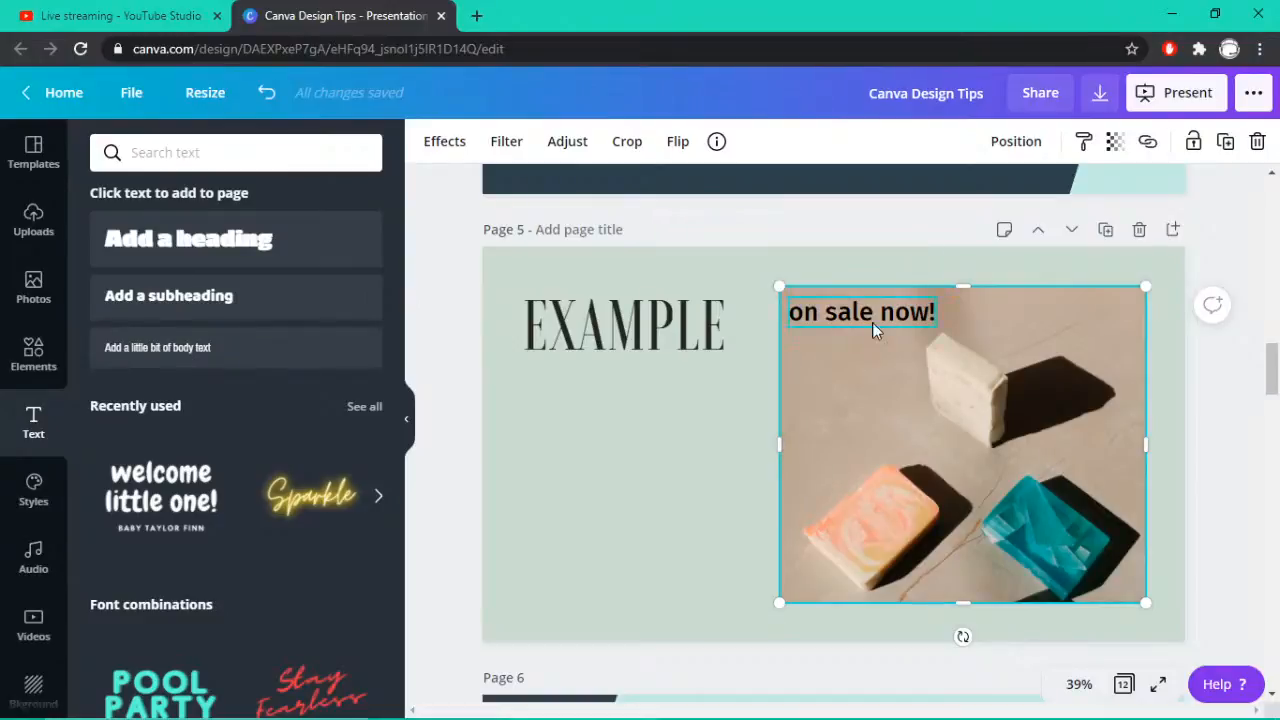
left_click(872, 317)
left_click(844, 406)
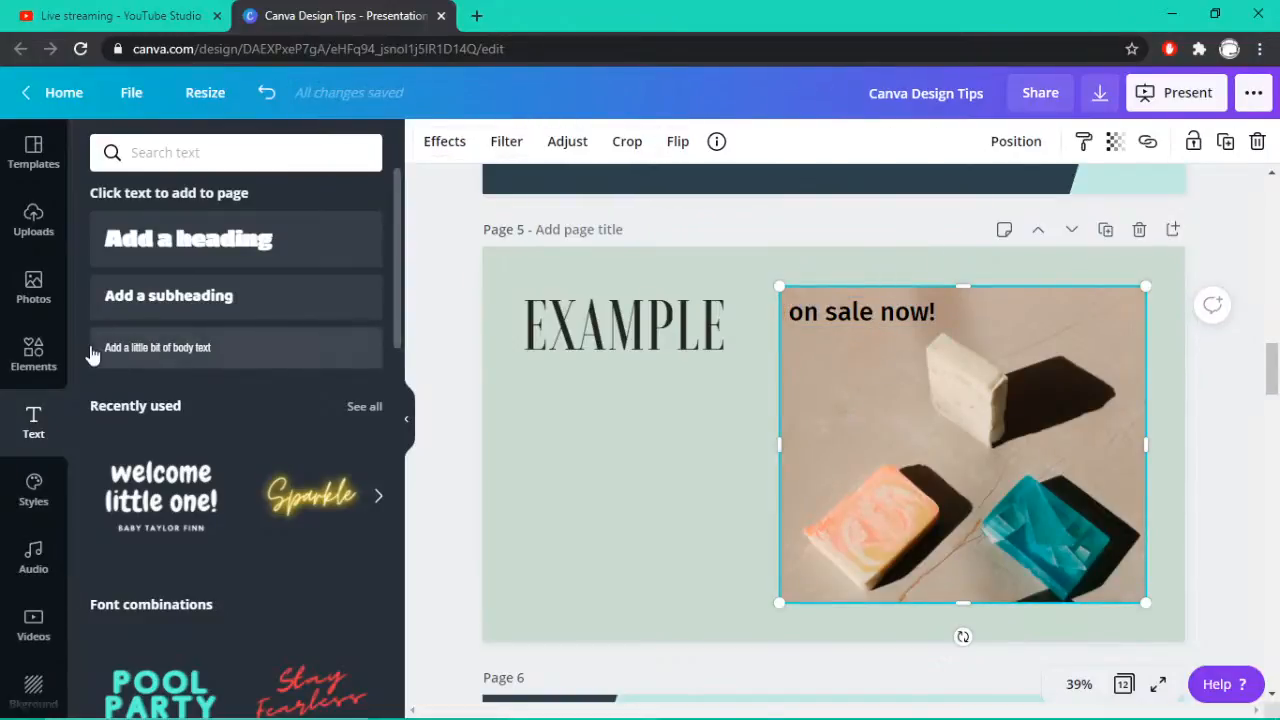
Add the photo of a bicycle and flowering plants to page 5 and delete the colored blocks photo
left_click(33, 355)
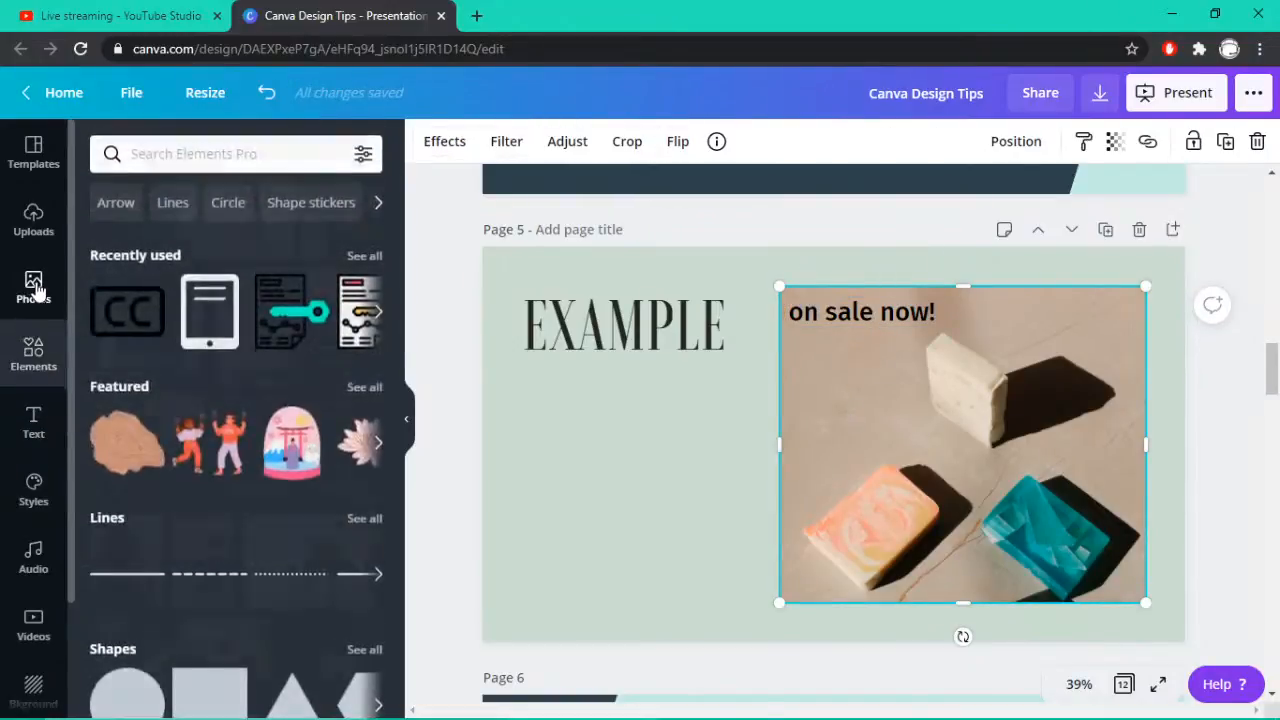
left_click(33, 290)
scroll(320, 395, "down", 2)
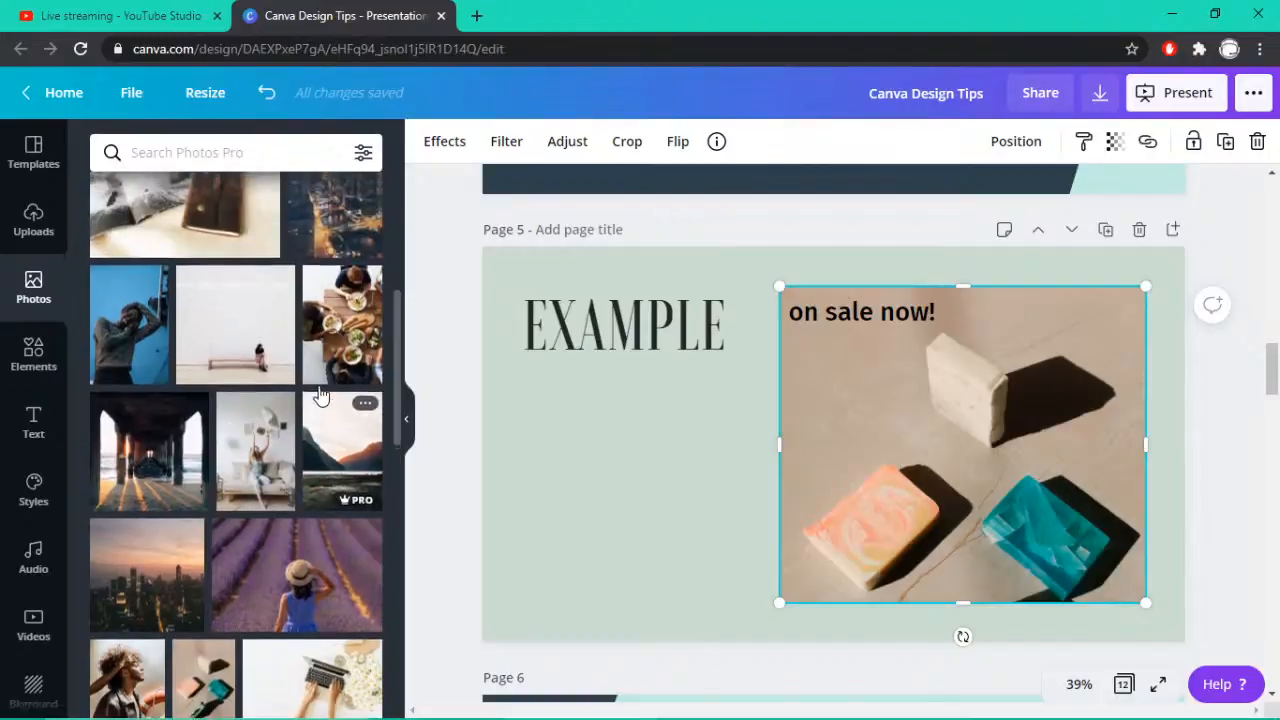
scroll(320, 395, "down", 10)
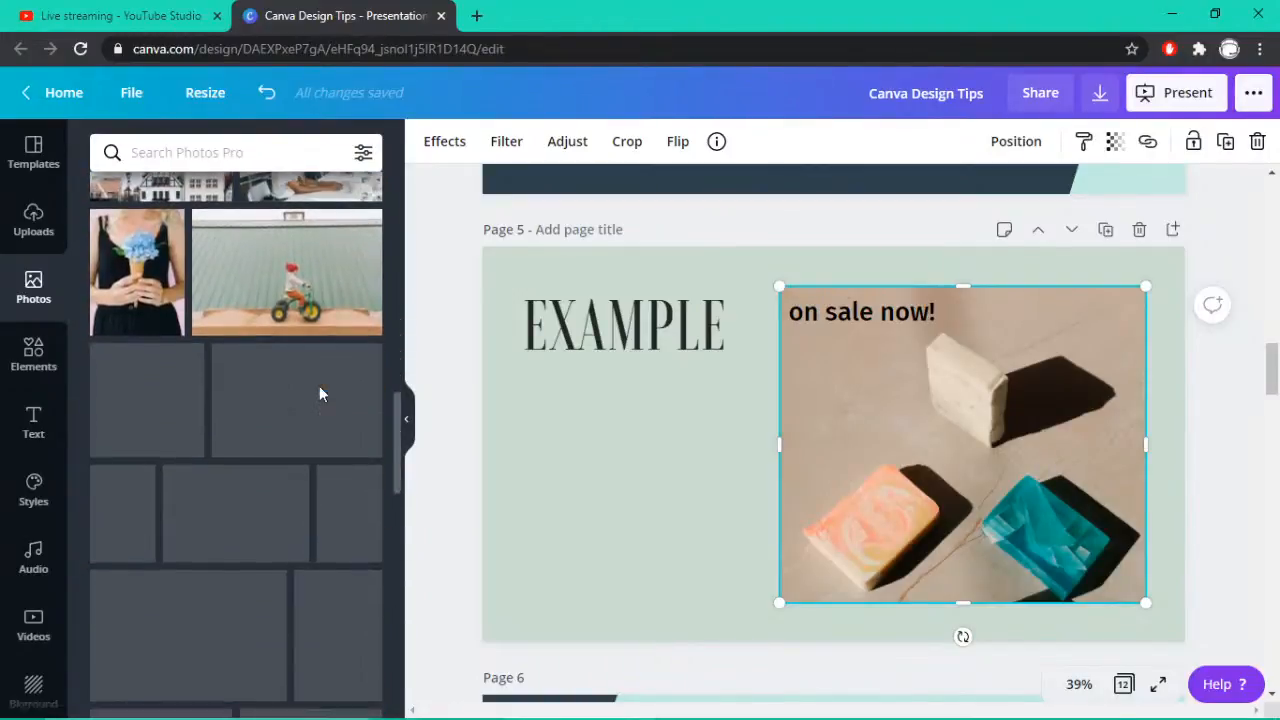
scroll(320, 393, "up", 3)
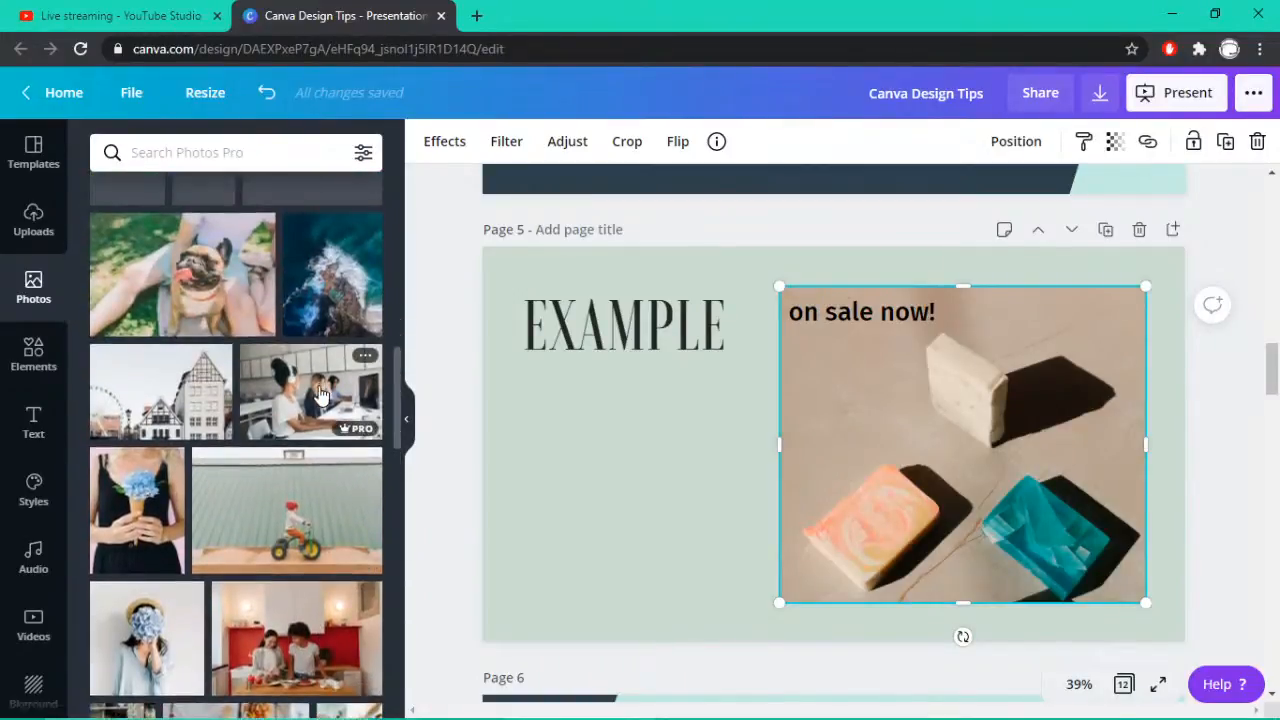
scroll(320, 395, "down", 5)
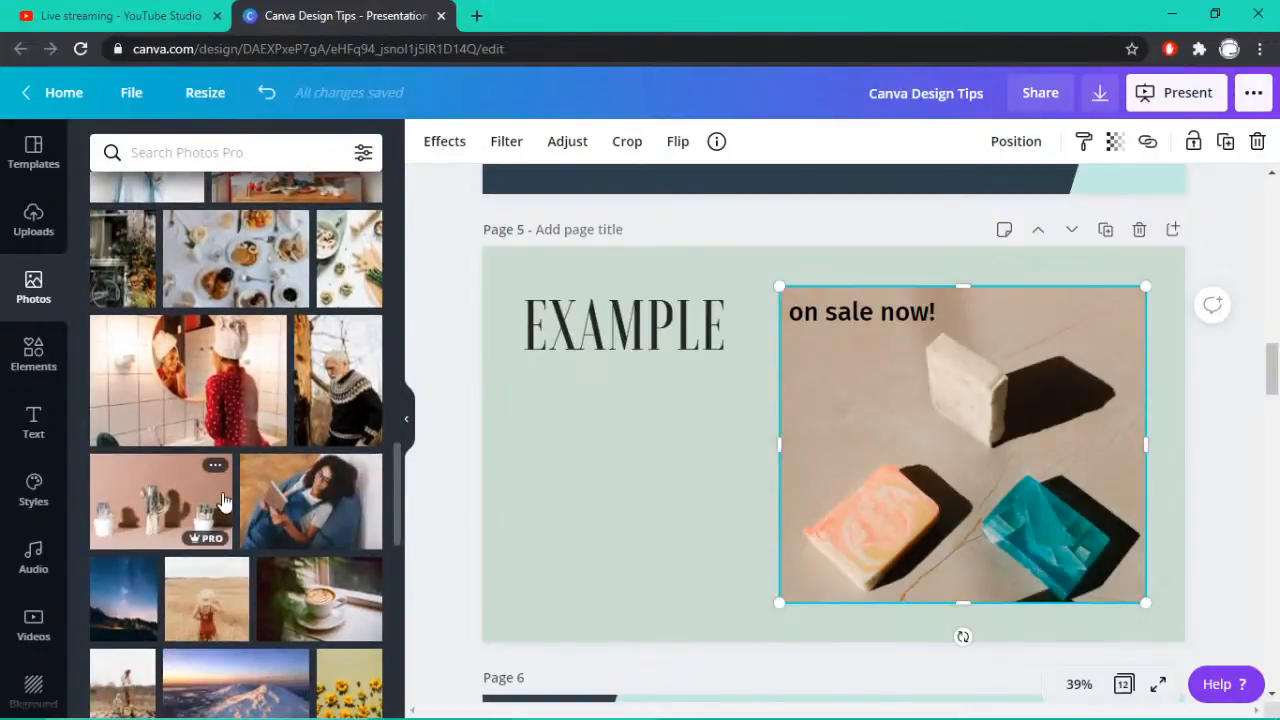
left_click(124, 262)
left_click(1010, 446)
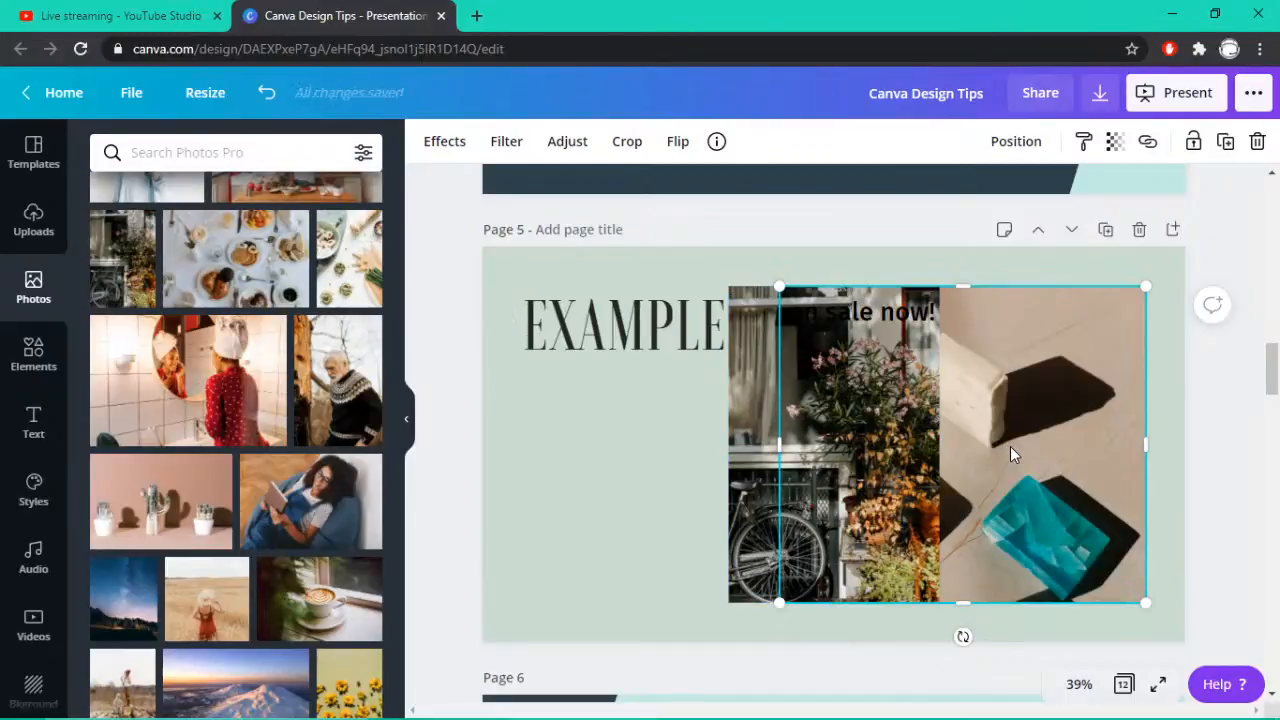
key("Delete")
Move the bicycle photo to the right side of page 5 and place the "on sale now!" text over its top edge
left_click(920, 460)
left_click_drag(888, 493, 1096, 494)
left_click_drag(888, 437, 935, 430)
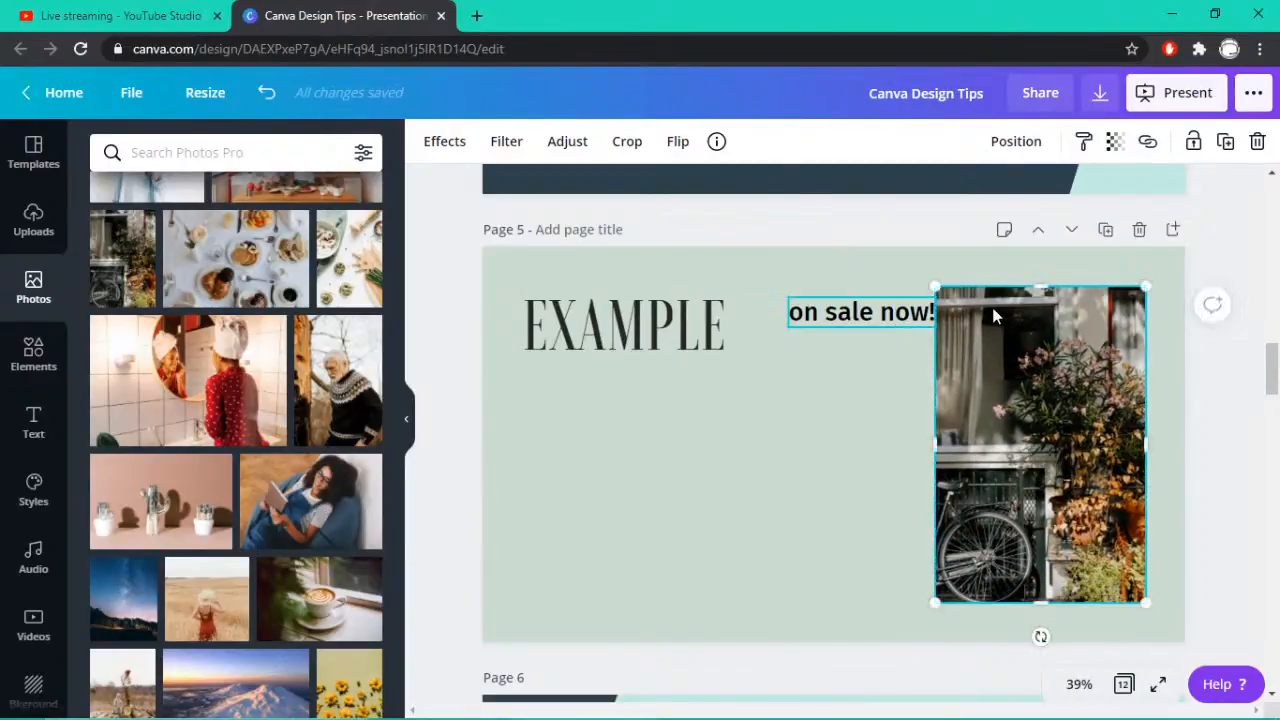
left_click_drag(901, 316, 1050, 323)
Apply the Voga and Fira Sans Medium style to page 5 and shuffle its colors to a near-black background with cream text
triple_click(1050, 323)
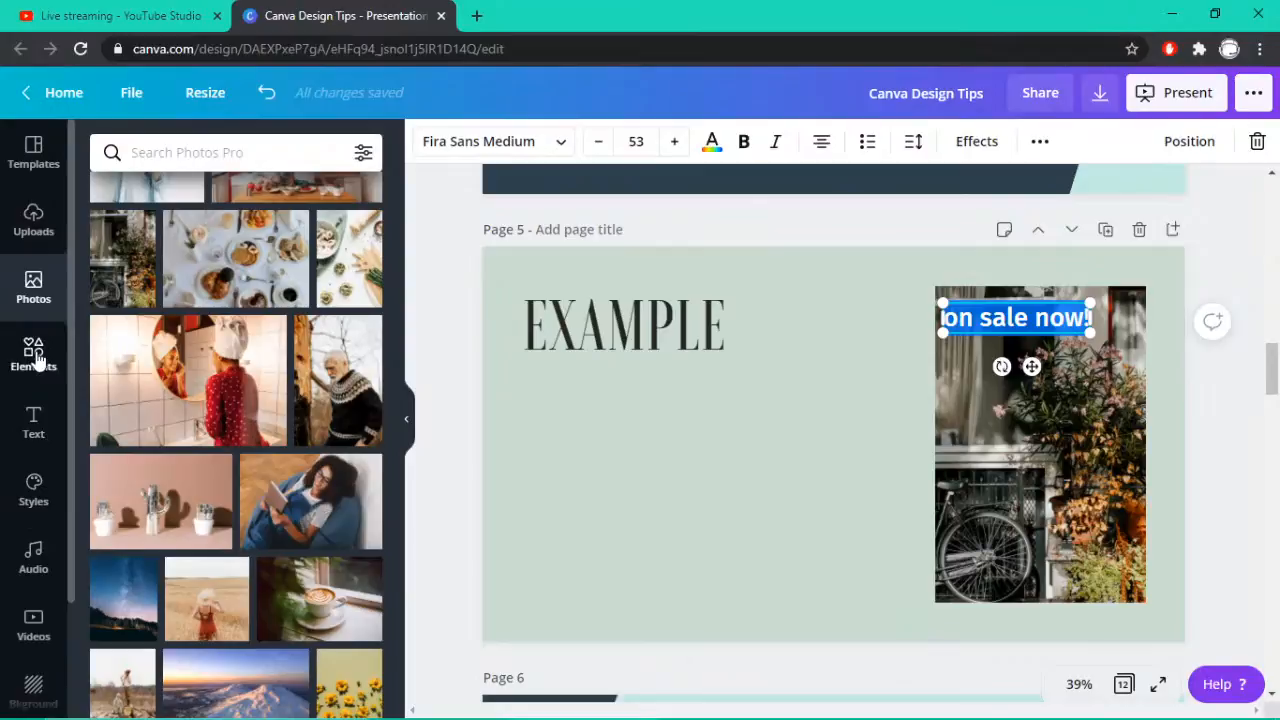
left_click(24, 508)
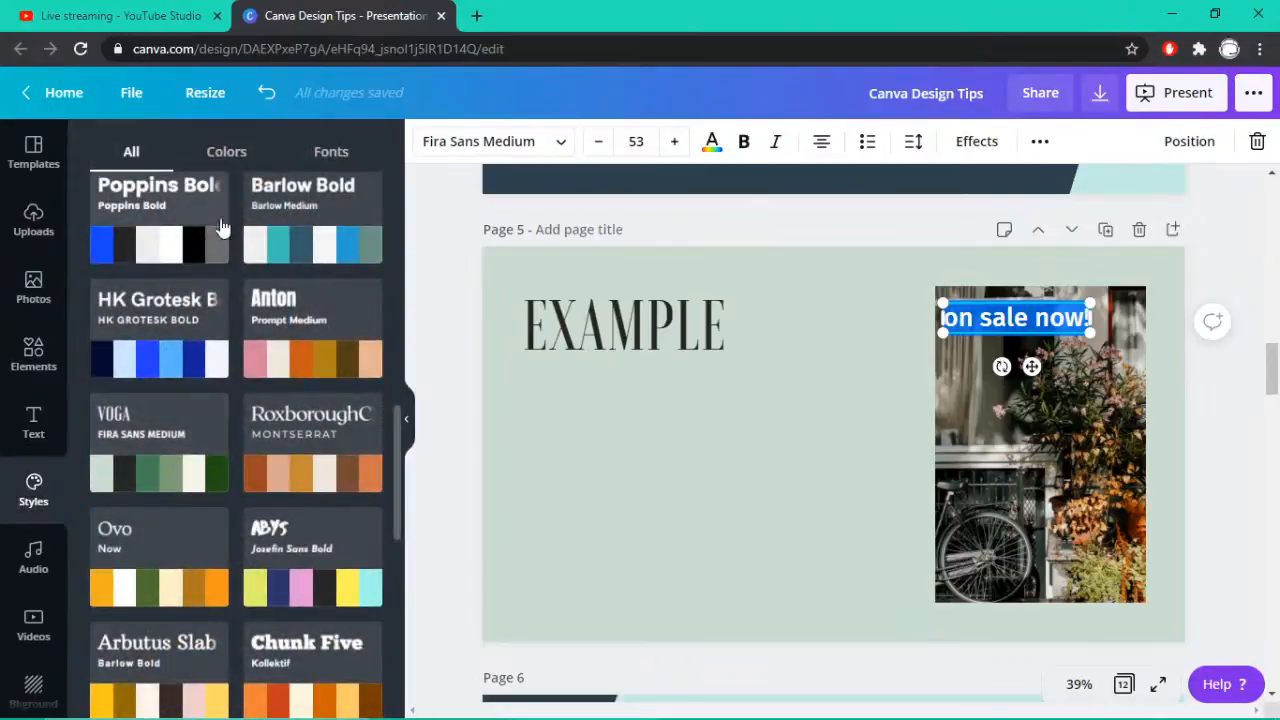
left_click(224, 151)
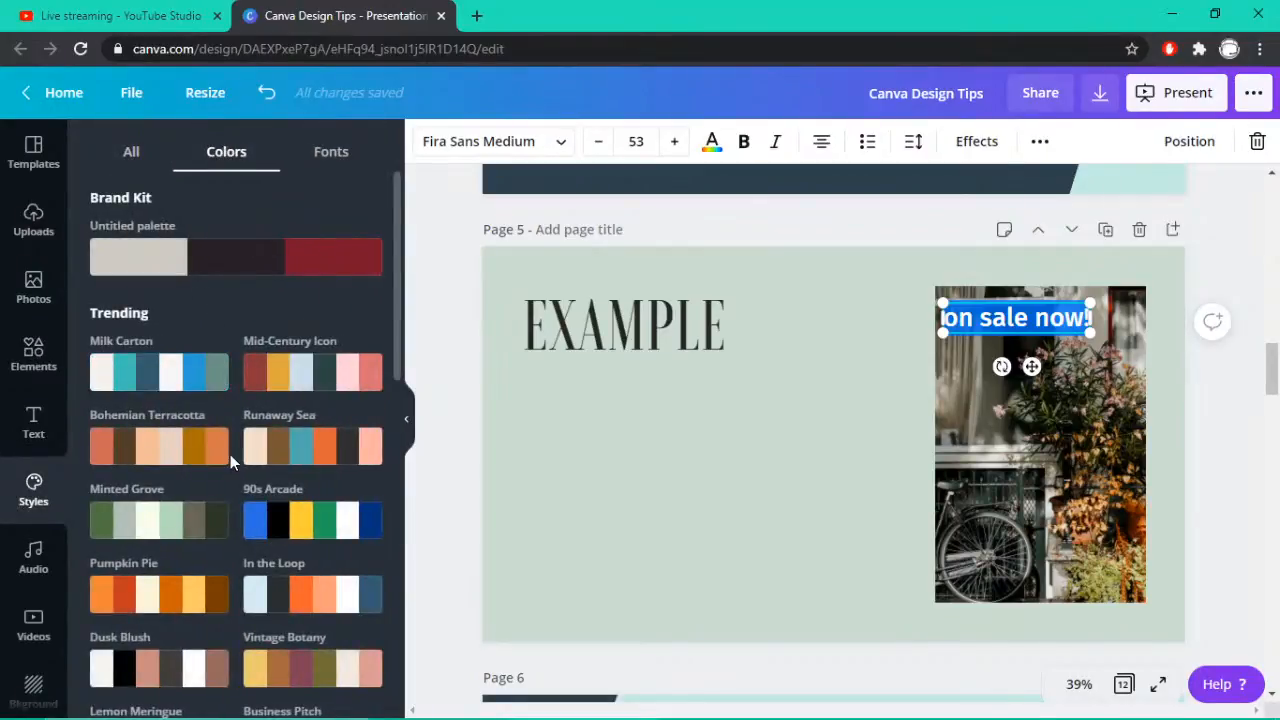
left_click(134, 153)
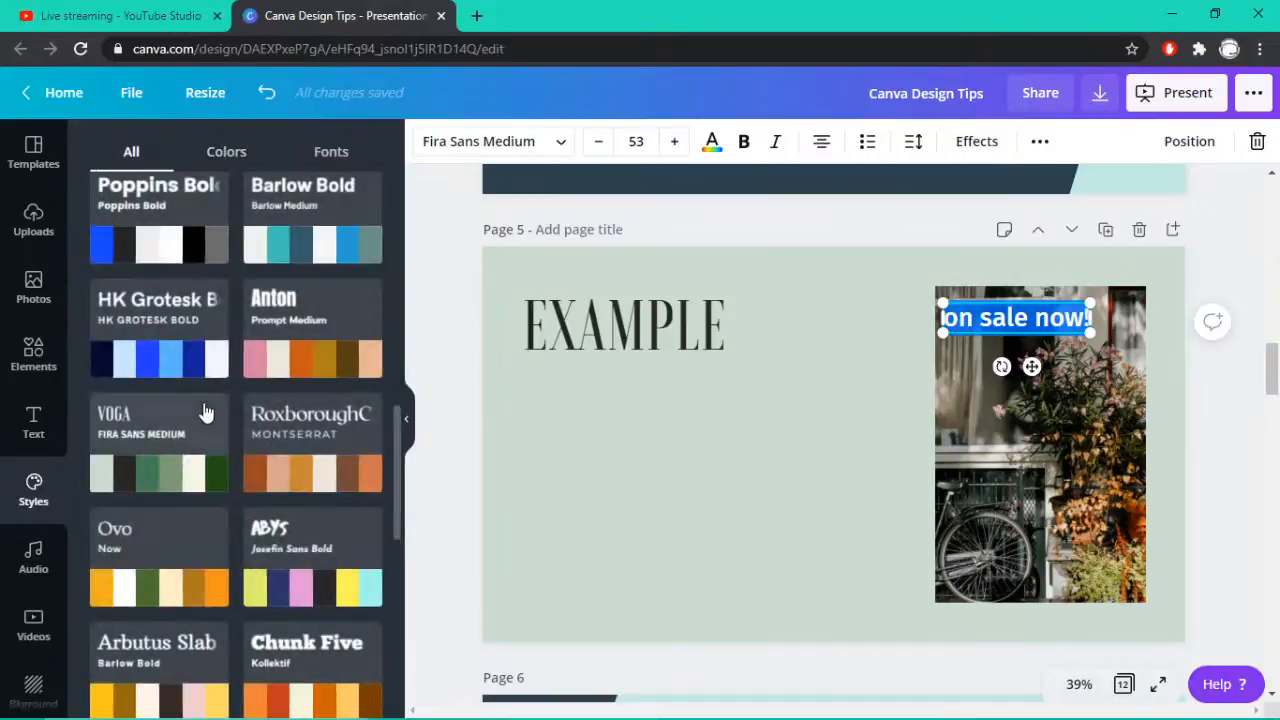
left_click(177, 476)
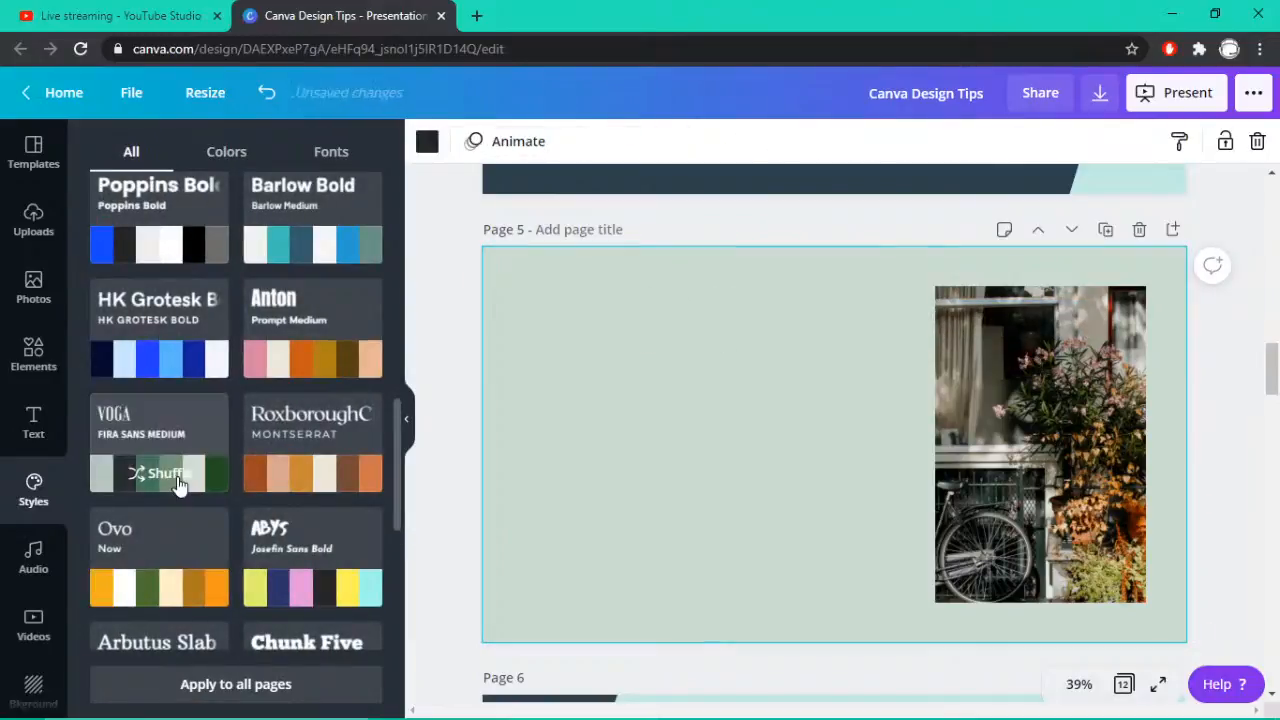
left_click(177, 484)
left_click(177, 476)
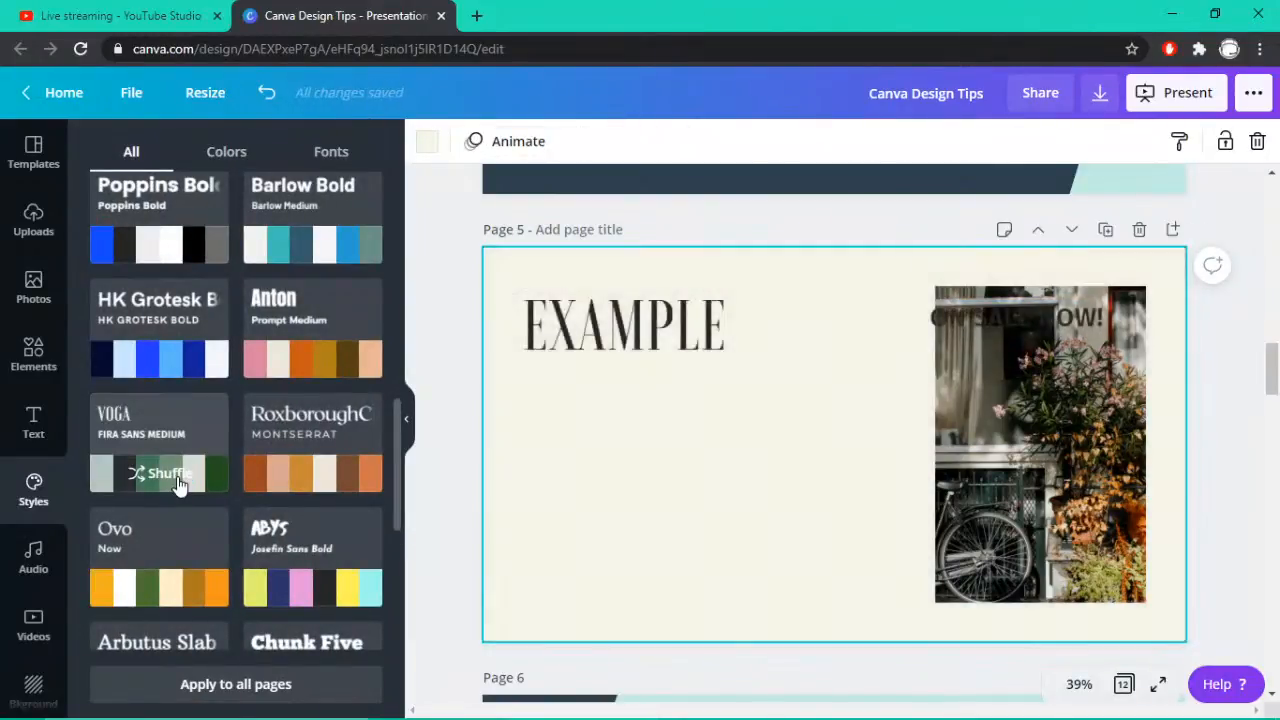
left_click(177, 476)
left_click(177, 476)
left_click(177, 476)
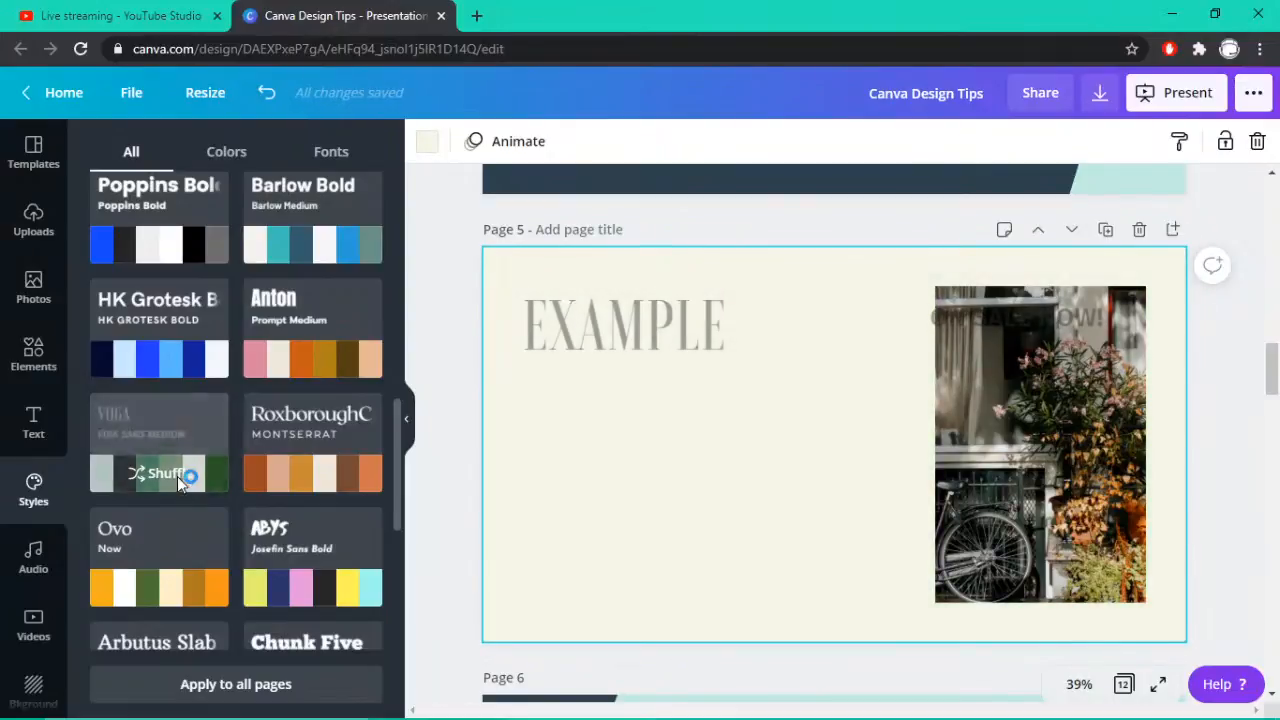
left_click(177, 476)
left_click(177, 476)
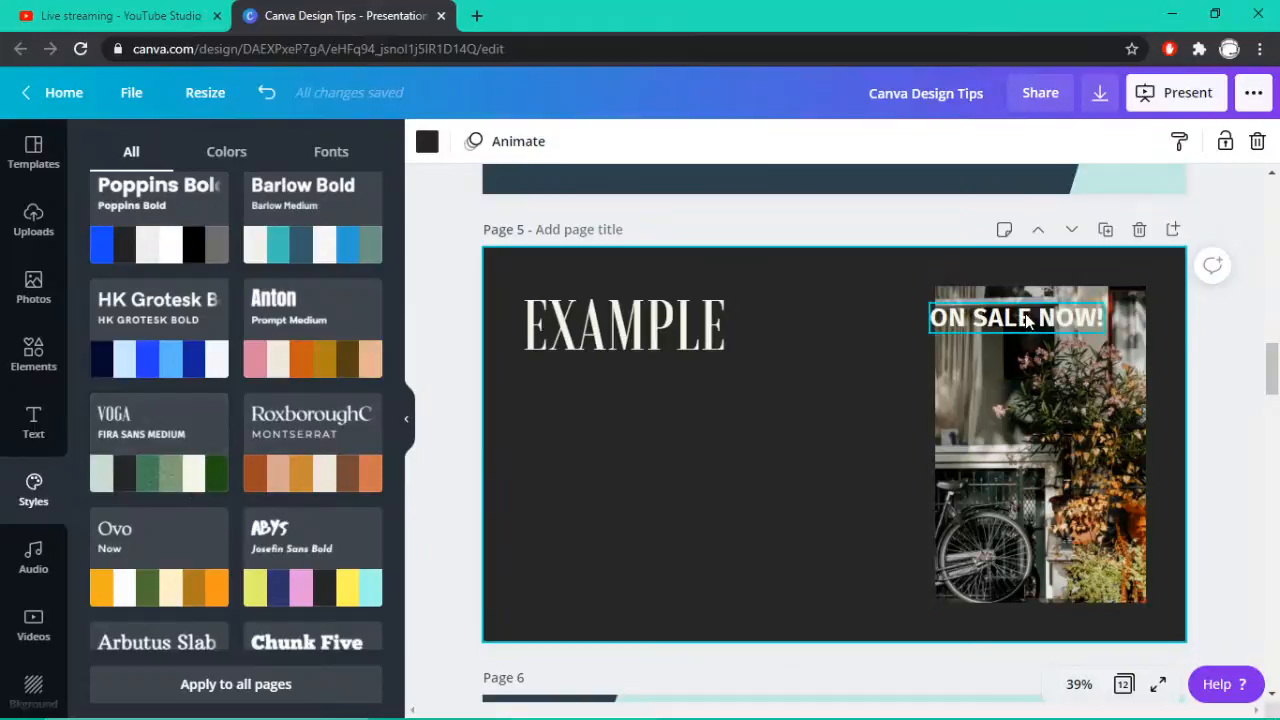
Move the "ON SALE NOW!" text slightly so it sits fully inside the upper part of the bicycle photo
left_click(1063, 318)
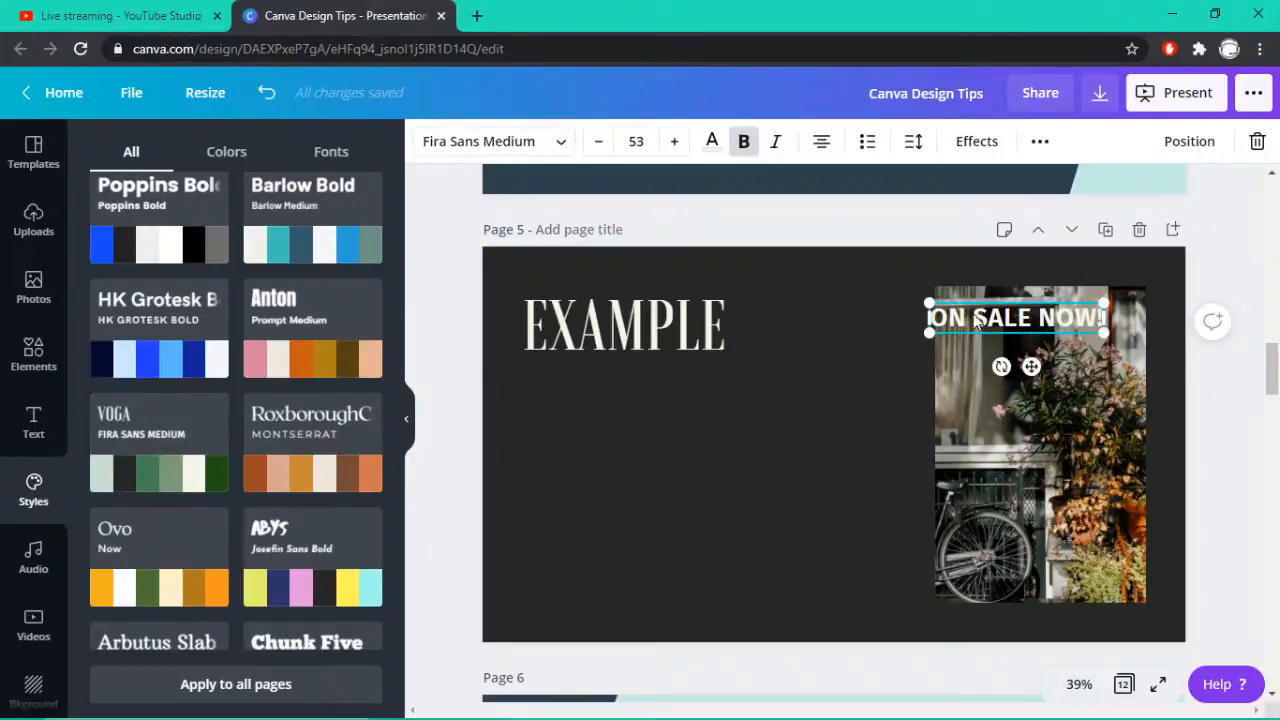
left_click_drag(977, 320, 1056, 337)
left_click(857, 407)
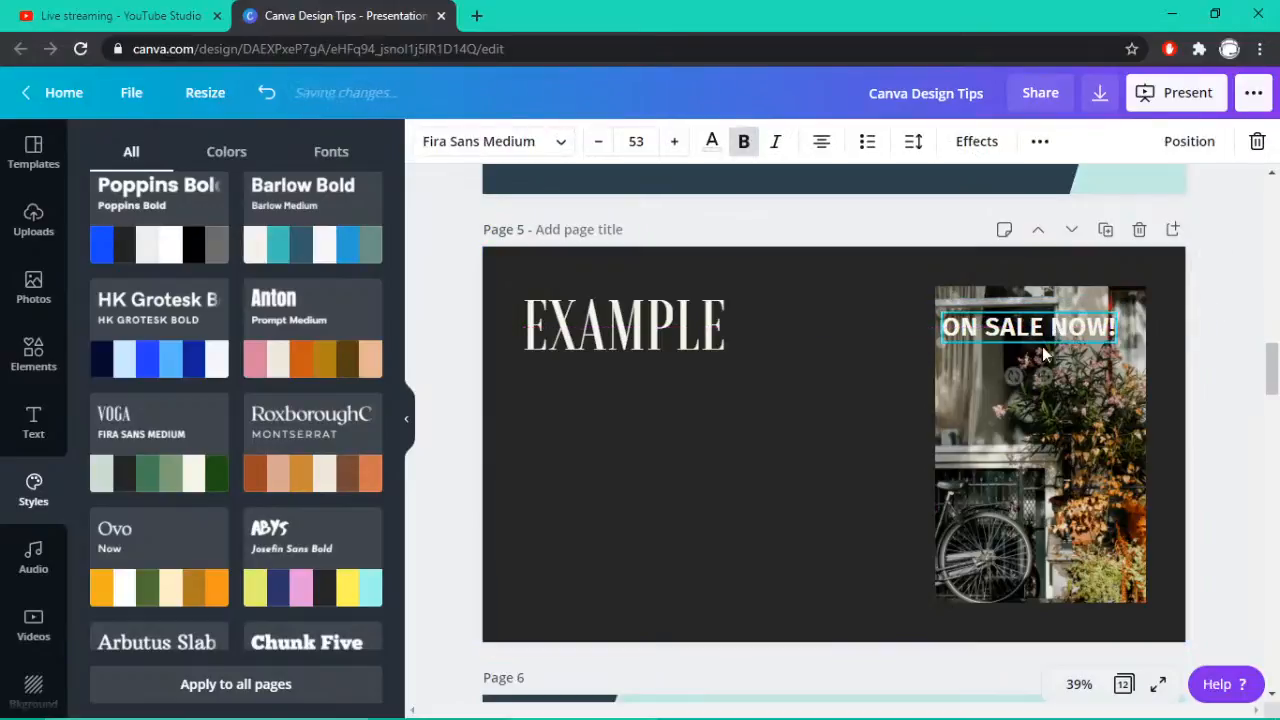
left_click(887, 505)
left_click(976, 442)
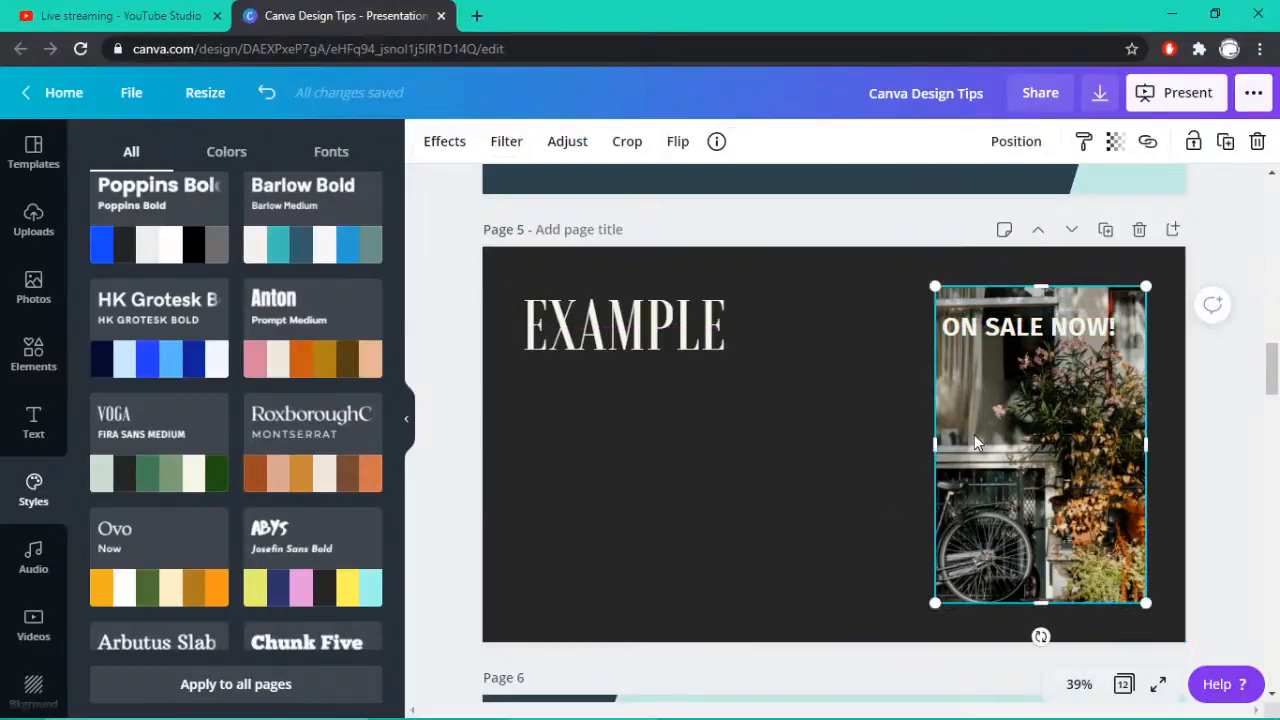
Add a square shape, fit it over the whole bicycle photo behind the text, and set its transparency to 60
left_click(33, 350)
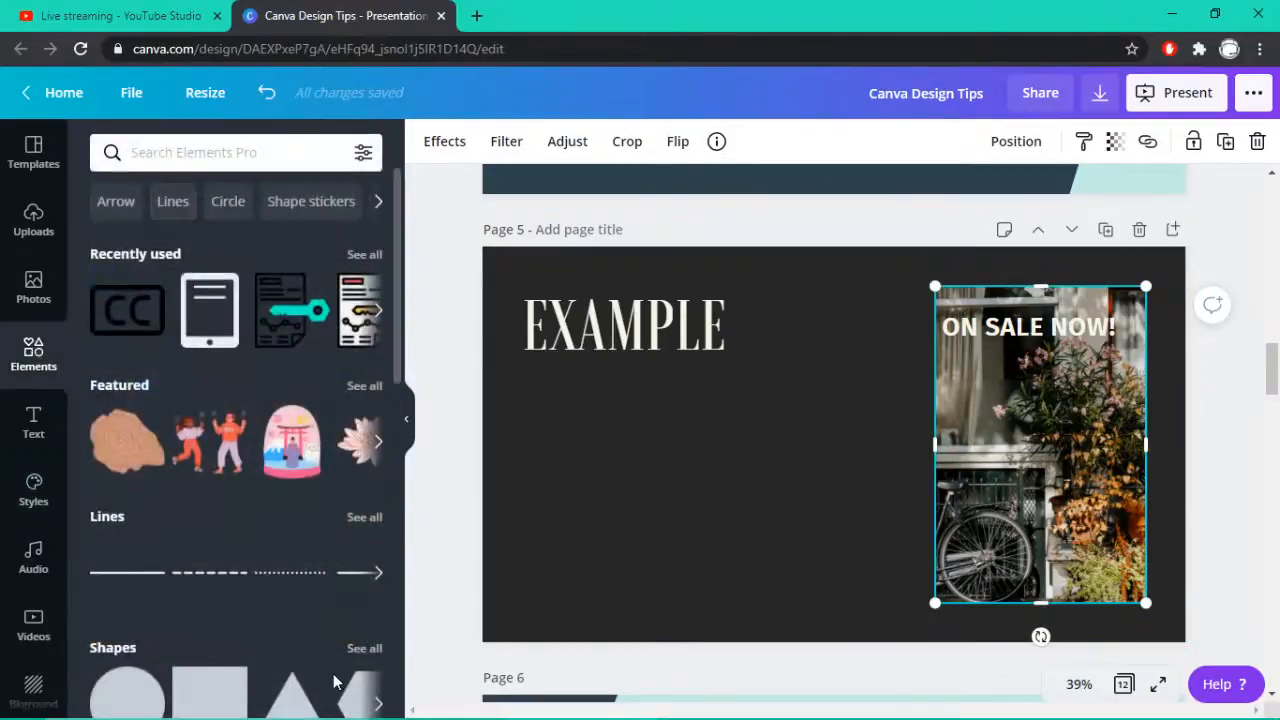
left_click(103, 650)
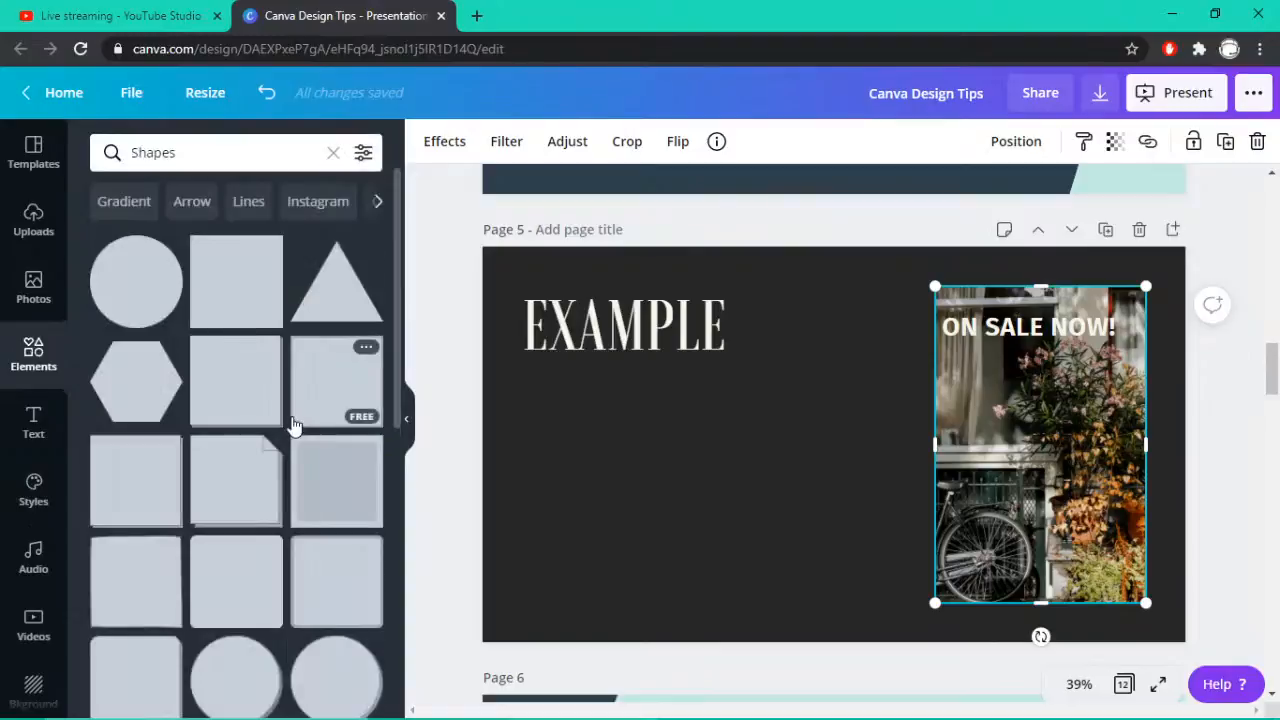
left_click(223, 297)
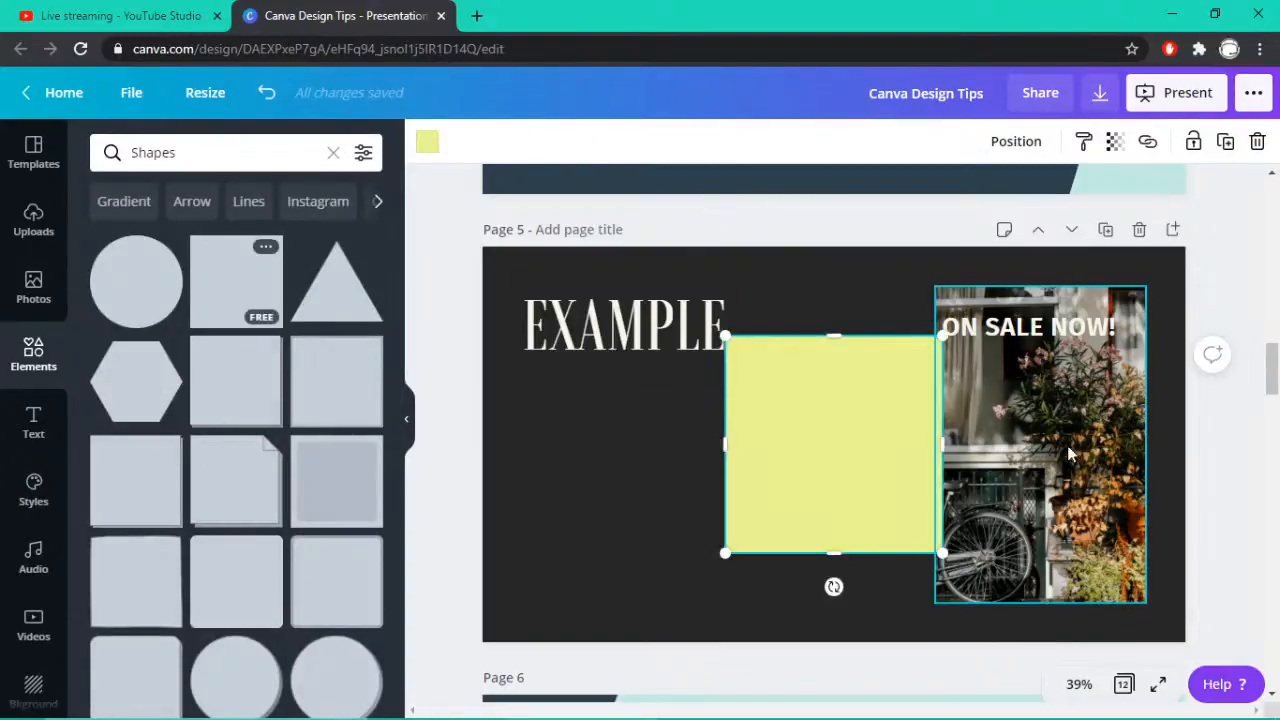
left_click_drag(869, 451, 1140, 394)
left_click_drag(1067, 522, 1062, 596)
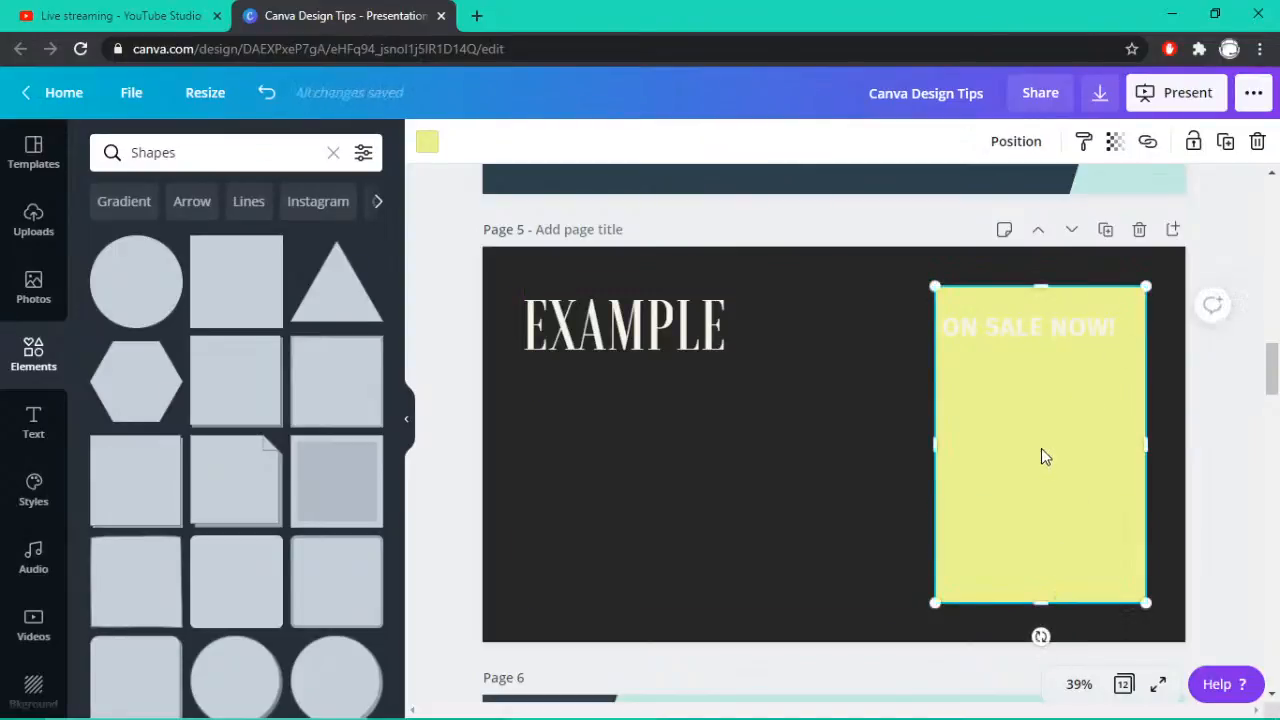
left_click(1116, 143)
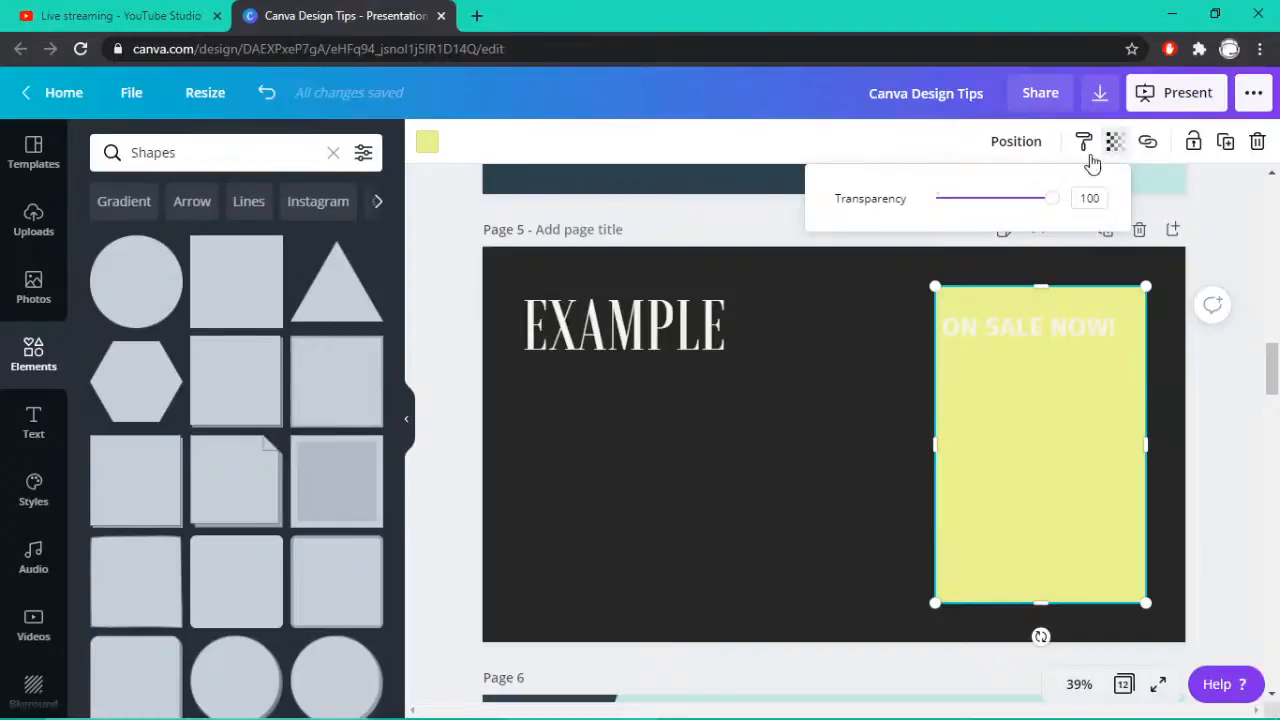
left_click_drag(1052, 198, 1007, 197)
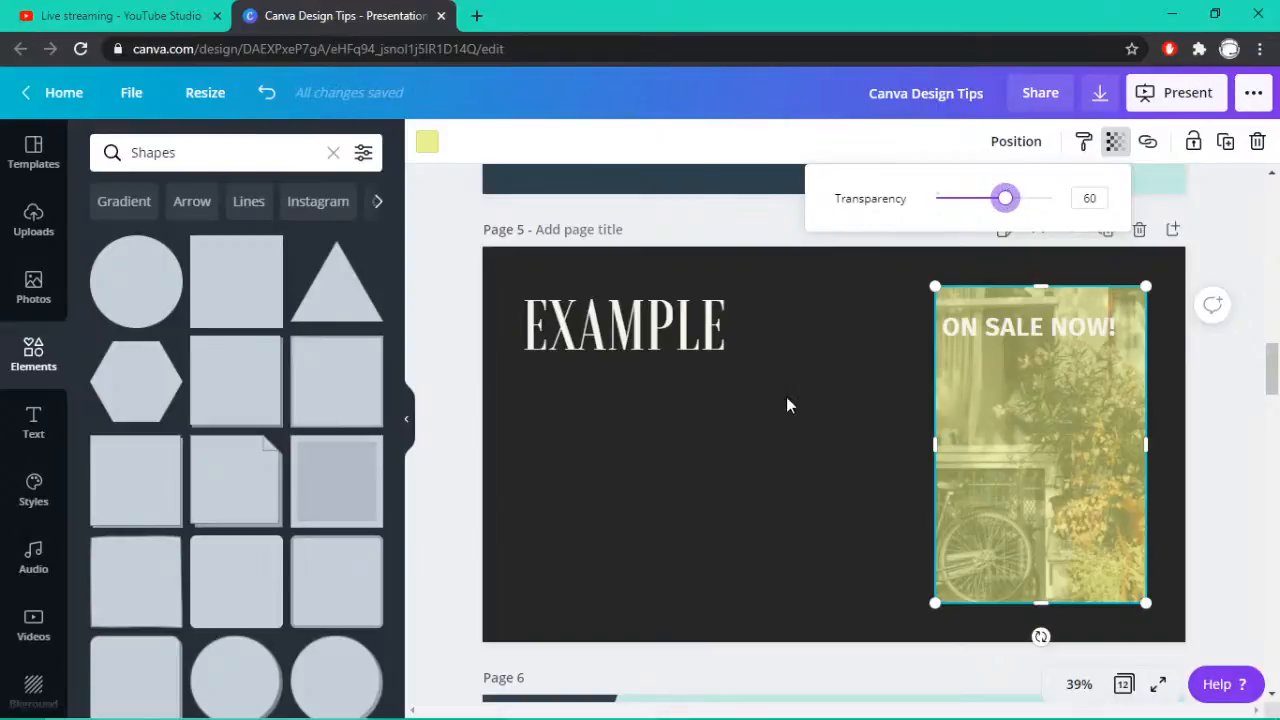
Reapply the Voga and Fira Sans Medium style to page 5 for a sage green background, dark text and a cream overlay
left_click(425, 144)
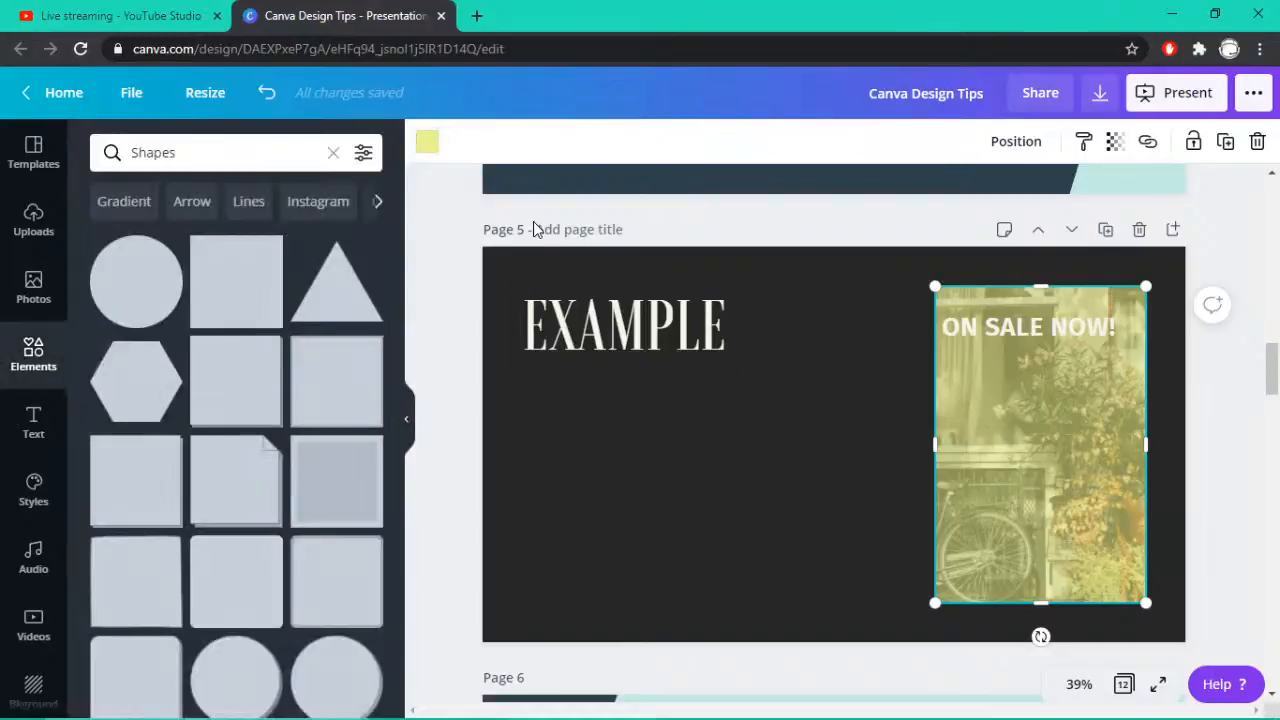
left_click(30, 485)
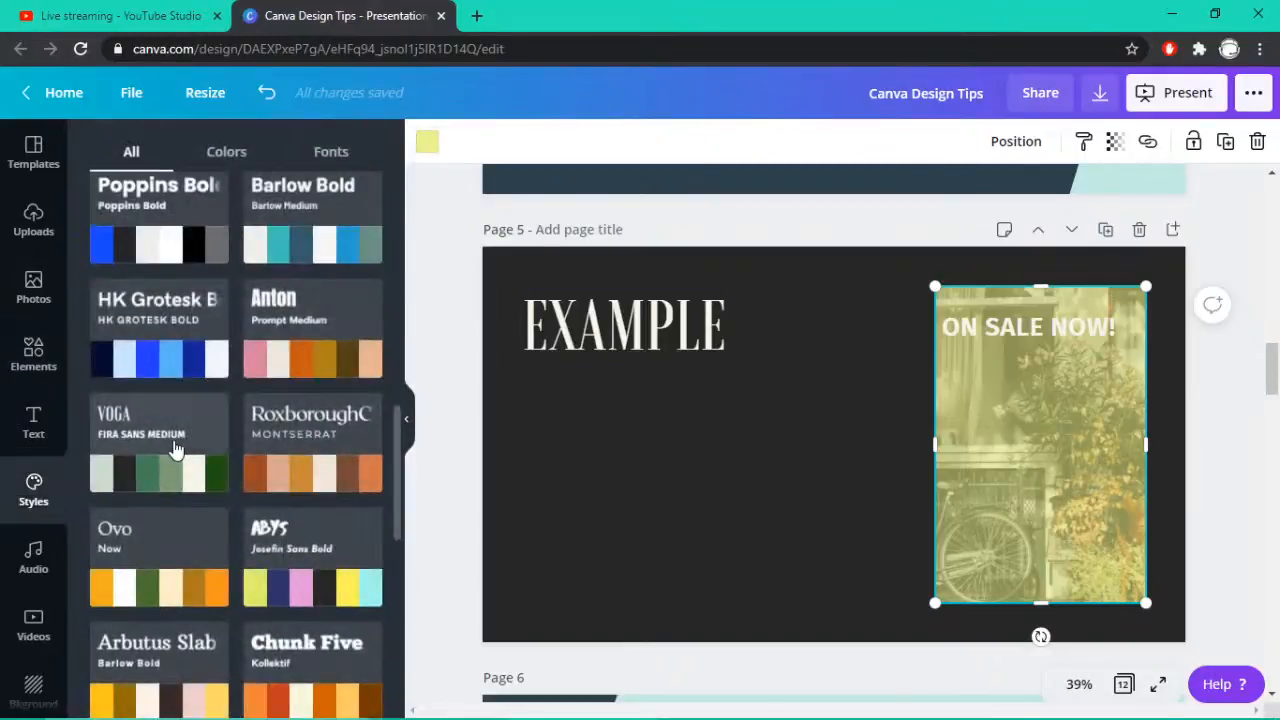
left_click(173, 445)
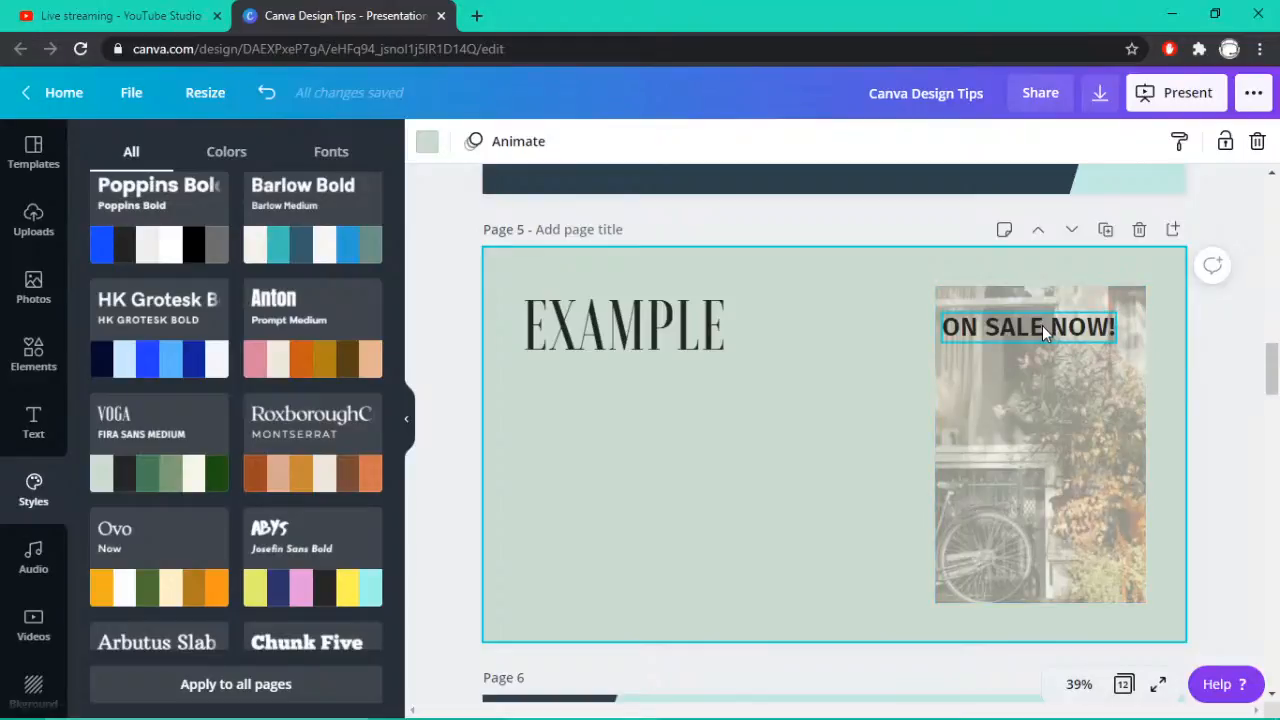
Try dark navy and light mint on the overlay covering the bicycle photo, and settle on dark navy
left_click(1018, 401)
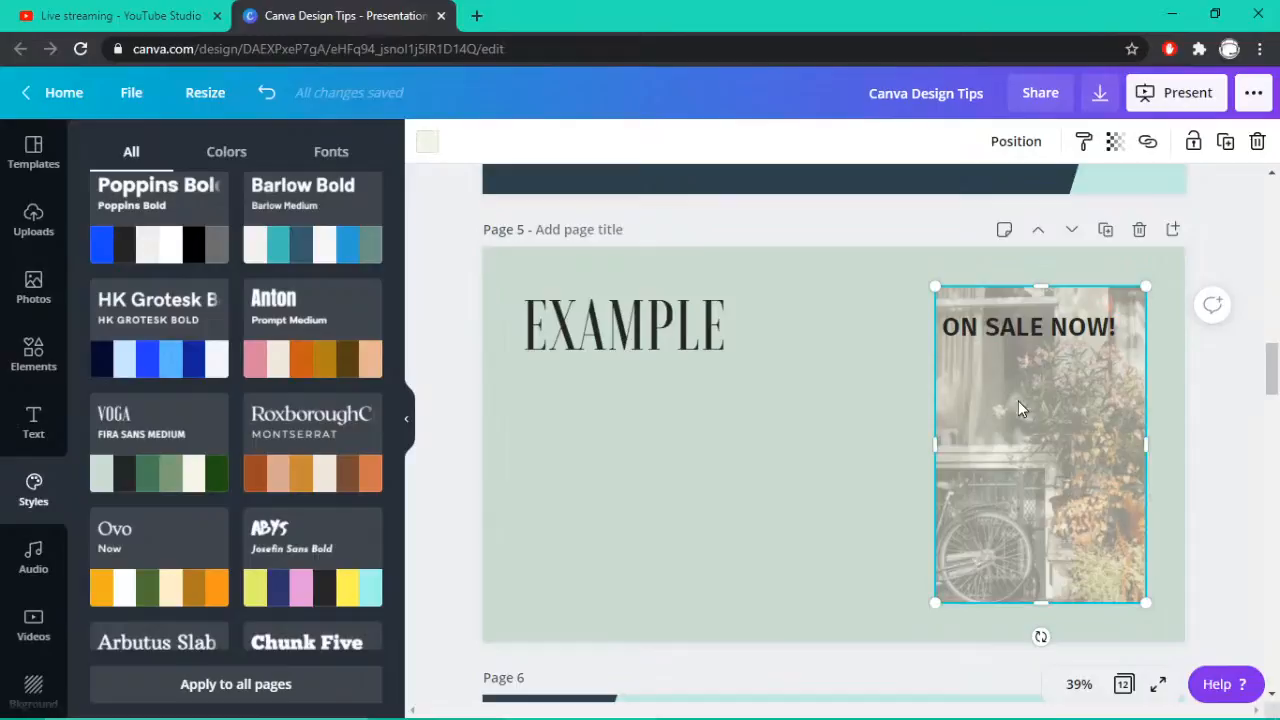
left_click(427, 145)
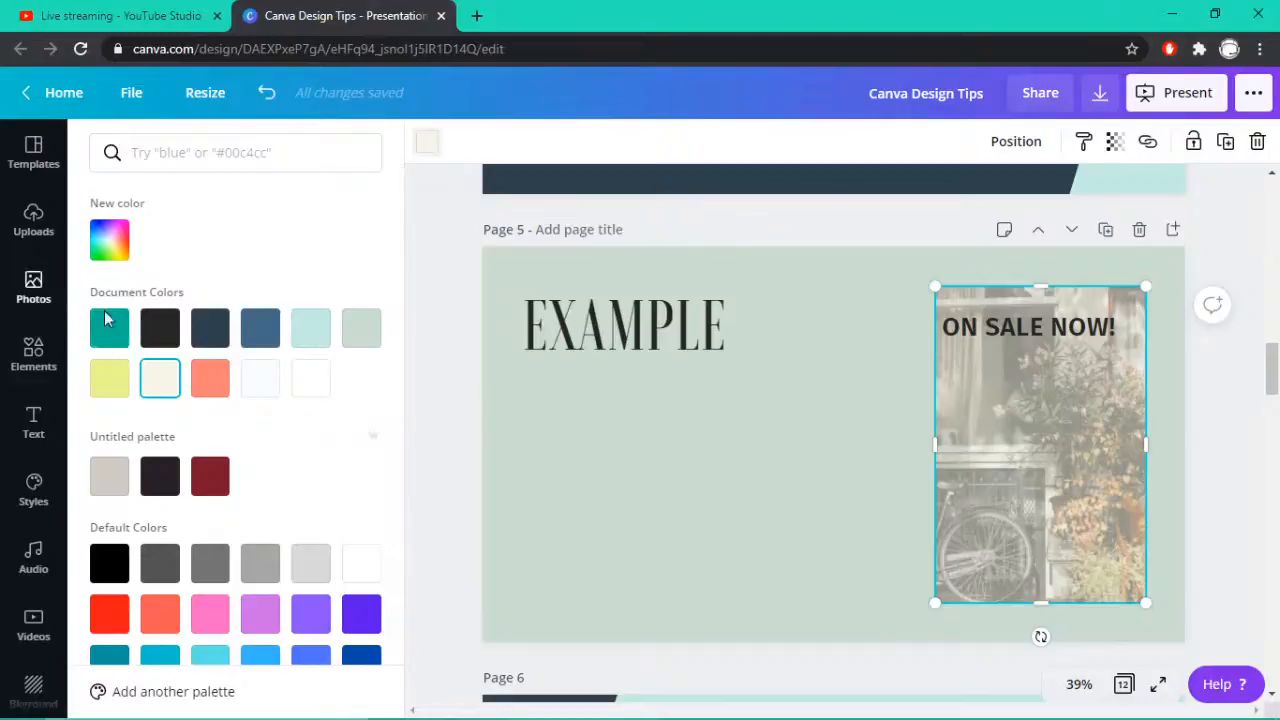
left_click(214, 332)
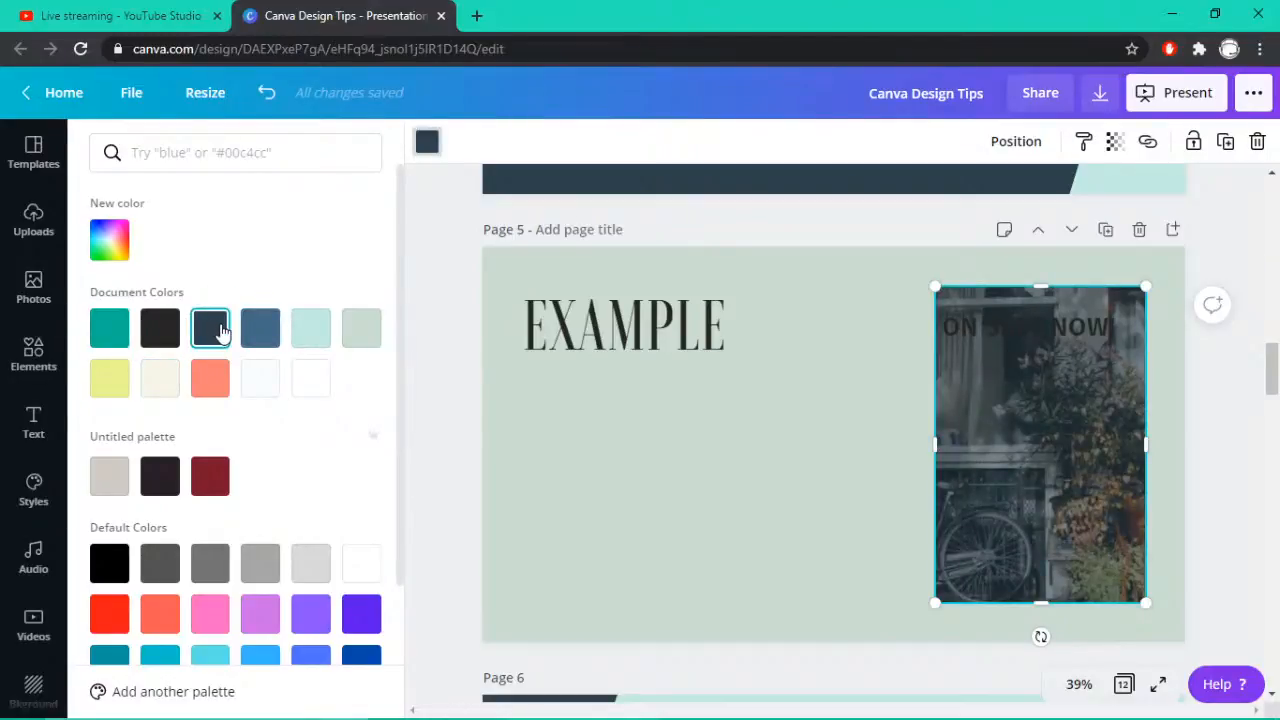
left_click(427, 142)
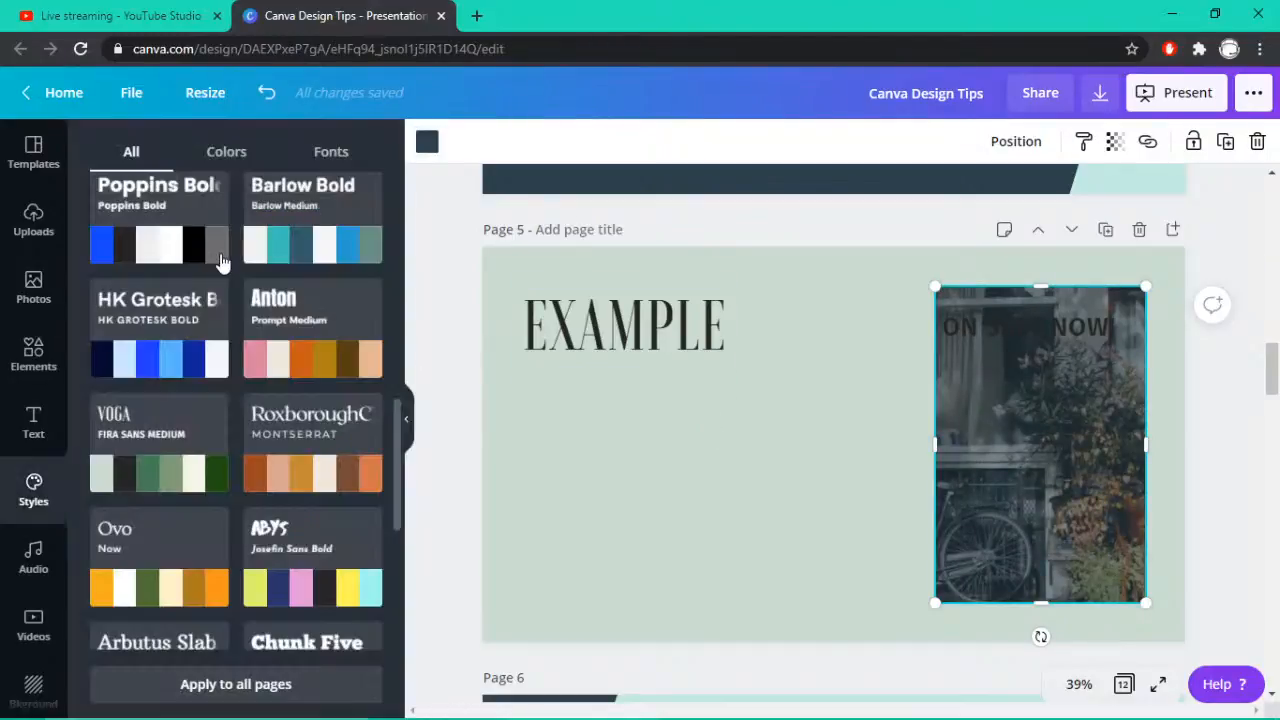
left_click(428, 145)
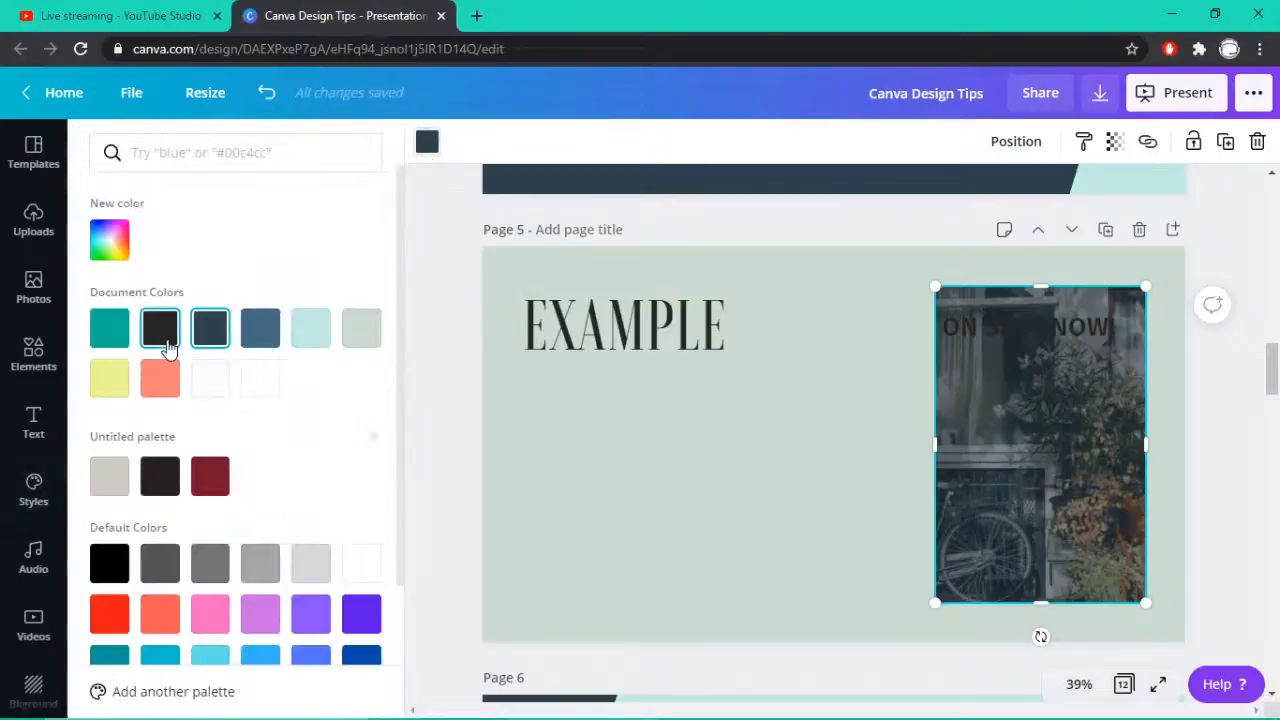
left_click(323, 342)
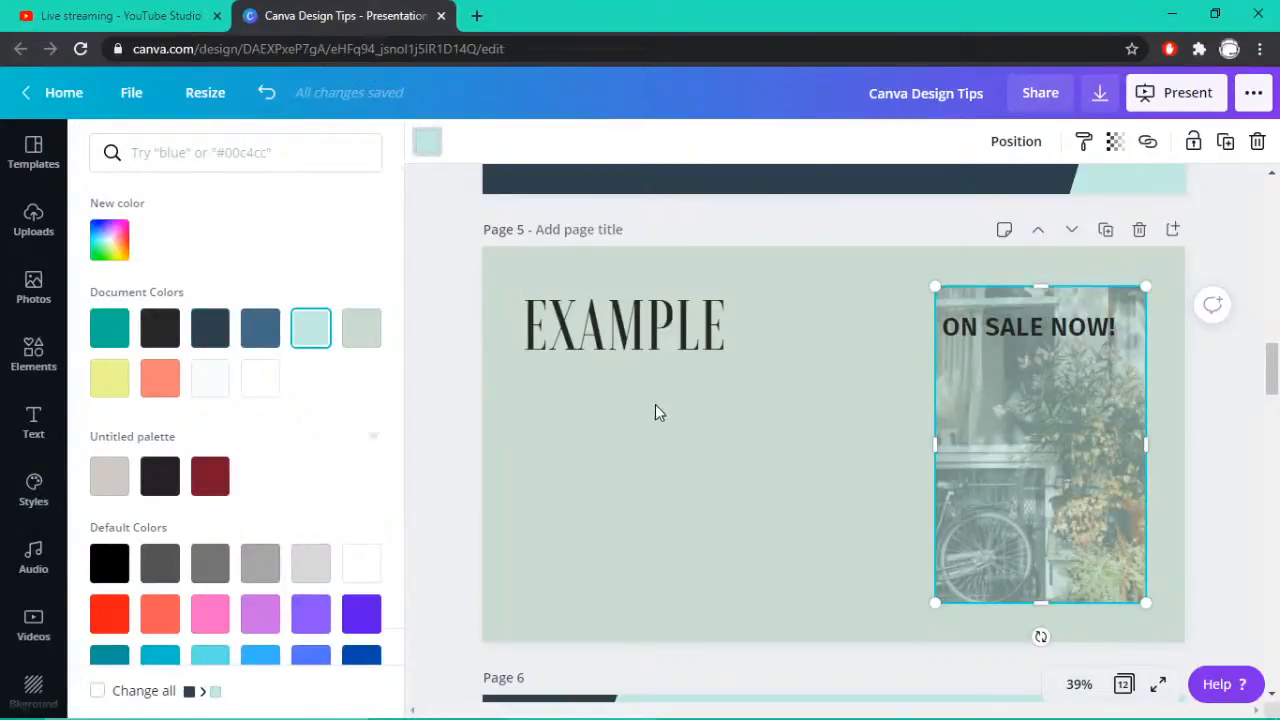
left_click(212, 333)
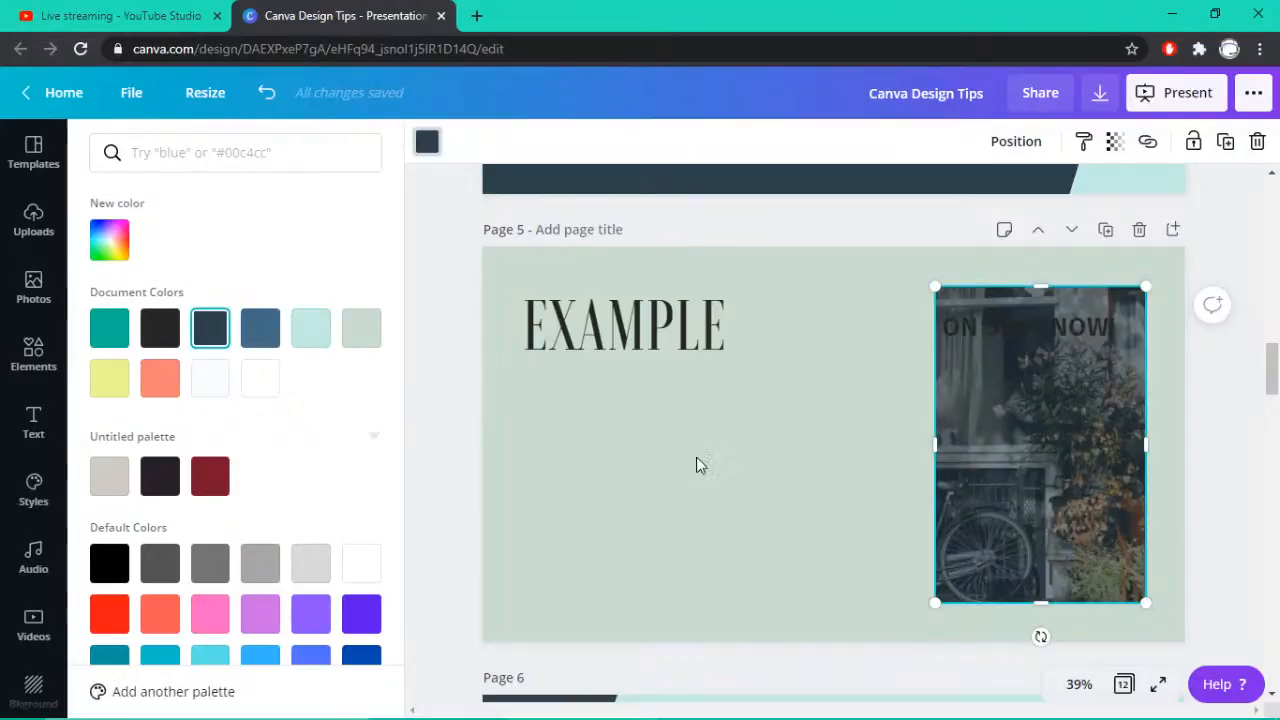
Try a near-white background on page 5, and set it to the light mint document color
left_click(696, 458)
left_click(696, 458)
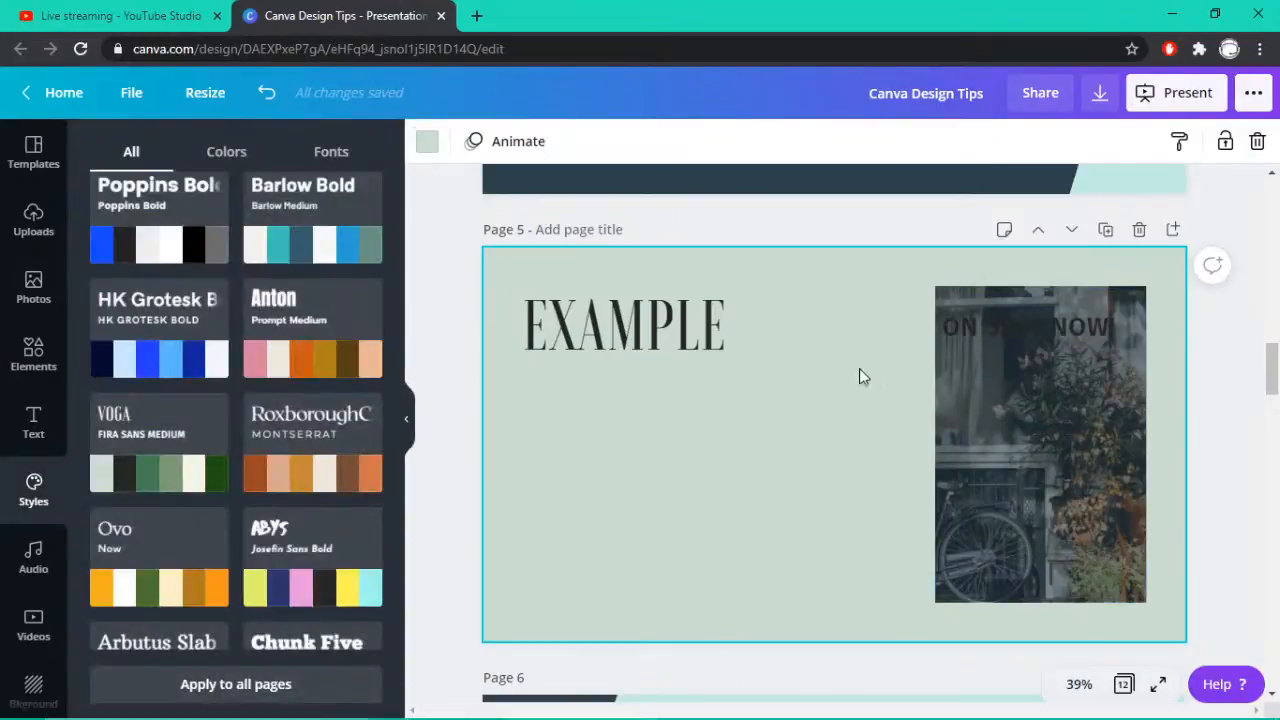
left_click(428, 142)
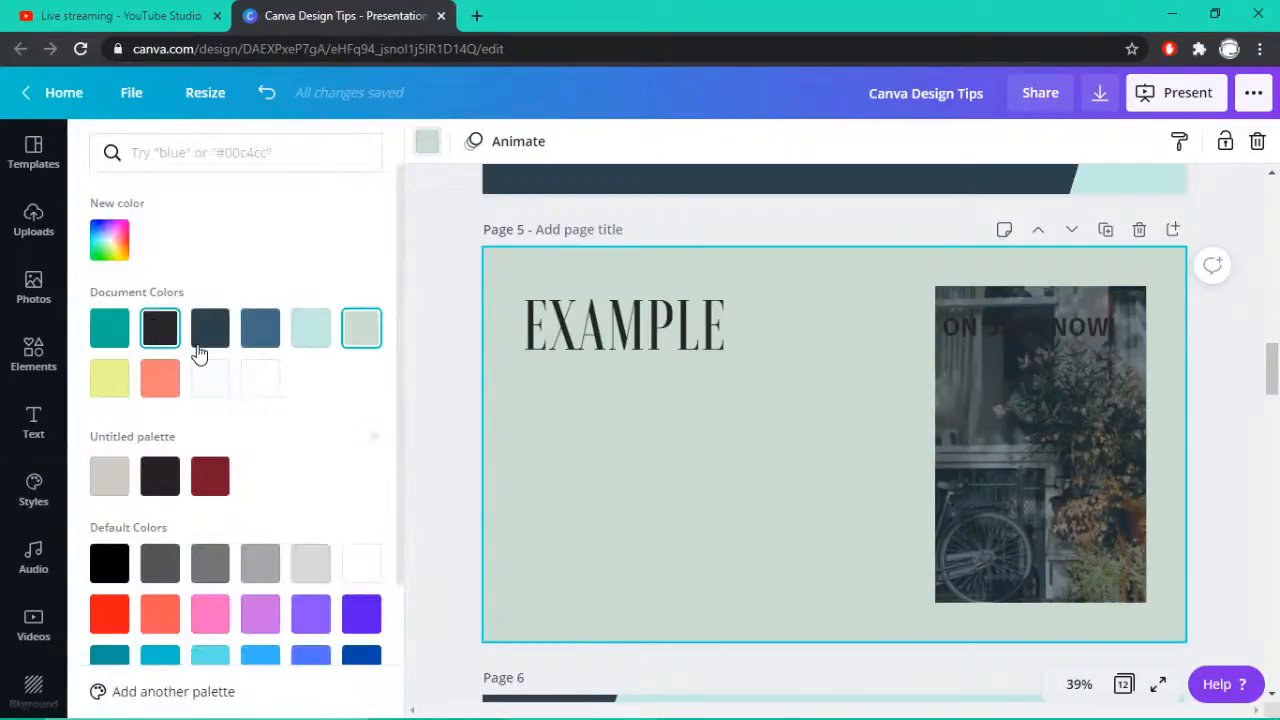
left_click(217, 376)
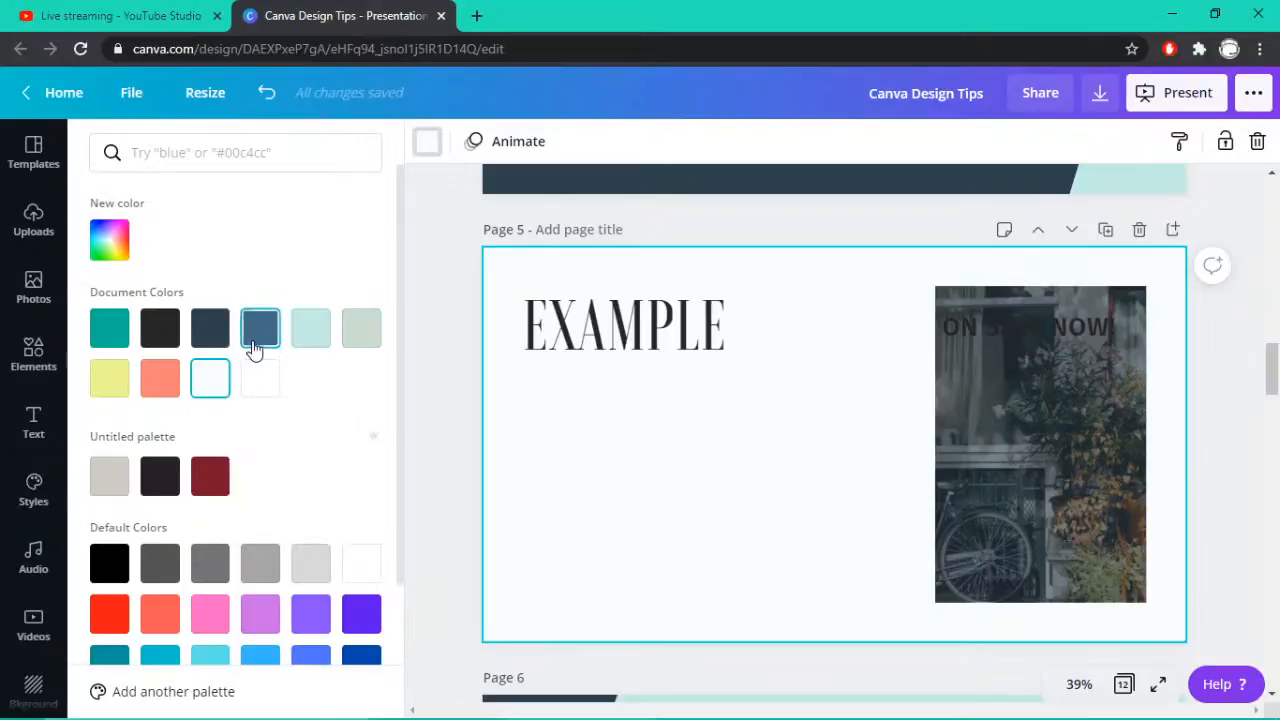
left_click(318, 343)
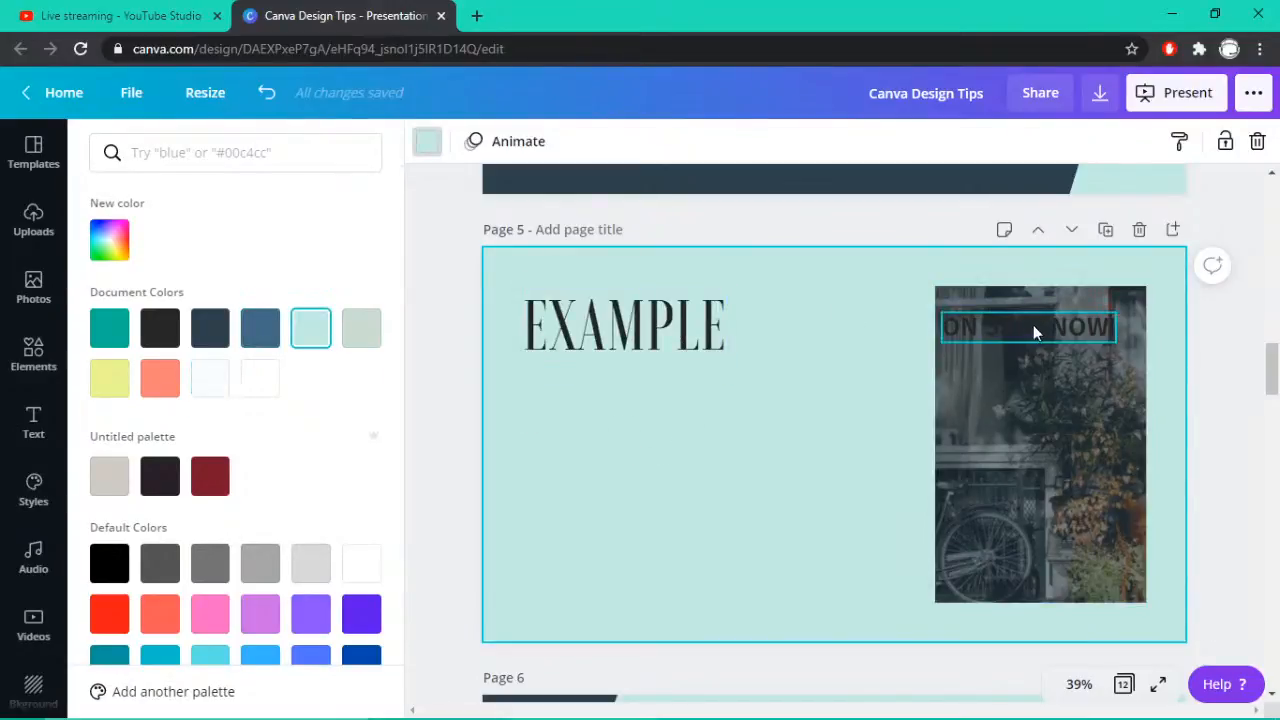
Change the "EXAMPLE" heading's text color to the dark navy document color
left_click(652, 331)
left_click(712, 141)
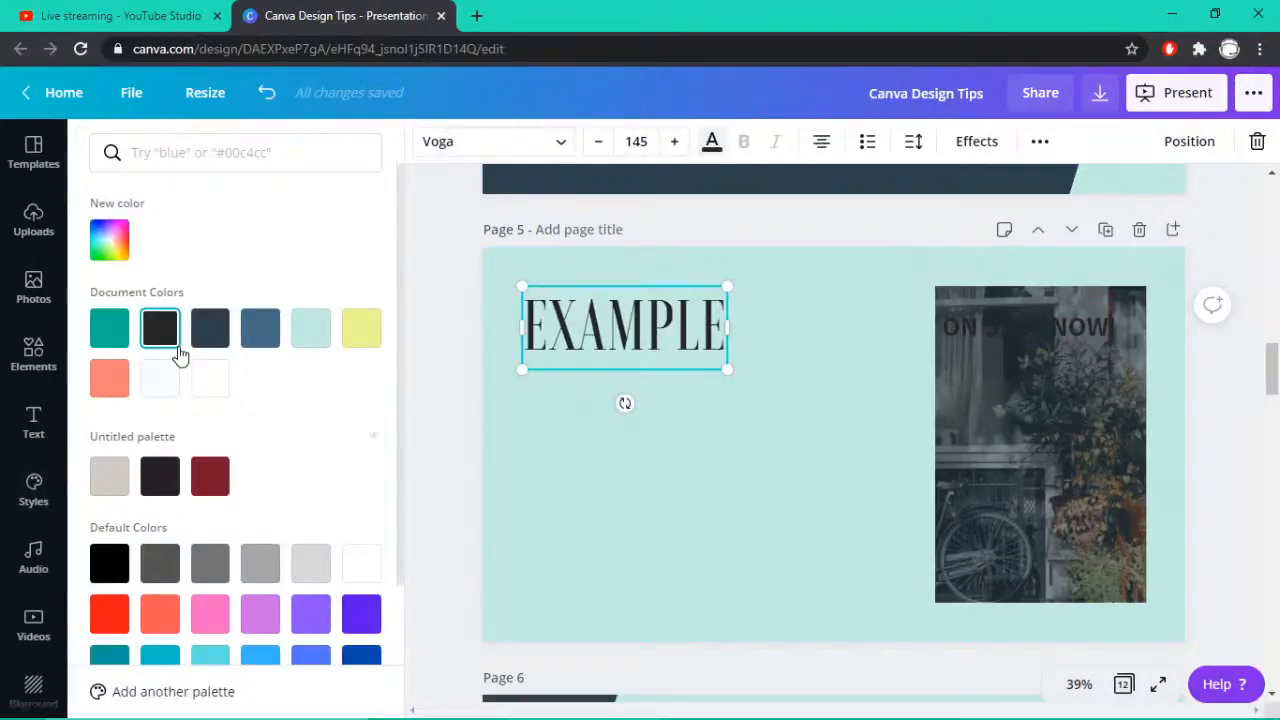
left_click(210, 328)
left_click(784, 420)
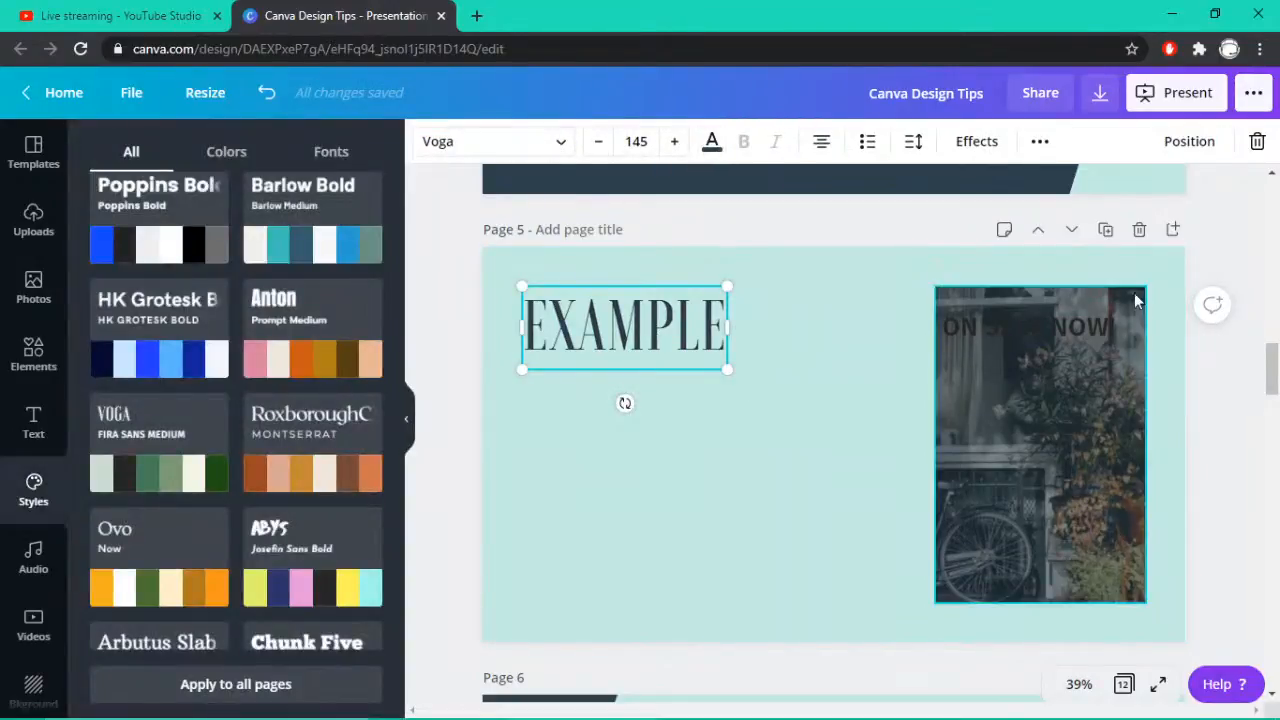
Set the "ON SALE NOW!" text to size 54 and color it light mint
left_click(1073, 323)
left_click(674, 141)
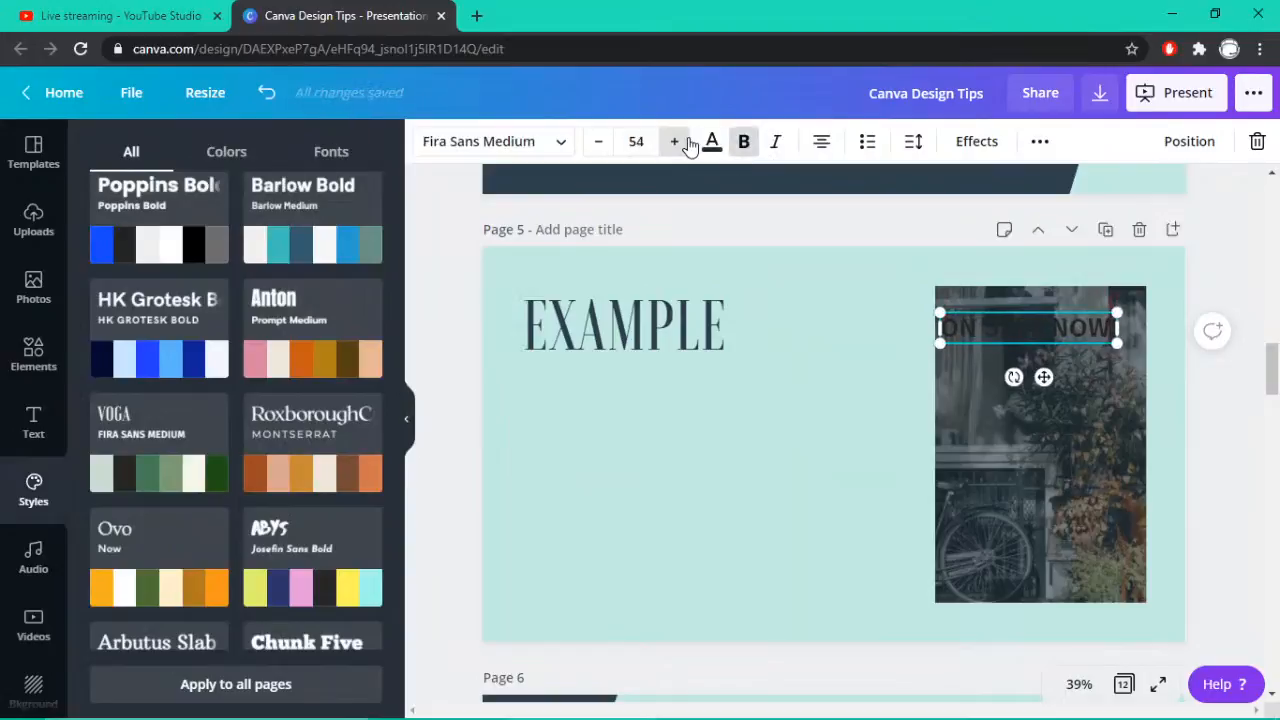
left_click(712, 141)
left_click(310, 328)
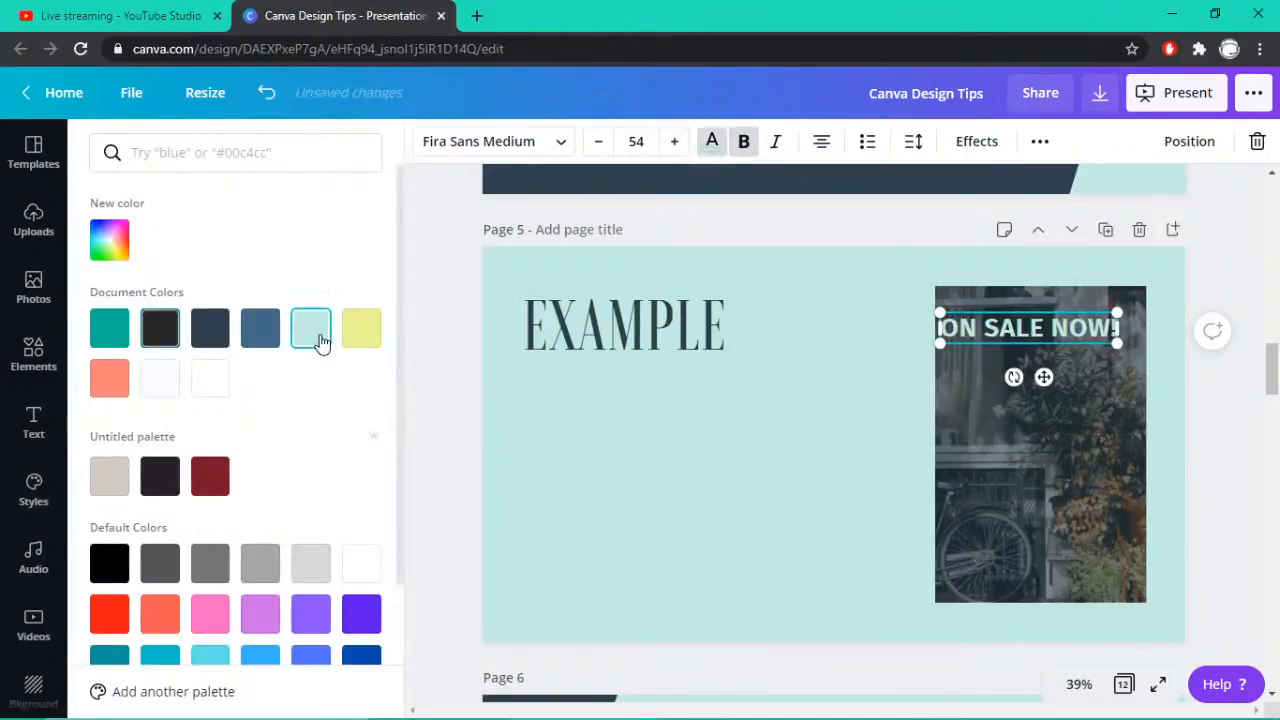
Center the "ON SALE NOW!" text horizontally near the upper edge of the darkened bicycle photo on page 5
left_click_drag(1066, 327, 1078, 320)
left_click(1011, 481)
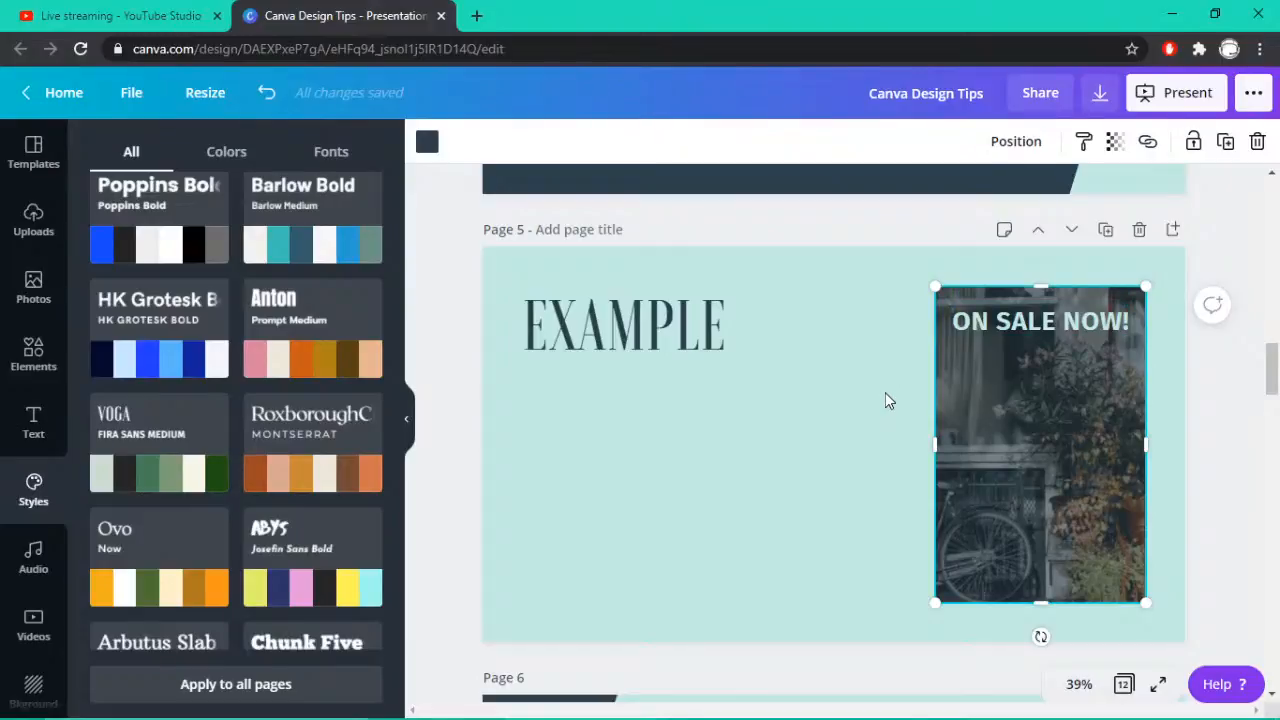
Review the Contrast tips on page 4 against the page 5 example, and go on to the Direction & Consistency page
scroll(886, 398, "up", 5)
scroll(886, 398, "down", 5)
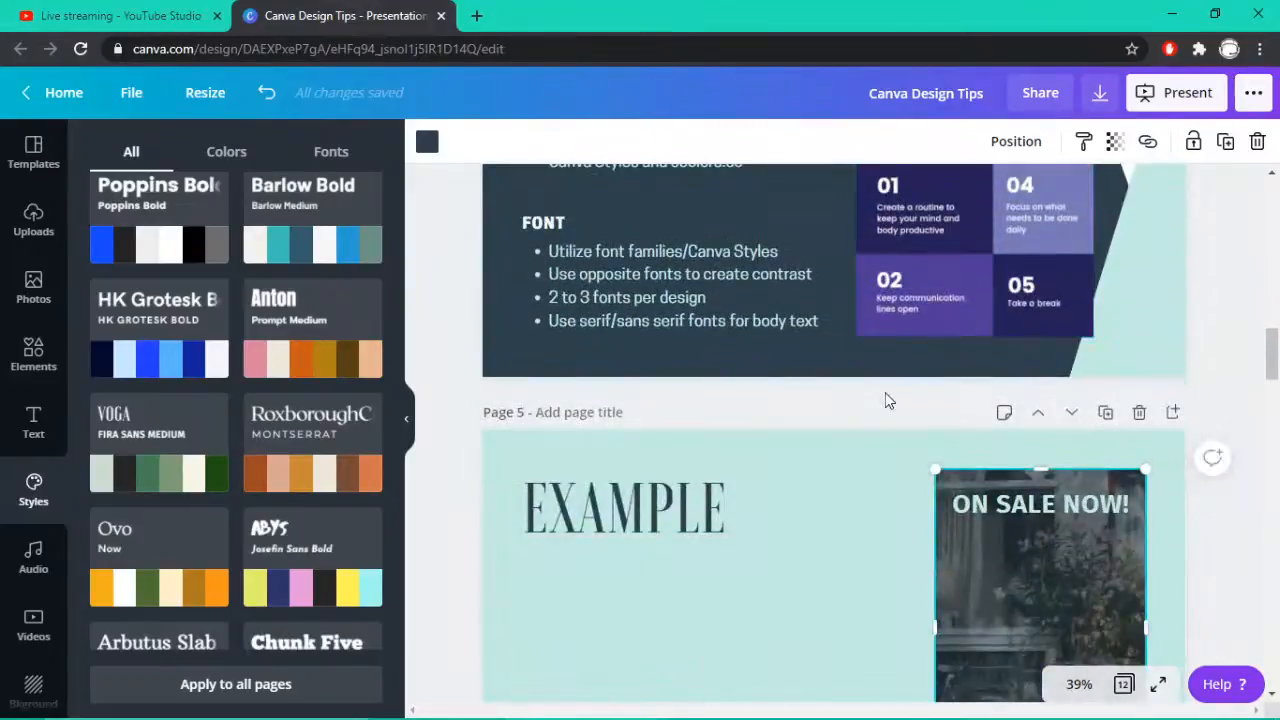
scroll(885, 398, "down", 1)
scroll(885, 398, "up", 5)
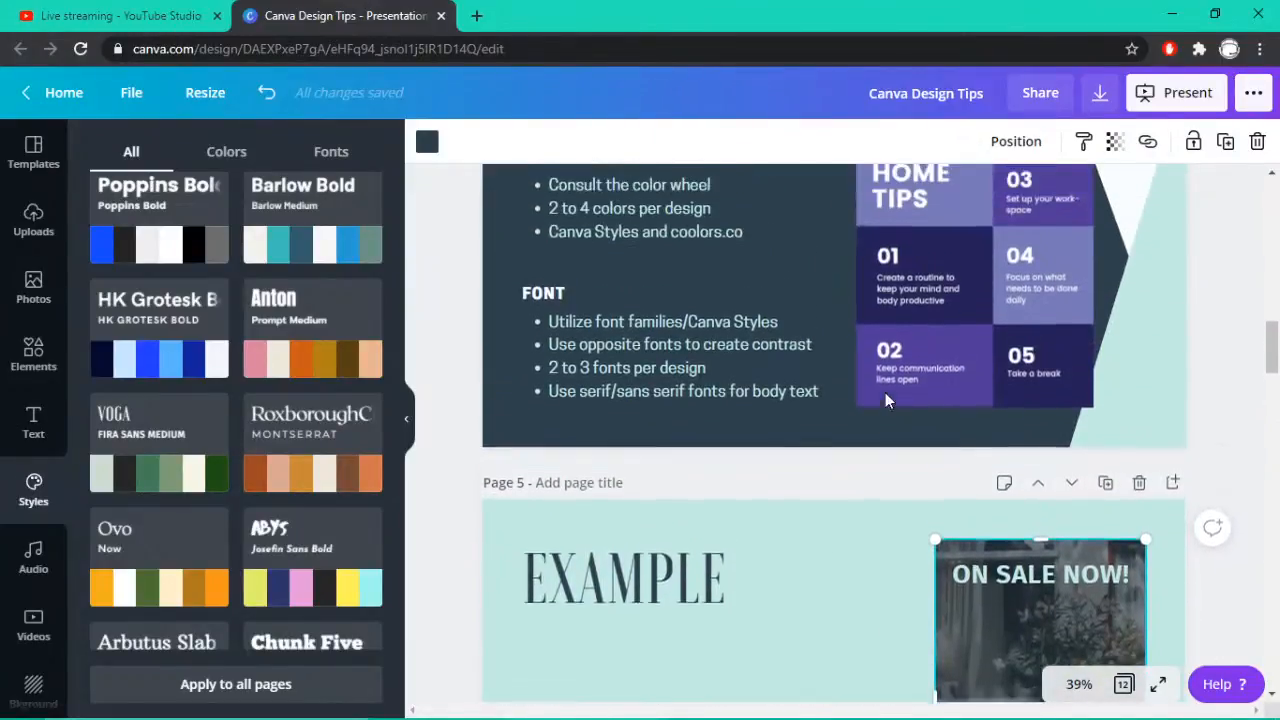
scroll(885, 398, "down", 8)
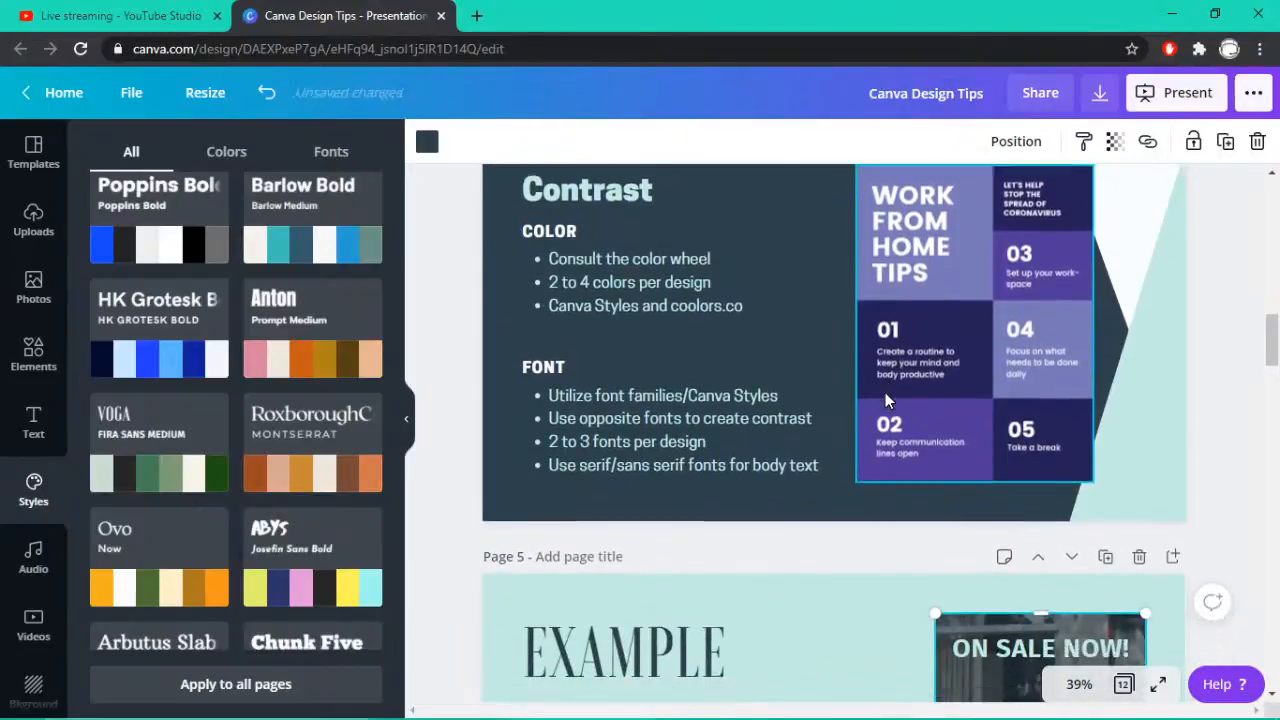
scroll(885, 395, "up", 3)
scroll(885, 395, "down", 1)
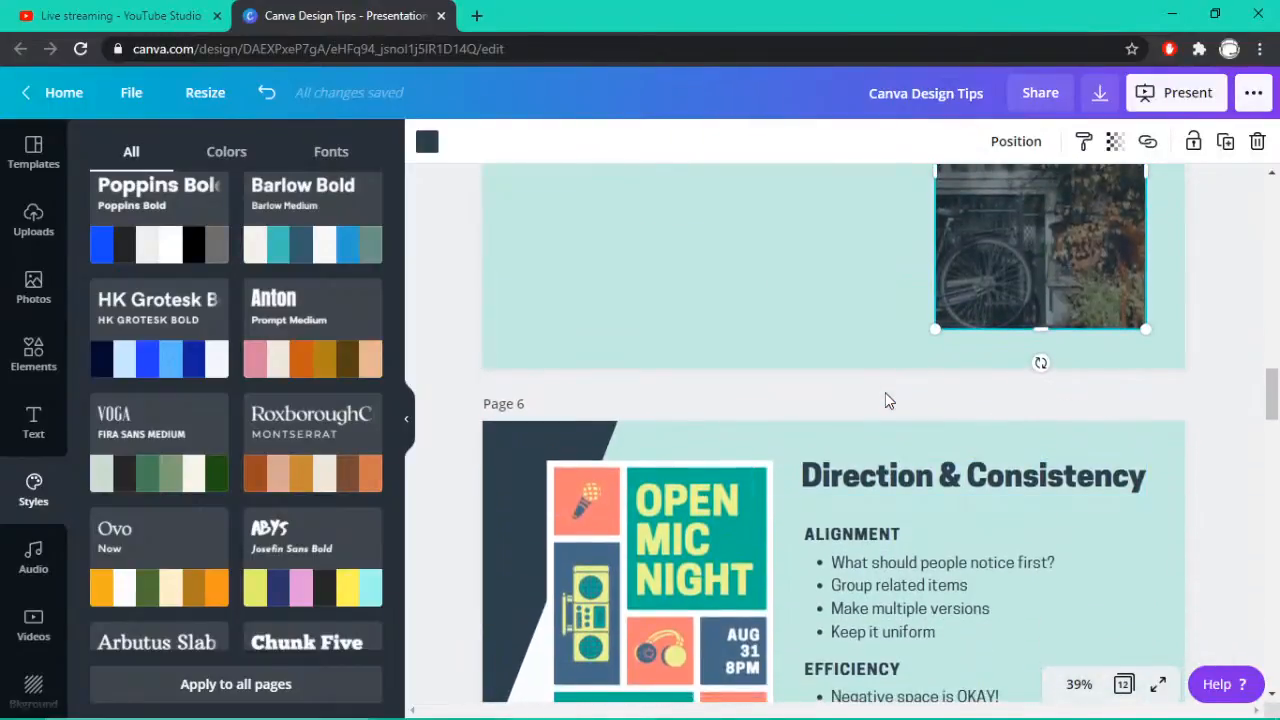
left_click(826, 300)
scroll(826, 297, "down", 2)
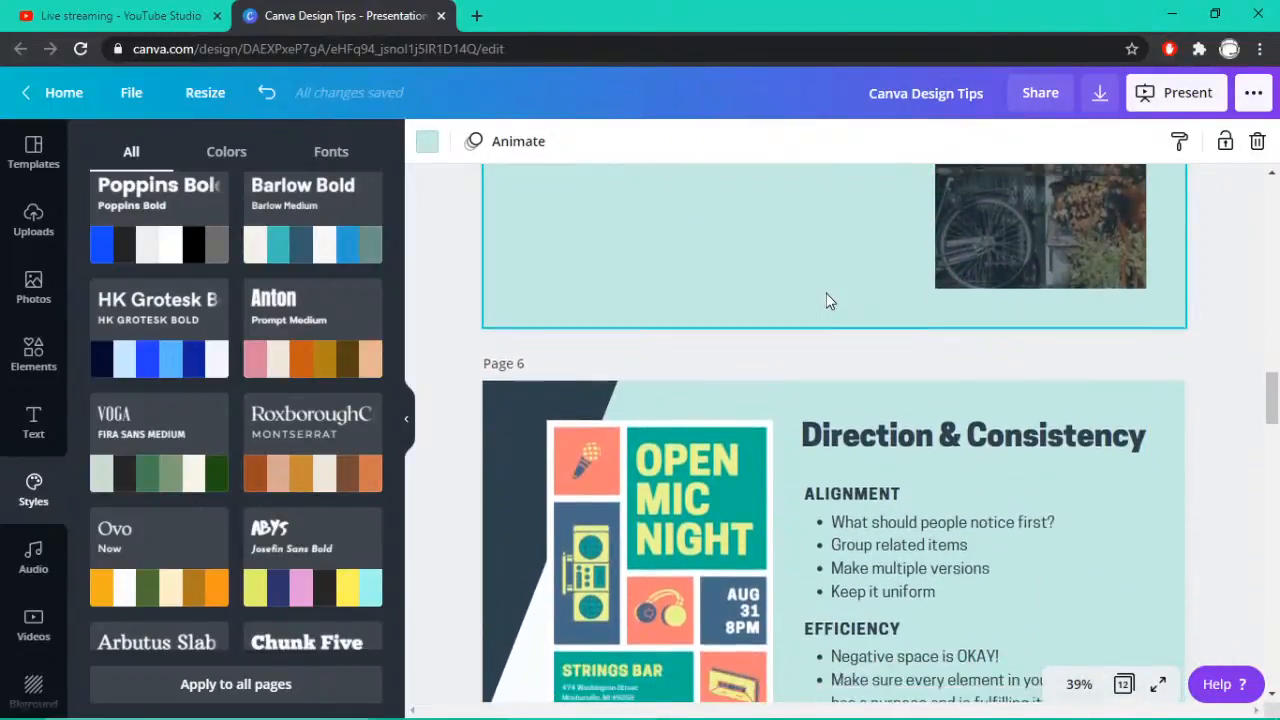
scroll(1263, 352, "up", 3)
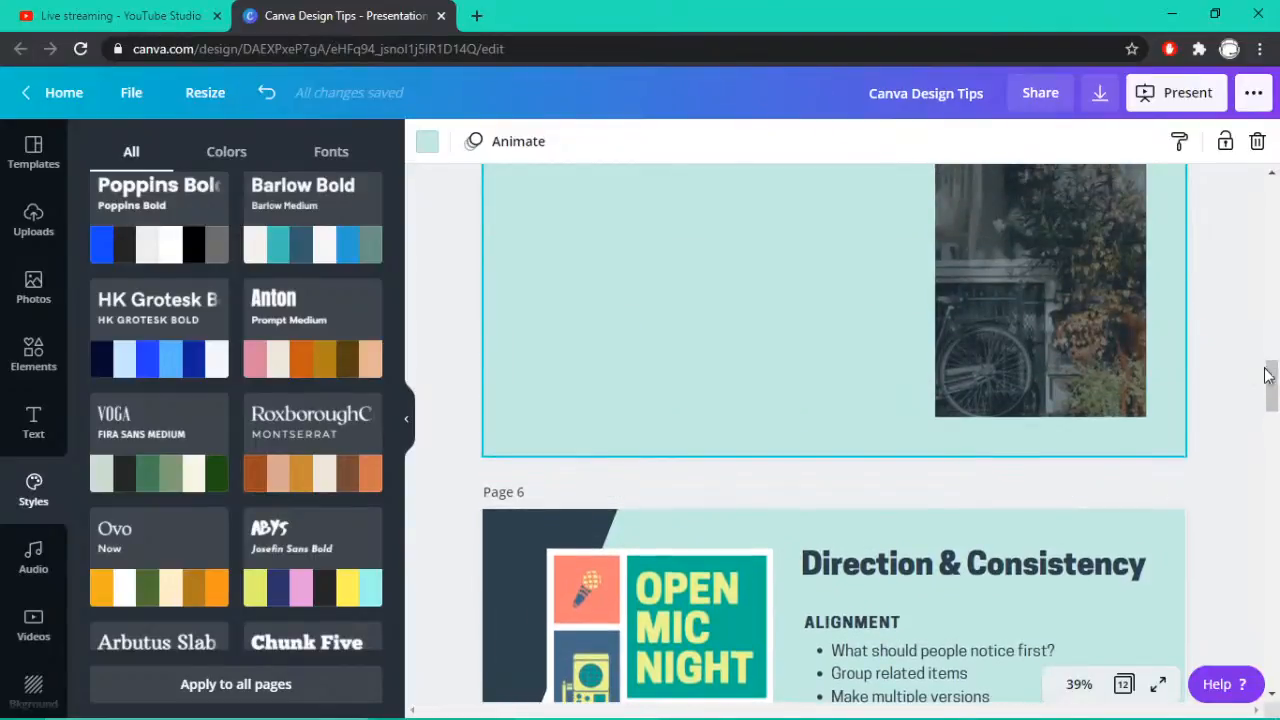
mouse_move(1270, 385)
left_mouse_down()
mouse_move(1272, 440)
mouse_move(1274, 410)
left_mouse_up()
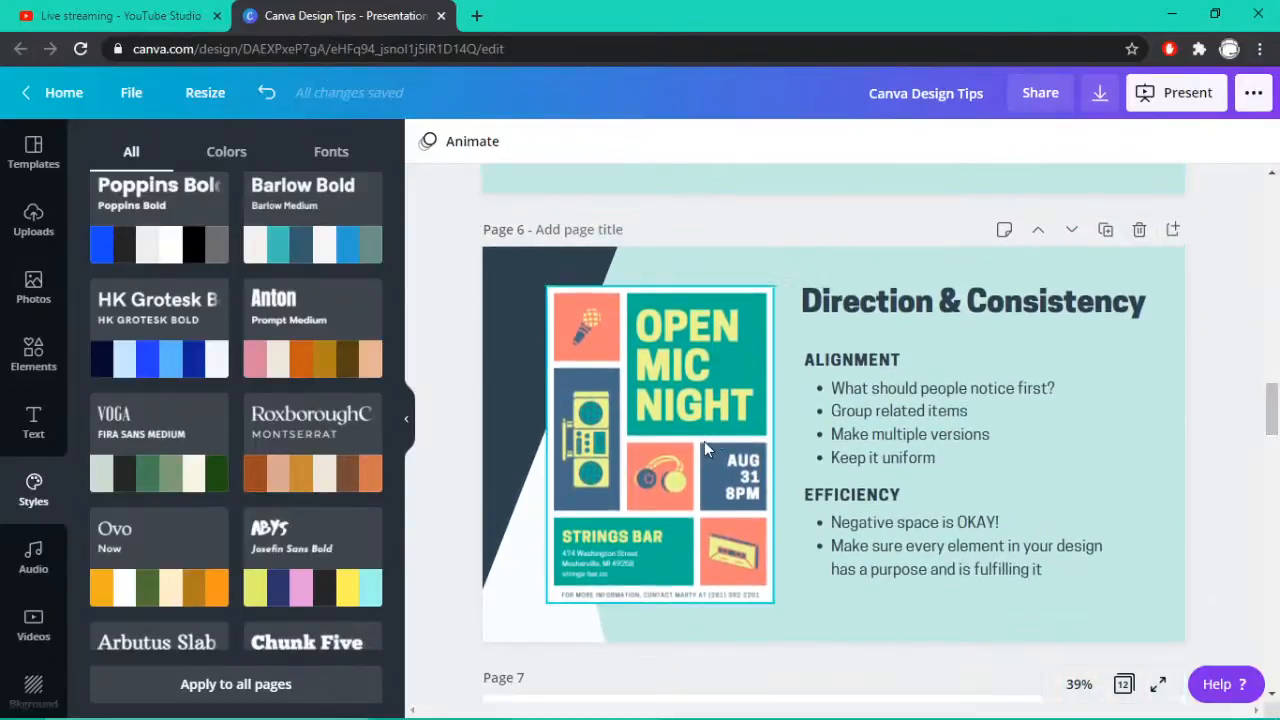
Collapse the Styles side panel and show the Direction & Consistency page in full screen
left_click(407, 414)
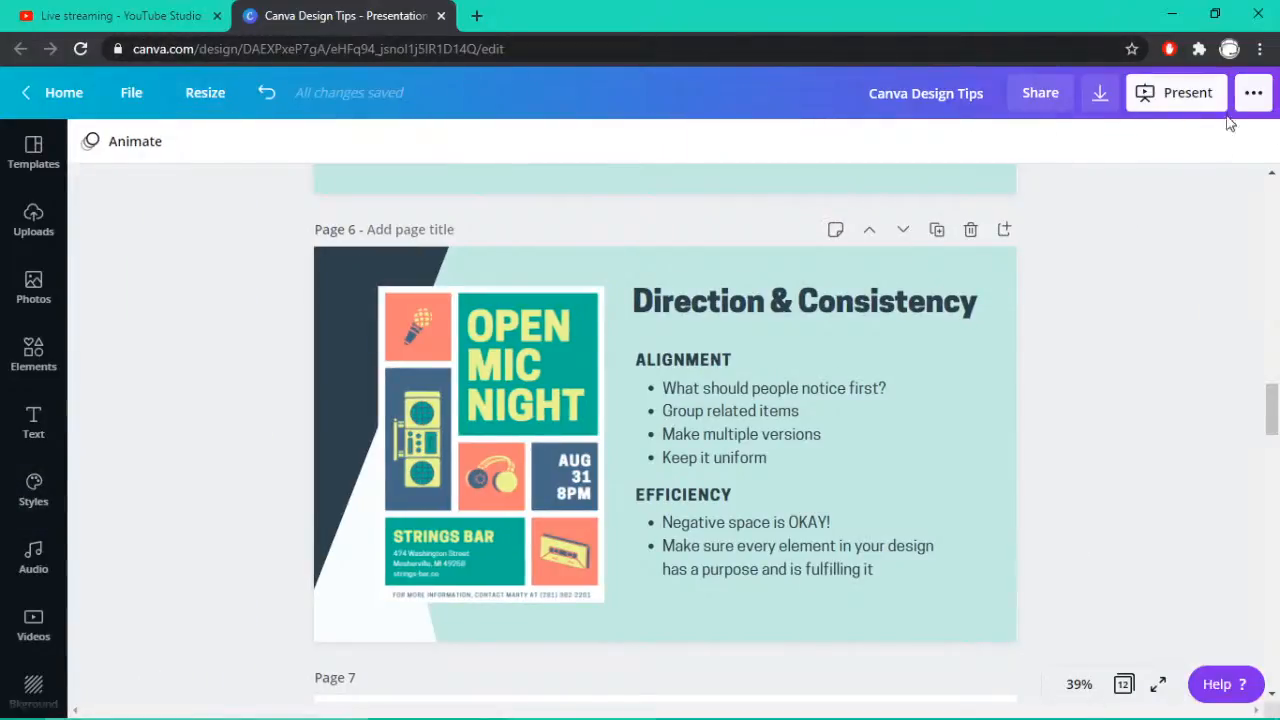
left_click(1253, 96)
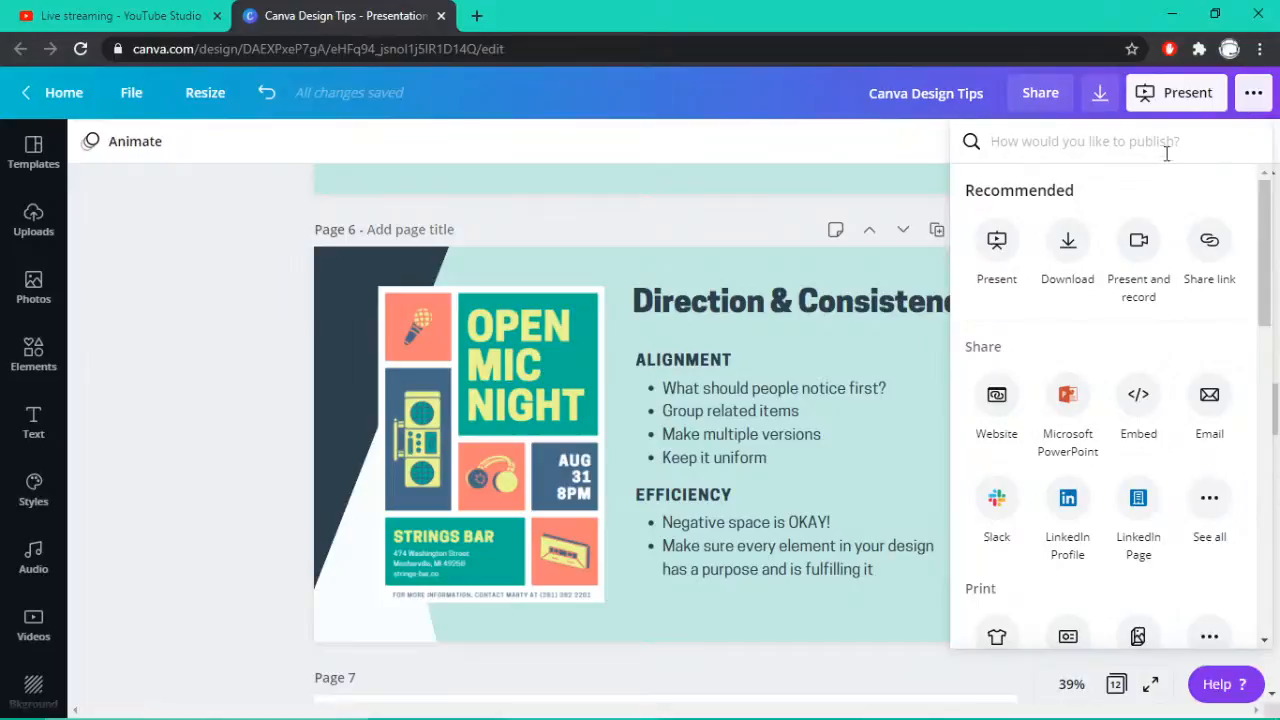
left_click(1253, 97)
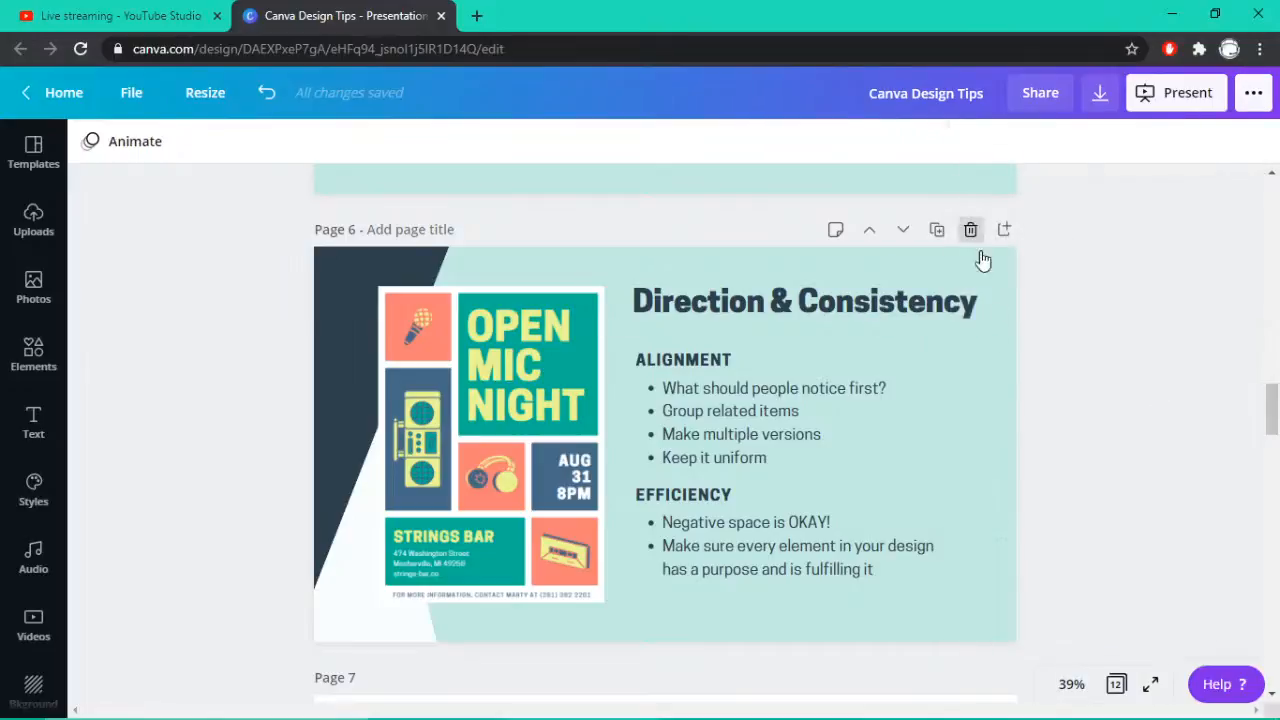
left_click(1150, 685)
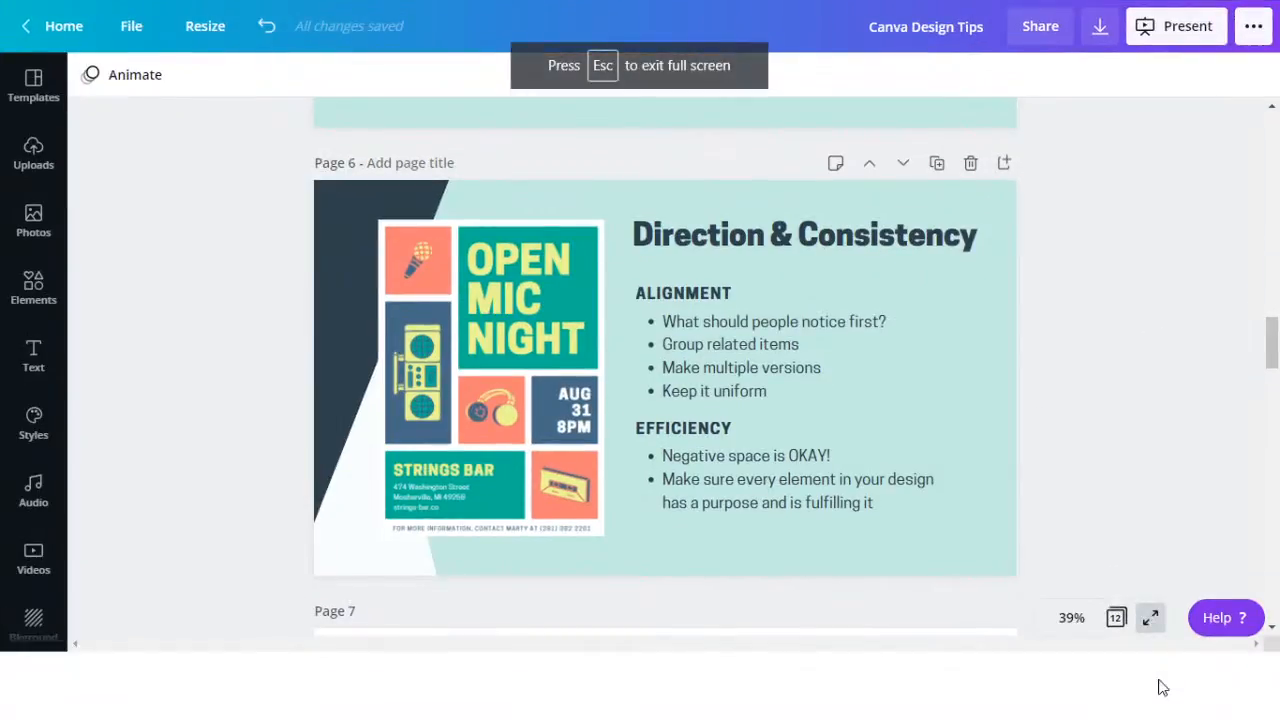
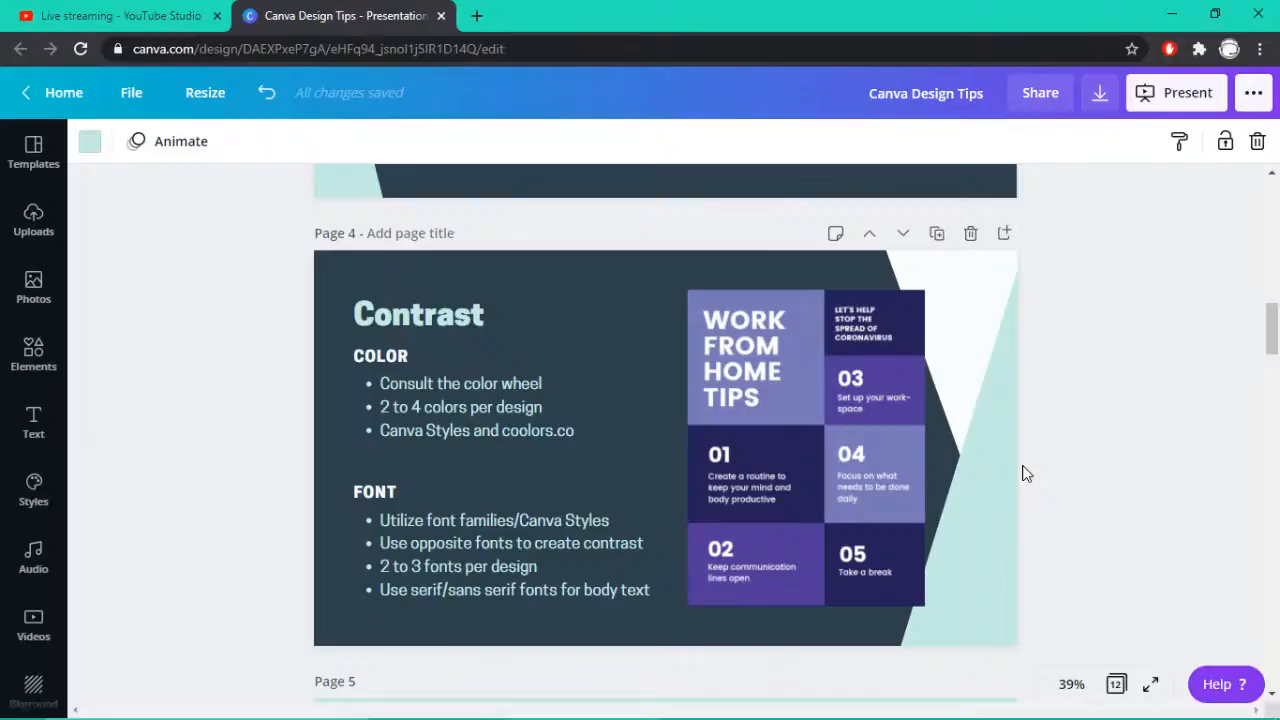
Go back to page 2 and examine its two flyer designs for functionality and accessibility
scroll(1022, 473, "up", 10)
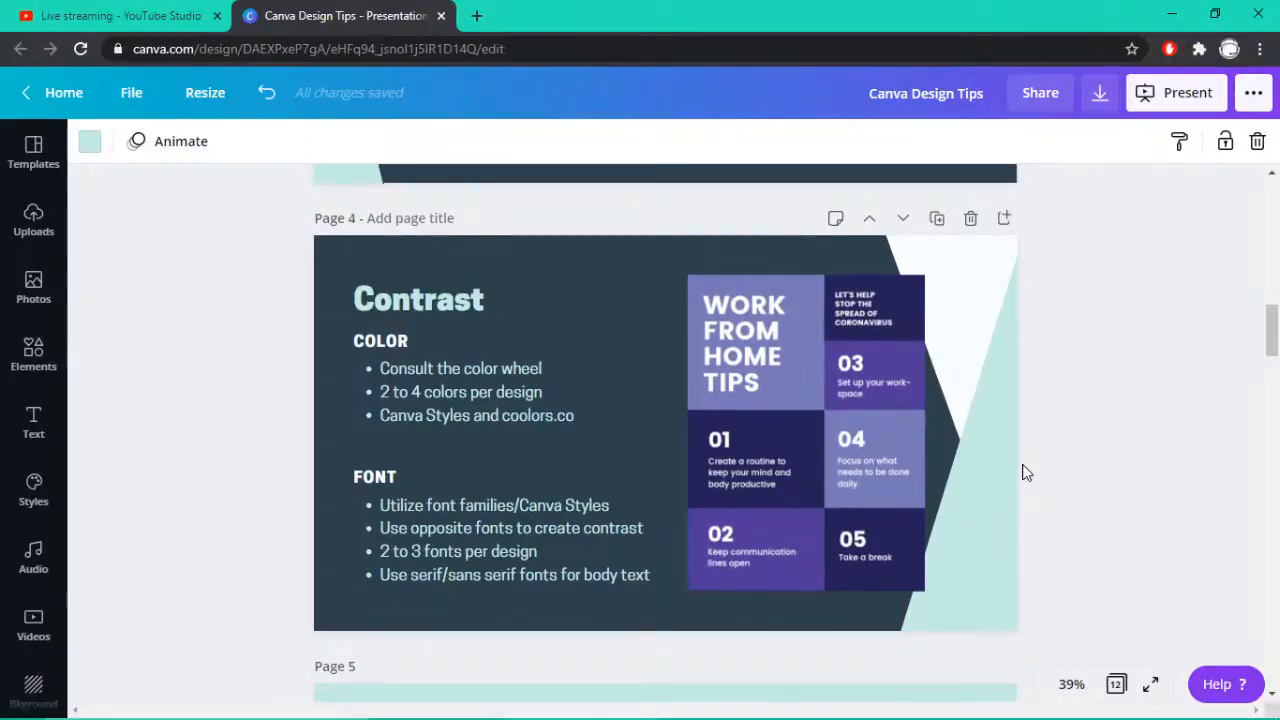
scroll(1022, 473, "down", 1)
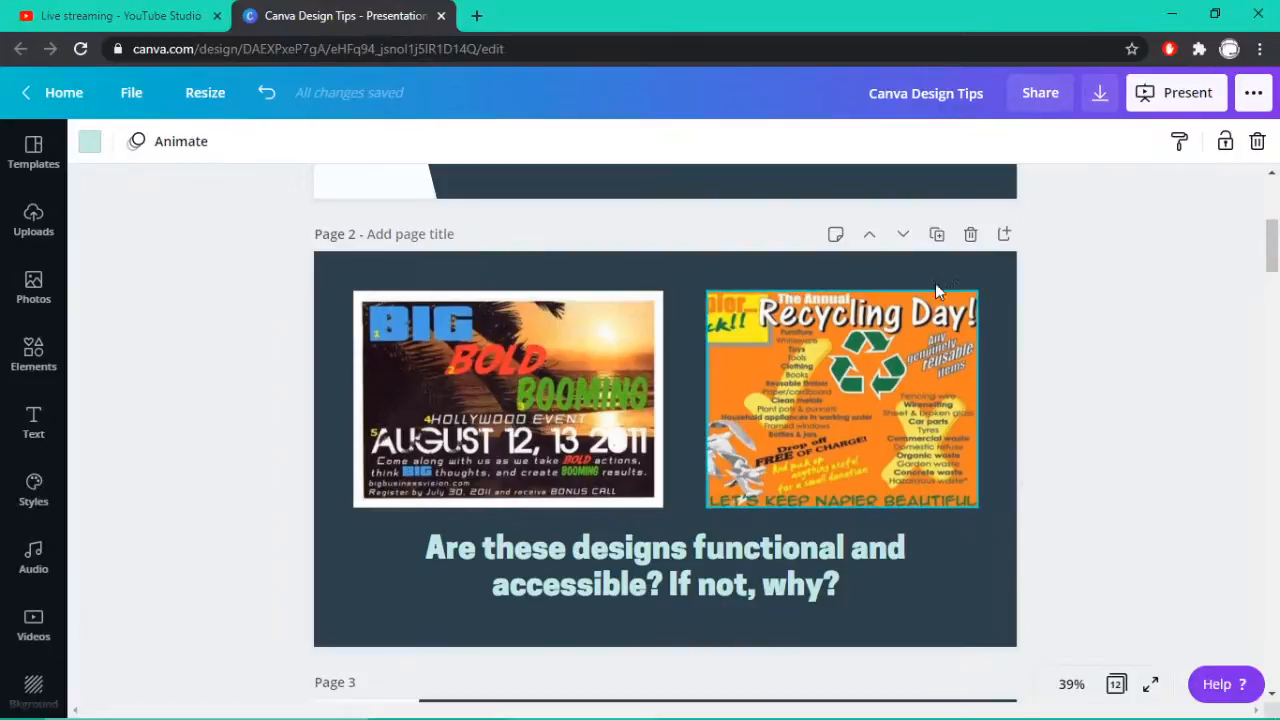
scroll(825, 408, "down", 4)
scroll(825, 408, "up", 6)
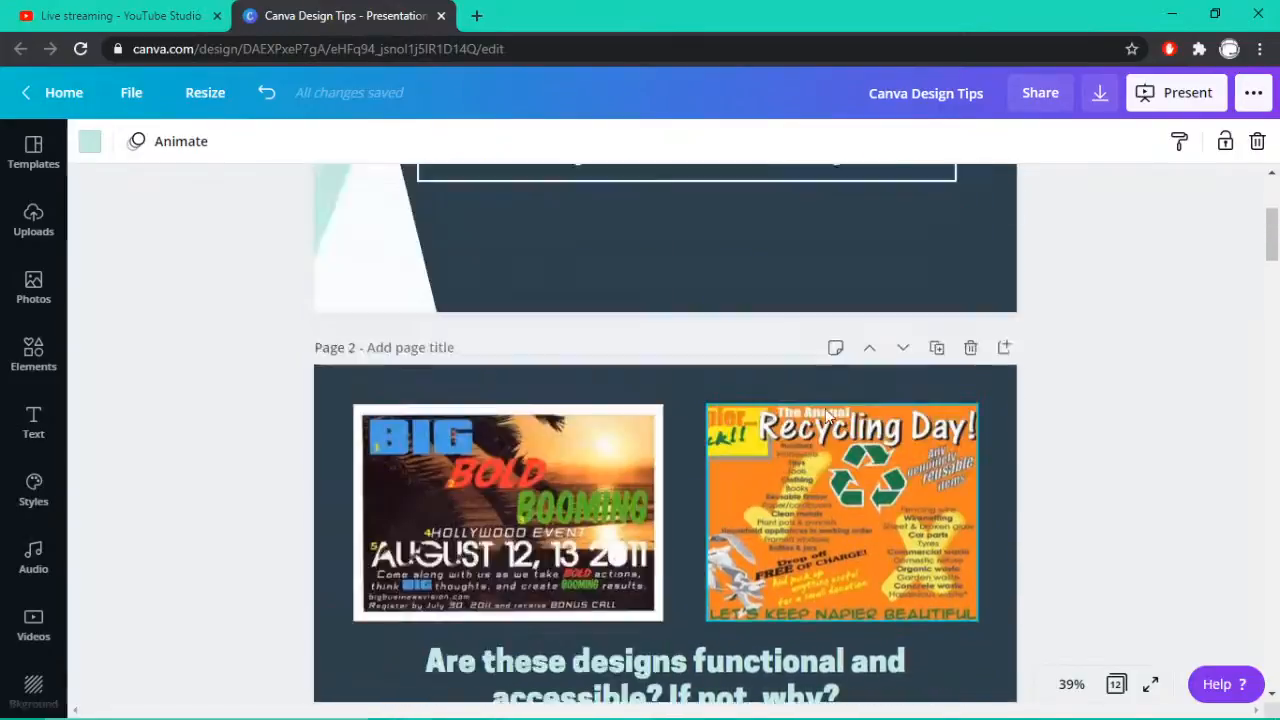
scroll(825, 408, "down", 2)
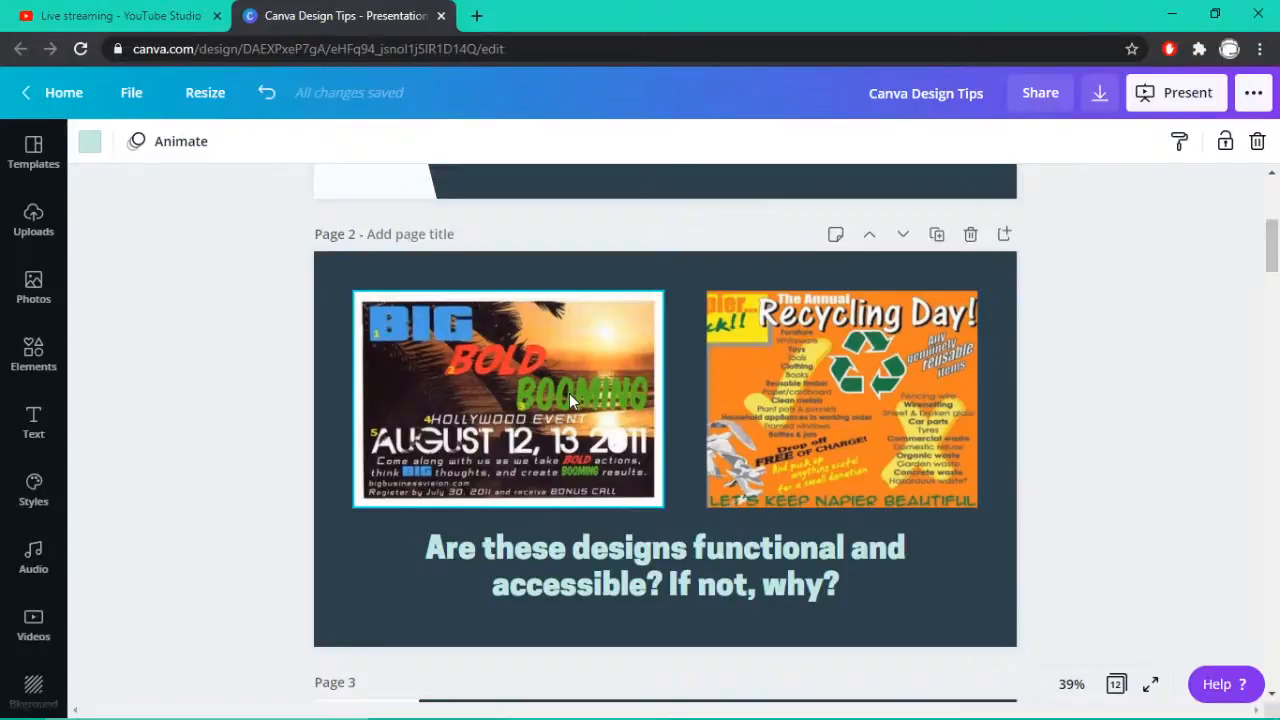
Examine the alignment and efficiency tips on page 6 and the two Open Mic Night flyers on page 7
scroll(571, 401, "down", 12)
scroll(571, 401, "down", 1)
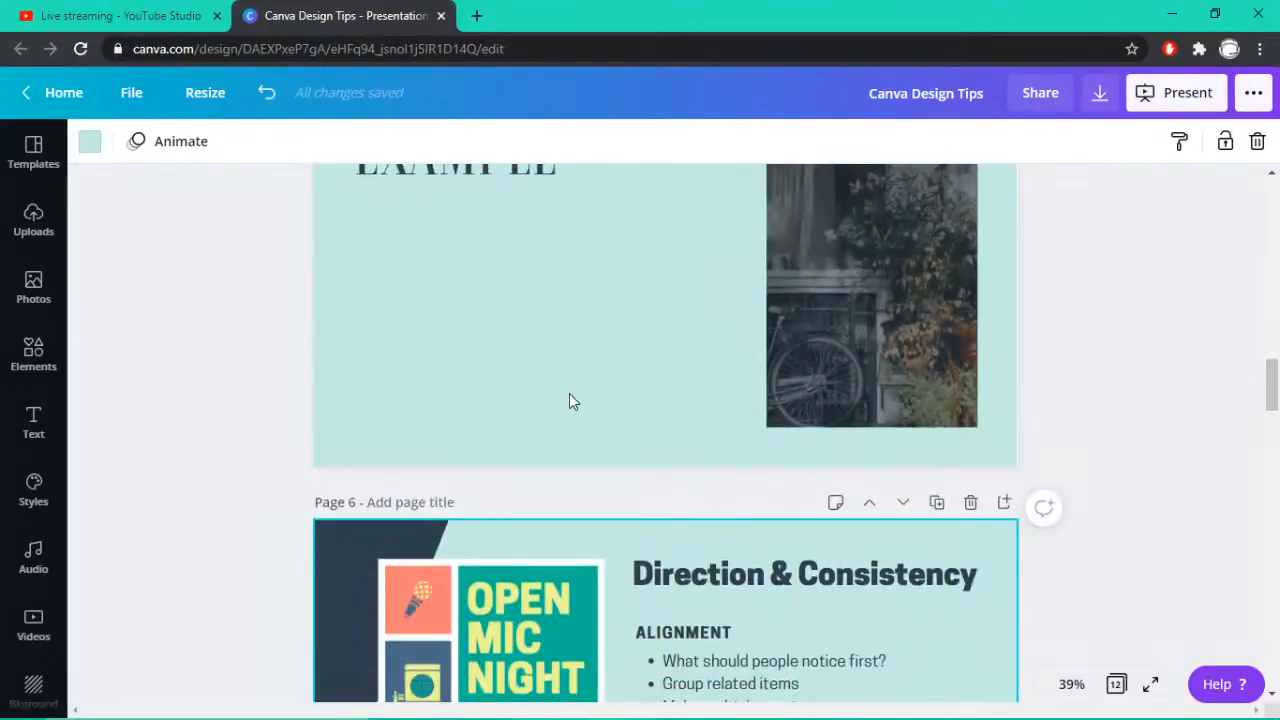
scroll(571, 401, "up", 6)
scroll(571, 401, "down", 9)
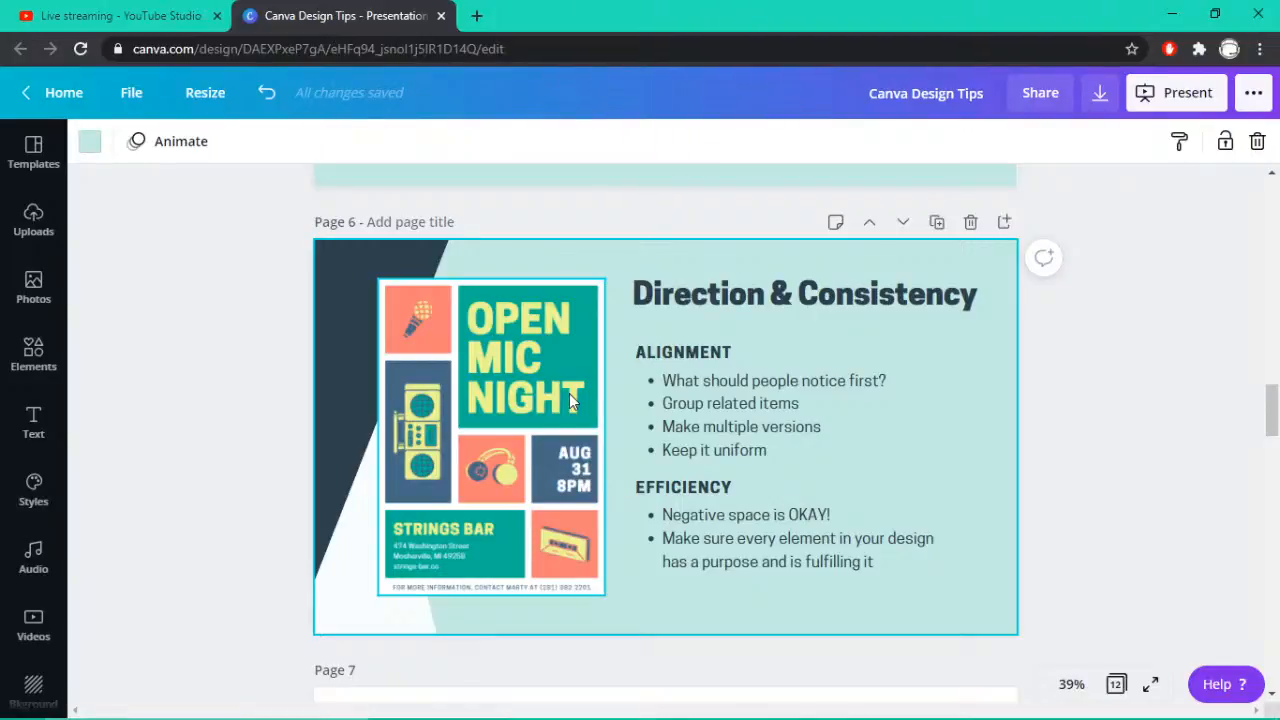
scroll(570, 398, "down", 2)
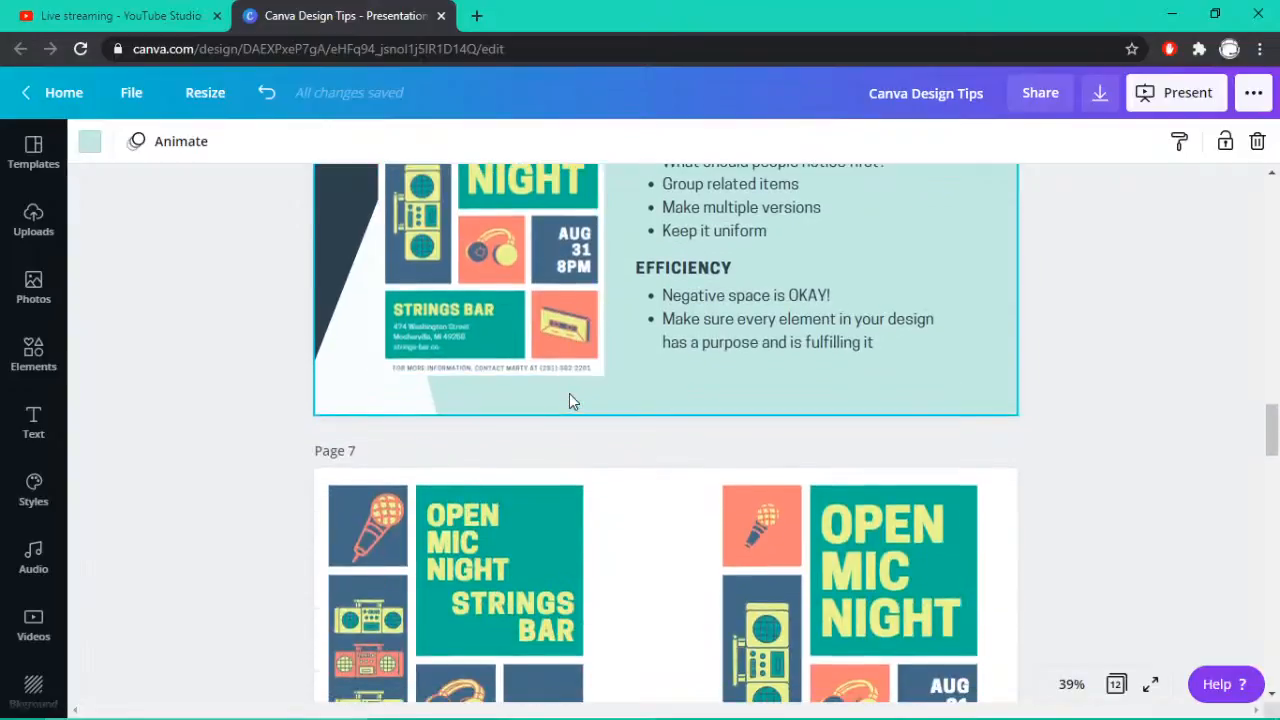
scroll(569, 398, "up", 2)
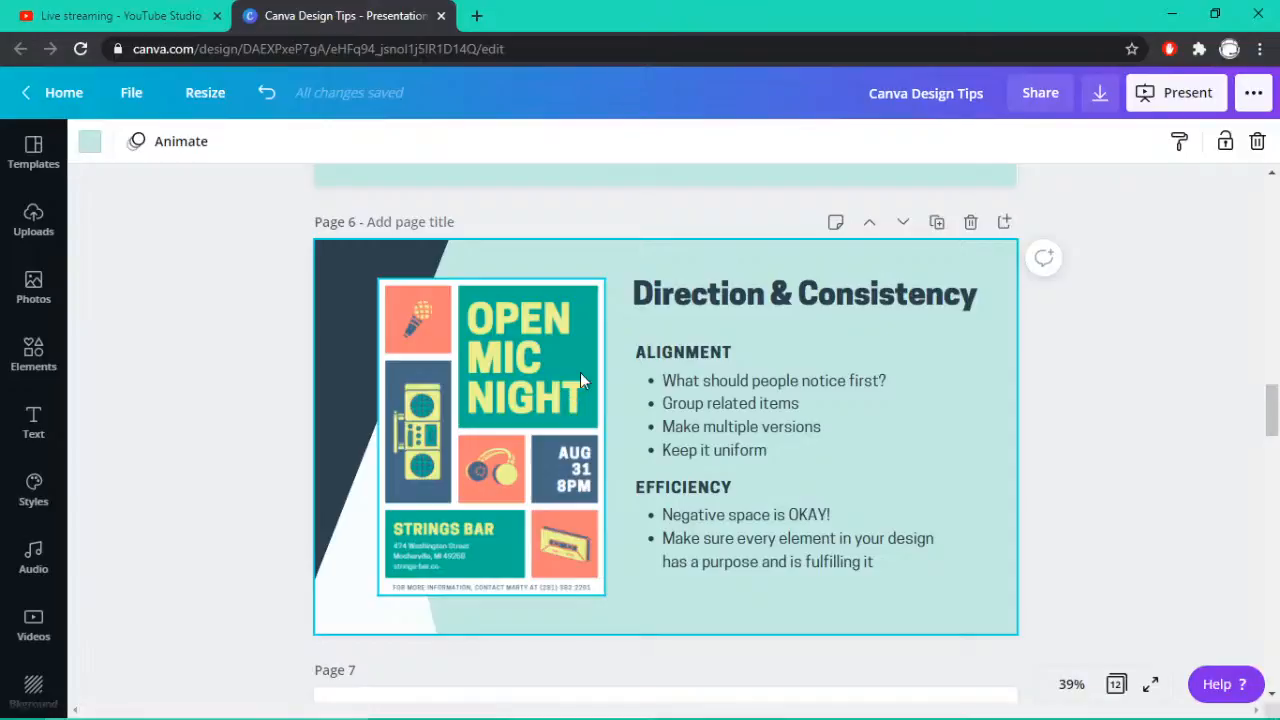
scroll(575, 385, "down", 2)
scroll(200, 528, "down", 4)
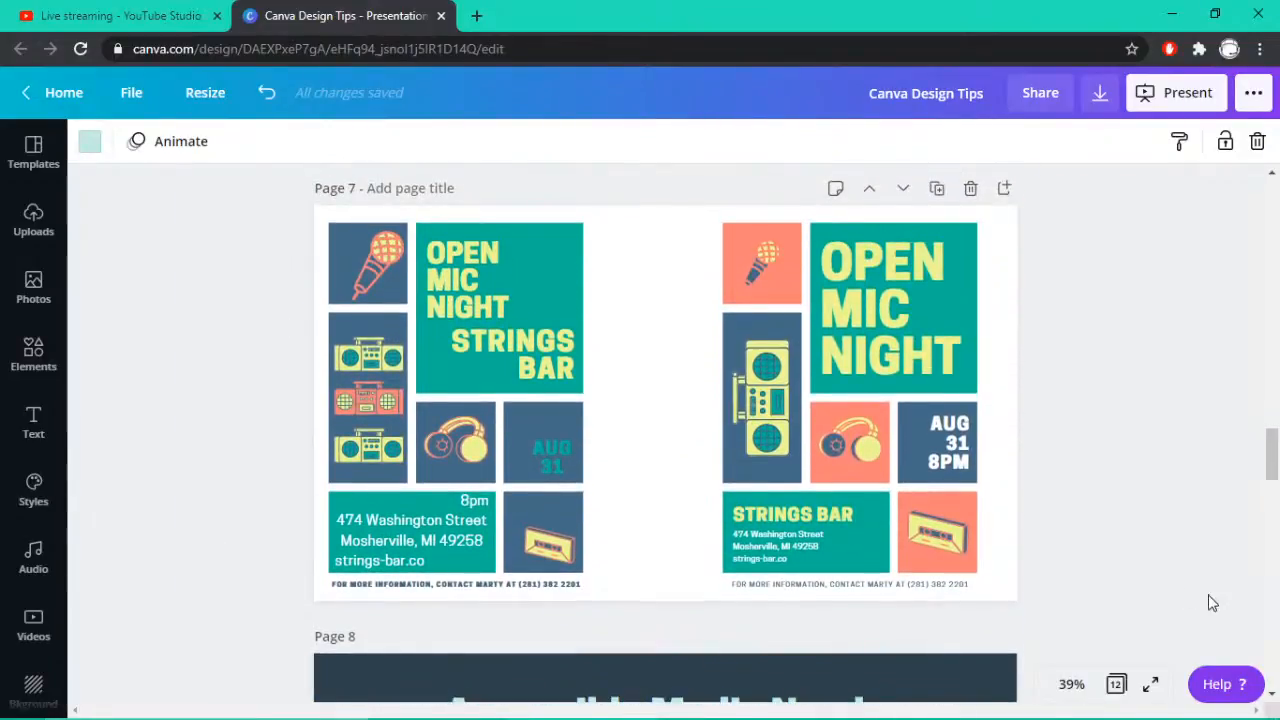
Preview page 7 in full screen, return to the editor, and compare its two Open Mic Night flyers
left_click(1152, 686)
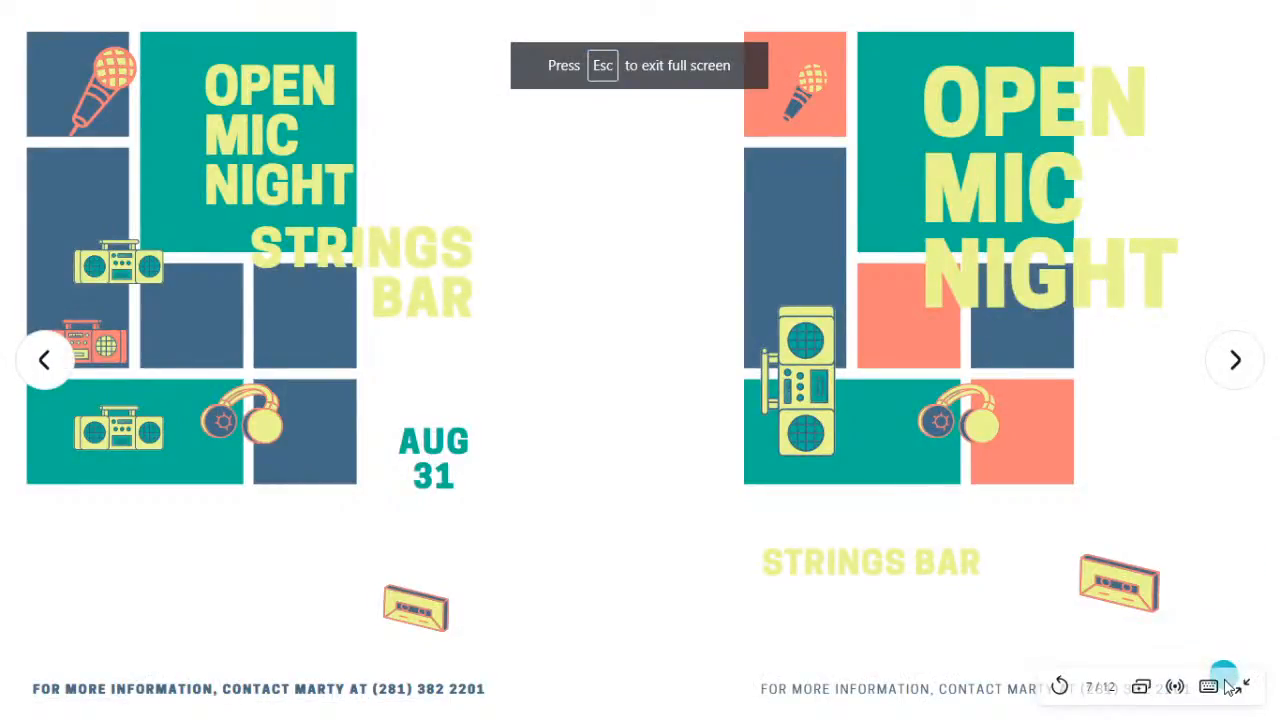
left_click(1241, 688)
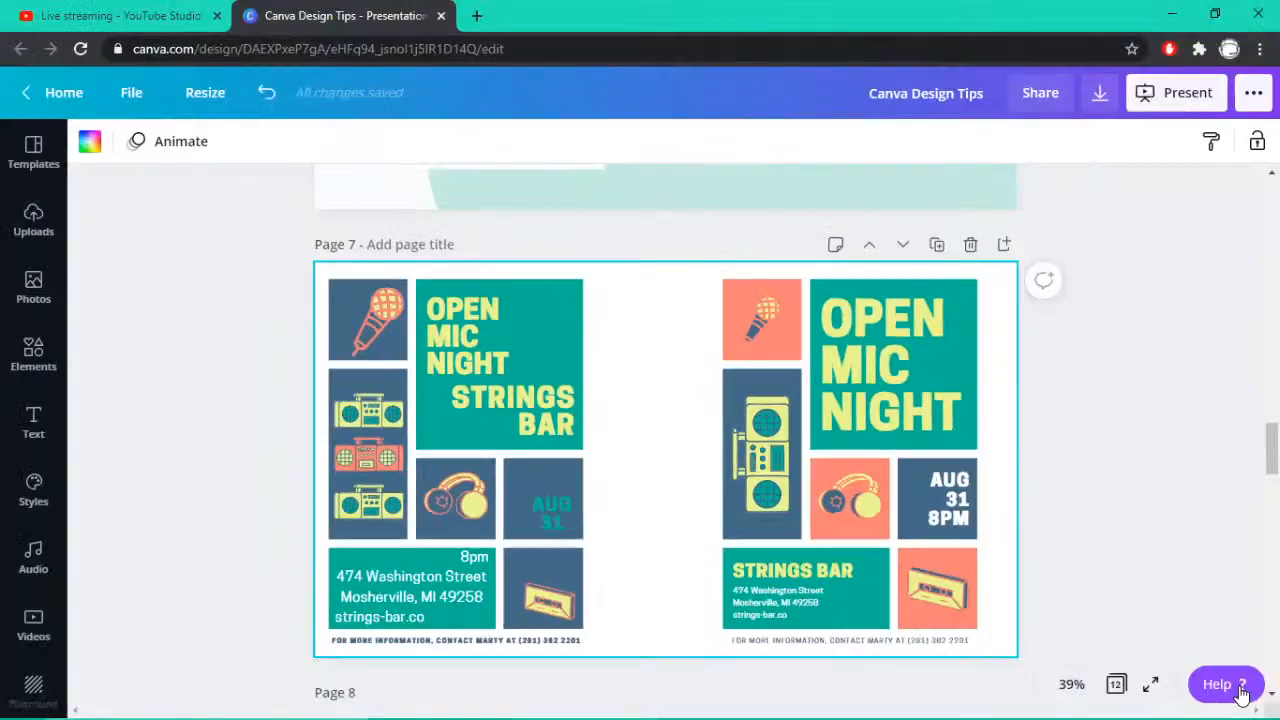
scroll(1175, 526, "down", 3)
scroll(1175, 526, "up", 6)
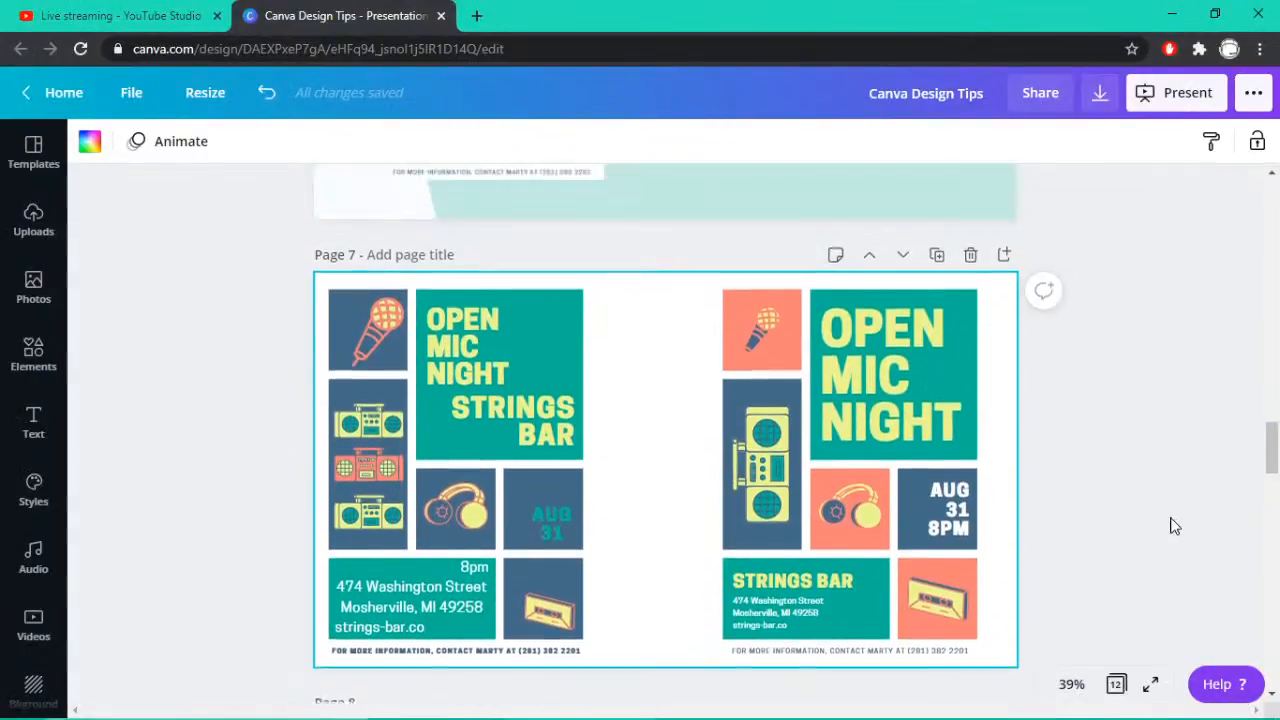
scroll(1175, 526, "down", 3)
scroll(1175, 526, "down", 3)
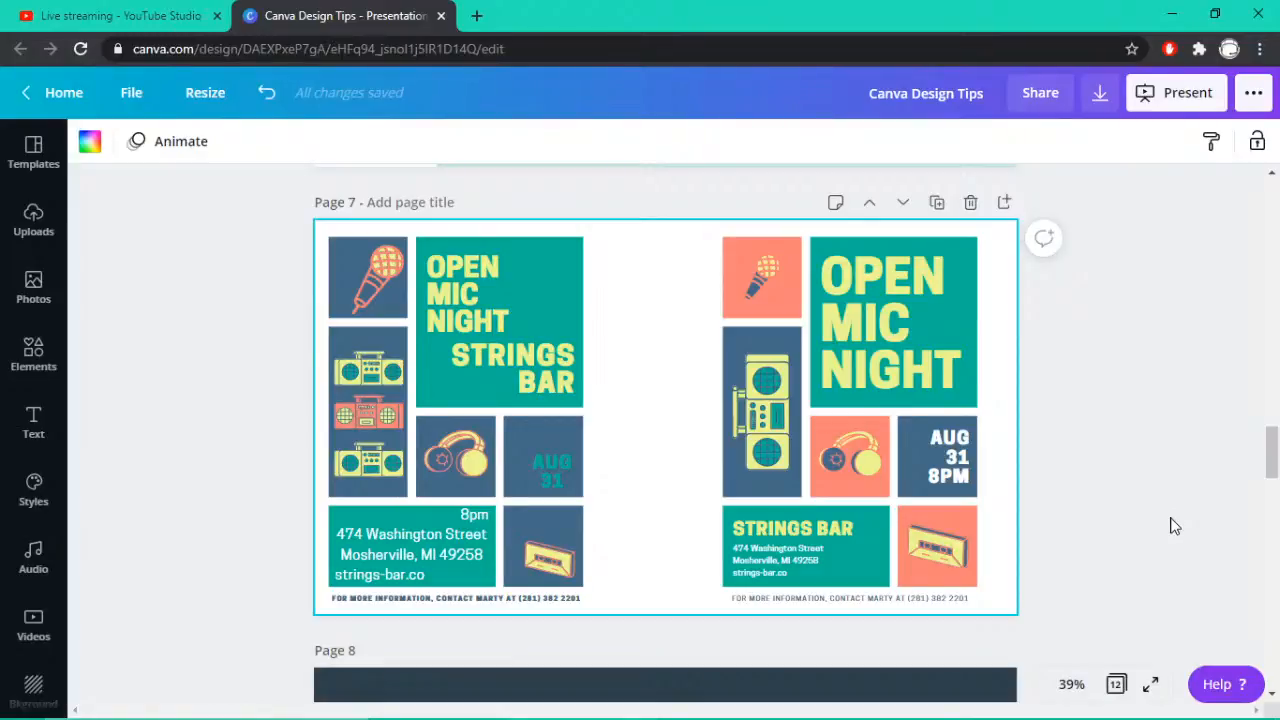
Try different alignments on the time and address text of page 7's left-hand flyer, and settle on left alignment
left_click(462, 538)
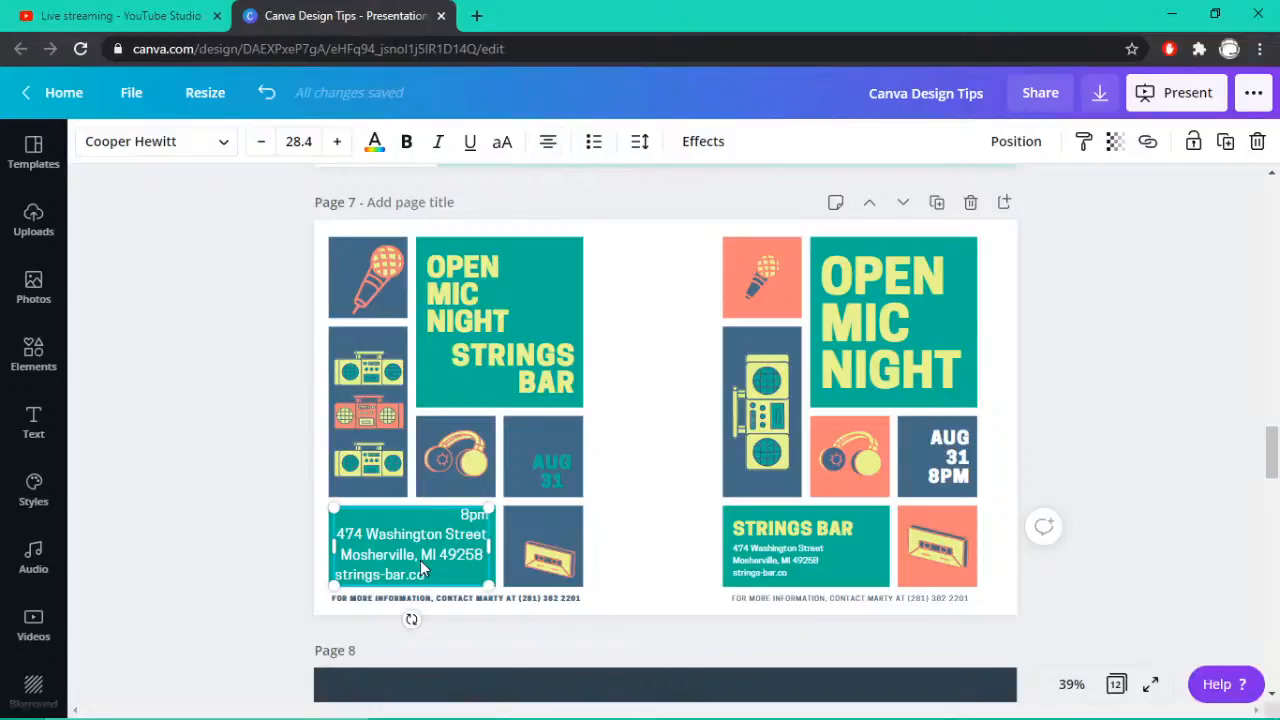
left_click(558, 156)
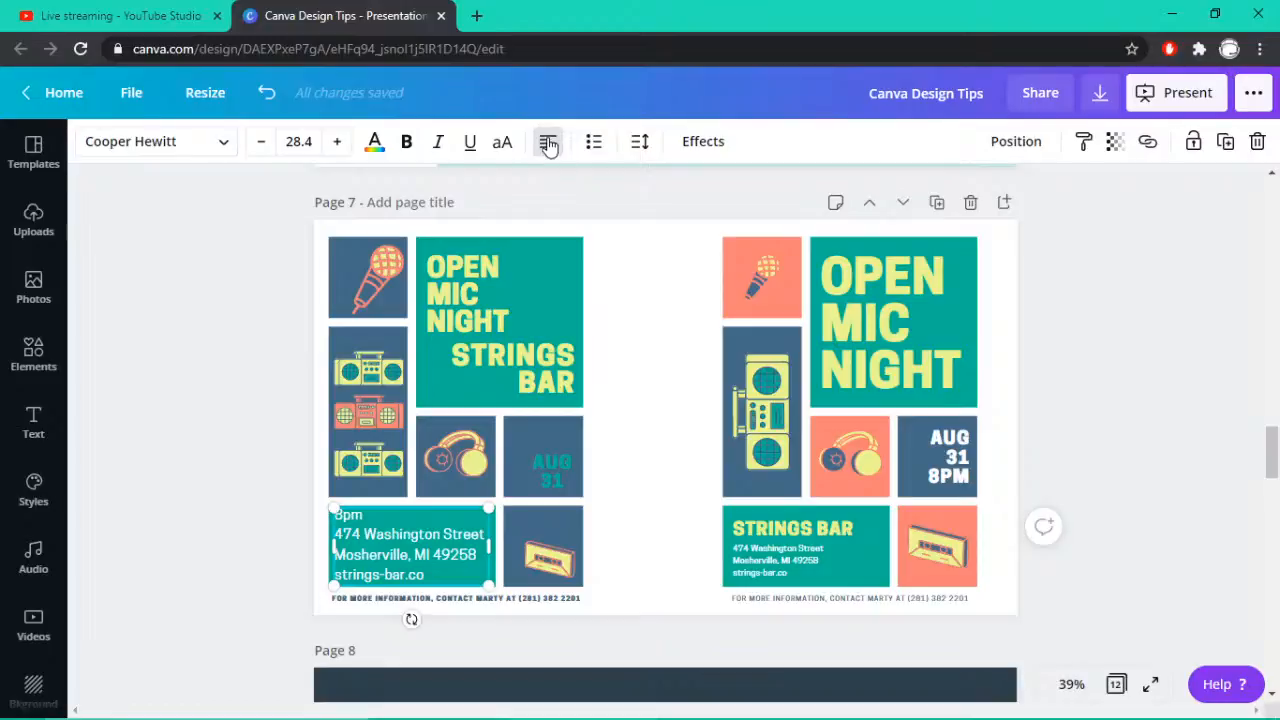
left_click(549, 146)
left_click(549, 146)
left_click(549, 146)
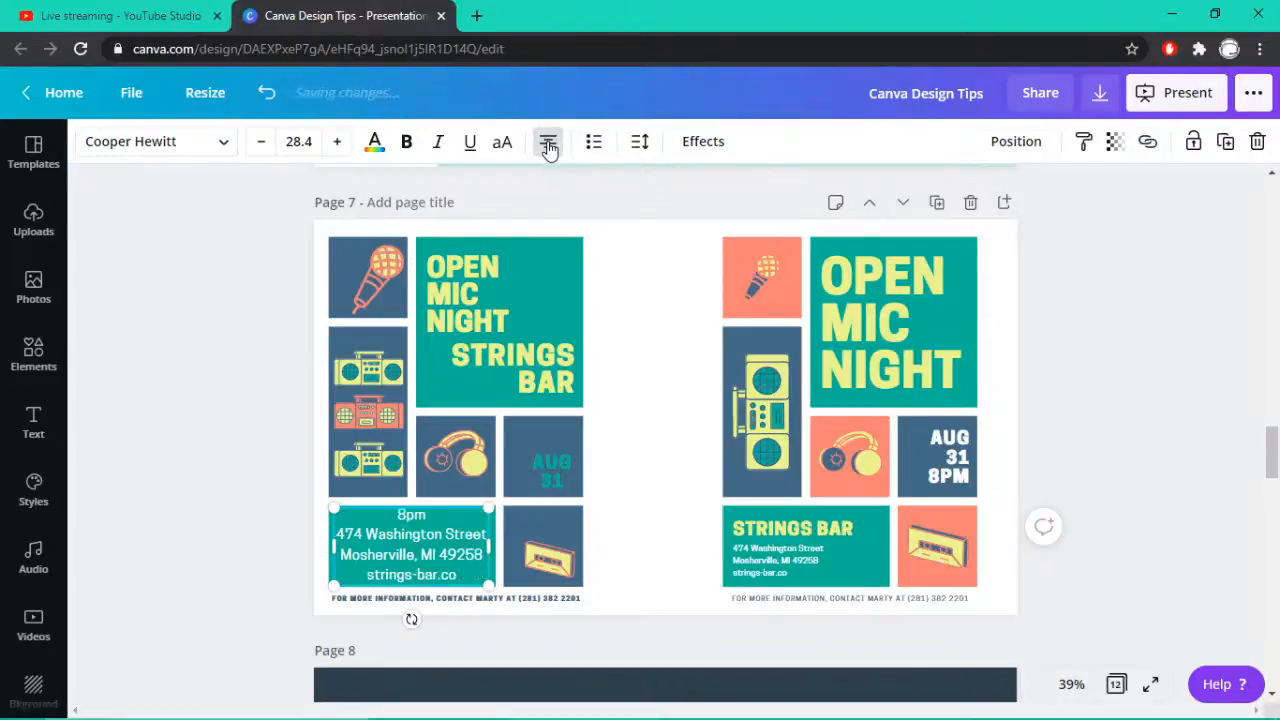
left_click(549, 146)
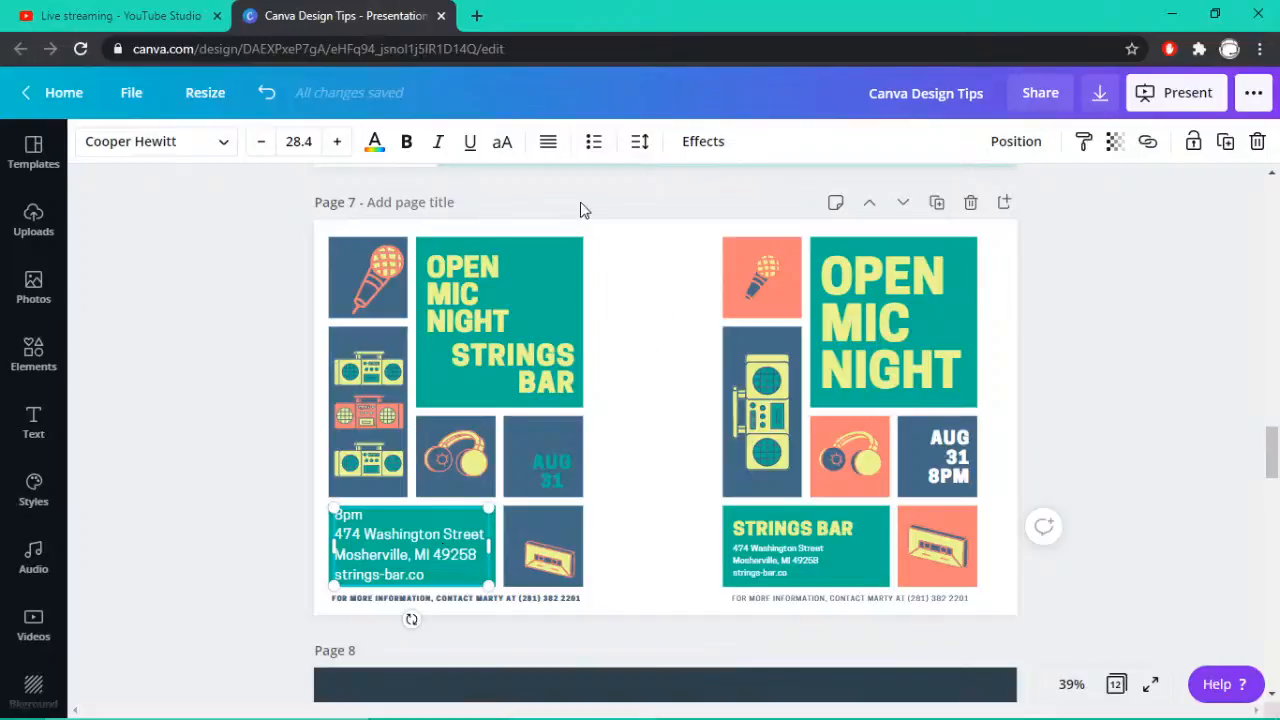
left_click(550, 150)
left_click(555, 155)
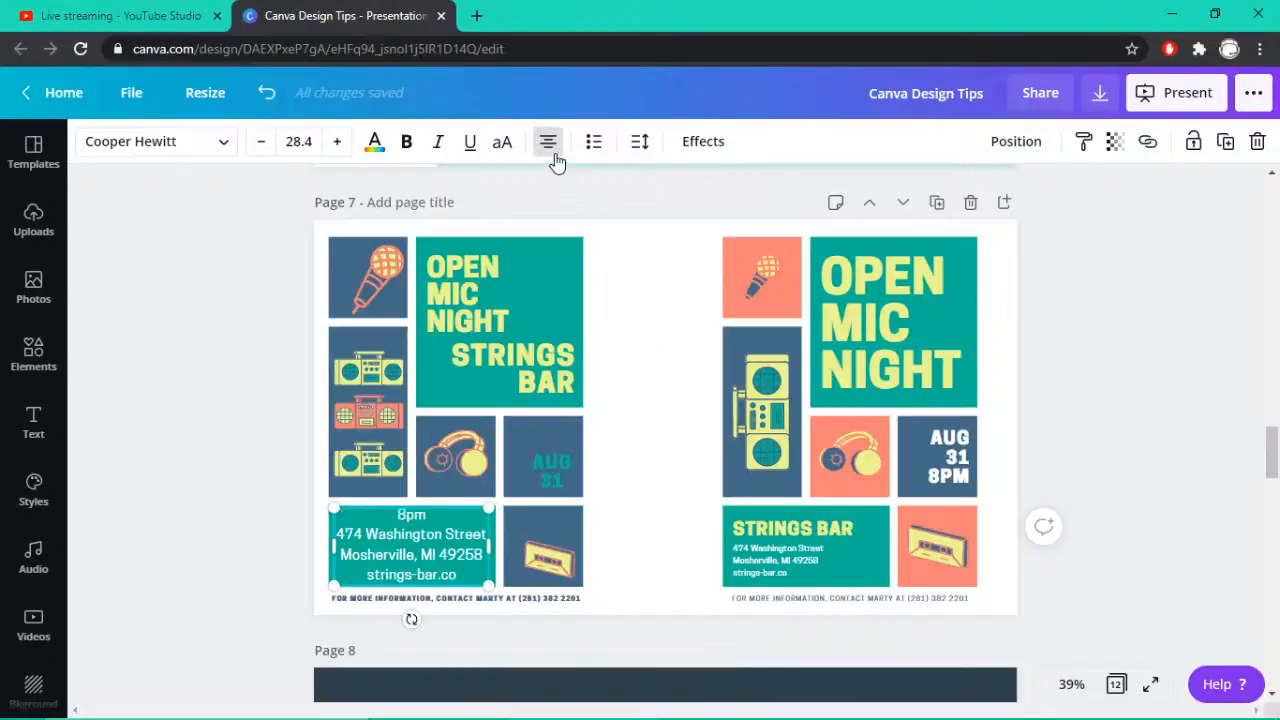
left_click(555, 155)
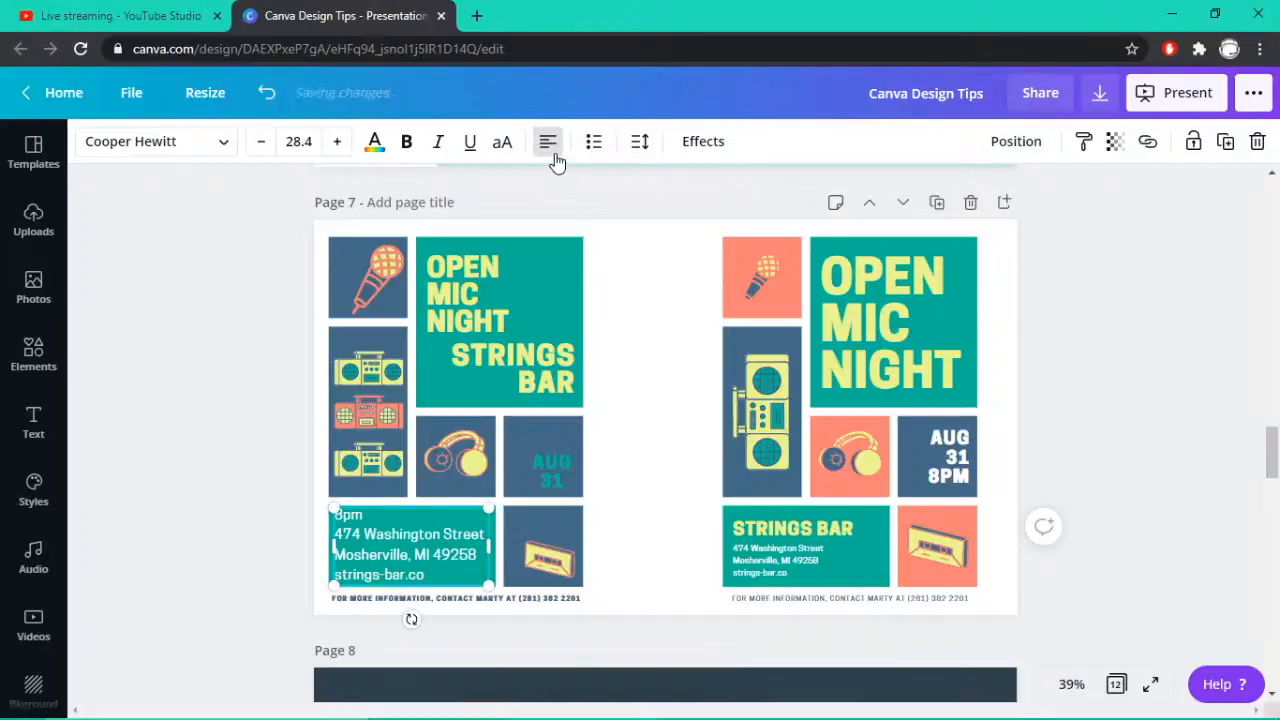
left_click(207, 535)
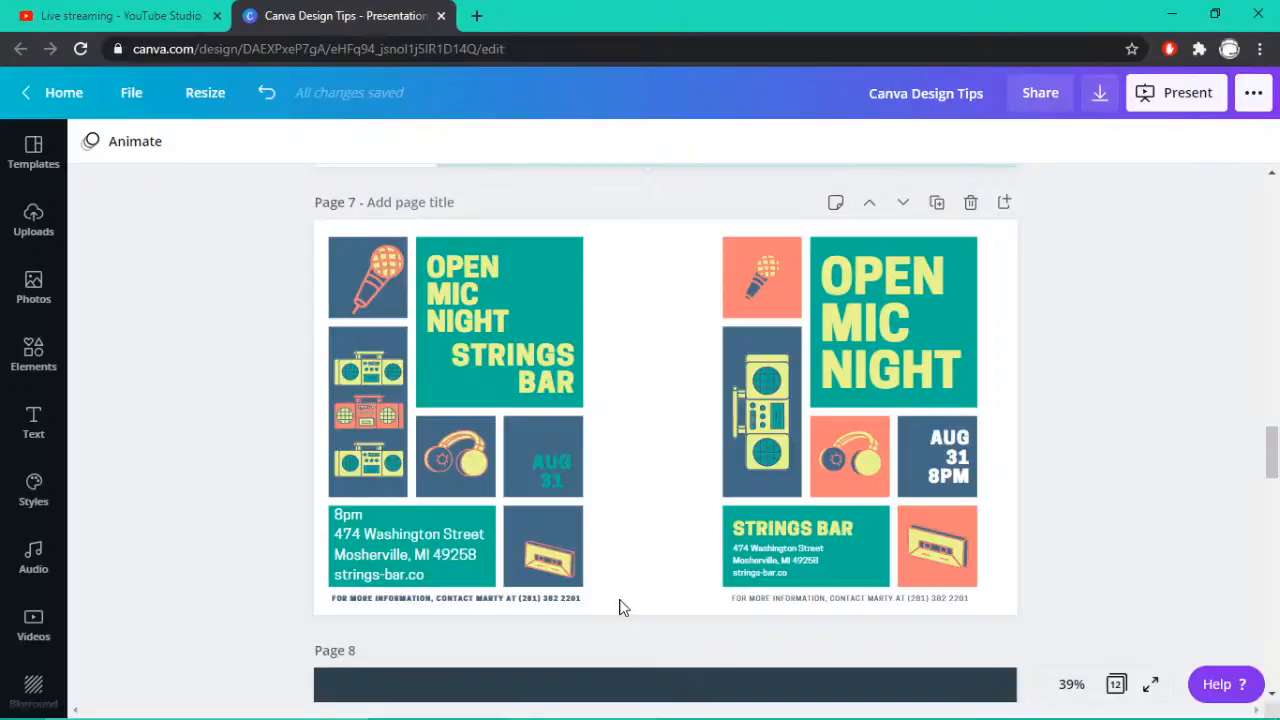
scroll(620, 607, "down", 5)
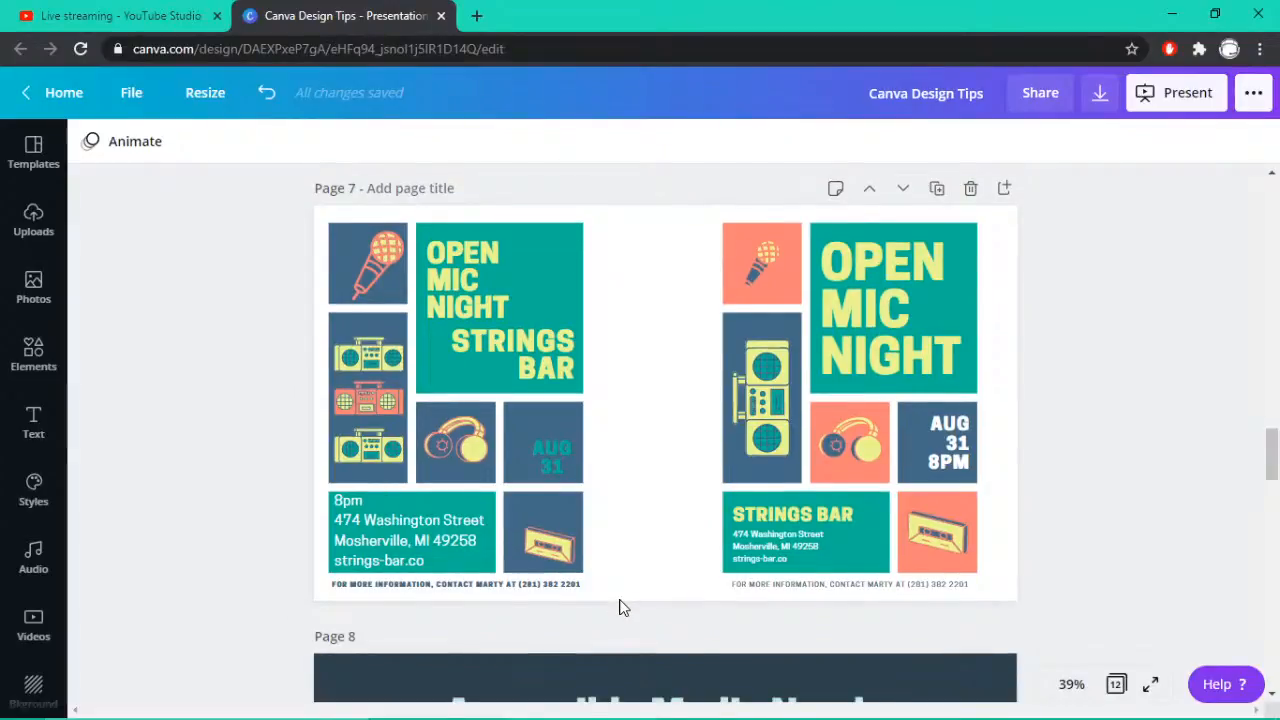
scroll(620, 607, "up", 5)
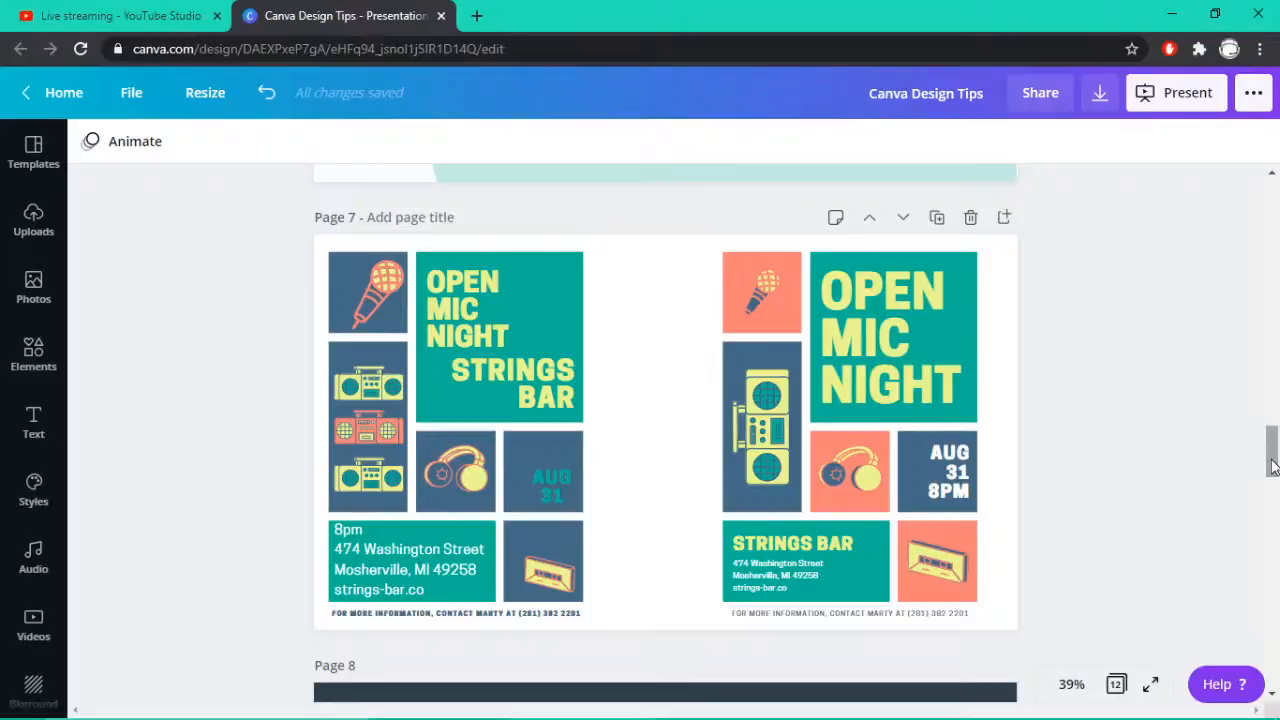
Move on to page 8 about accessible media needs and show the editor in full screen
mouse_move(1274, 716)
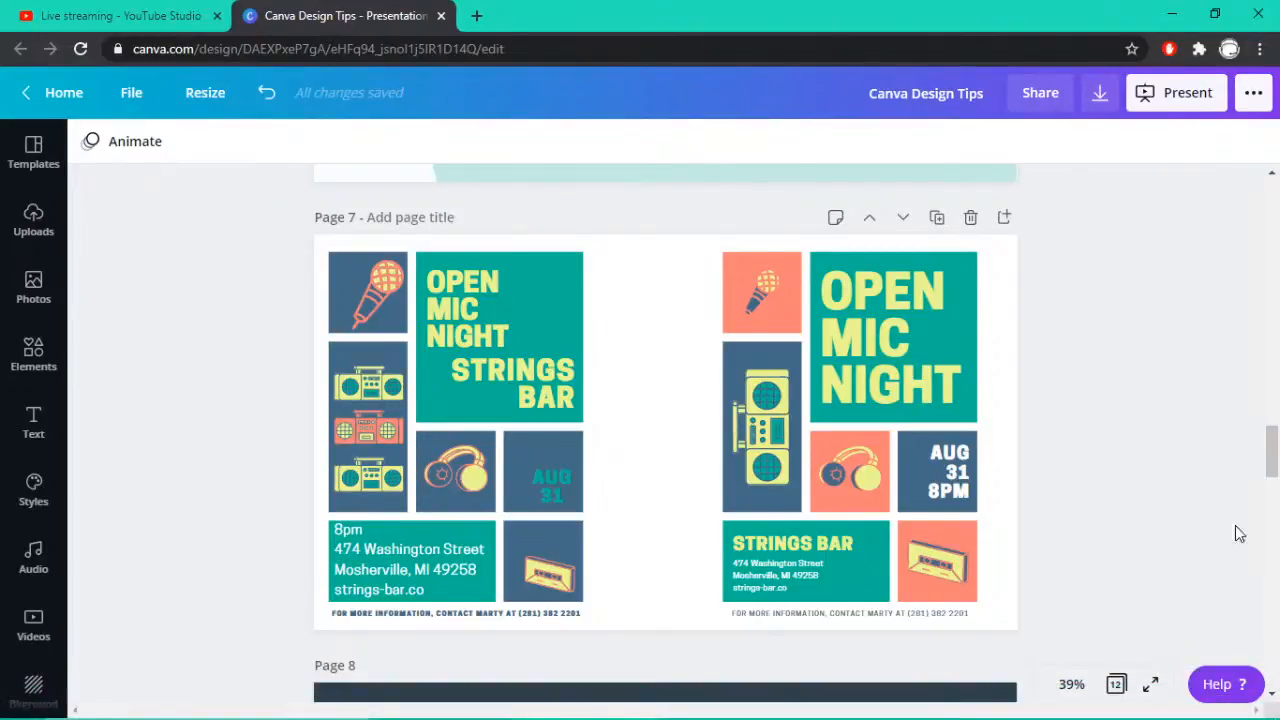
scroll(1272, 485, "down", 1)
left_click_drag(1272, 485, 1272, 520)
left_click(1150, 685)
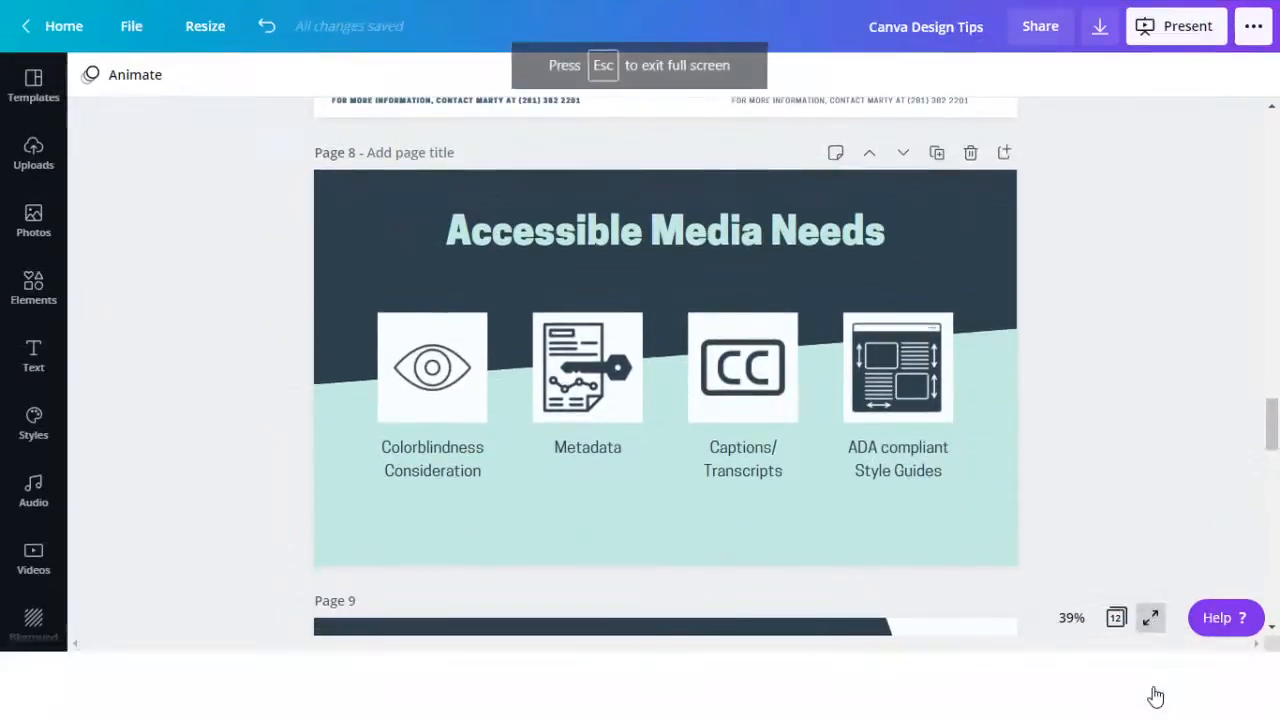
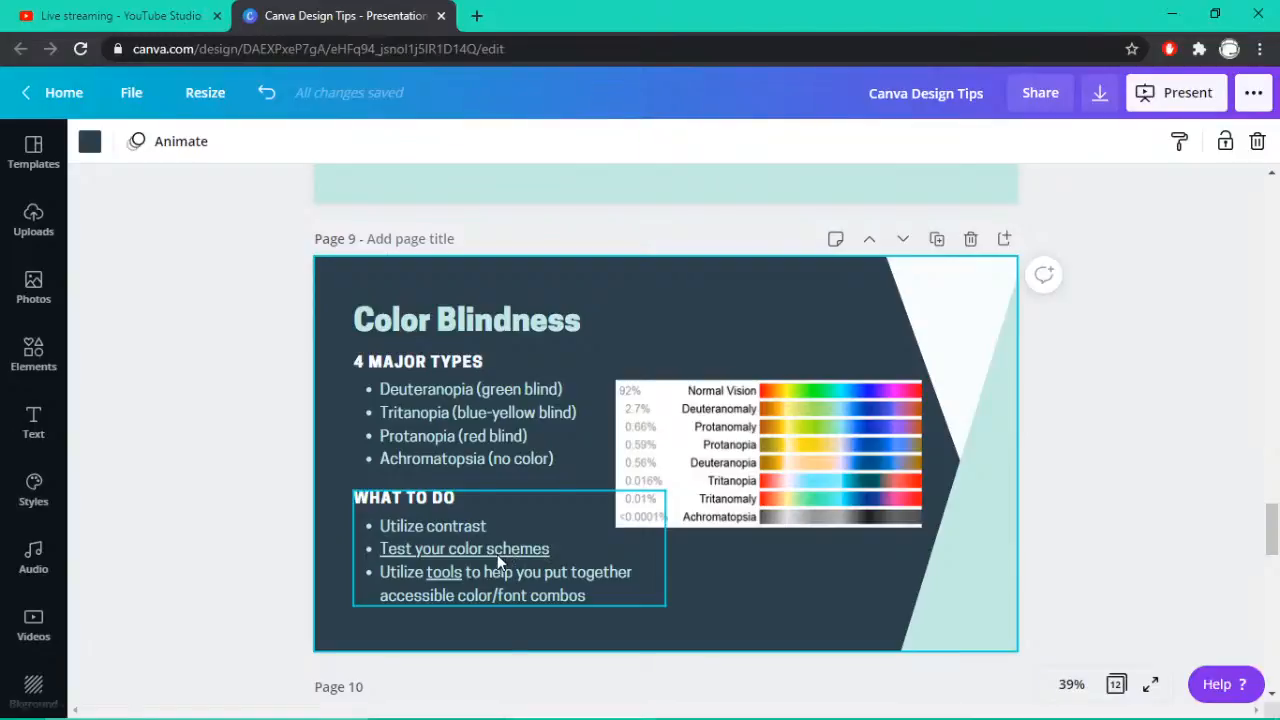
Copy the web link behind "Test your color schemes" on page 9 and open it in a new browser tab
left_click(497, 554)
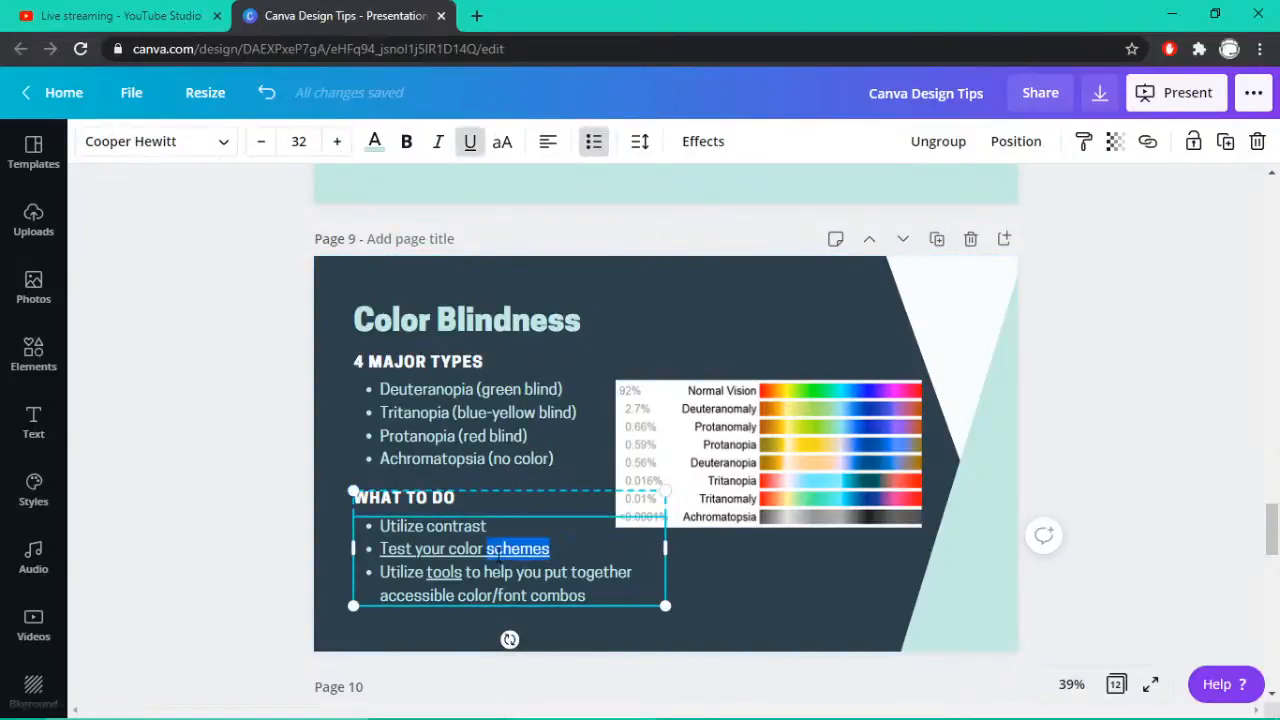
triple_click(497, 554)
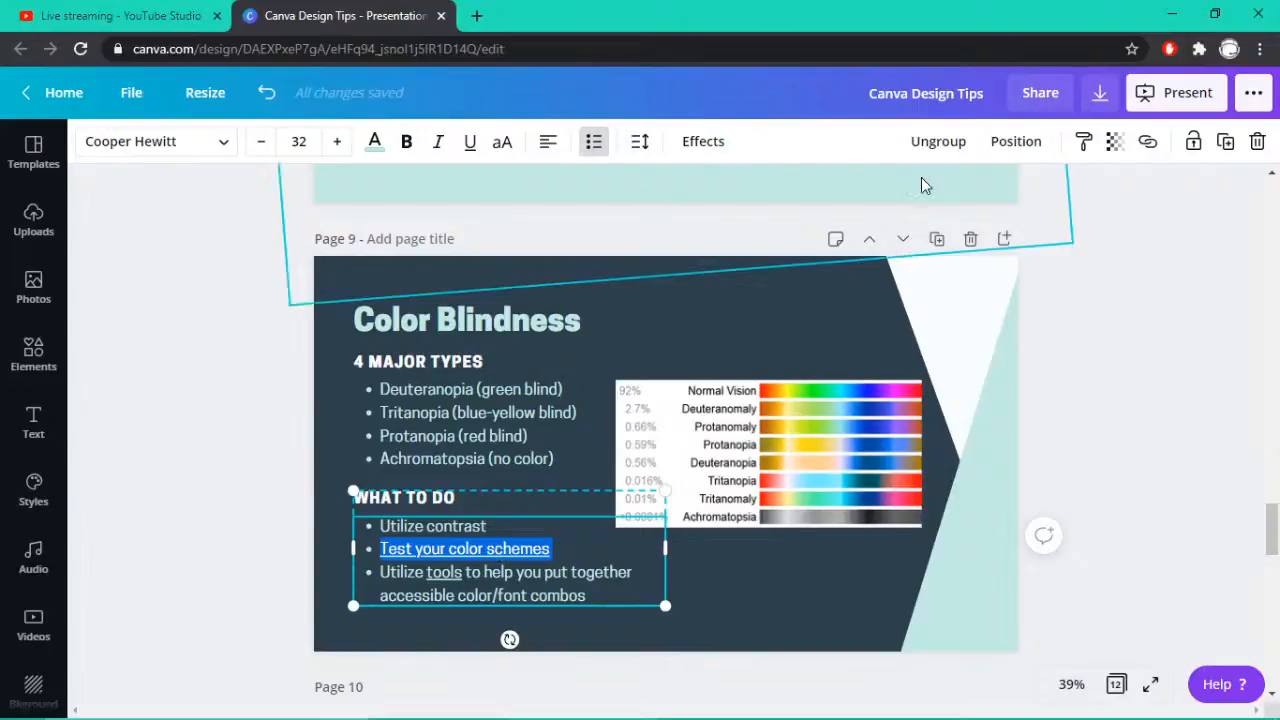
left_click(1147, 141)
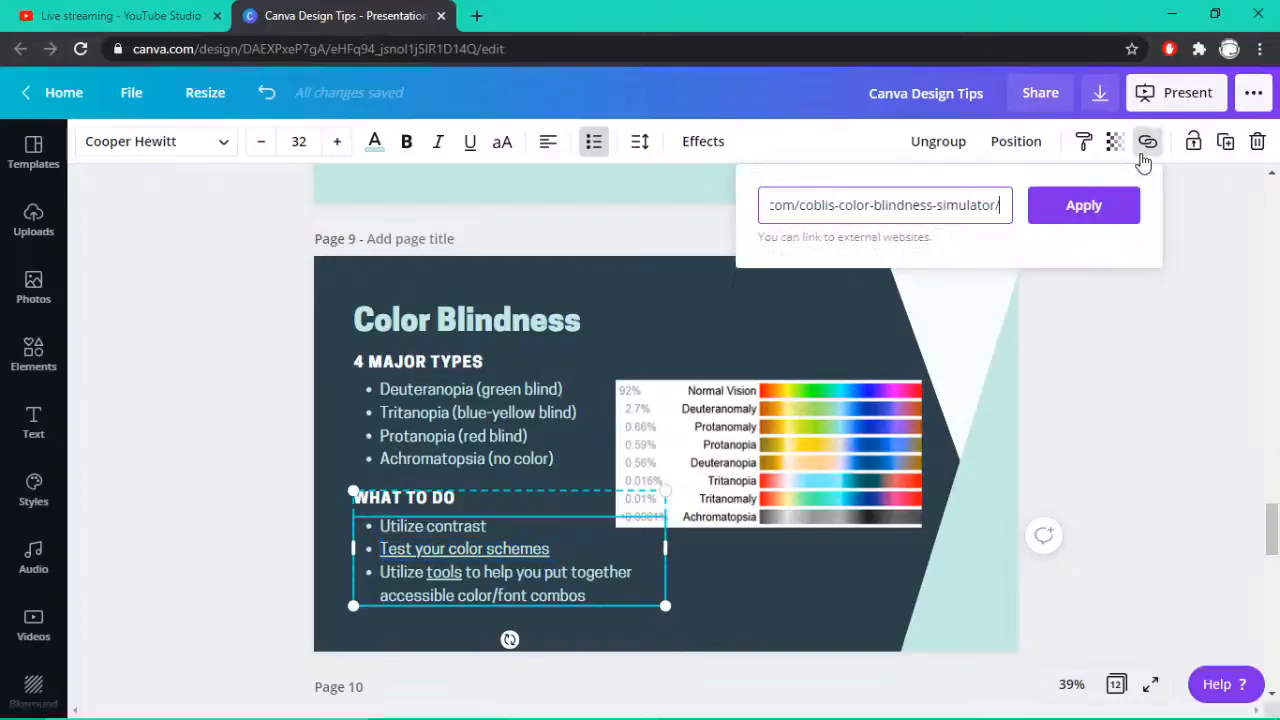
triple_click(952, 197)
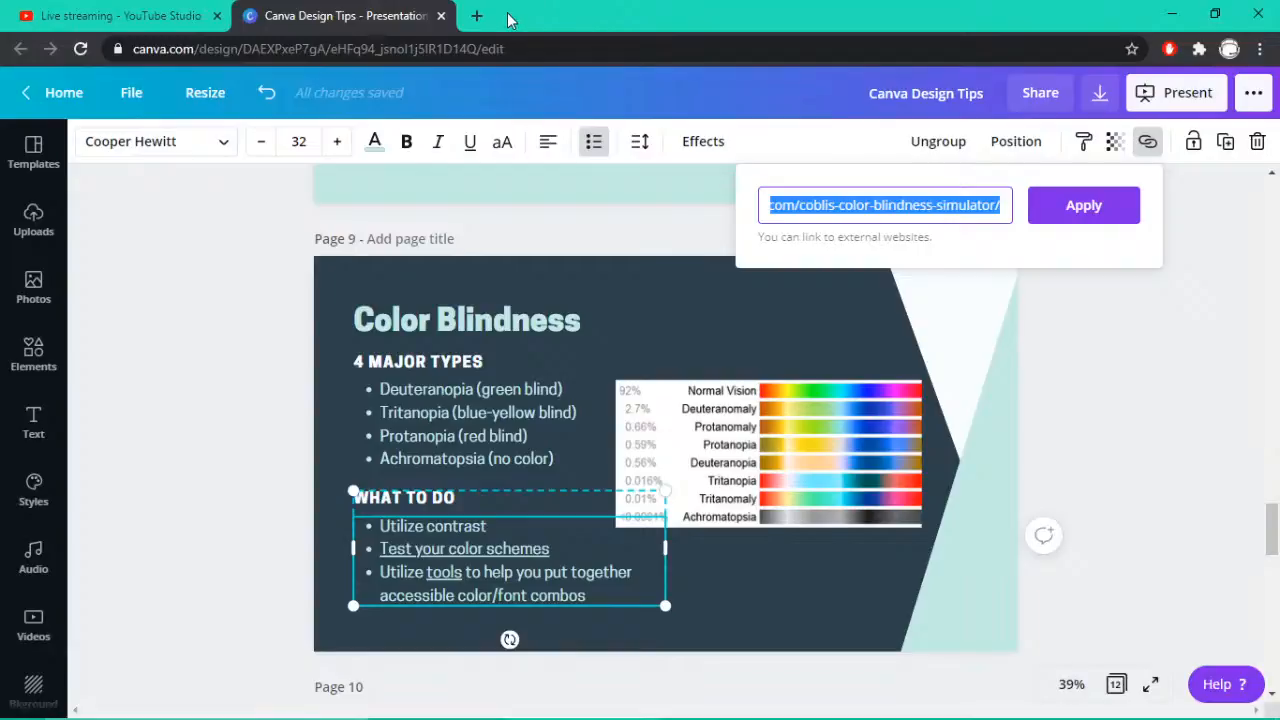
left_click(478, 19)
type("https://www.color-blindness.com/coblis-color-blindness-simulator/")
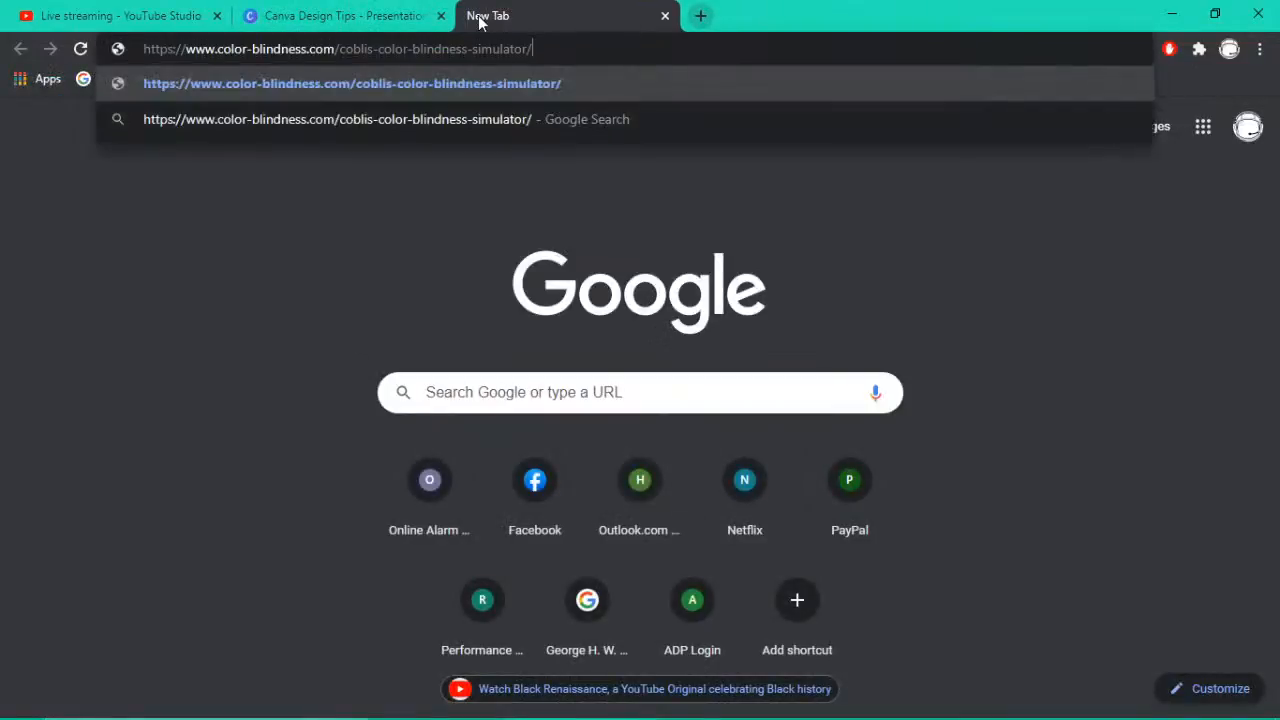
key("Return")
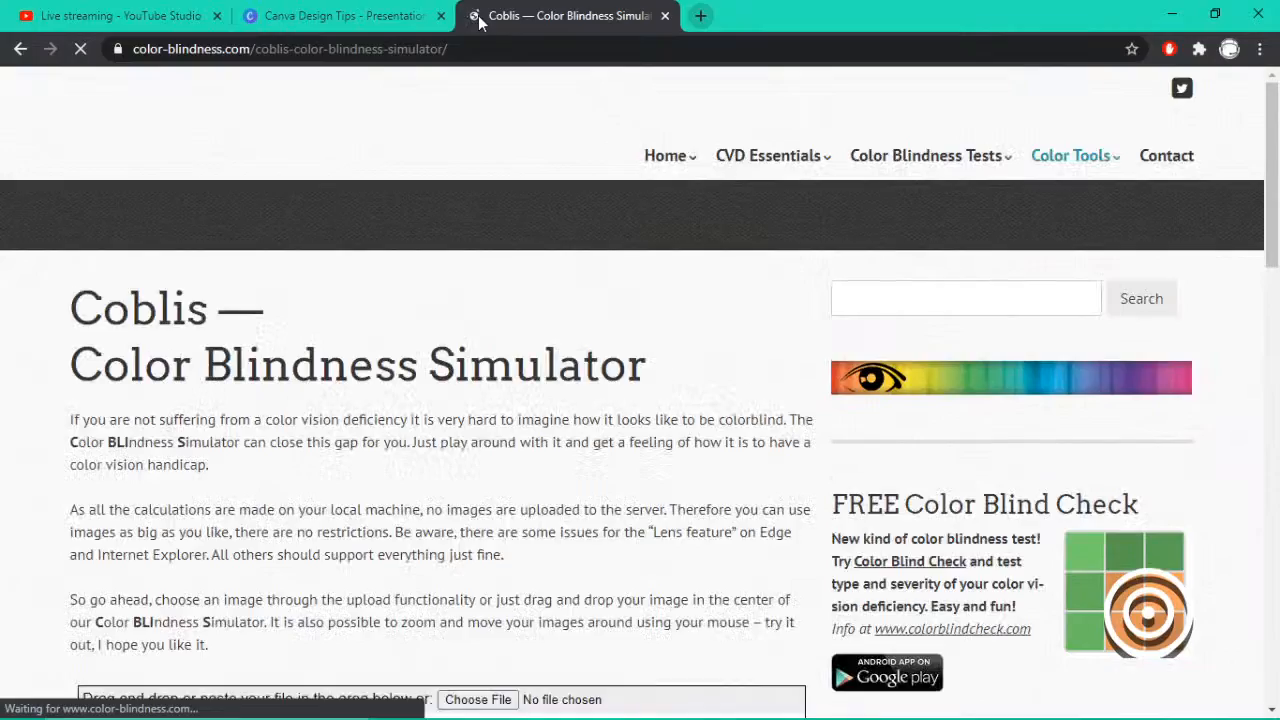
Preview the simulator's sample image in the anomalous, dichromatic and monochromatic color blindness views
scroll(626, 343, "down", 5)
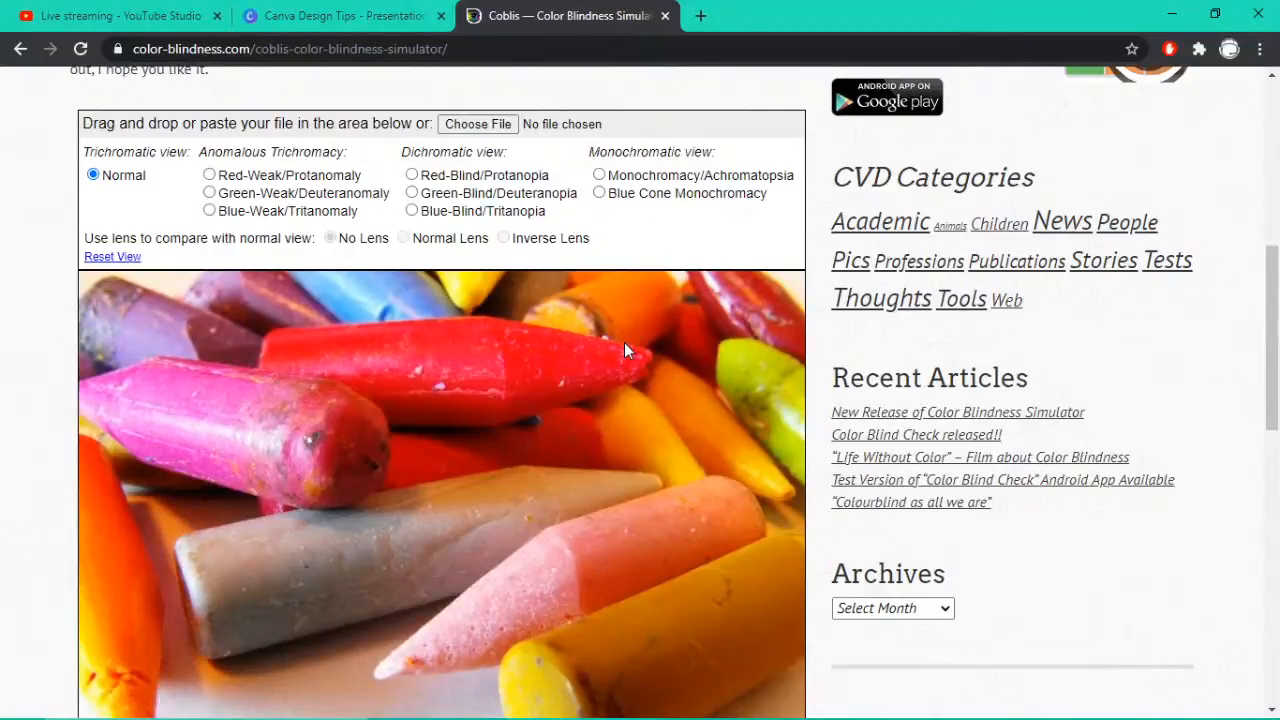
left_click(211, 177)
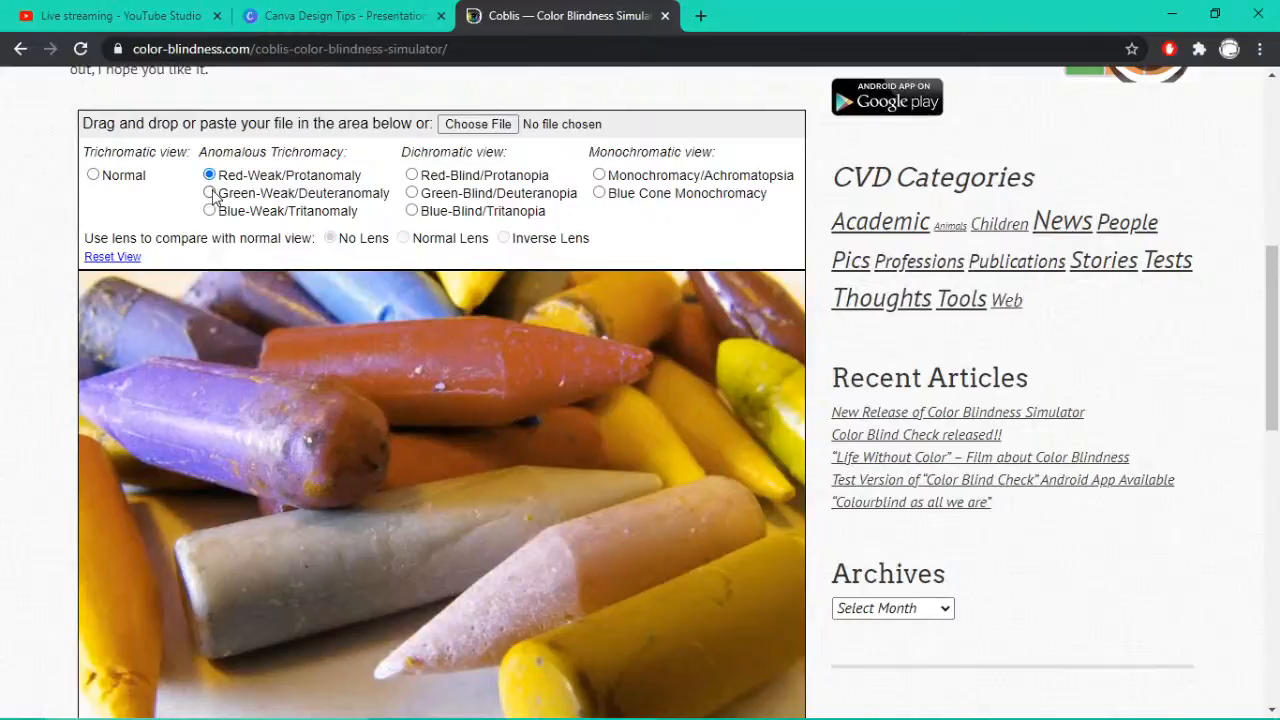
left_click(211, 194)
left_click(211, 212)
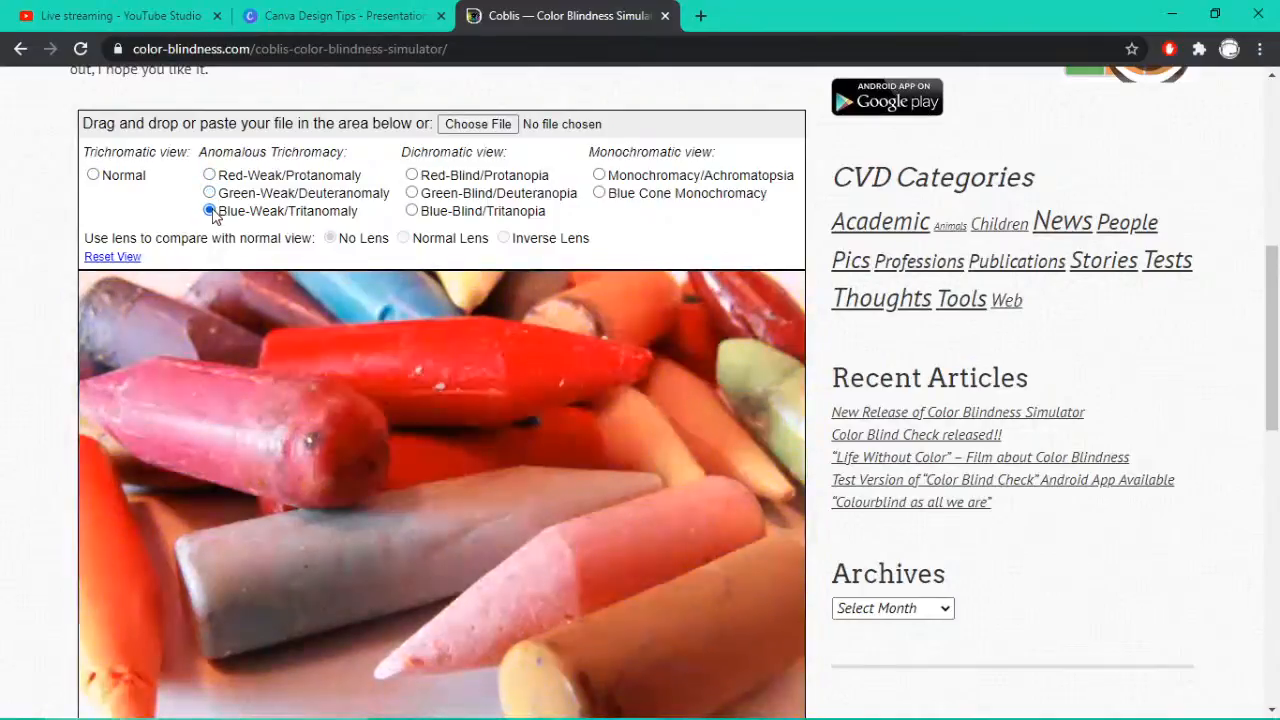
left_click(412, 176)
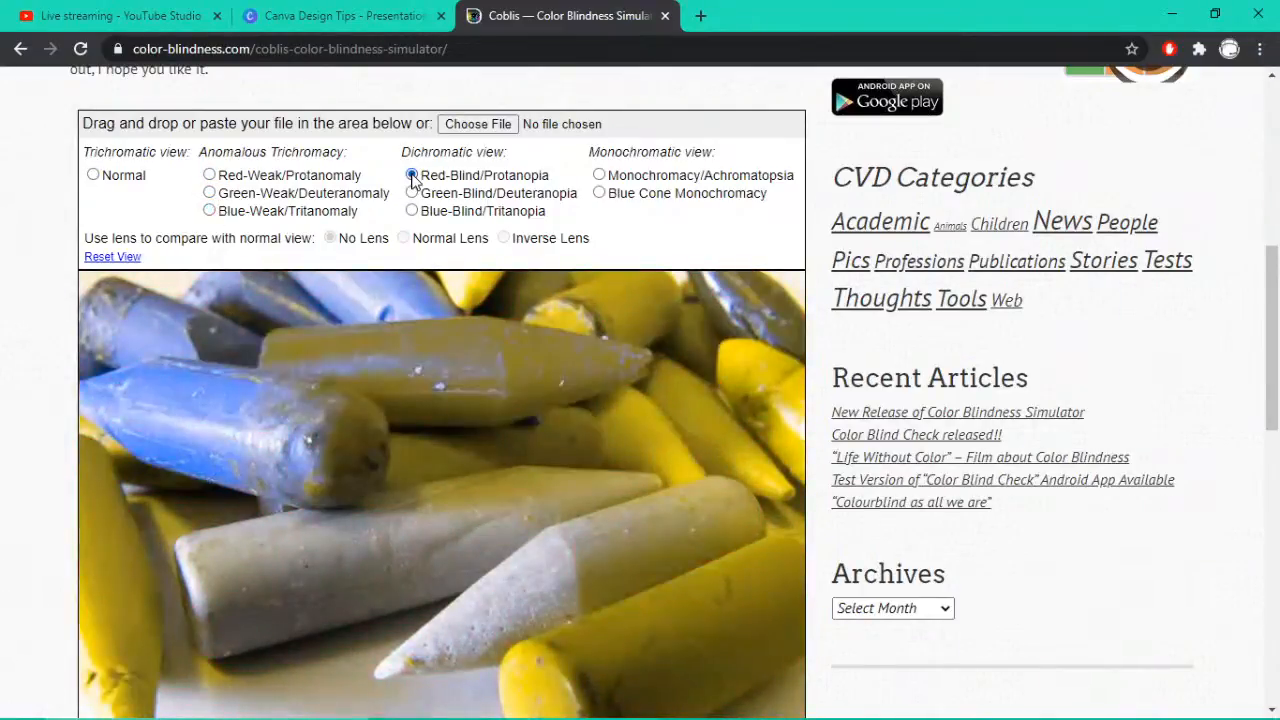
left_click(412, 194)
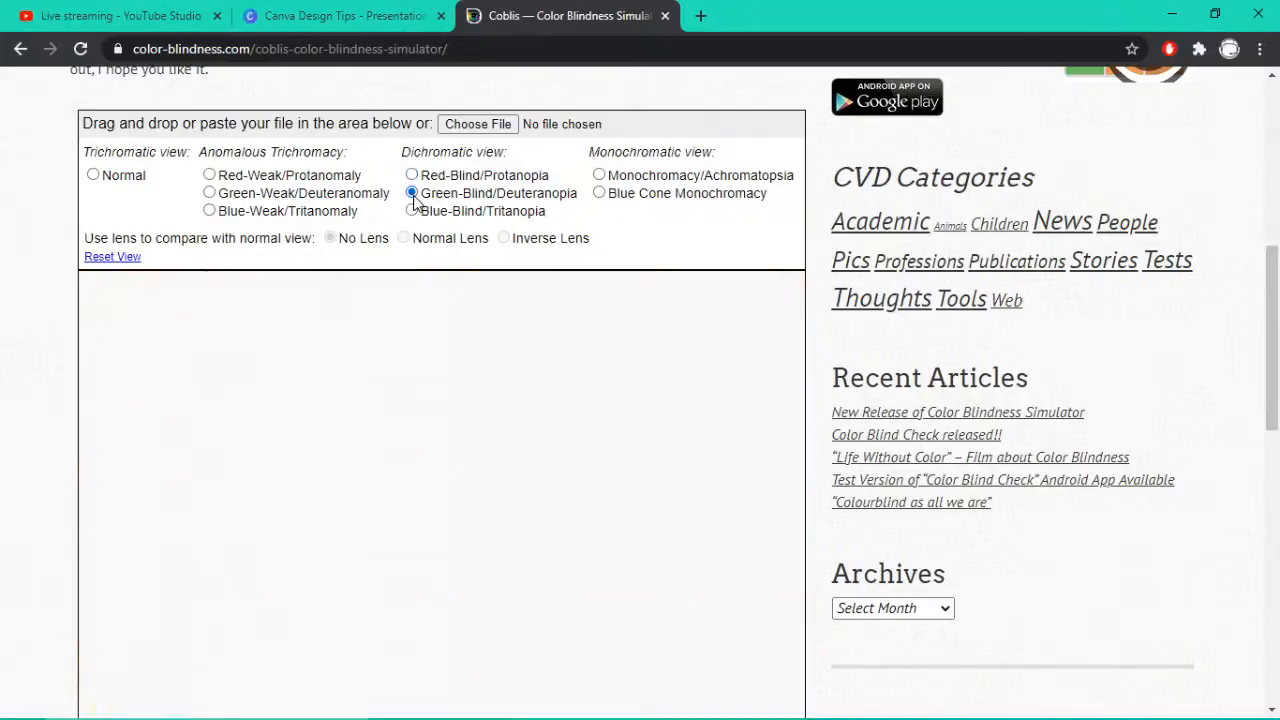
left_click(412, 212)
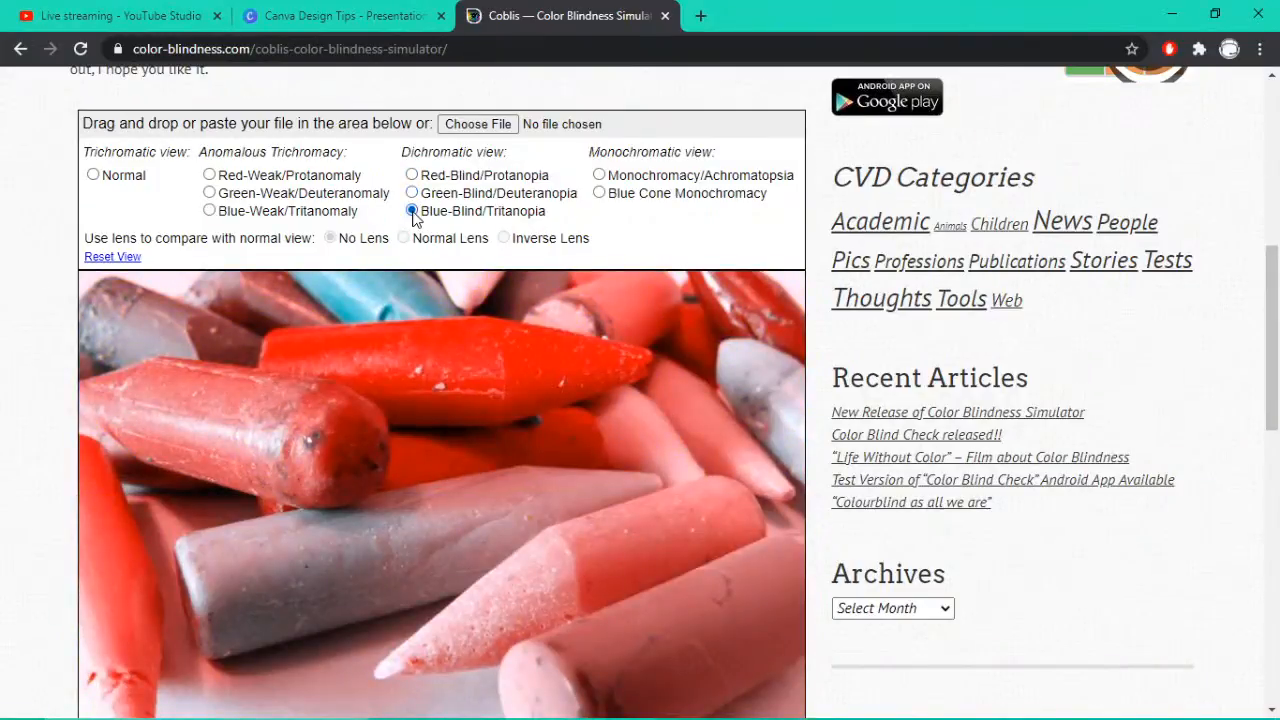
scroll(413, 218, "down", 1)
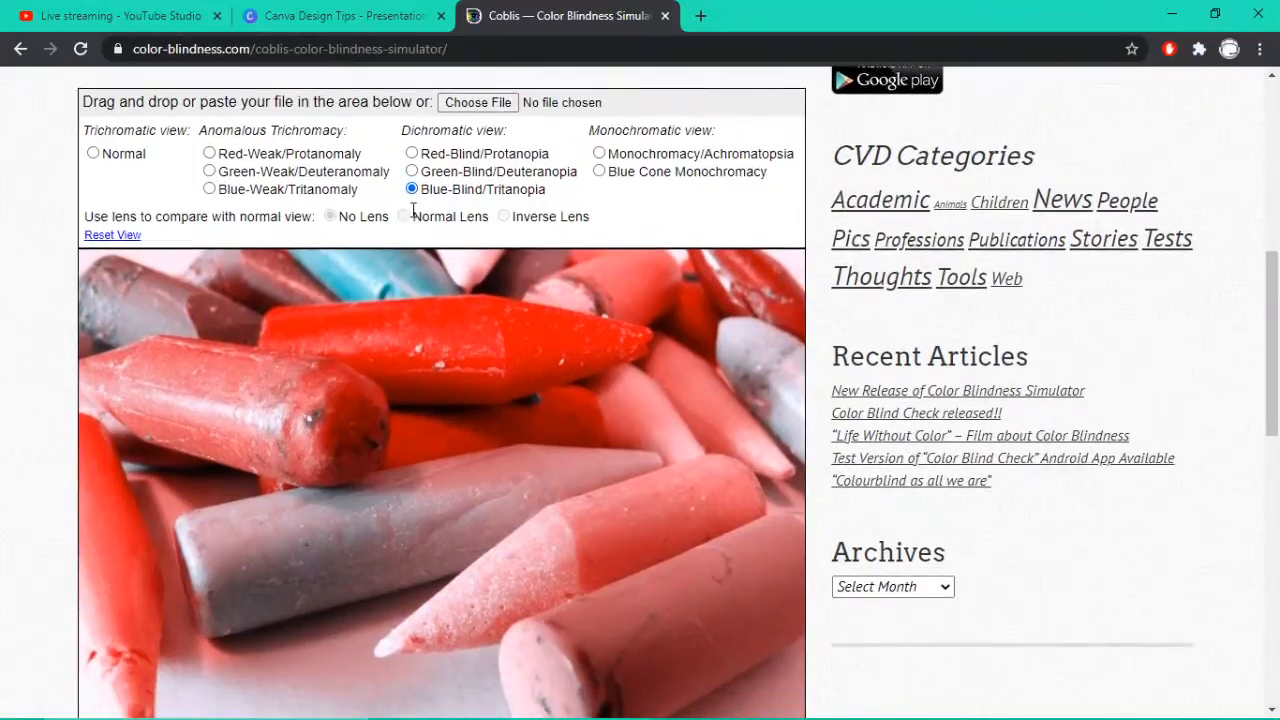
scroll(413, 210, "down", 1)
scroll(413, 209, "down", 1)
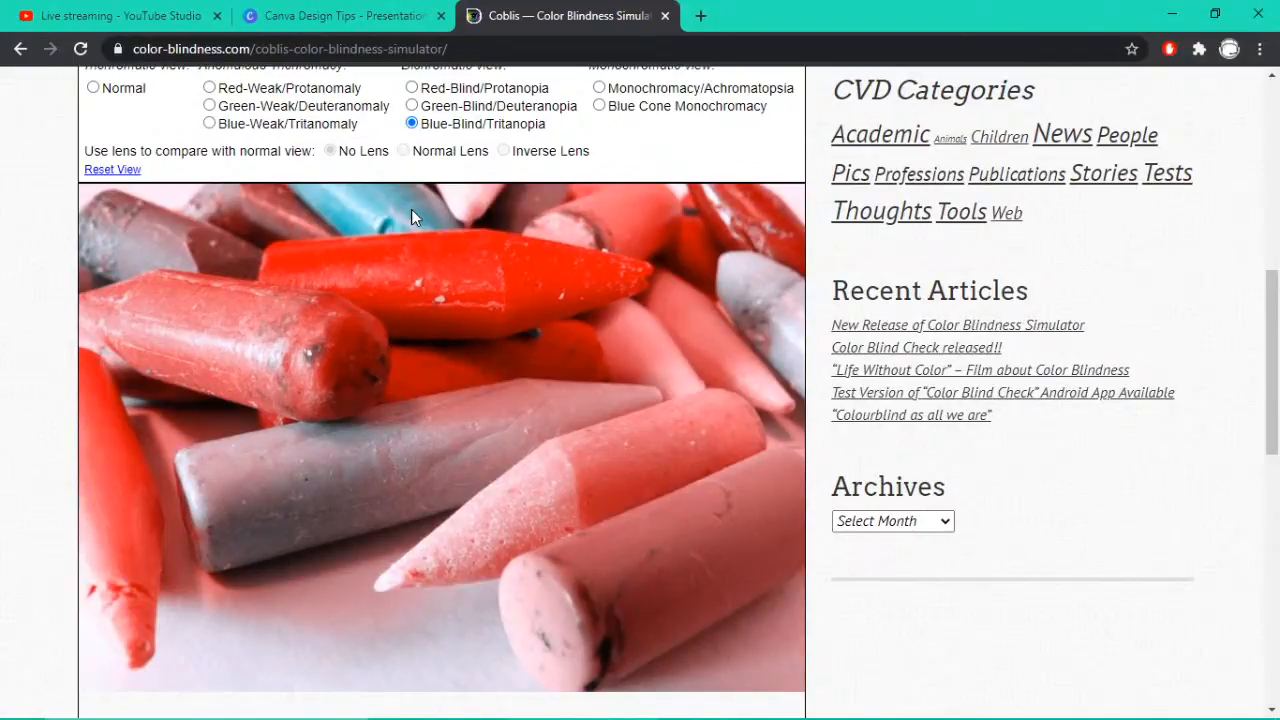
left_click(599, 89)
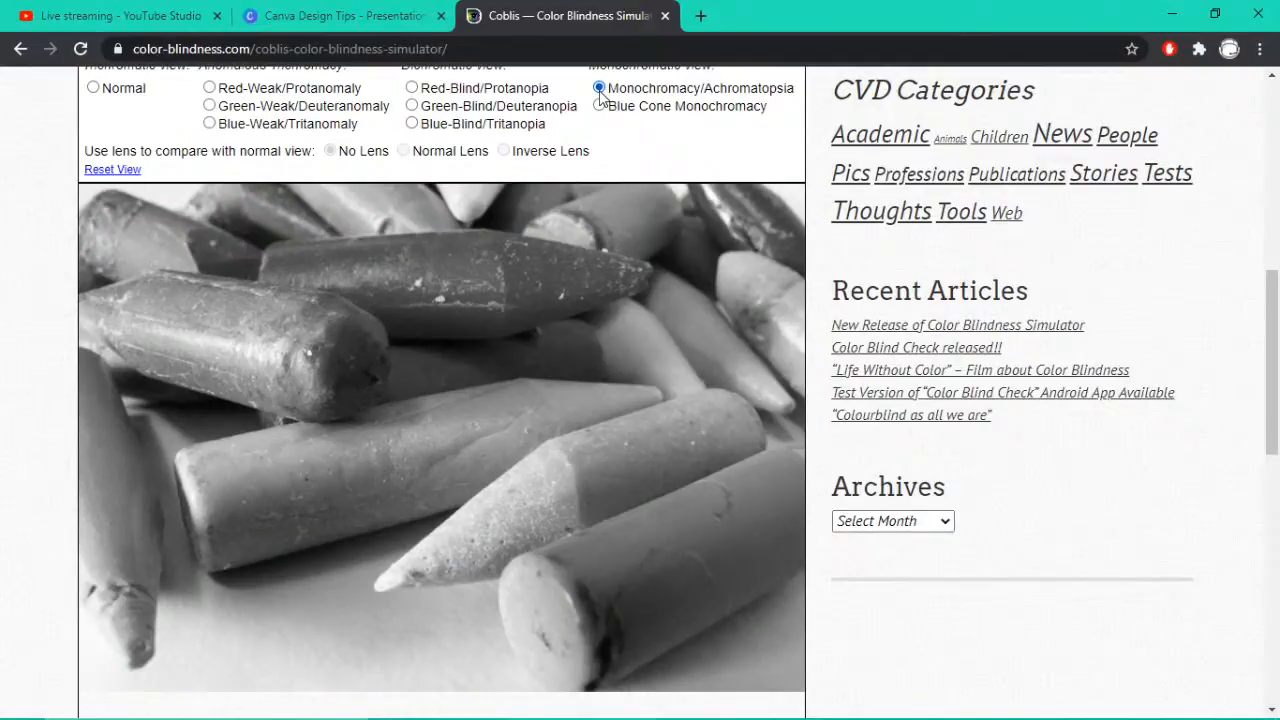
left_click(599, 106)
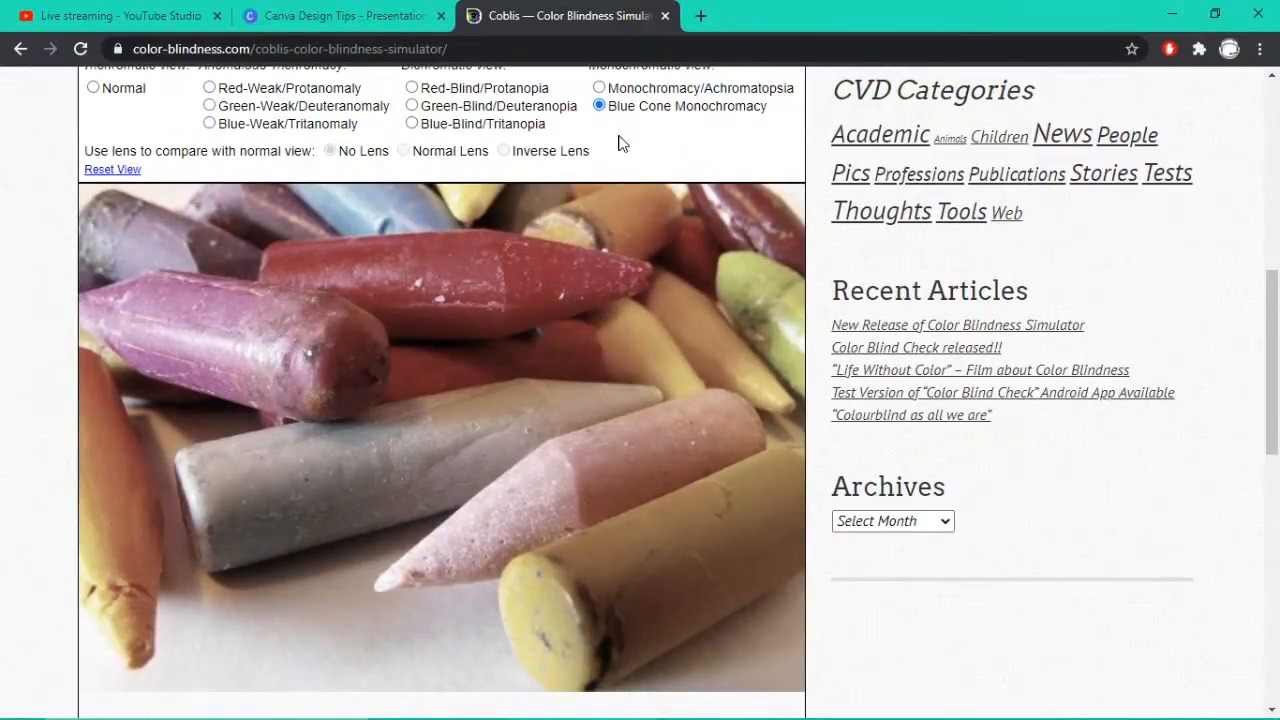
Load canva.jpg from the Desktop into the Coblis simulator and show it in the Normal view
scroll(618, 143, "up", 1)
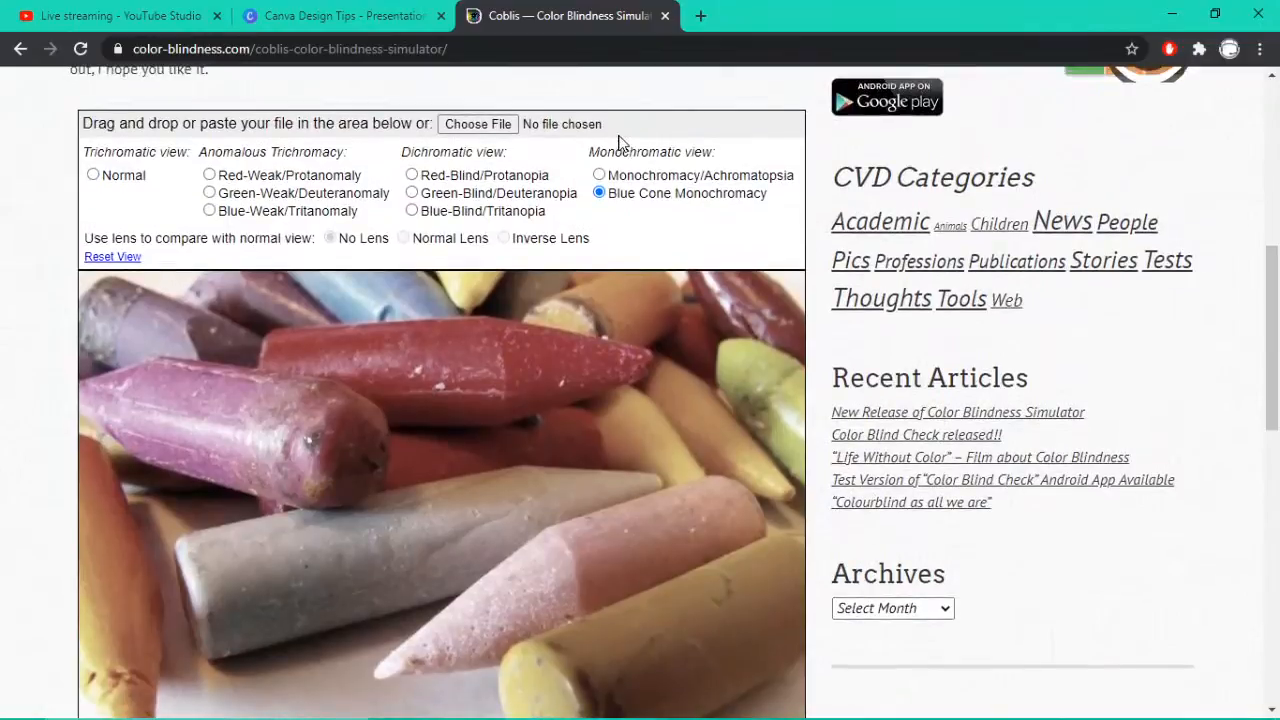
left_click(457, 127)
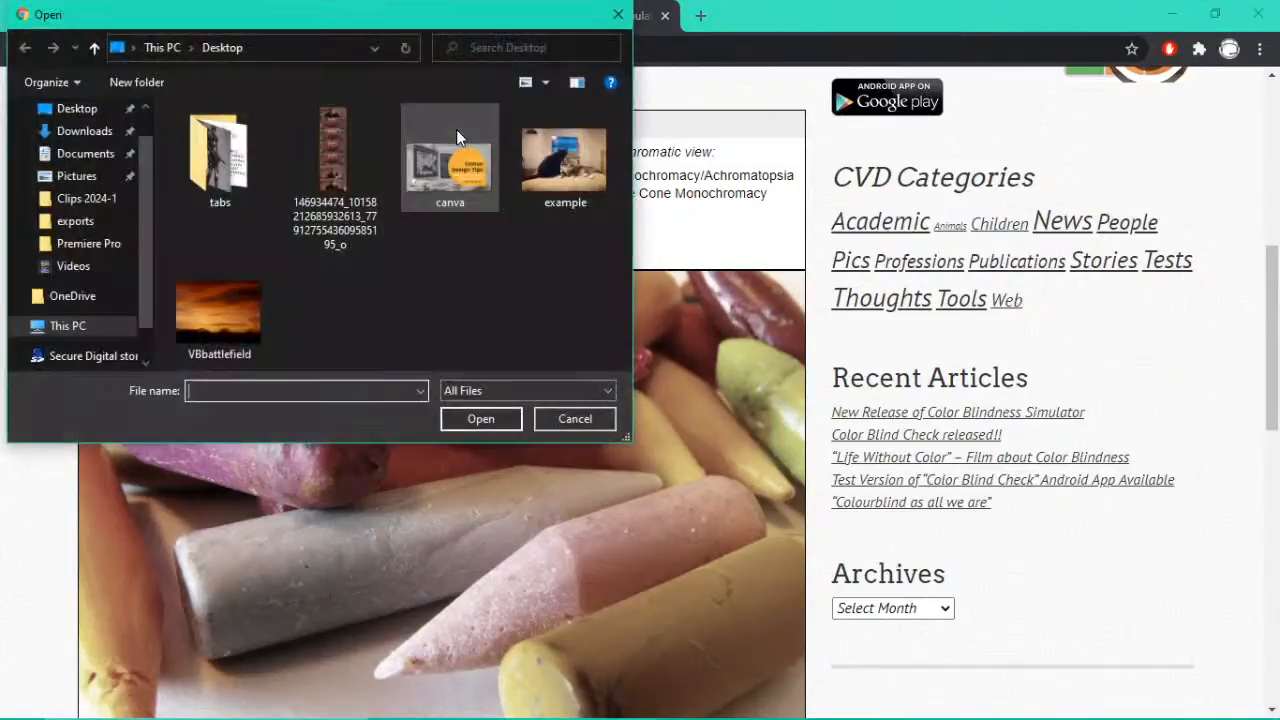
left_click(428, 200)
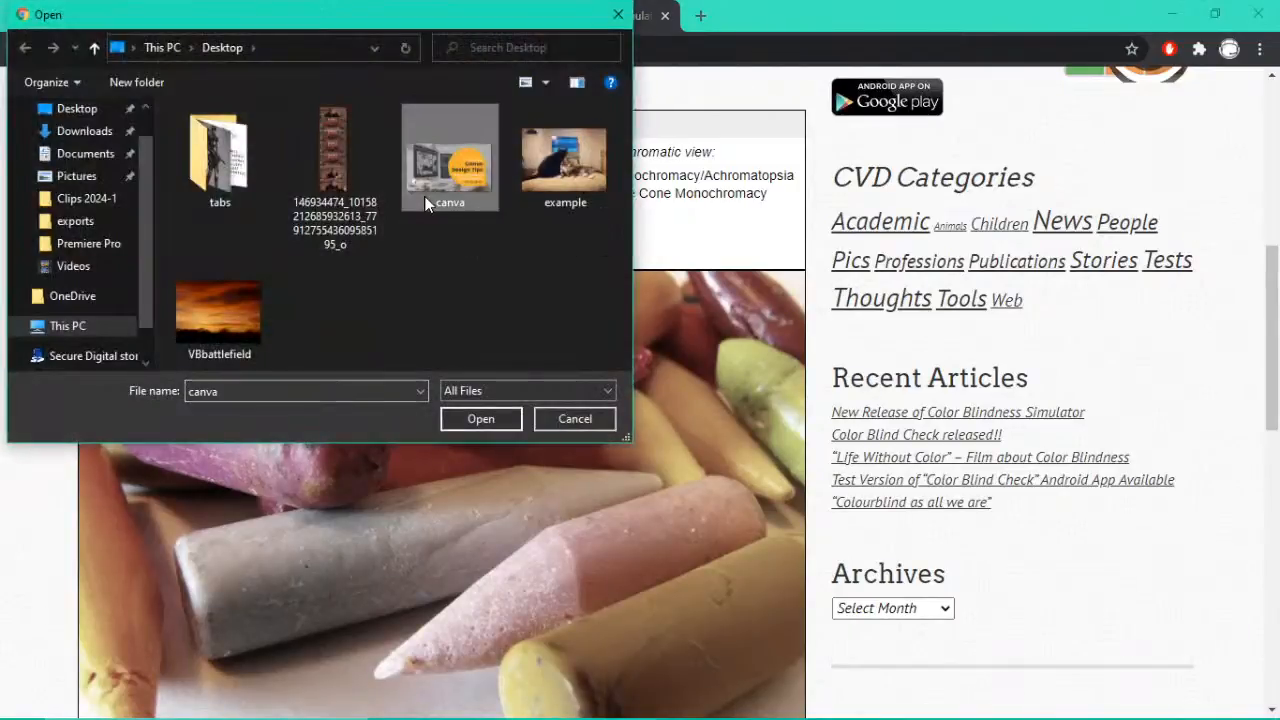
left_click(479, 419)
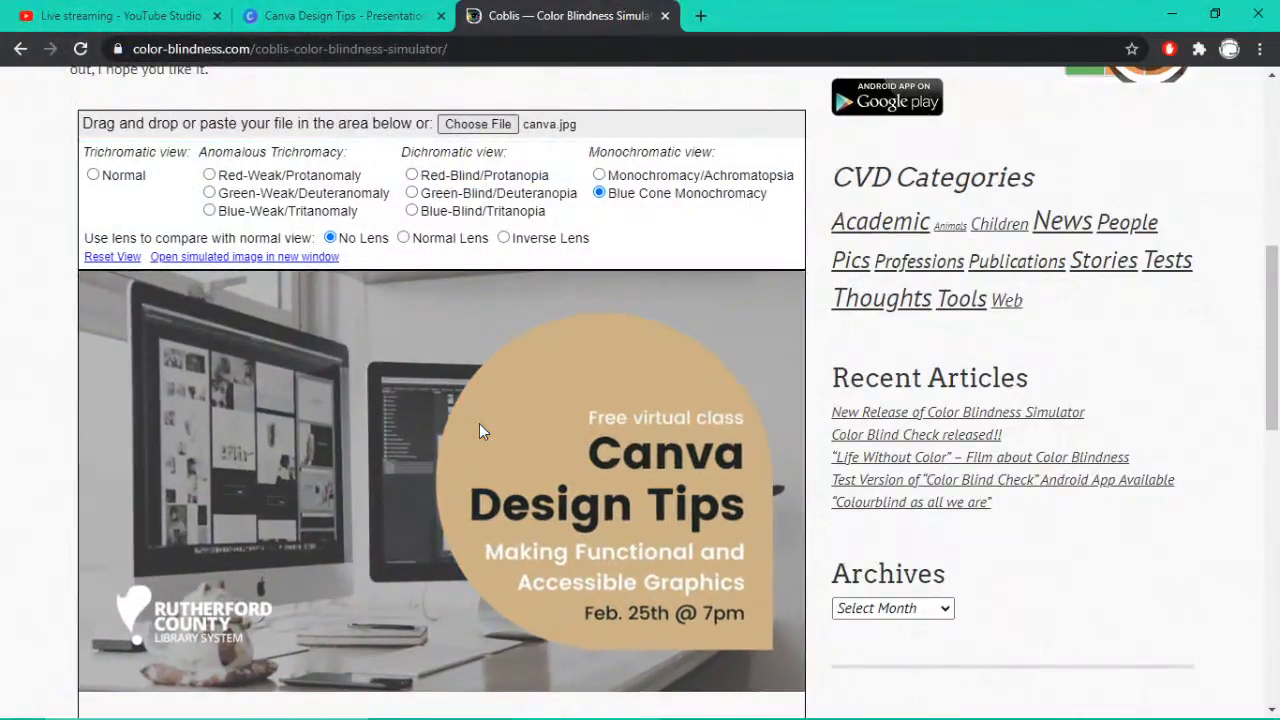
left_click(94, 176)
scroll(3, 340, "down", 1)
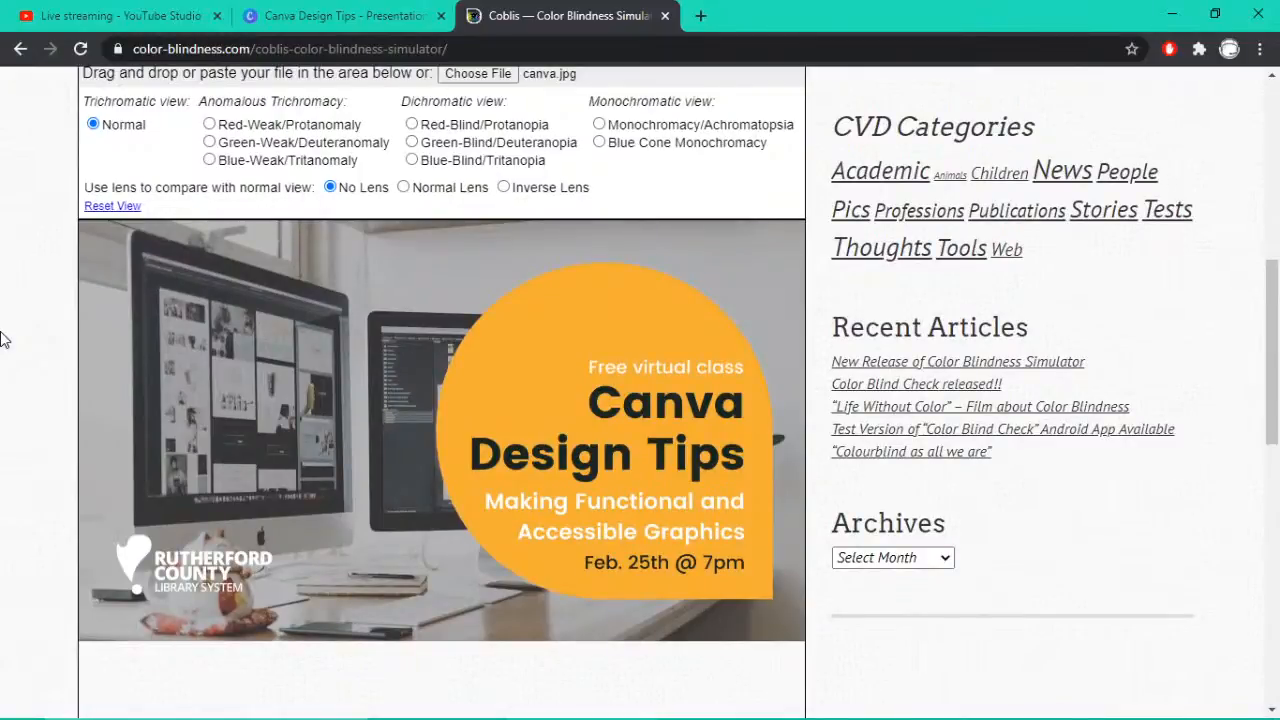
scroll(3, 438, "up", 1)
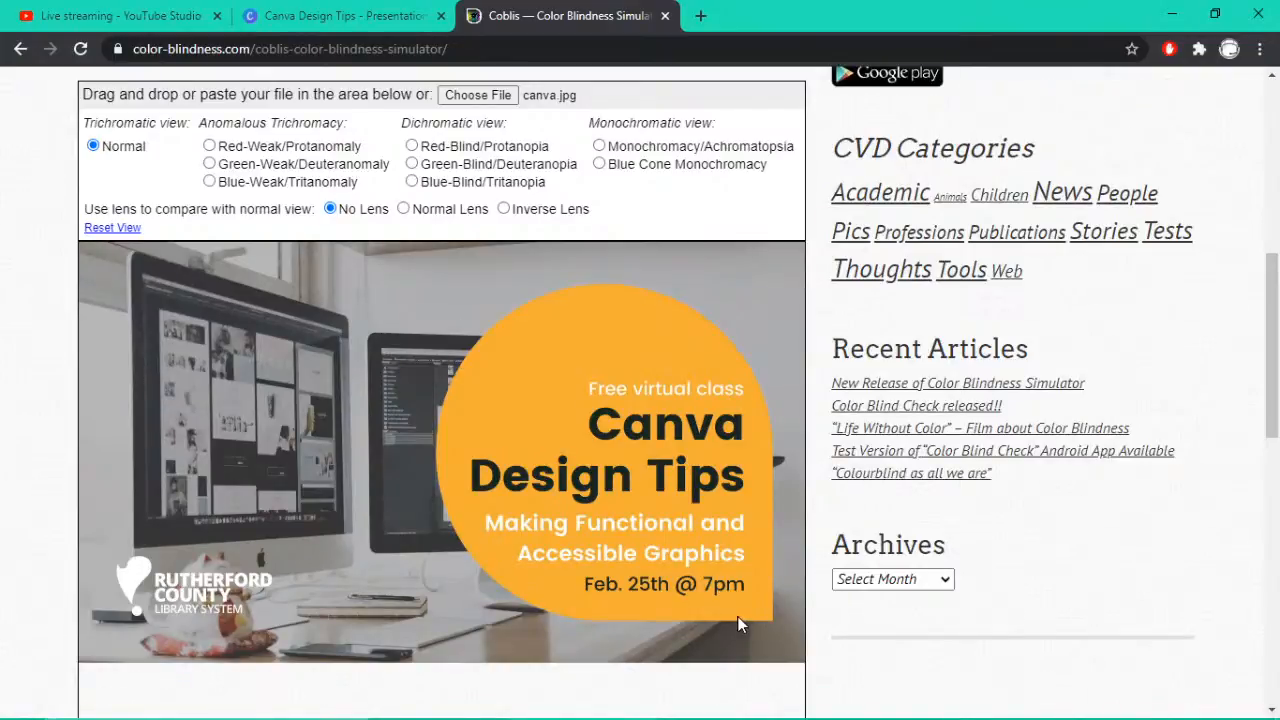
Preview the Canva Design Tips graphic in the three anomalous trichromacy views, then as Red-Blind/Protanopia and Green-Blind/Deuteranopia
left_click(209, 148)
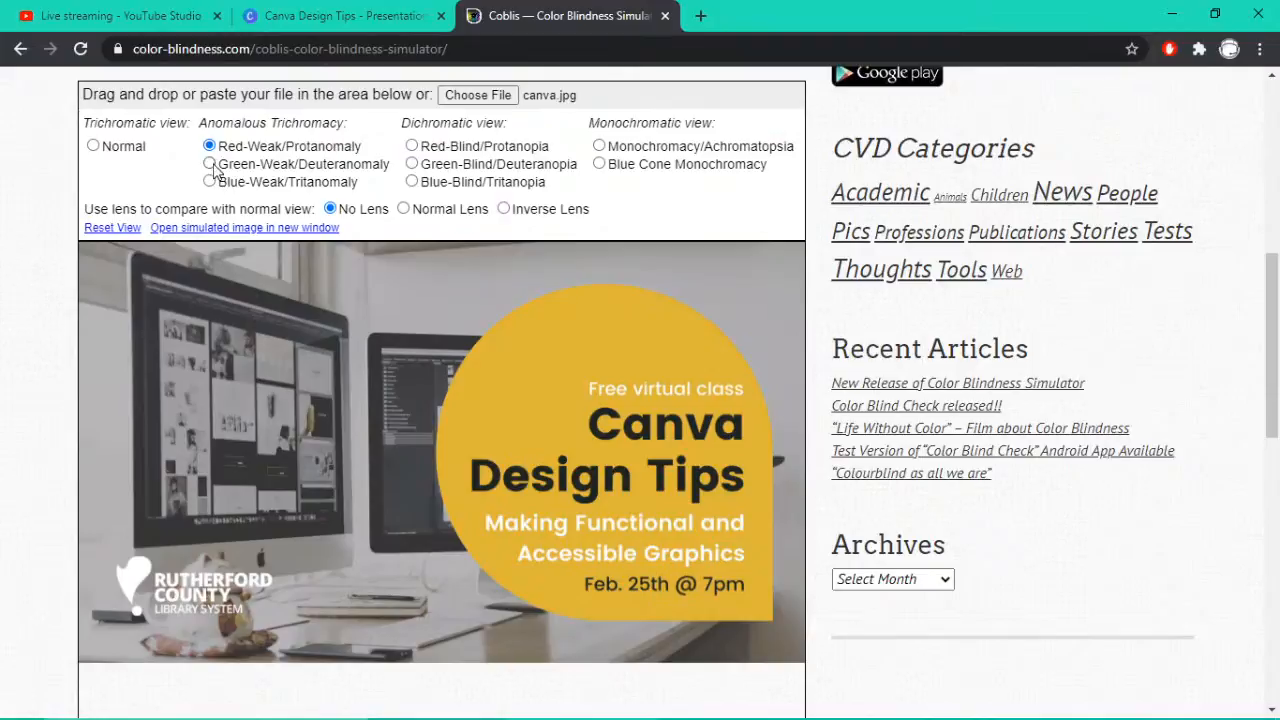
left_click(210, 166)
left_click(210, 182)
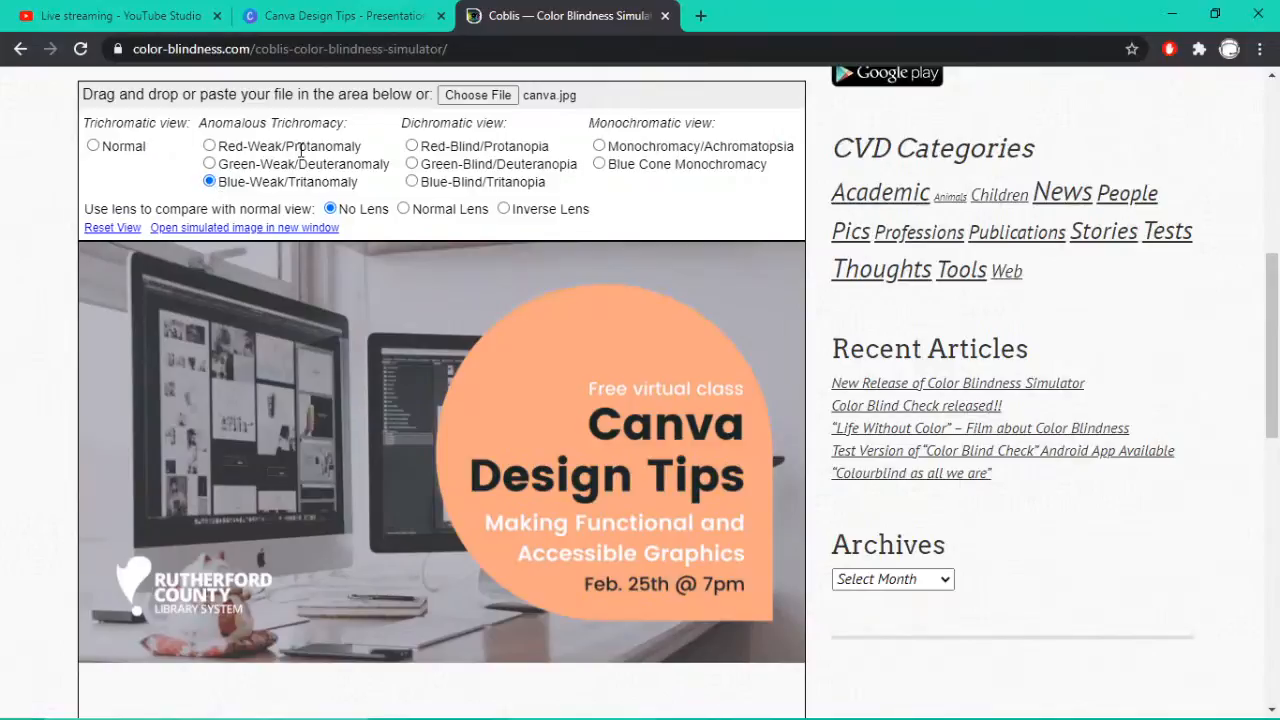
left_click(412, 147)
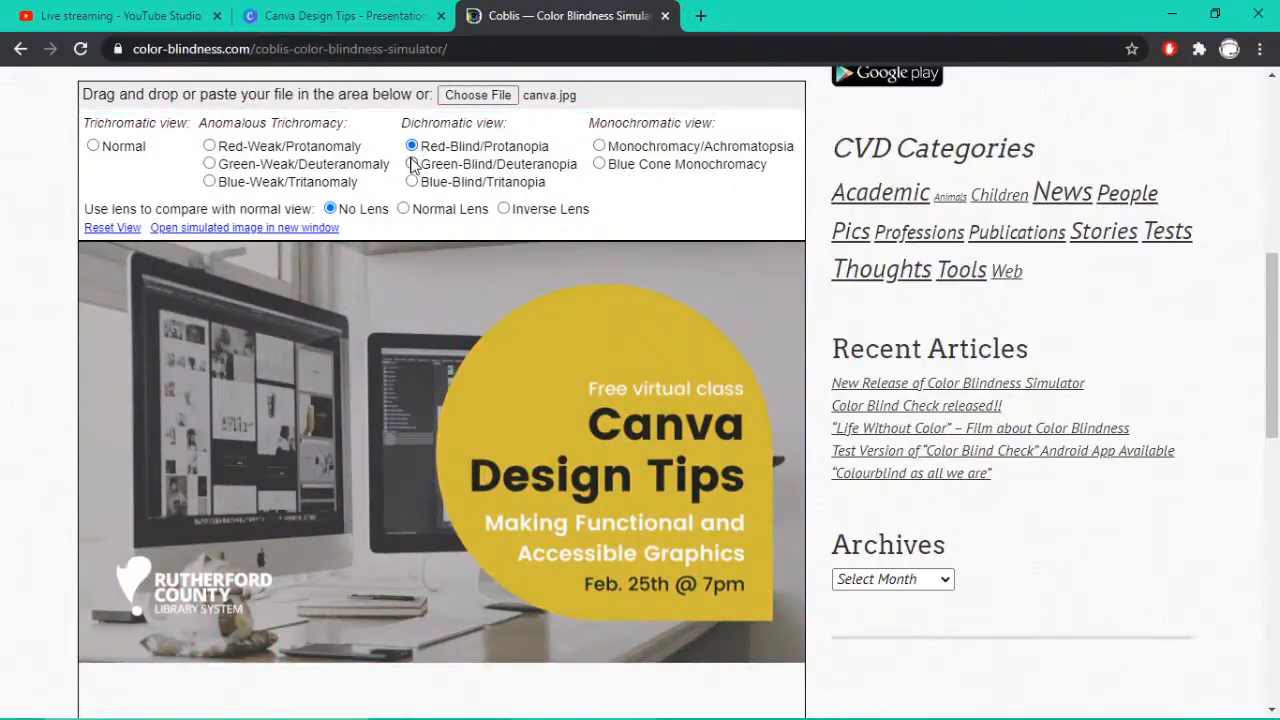
left_click(411, 166)
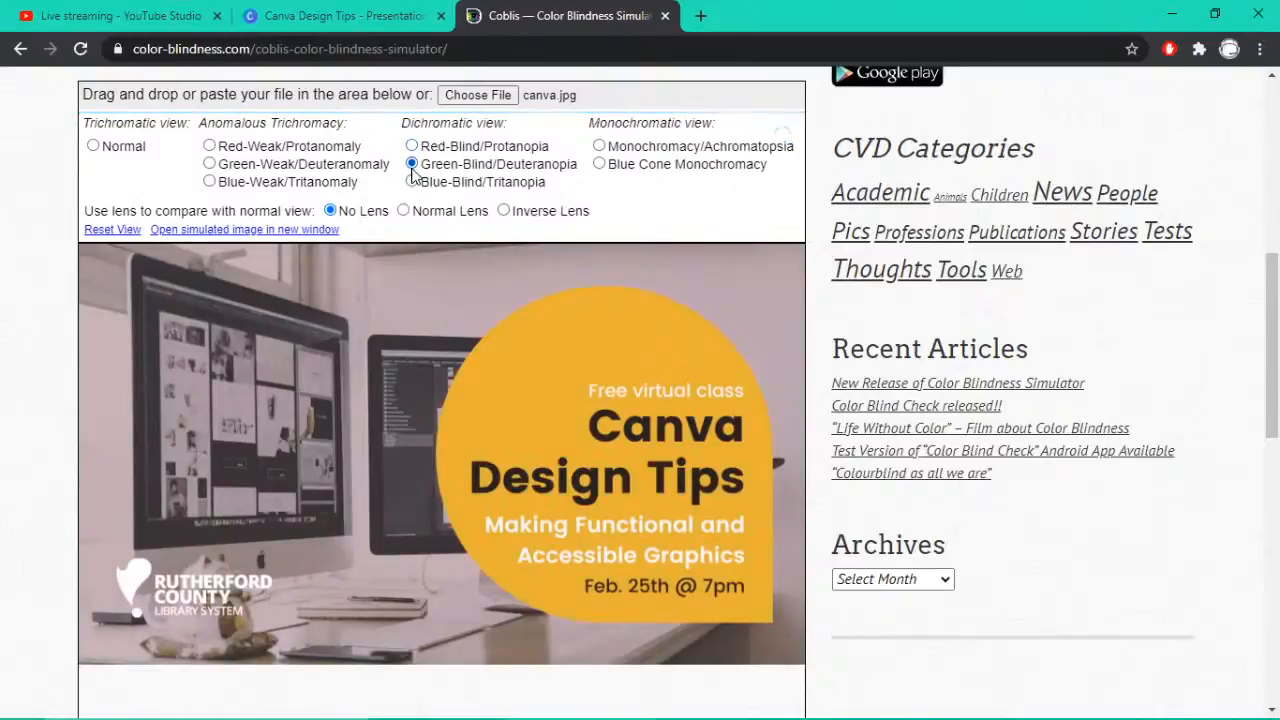
Try the Inverse Lens and Normal Lens comparisons on the Green-Blind/Deuteranopia simulation, and return to No Lens
left_click(504, 209)
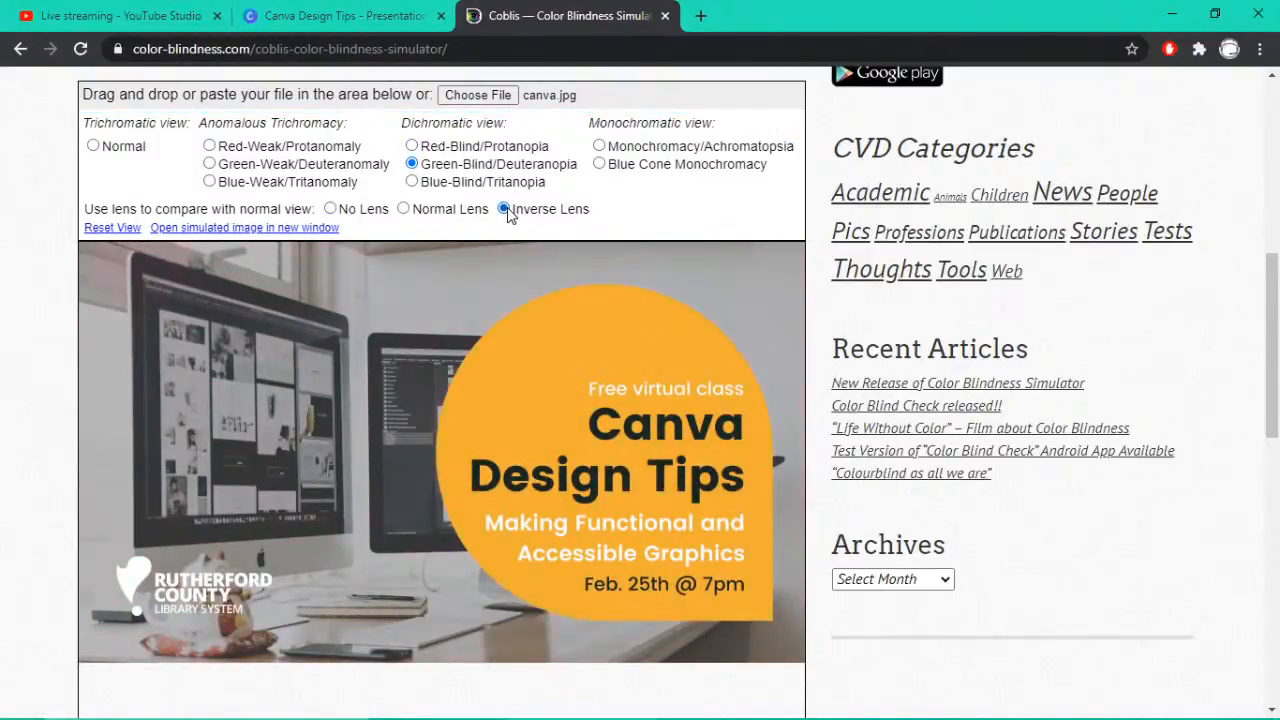
left_click(404, 211)
left_click(331, 209)
Preview the graphic as Blue-Blind/Tritanopia, Monochromacy/Achromatopsia and Blue Cone Monochromacy
left_click(413, 182)
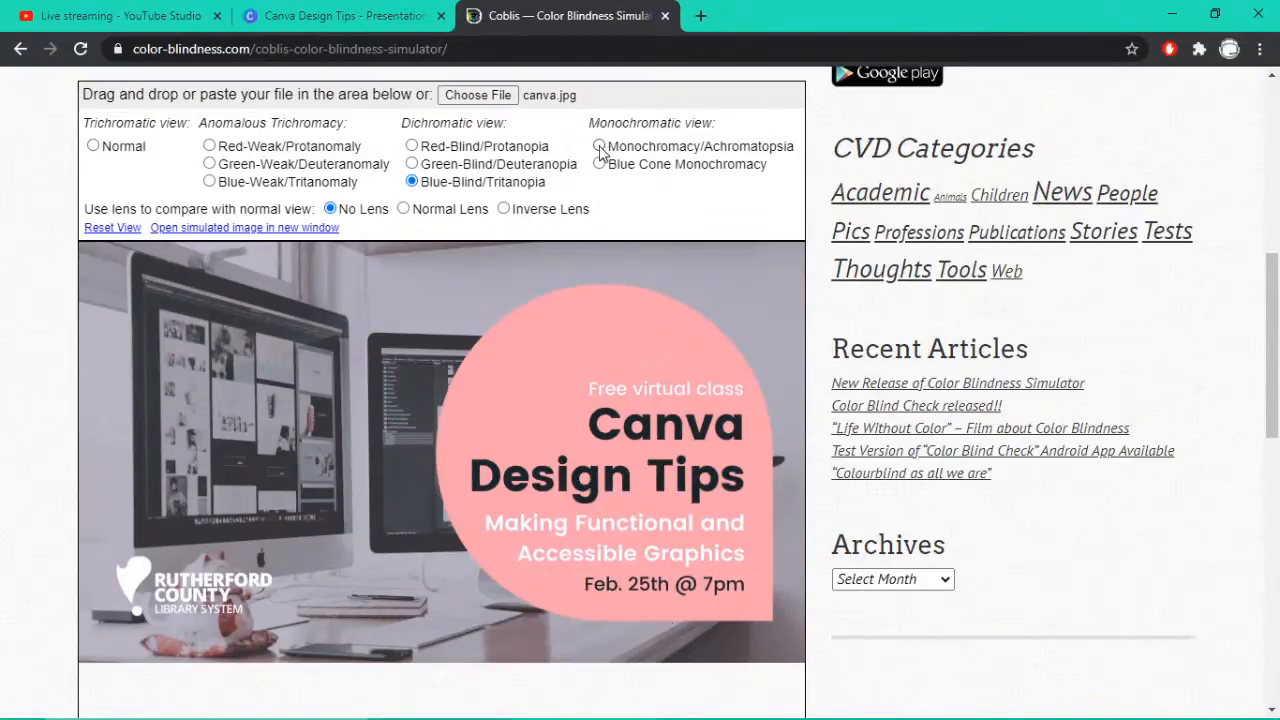
left_click(599, 147)
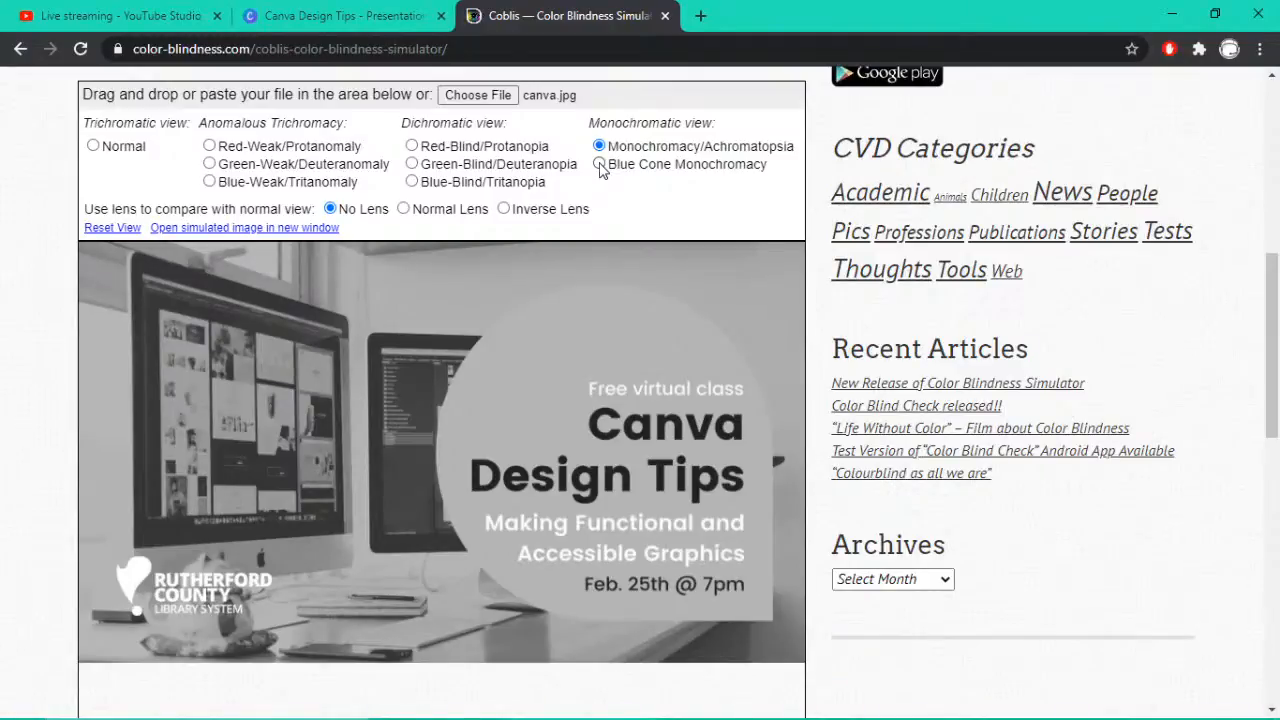
left_click(599, 165)
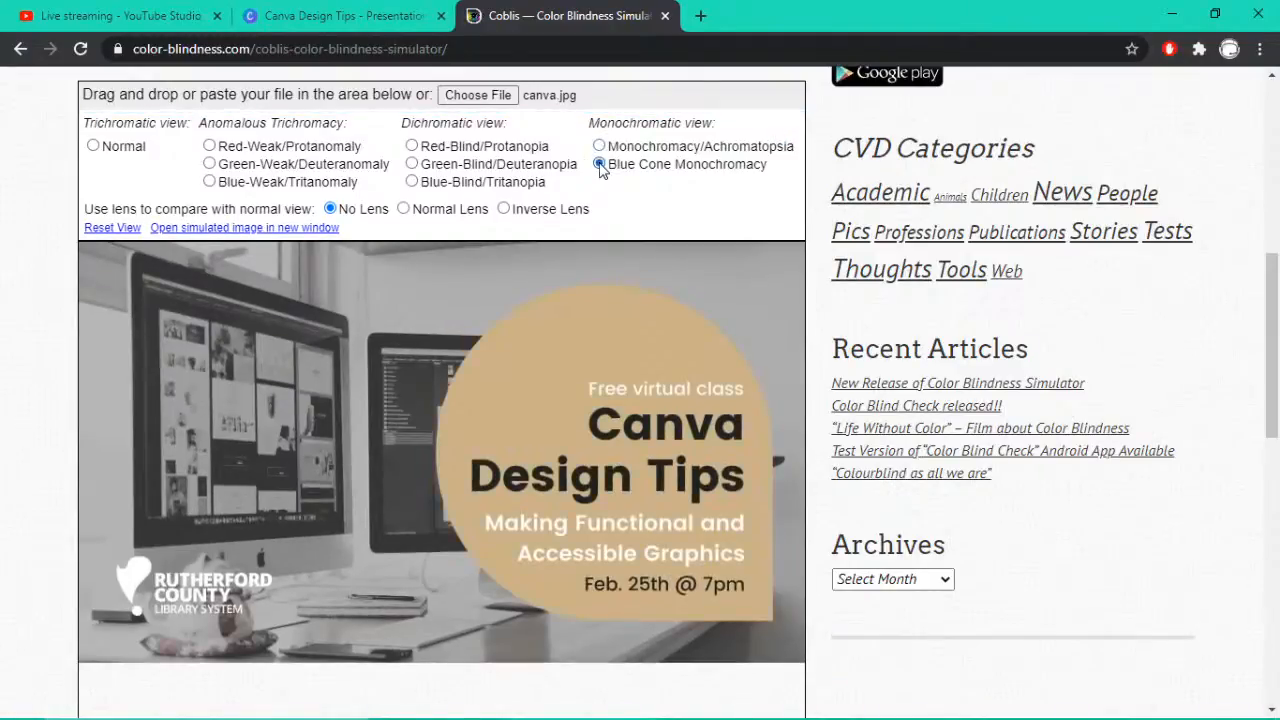
Restore the simulator's Normal view and switch back to the Canva Design Tips presentation
left_click(93, 146)
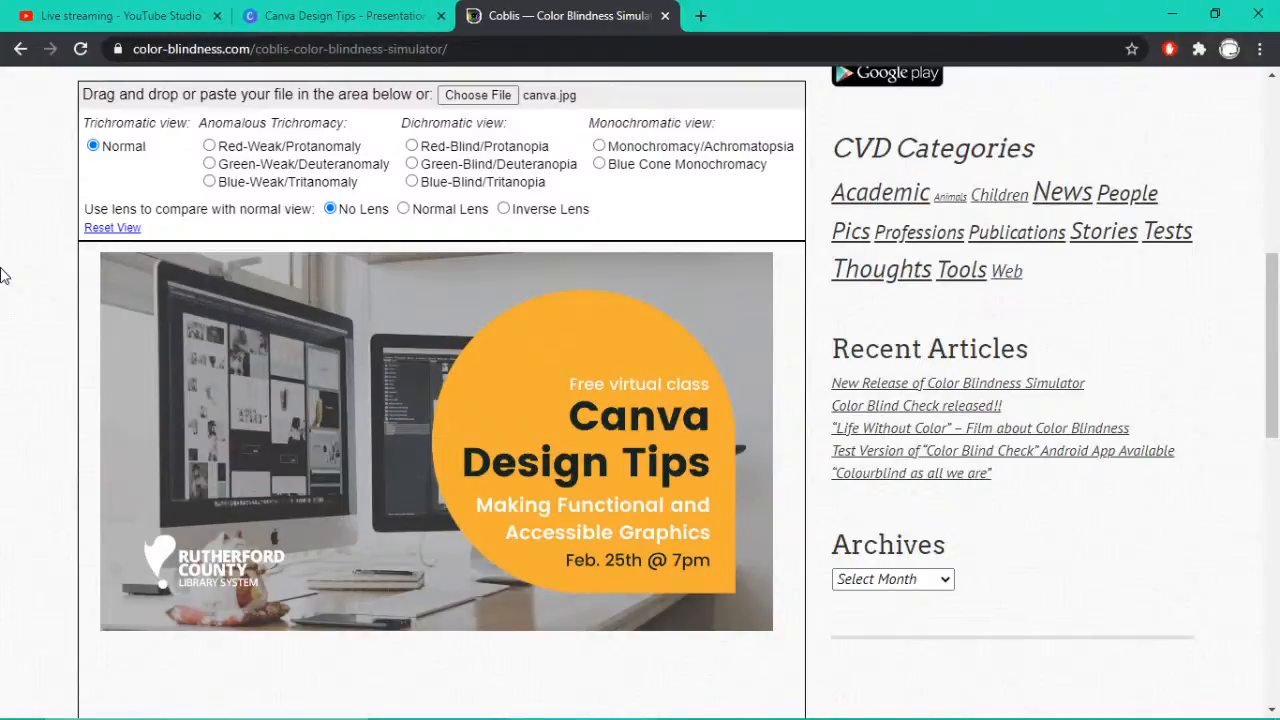
left_click(290, 16)
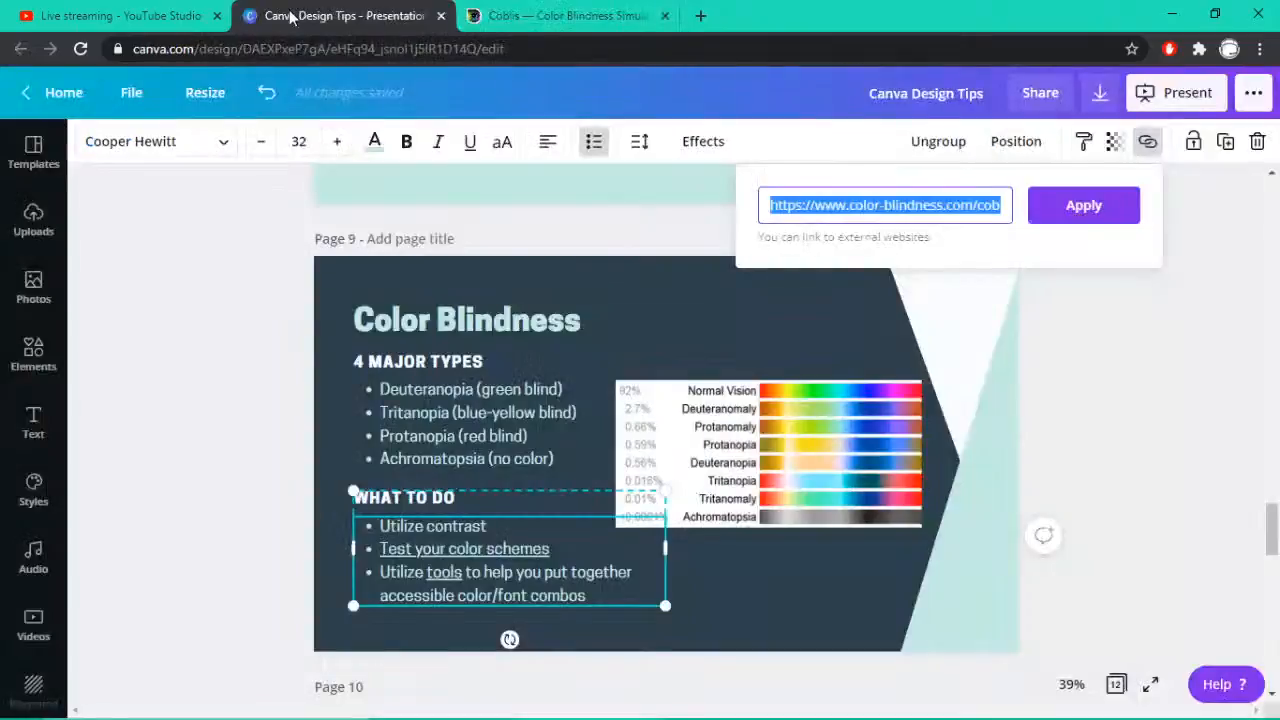
left_click(259, 243)
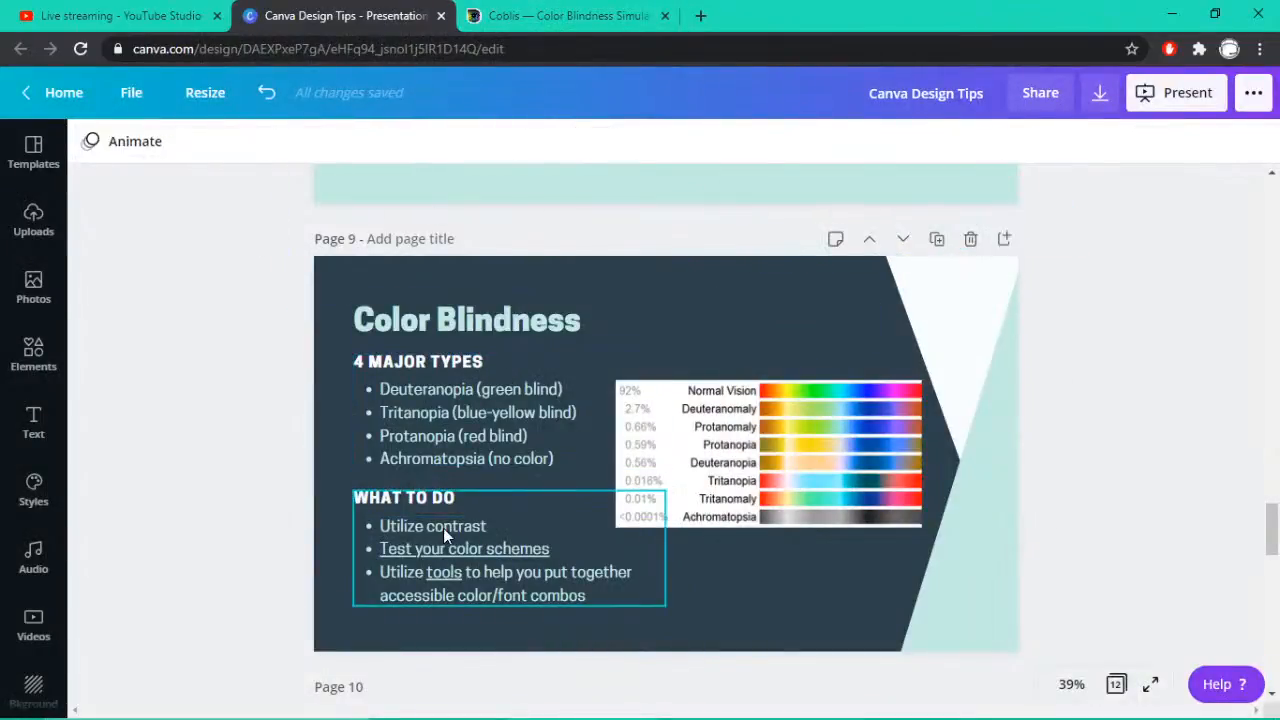
left_click(439, 577)
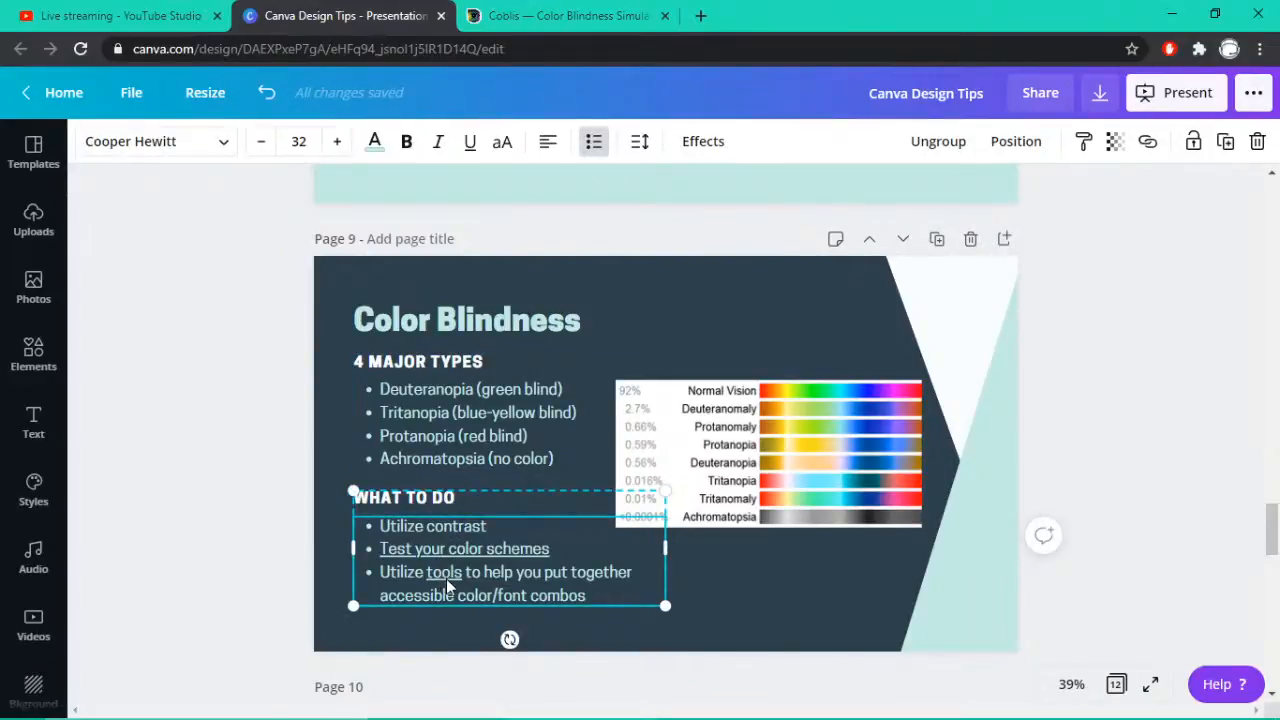
double_click(446, 578)
right_click(447, 577)
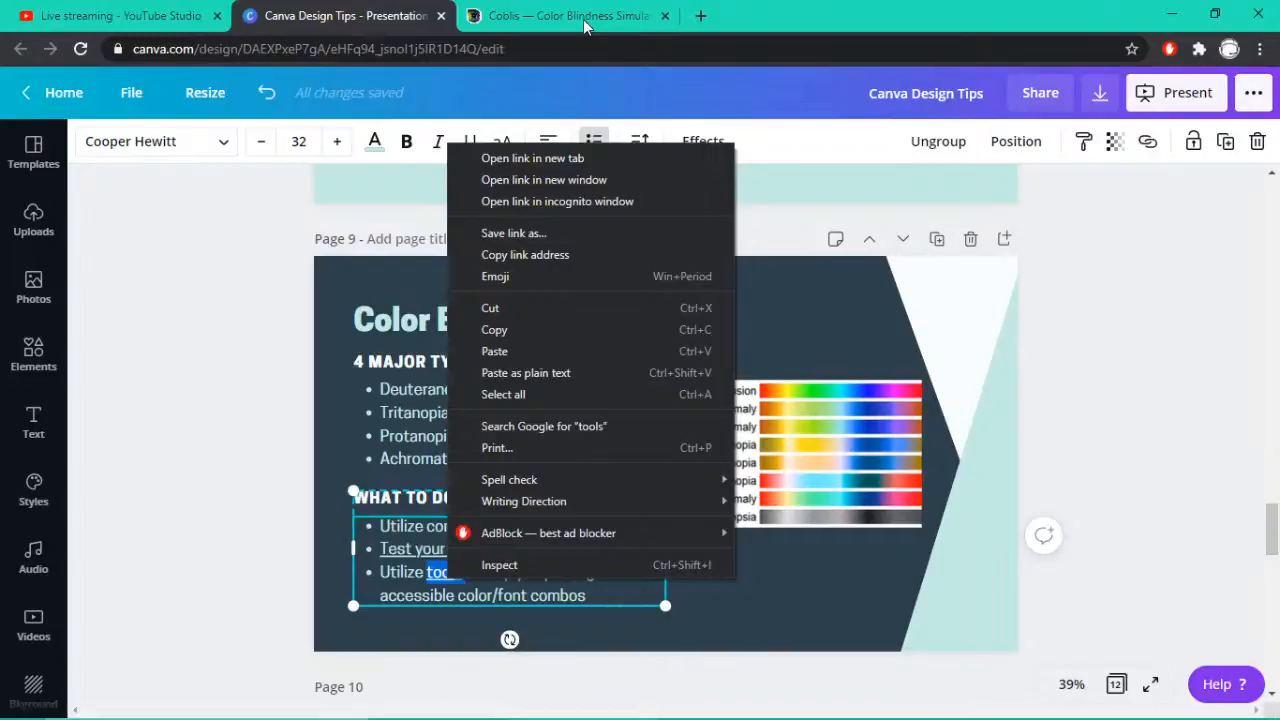
left_click(629, 604)
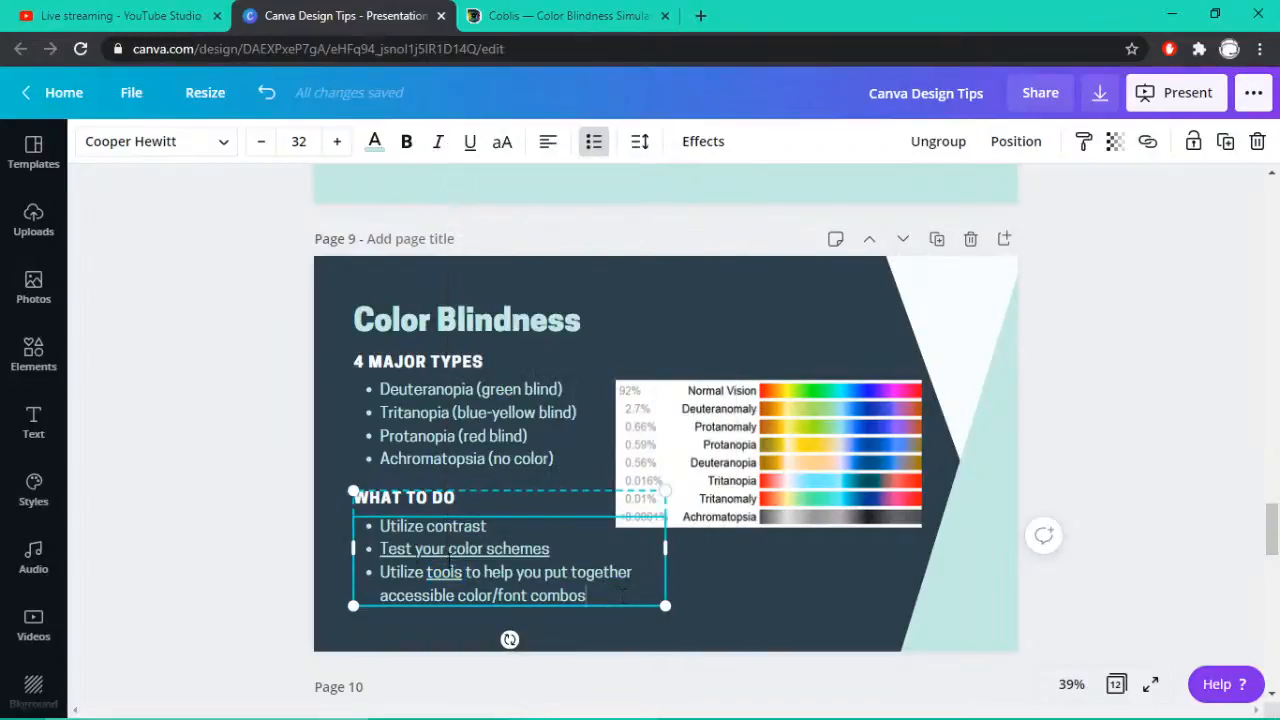
Copy the web address linked to the word "tools" in the What To Do list on the Color Blindness slide
left_click_drag(462, 575, 430, 575)
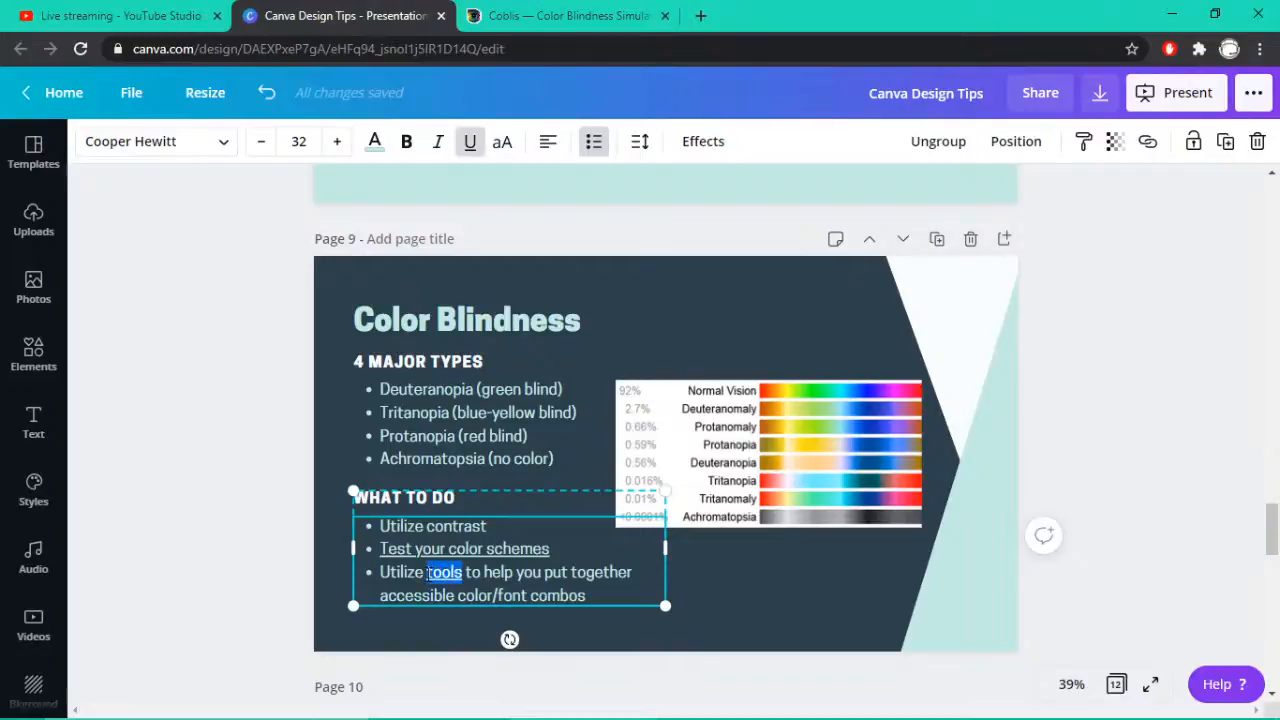
left_click(720, 145)
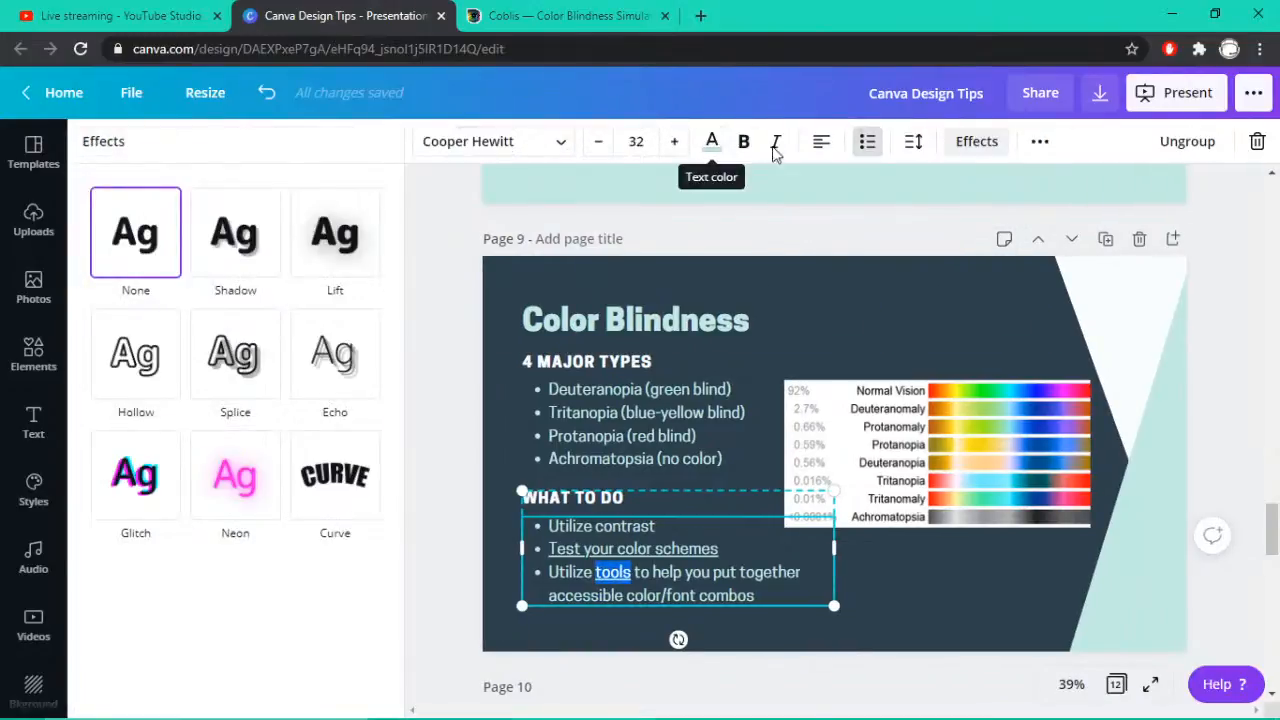
left_click(974, 143)
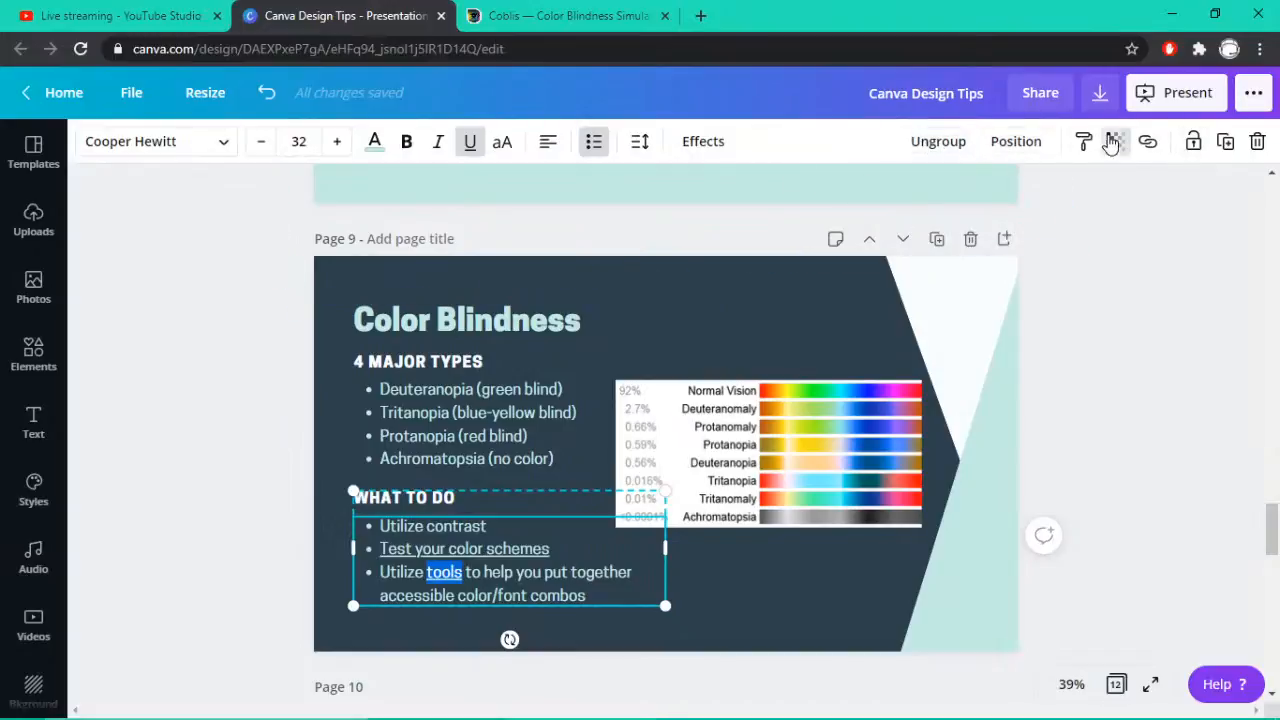
left_click(1147, 141)
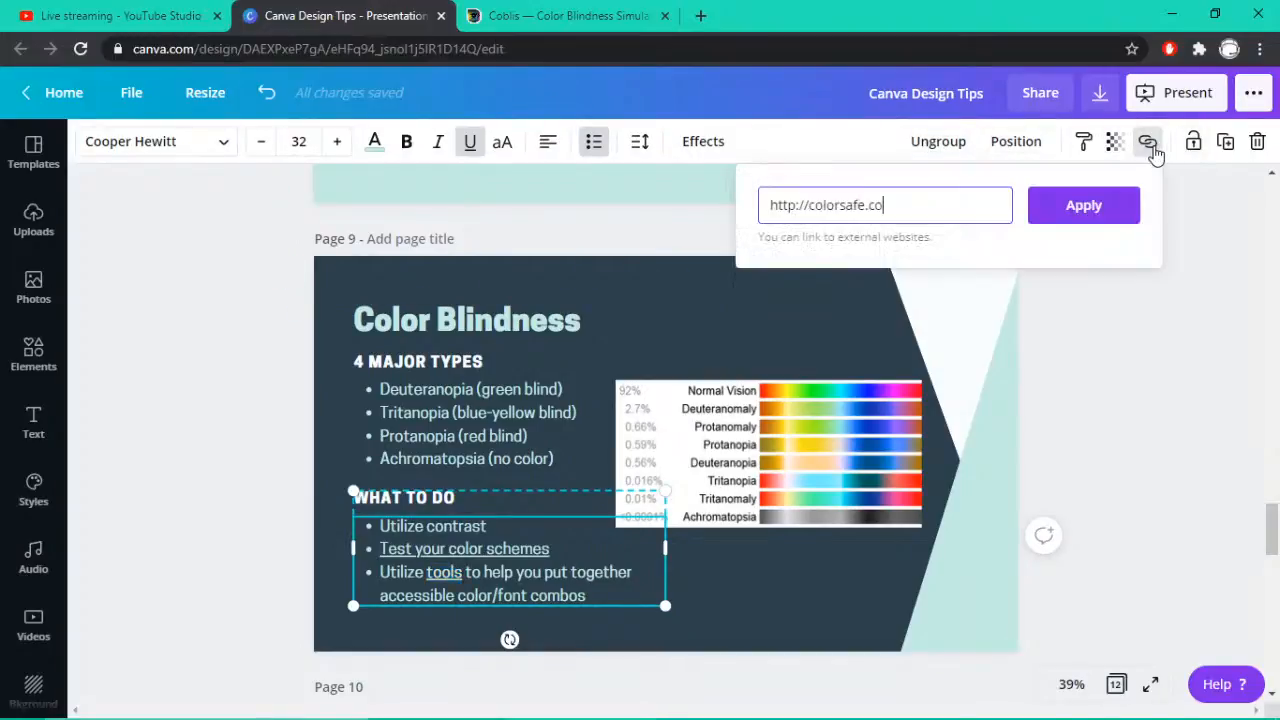
triple_click(893, 204)
key("ctrl+c")
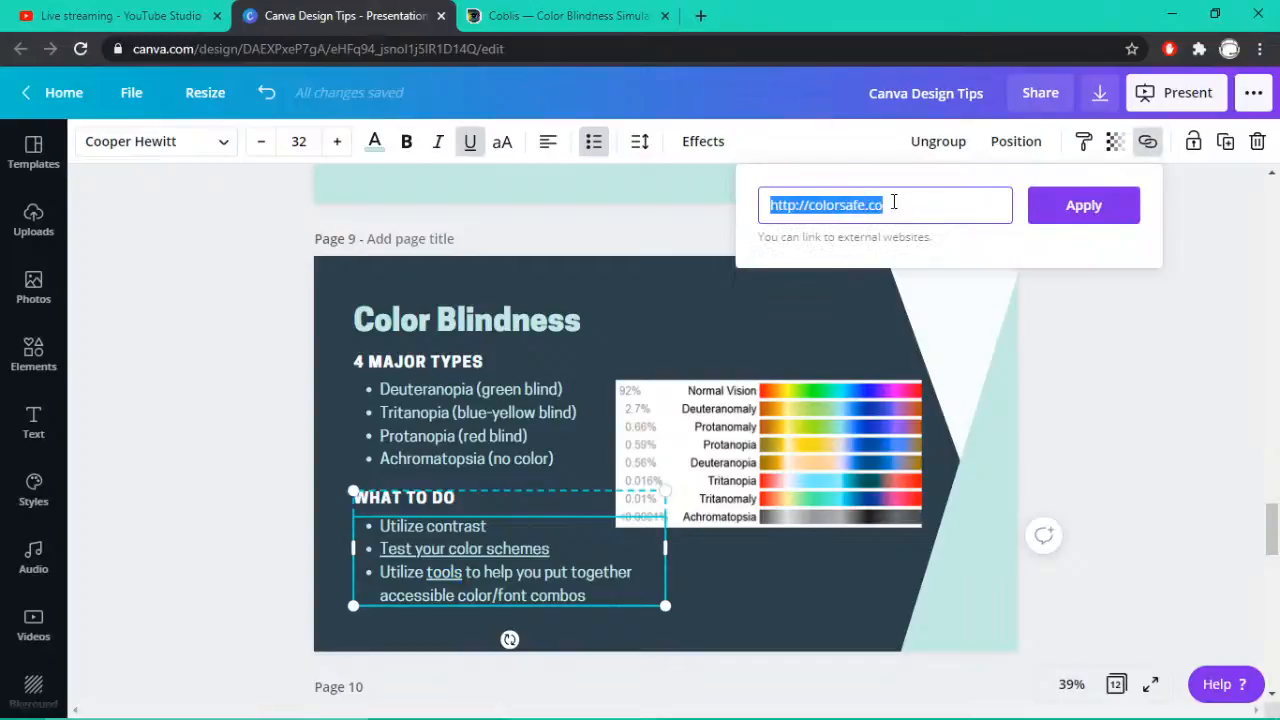
left_click(709, 22)
key("ctrl+v")
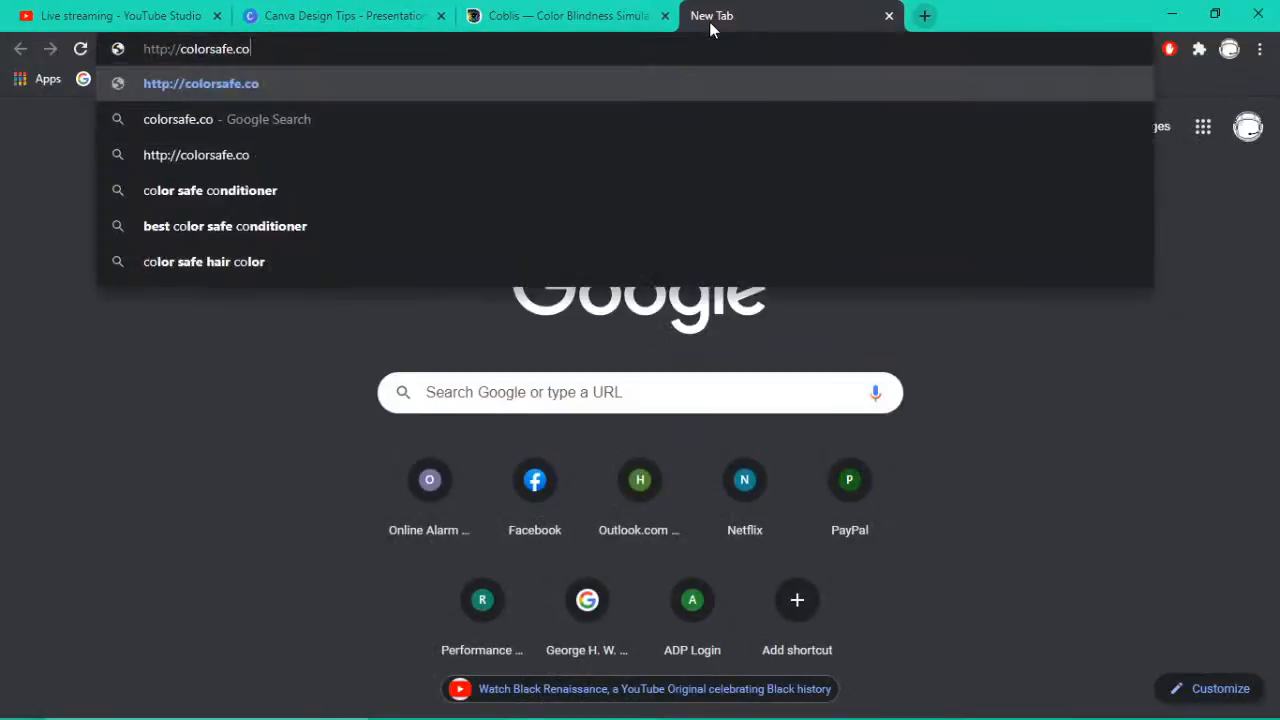
key("Return")
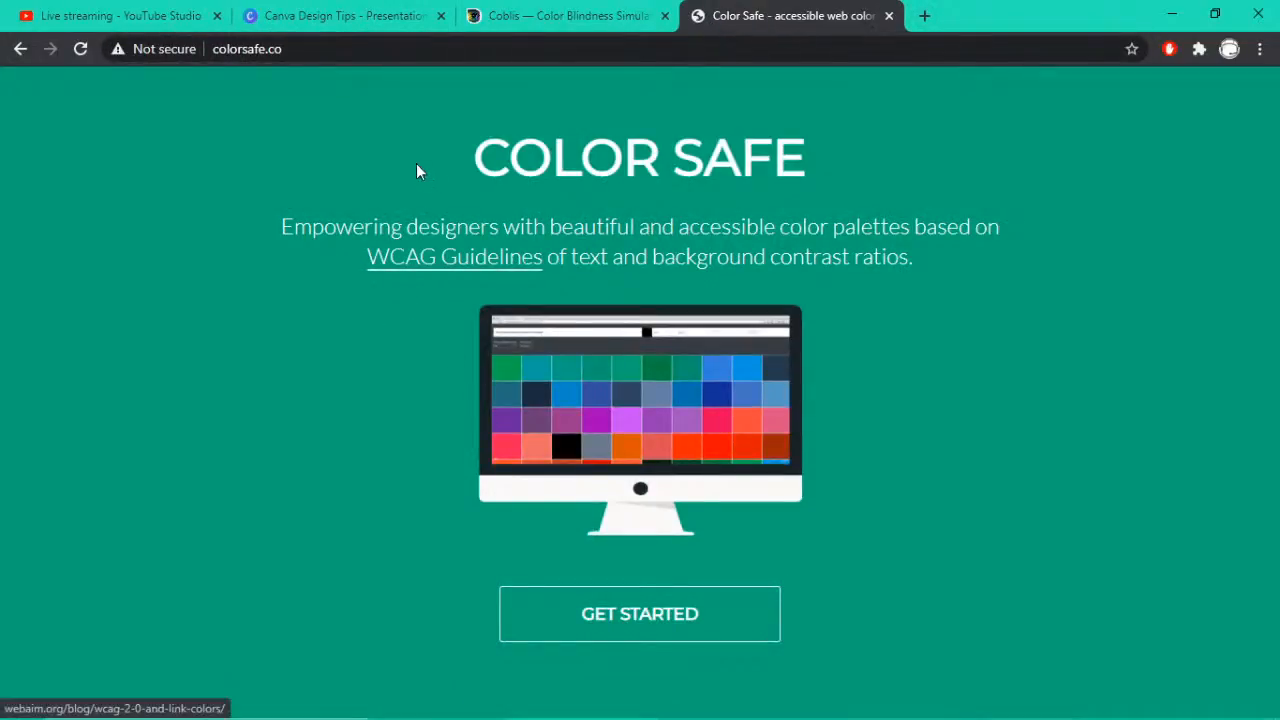
Generate a Color Safe palette with the default canvas and text settings, and close the site to return to the Color Blindness slide with nothing selected
left_click(627, 598)
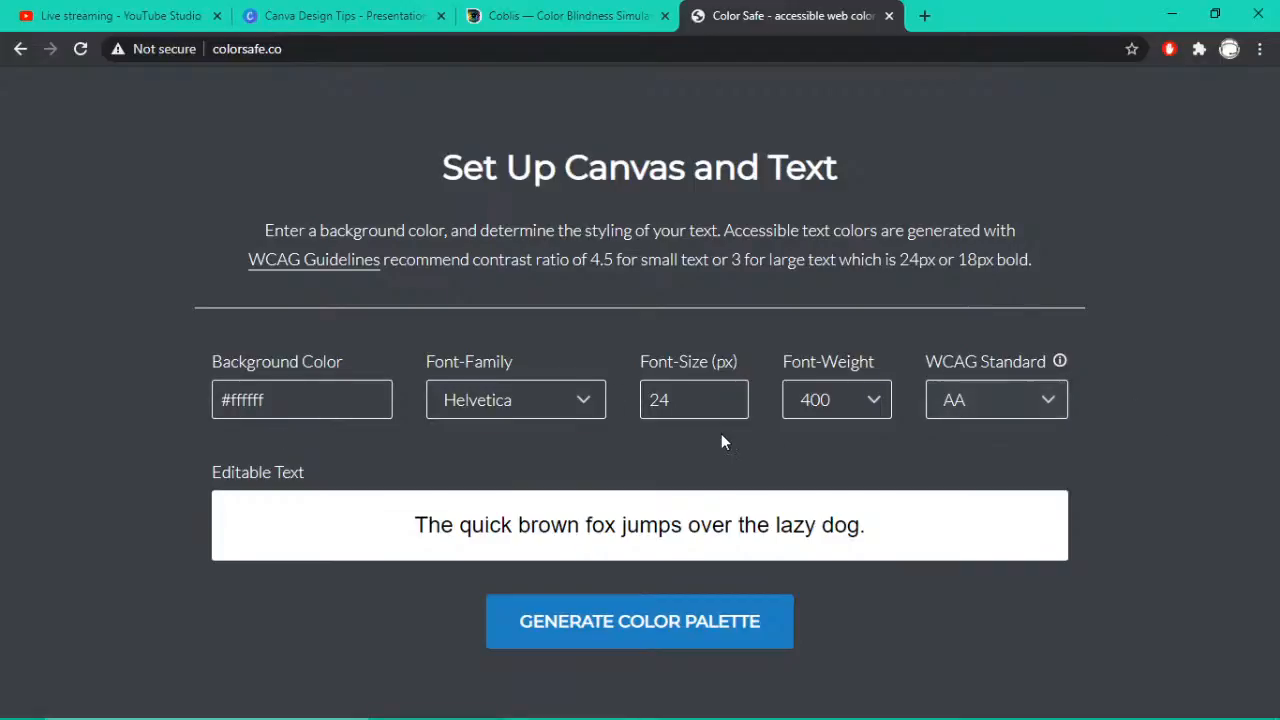
left_click(676, 627)
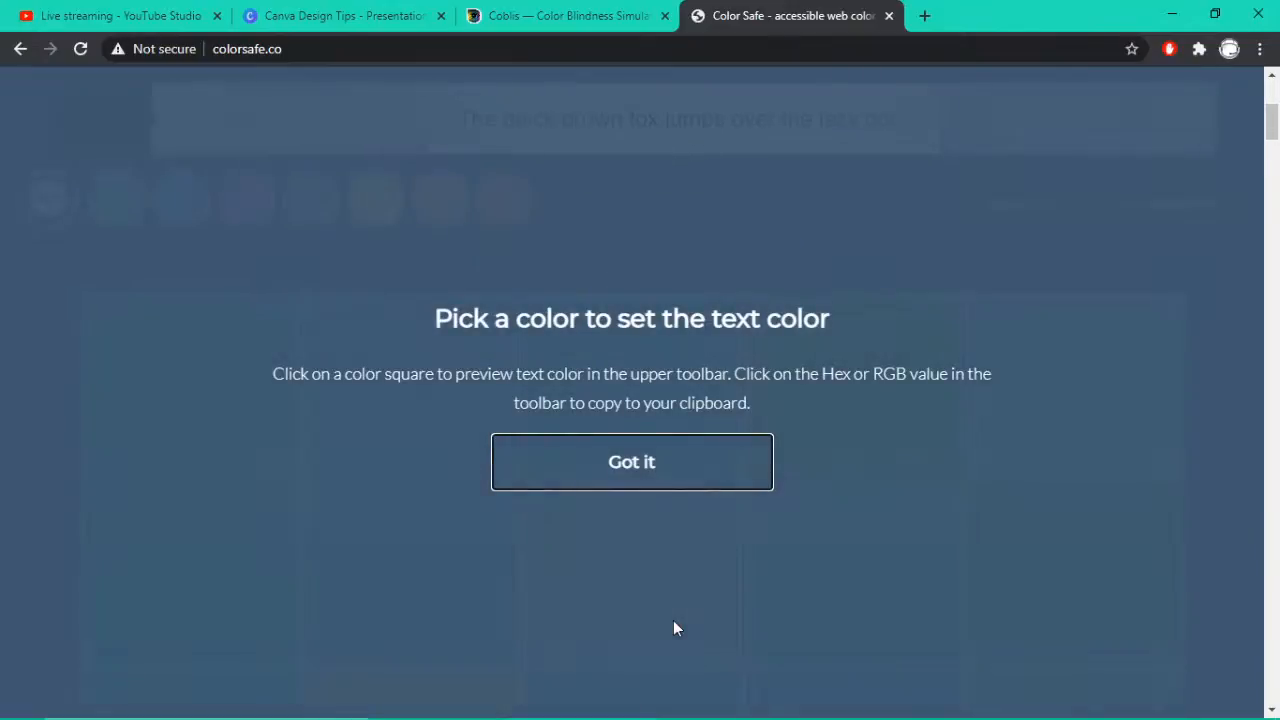
left_click(683, 486)
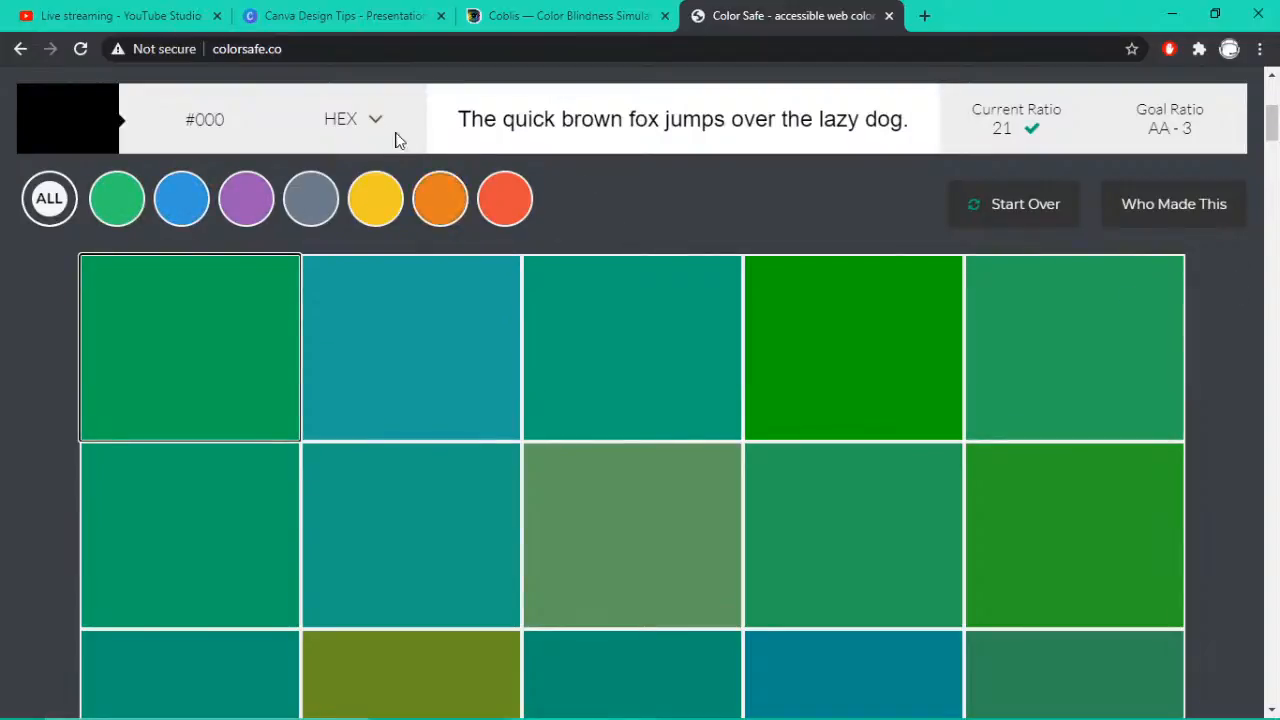
left_click(889, 16)
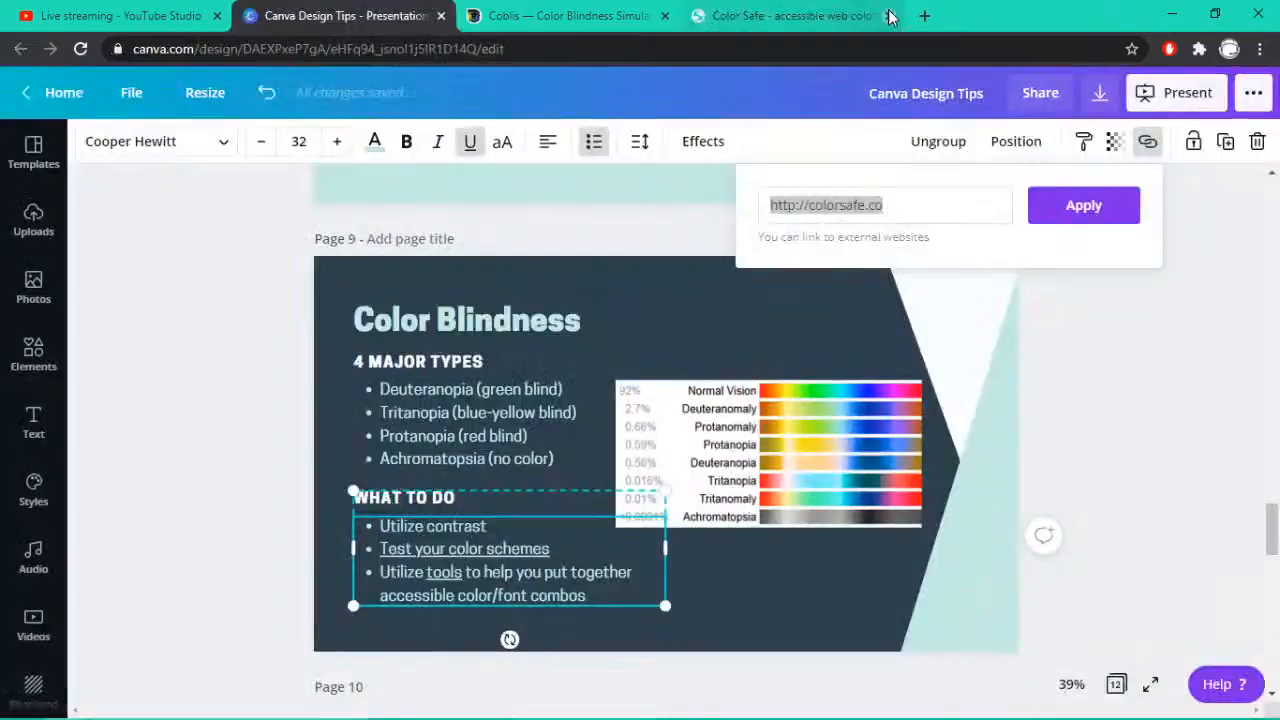
left_click(1209, 469)
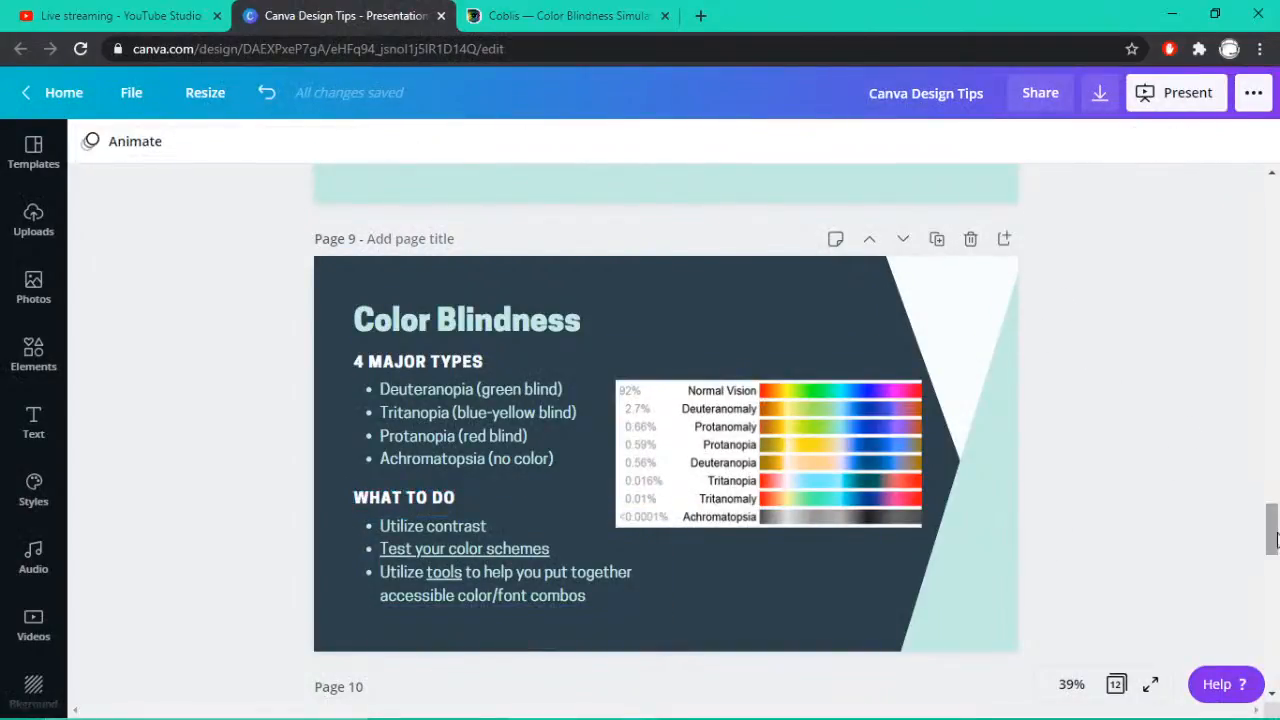